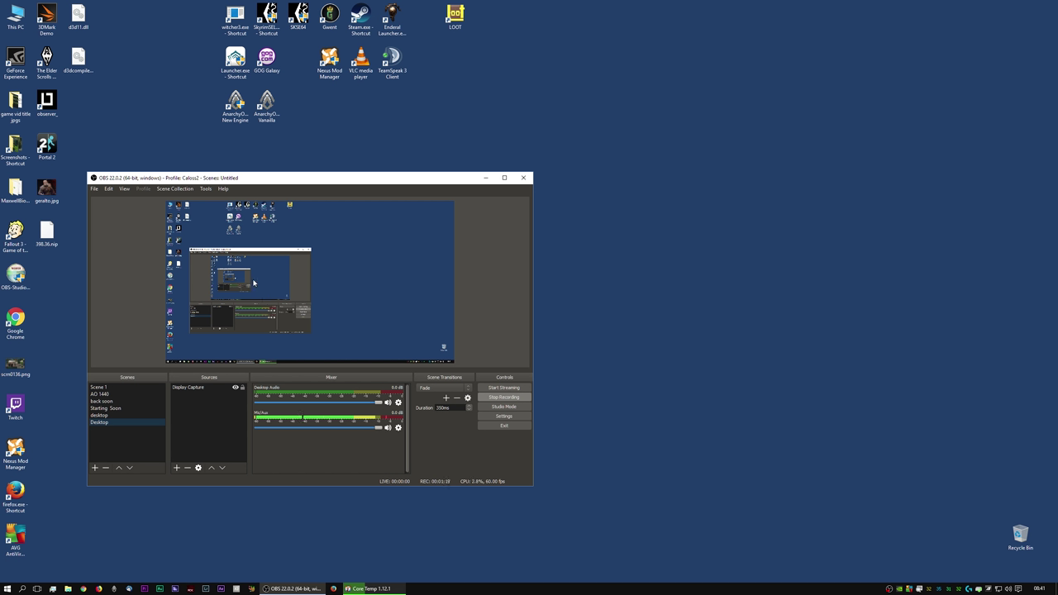
# - Open OBS Settings and go through Stream to the Output page showing bitrate 6000
pyautogui.click(494, 416)
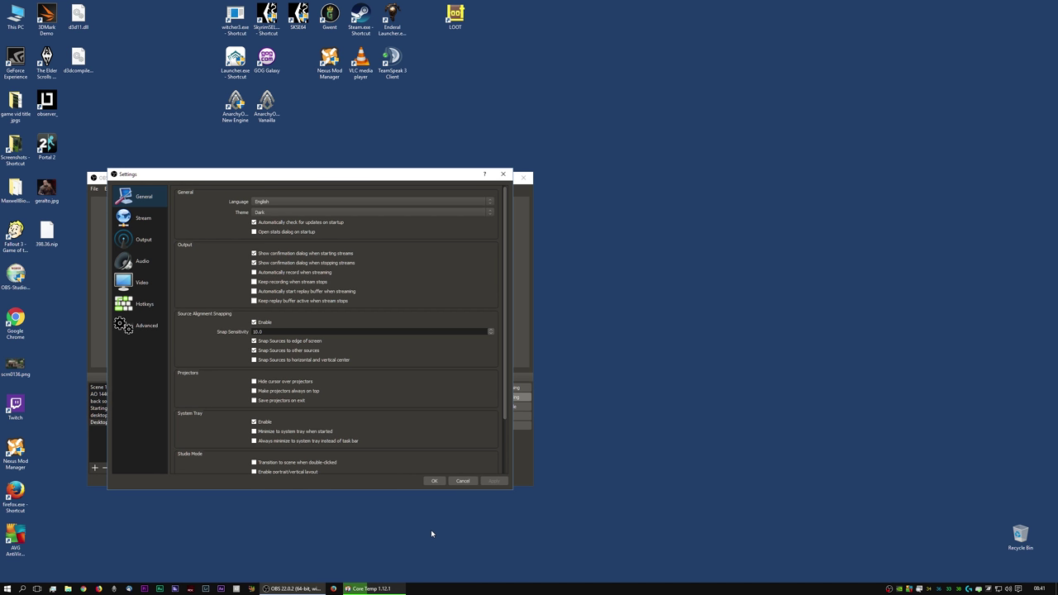
pyautogui.click(142, 218)
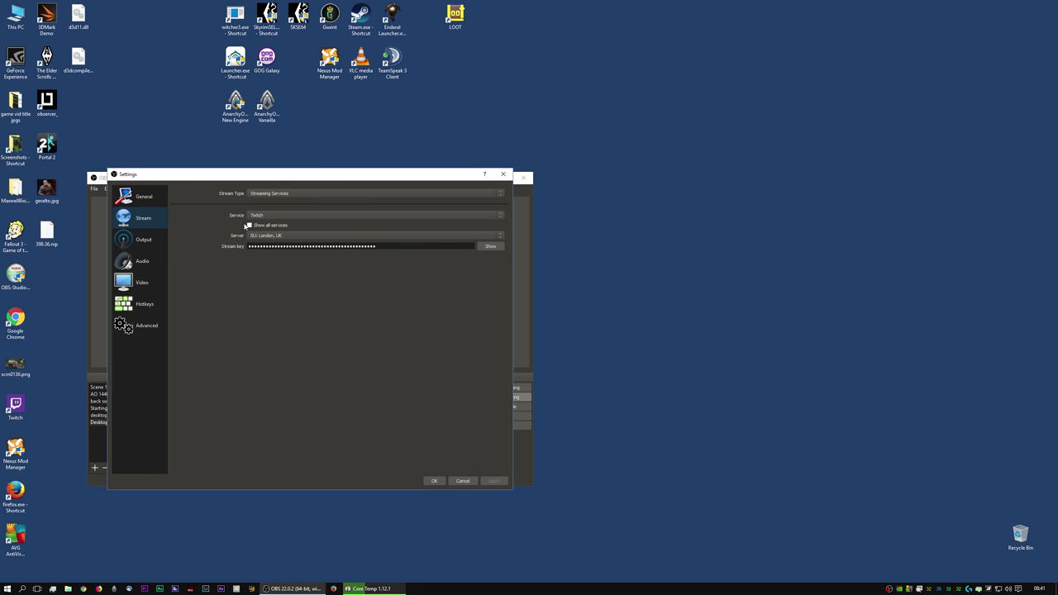
pyautogui.click(142, 241)
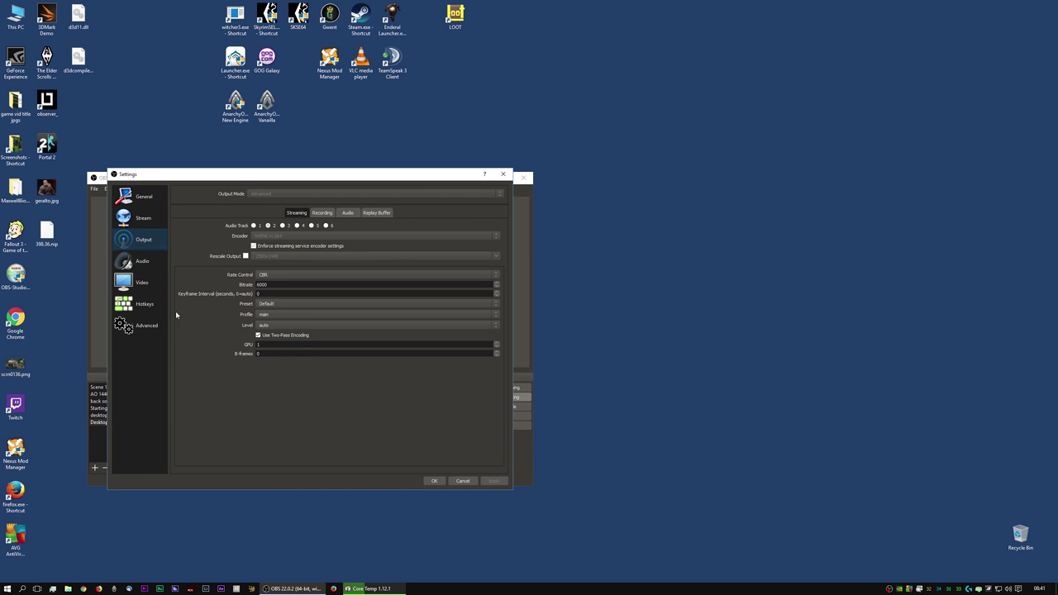
# - Show the Recording output settings: VBR at 250000 bitrate, High Performance preset, two-pass encoding
pyautogui.click(322, 212)
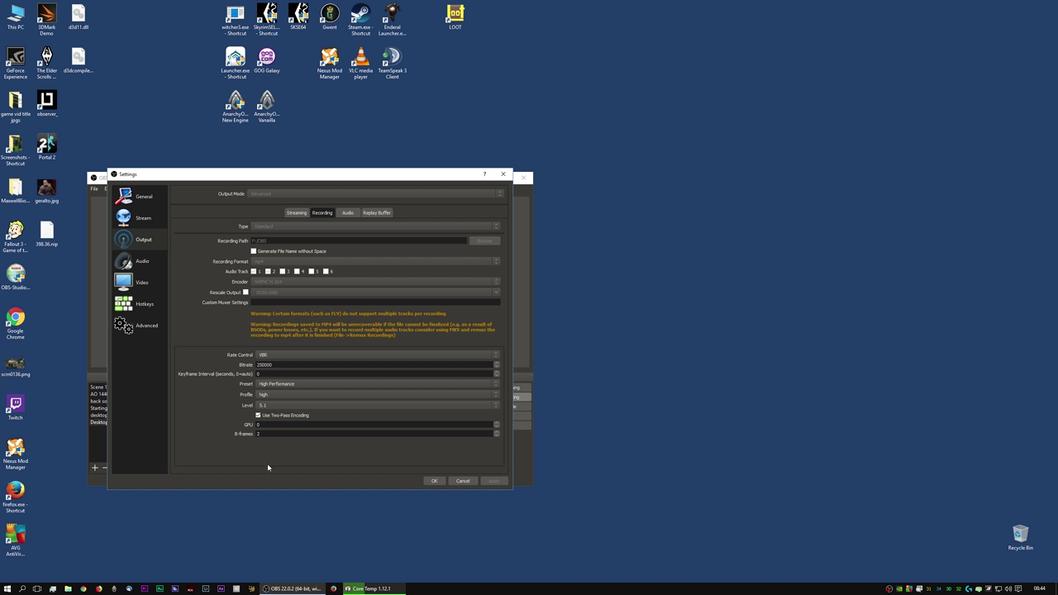
# - Check the Audio and Recording output tabs, then view the Advanced settings page
pyautogui.click(347, 213)
pyautogui.click(323, 213)
pyautogui.click(141, 326)
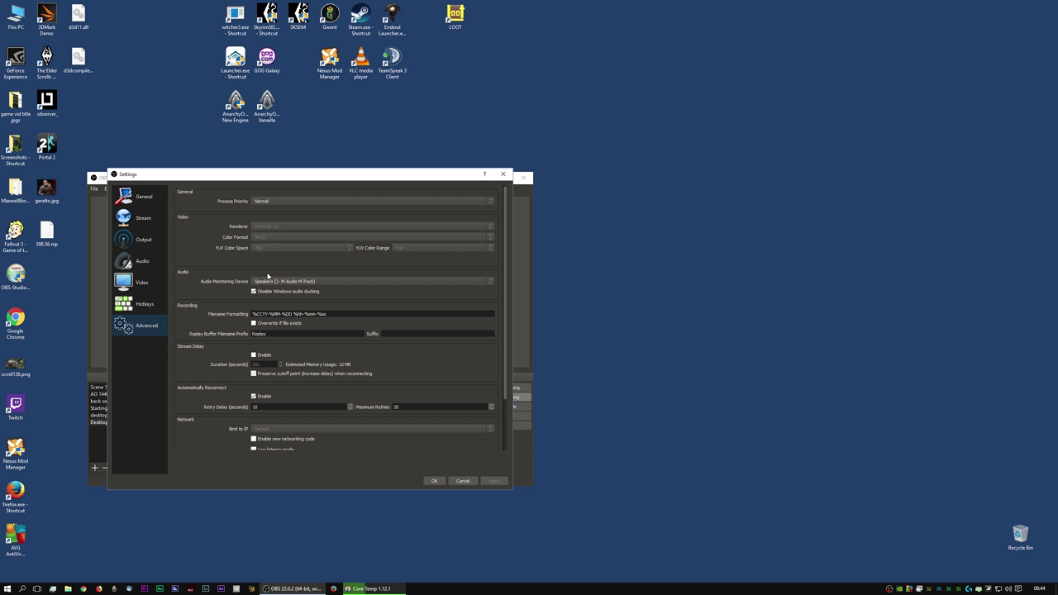
pyautogui.click(83, 588)
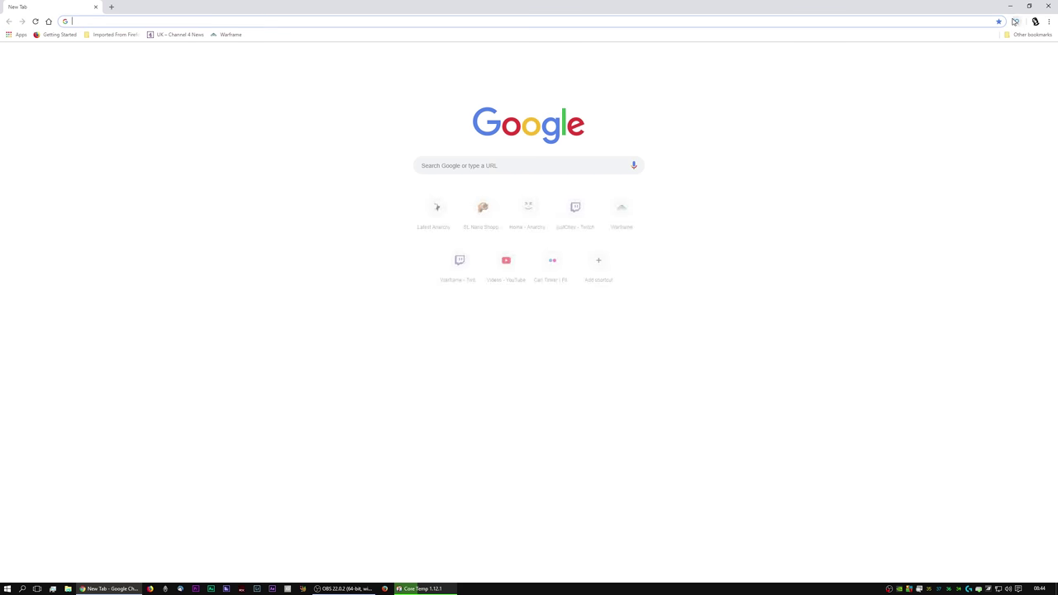
pyautogui.click(1008, 36)
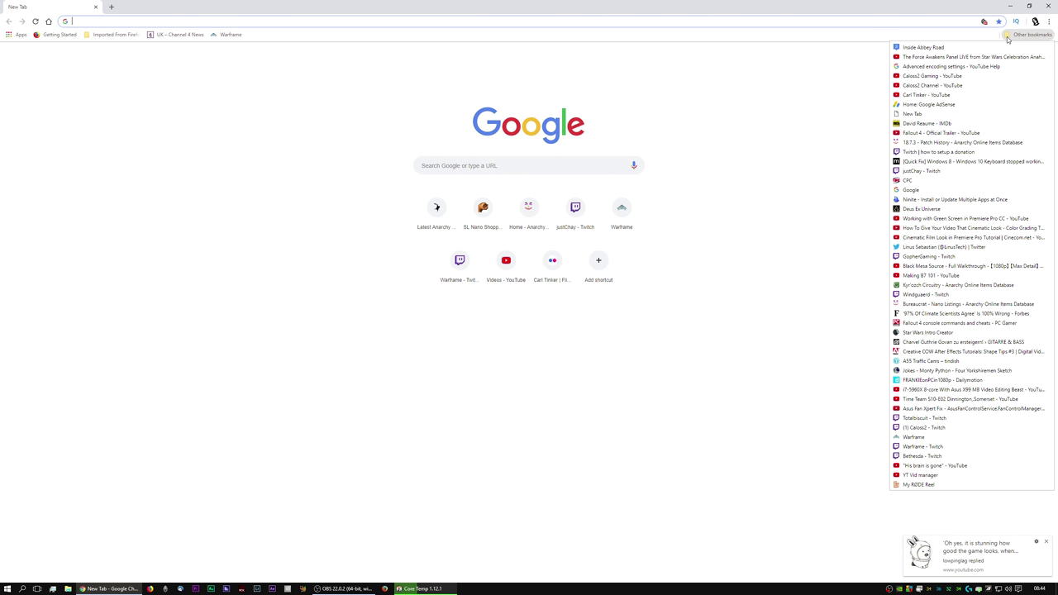
pyautogui.click(932, 85)
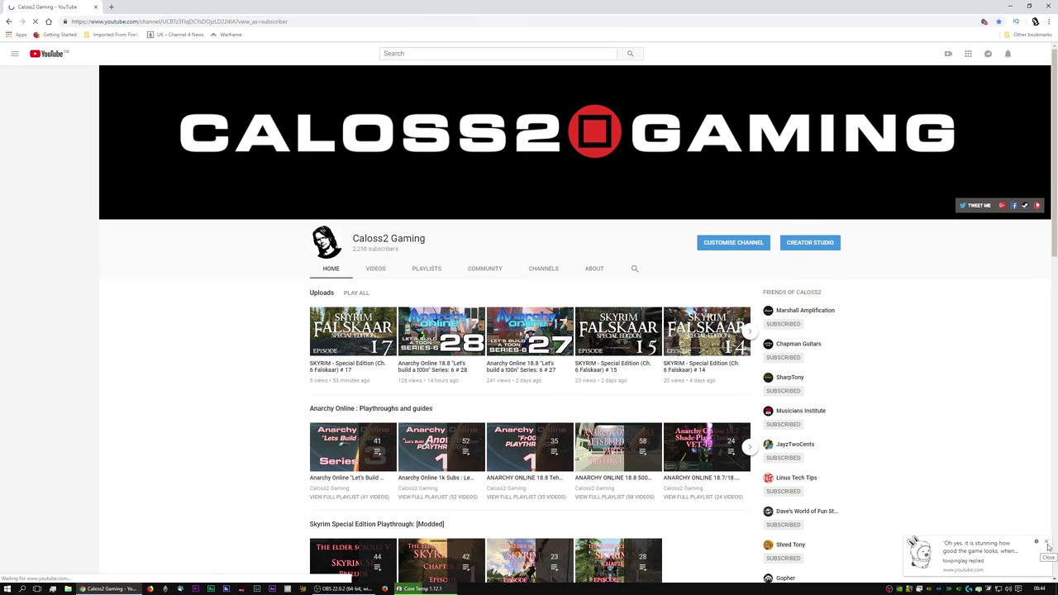
pyautogui.click(1046, 543)
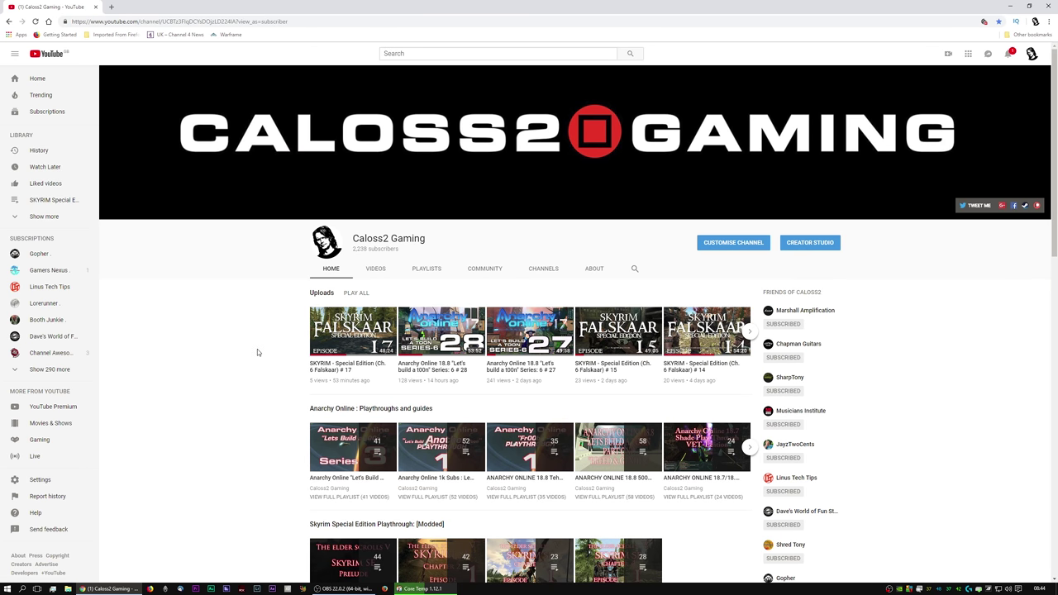
pyautogui.click(442, 331)
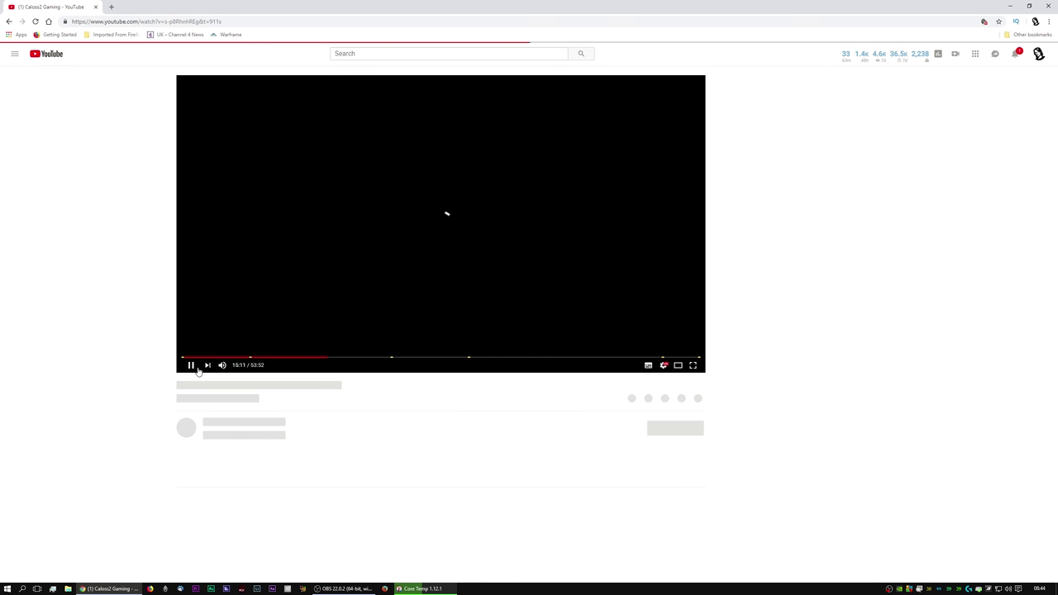
pyautogui.click(190, 366)
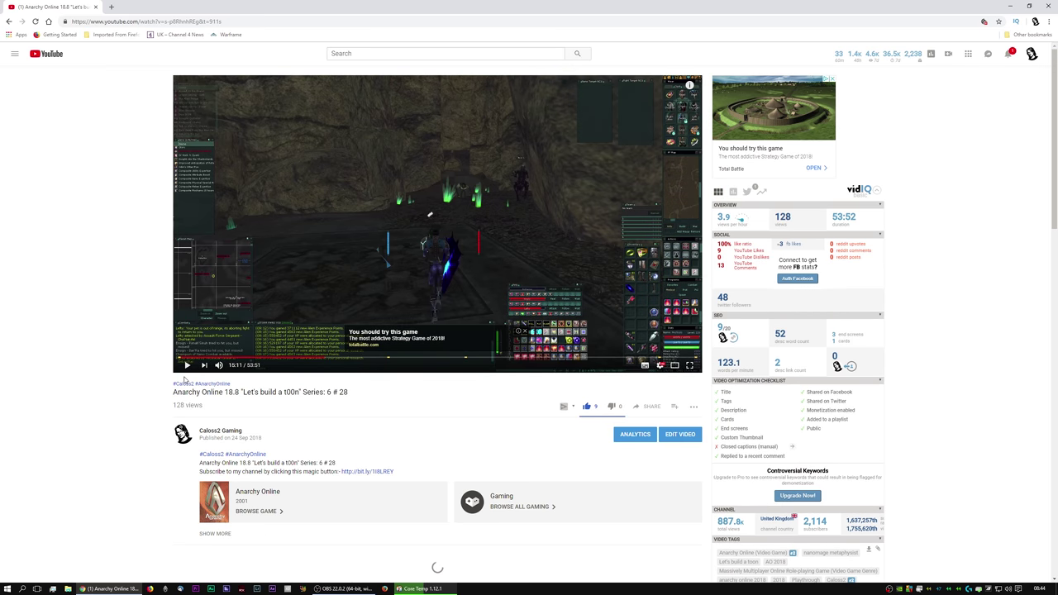
pyautogui.press('F11')
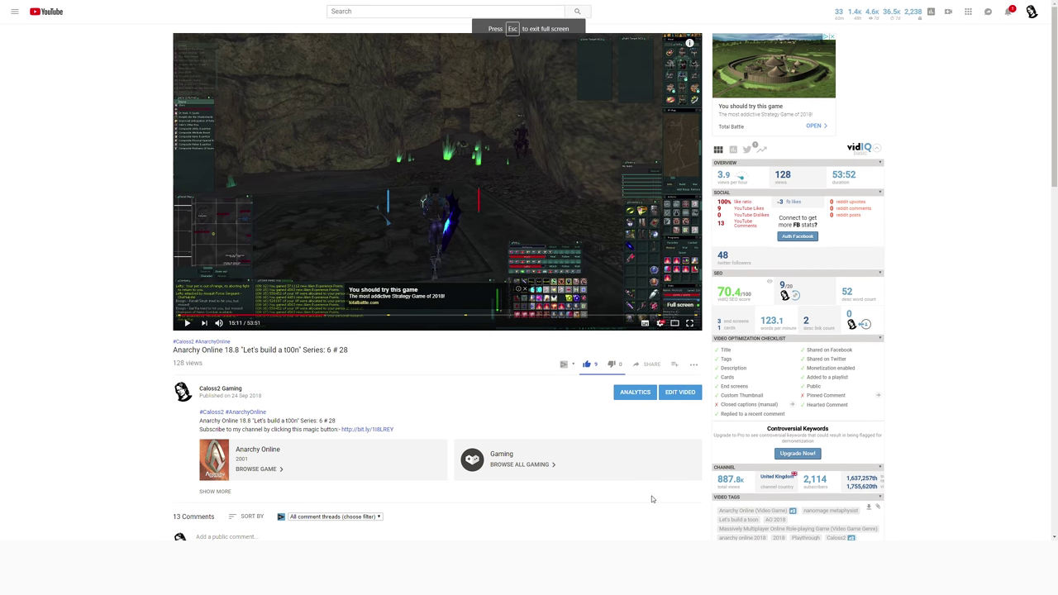
pyautogui.press('f')
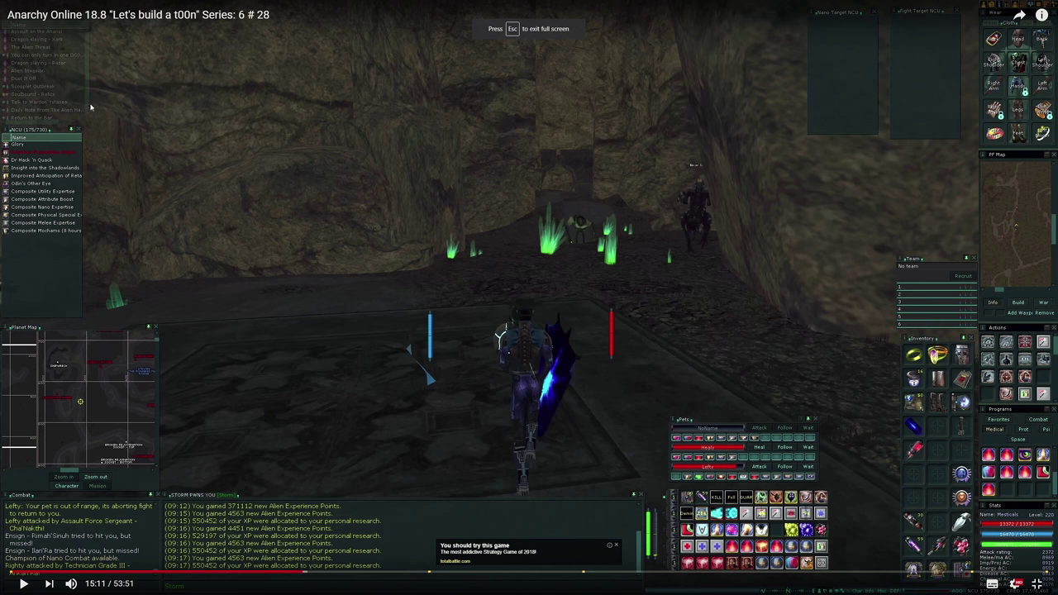
pyautogui.rightClick(91, 106)
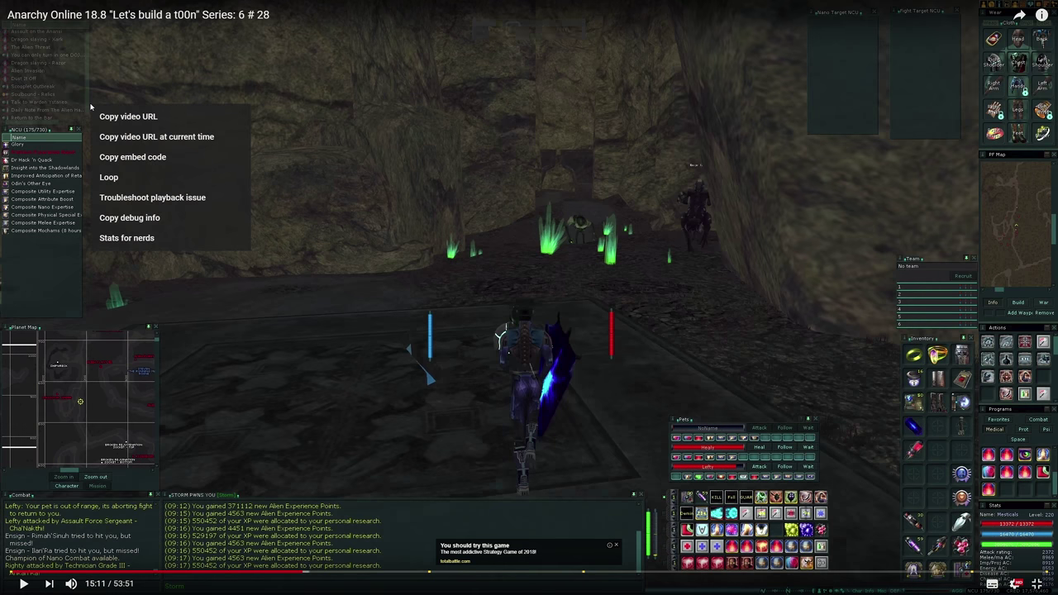
pyautogui.click(143, 237)
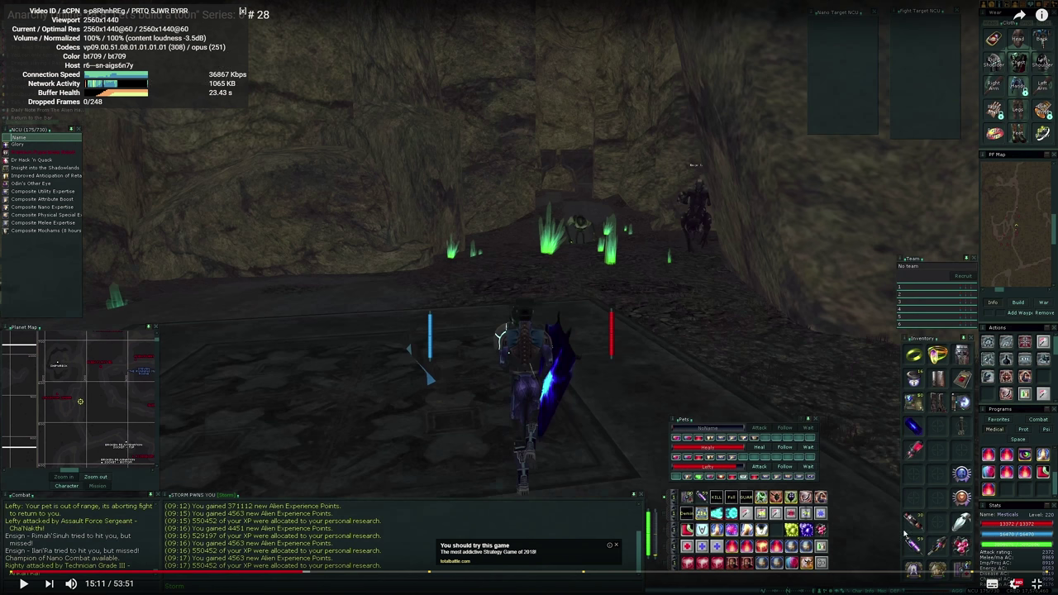
pyautogui.click(1040, 581)
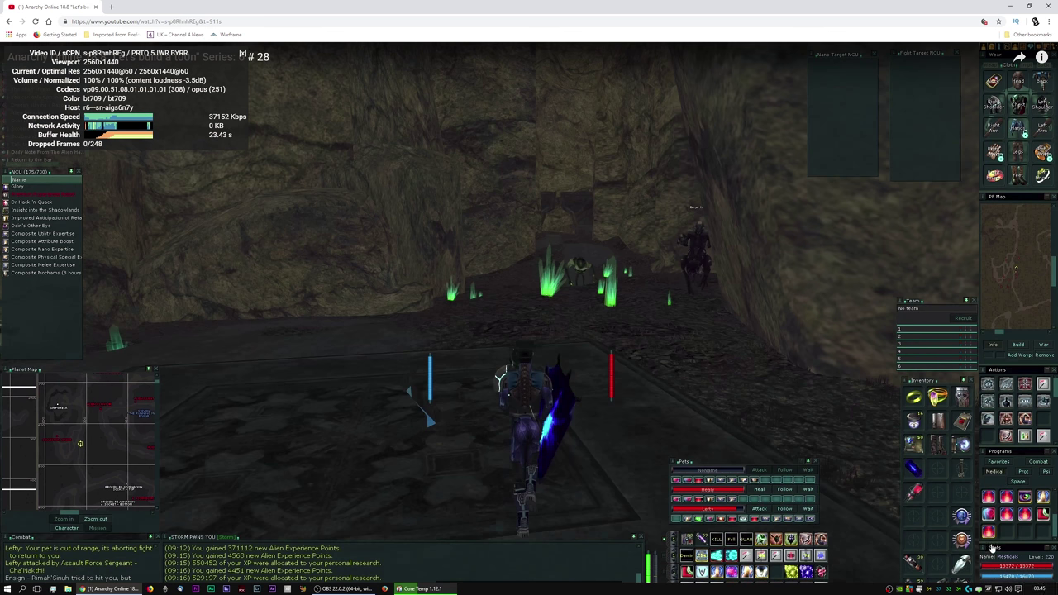
pyautogui.click(1045, 6)
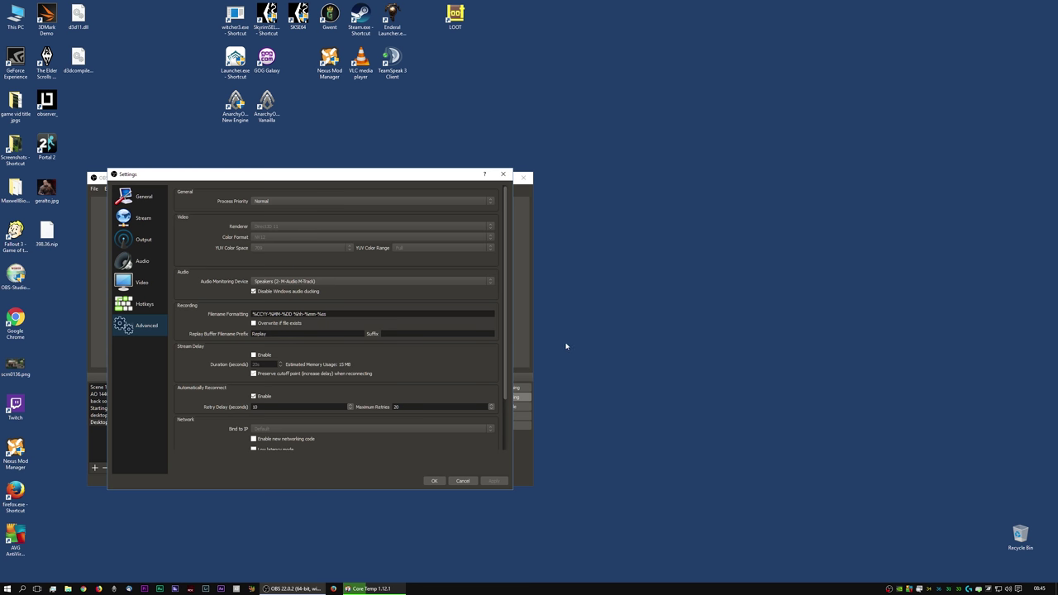
# - Scan the Advanced page, then show the Audio page's 48kHz rate and M-Track devices
pyautogui.scroll(-2, 421, 347)
pyautogui.scroll(2, 422, 349)
pyautogui.click(145, 263)
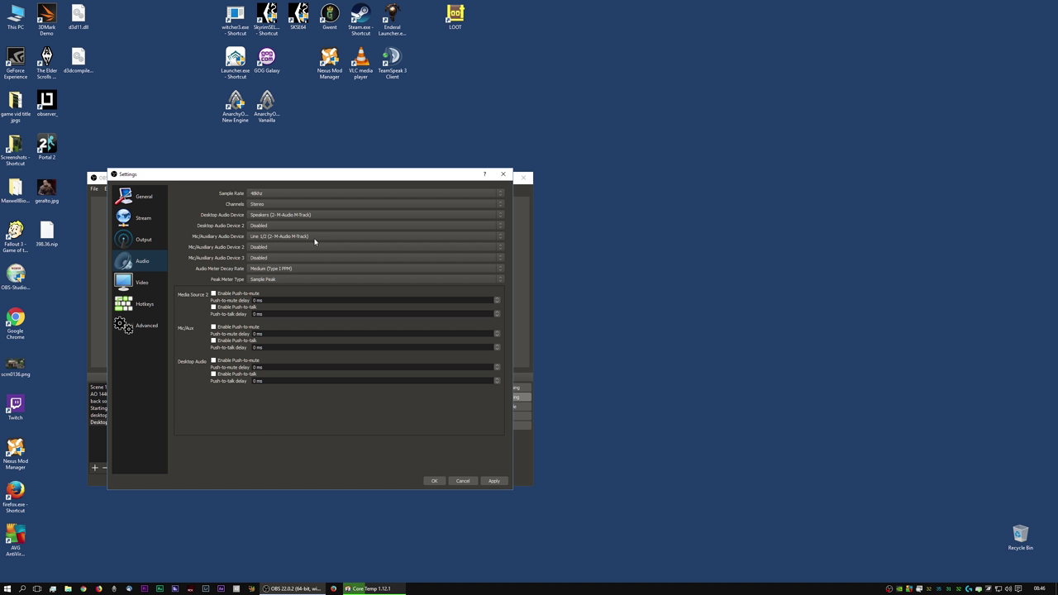
# - Review the Video resolution settings, then cancel Settings without saving
pyautogui.click(162, 288)
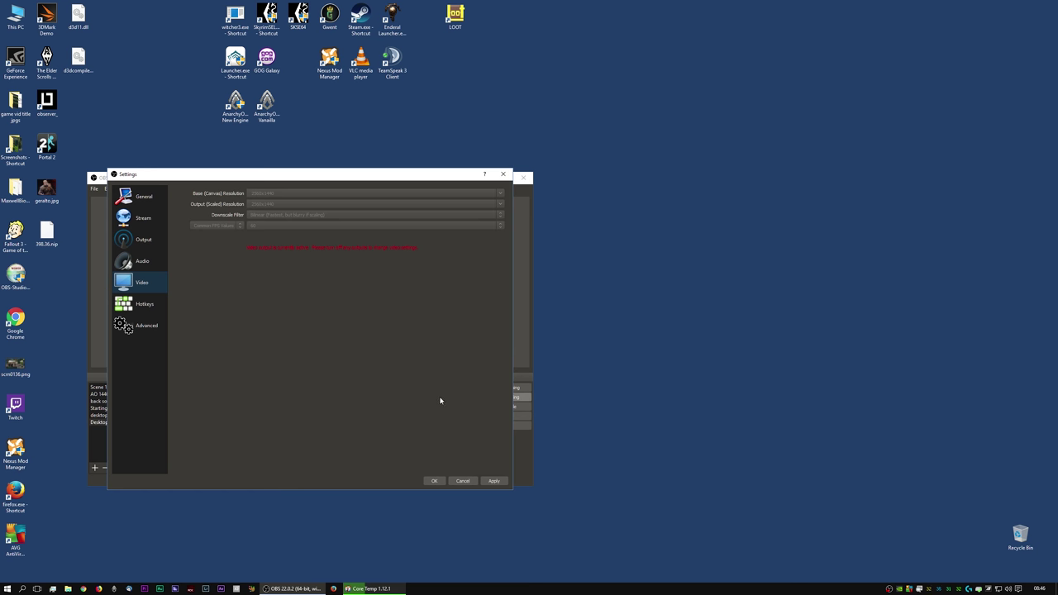
pyautogui.click(462, 481)
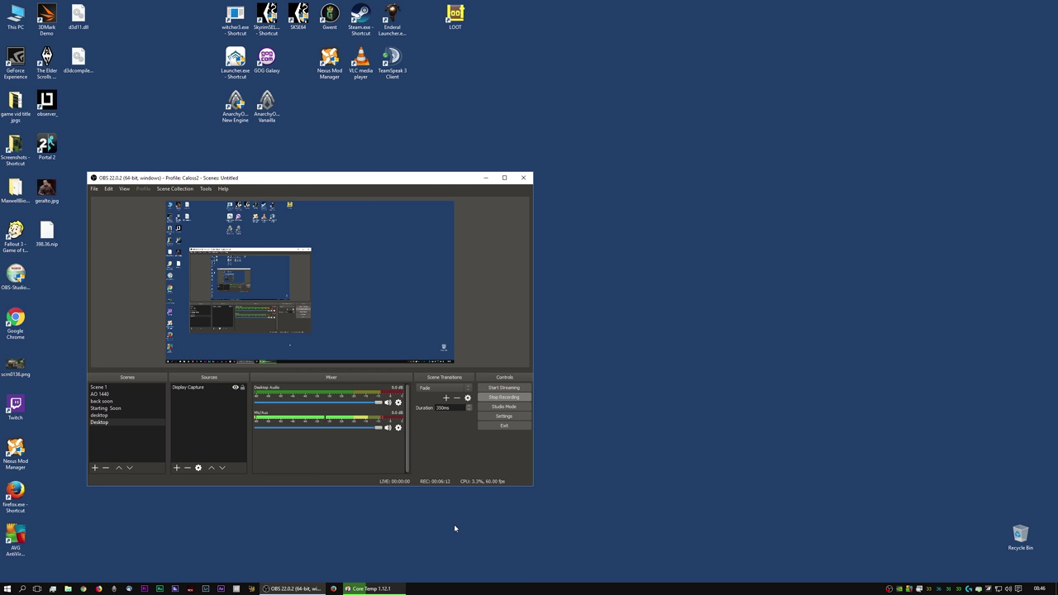
# - Raise the Mic/Aux volume to 200% in Advanced Audio Properties
pyautogui.click(398, 429)
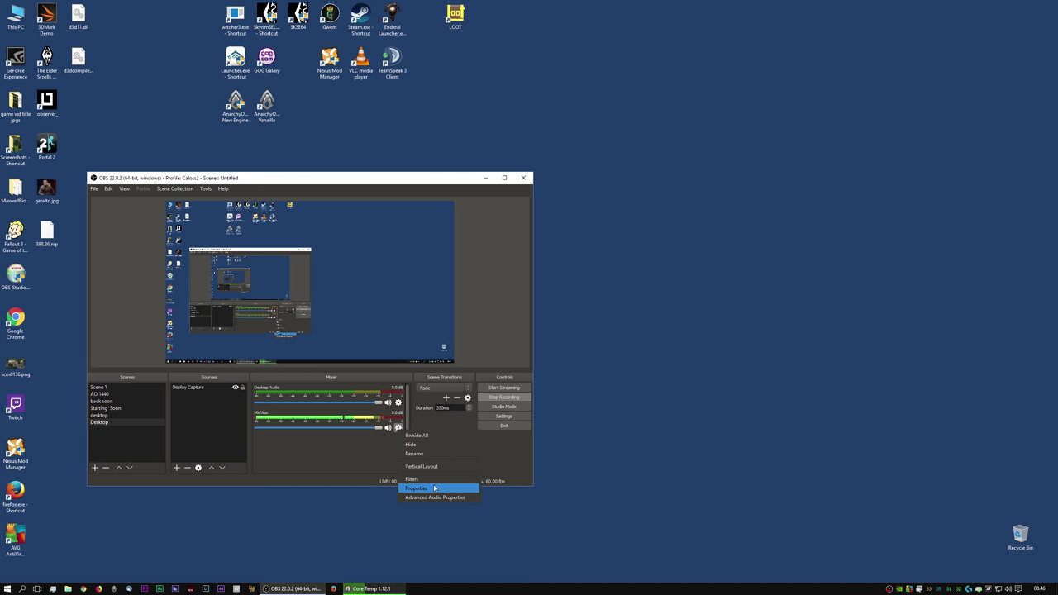
pyautogui.click(436, 497)
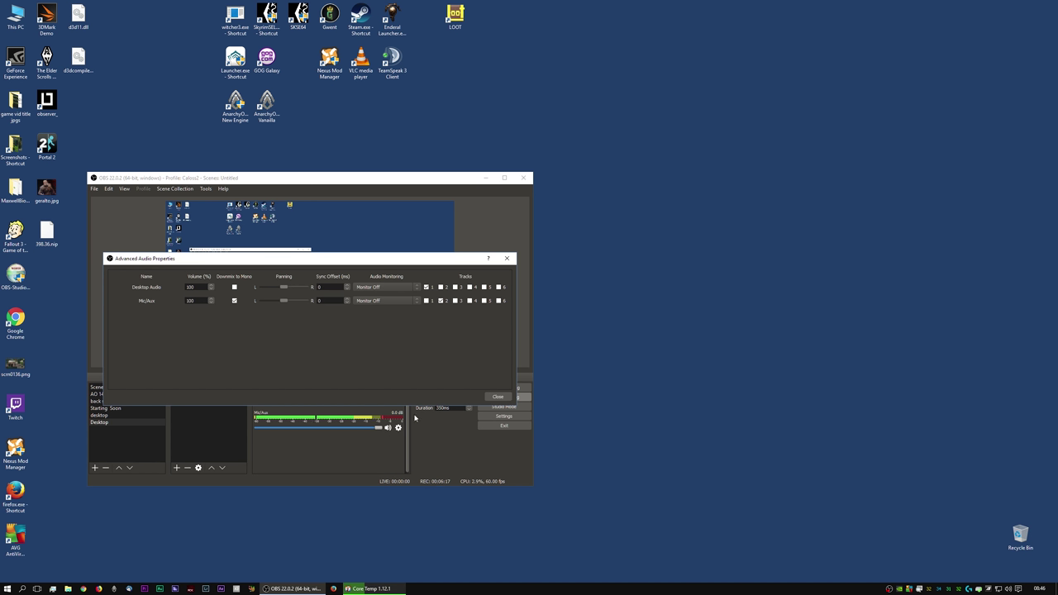
pyautogui.scroll(20, 211, 305)
pyautogui.click(496, 396)
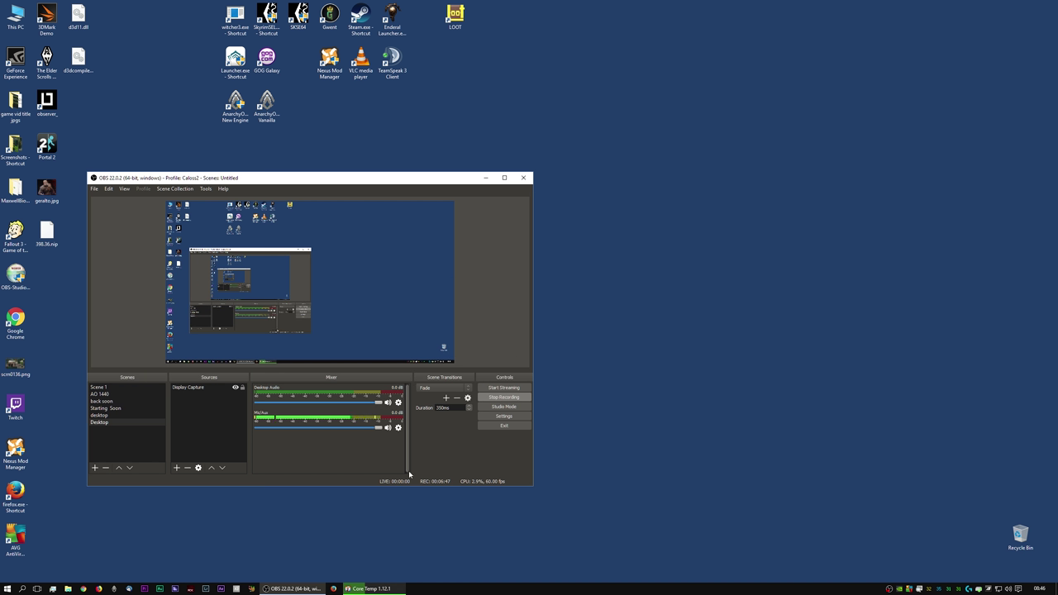
# - Review the Mic/Aux Gain filter, close the filters window, and minimize OBS
pyautogui.click(398, 427)
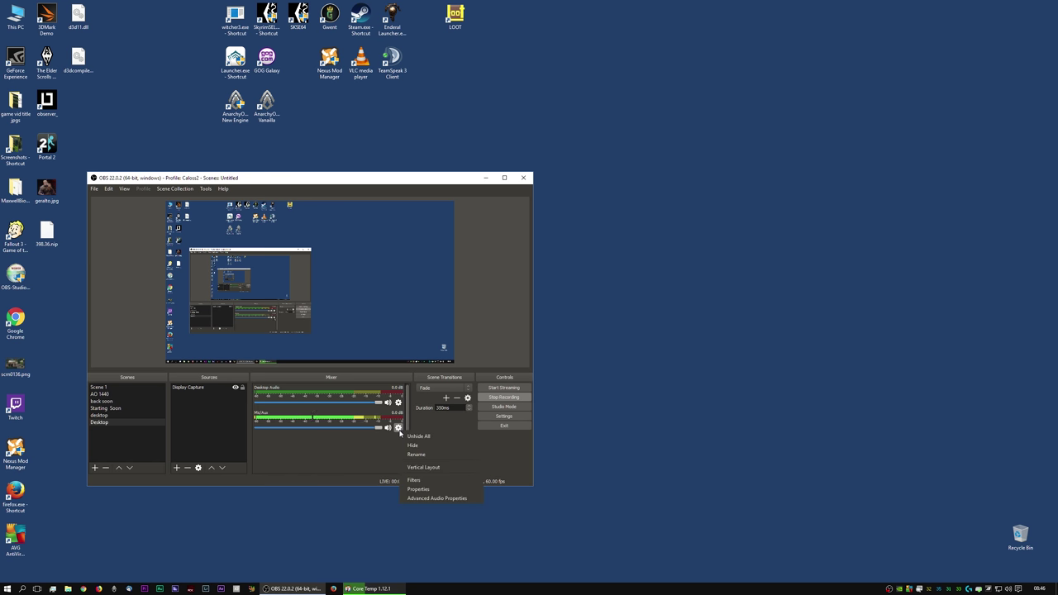
pyautogui.click(431, 480)
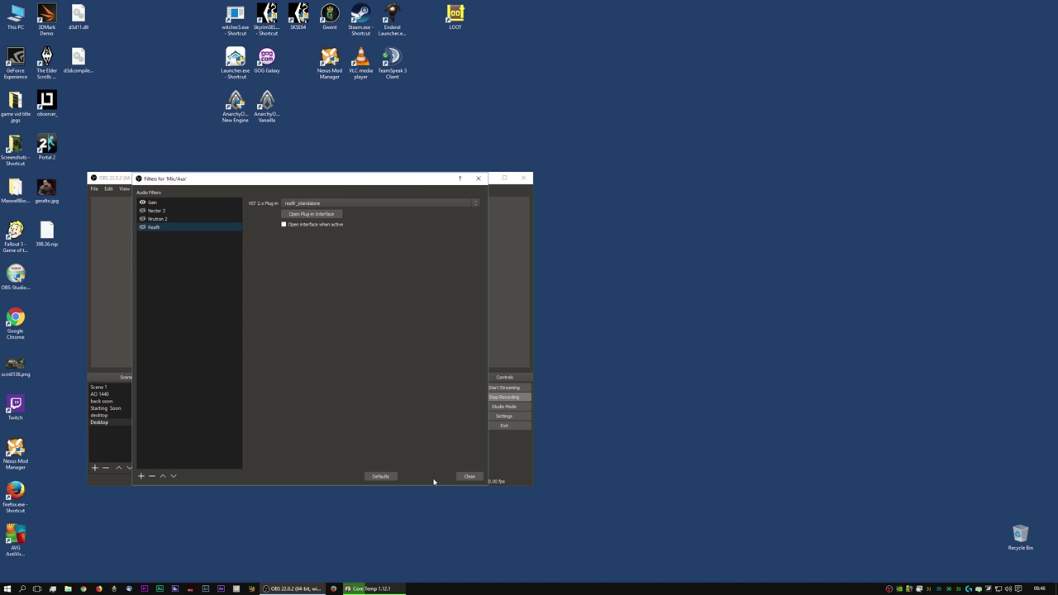
pyautogui.click(154, 204)
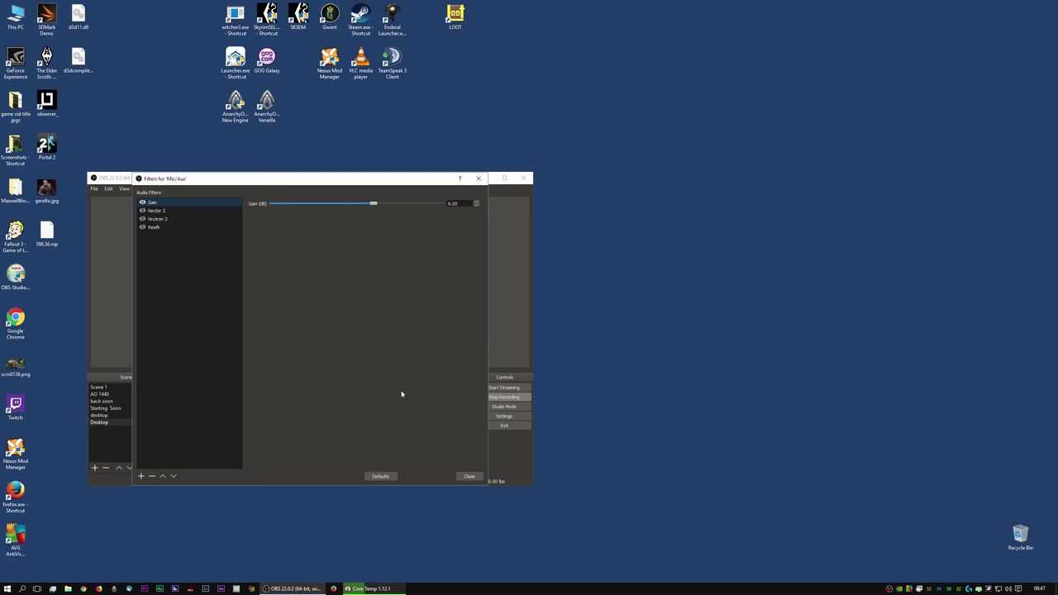
pyautogui.click(468, 476)
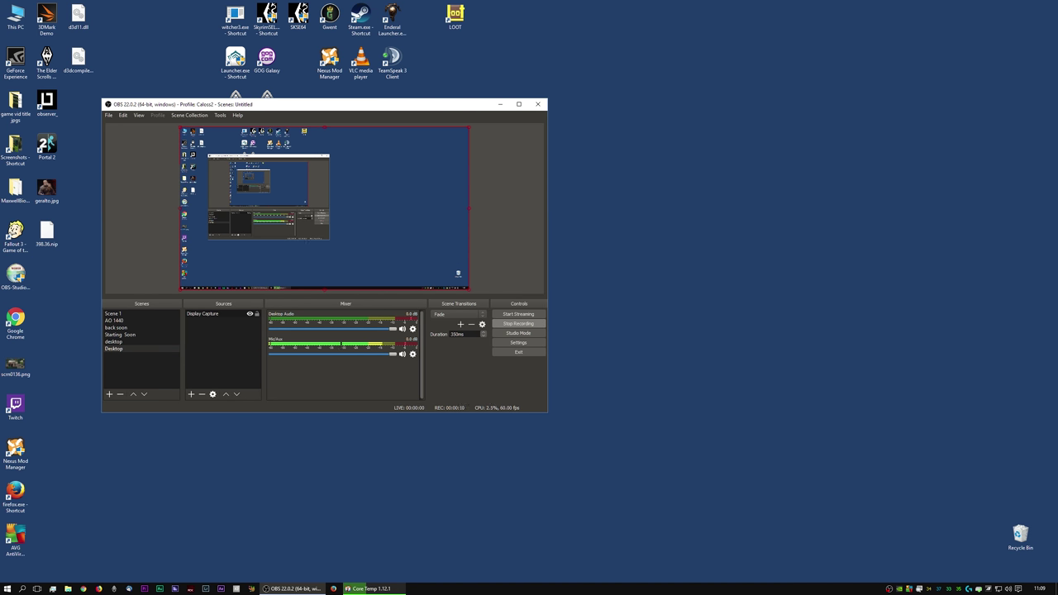
pyautogui.click(499, 104)
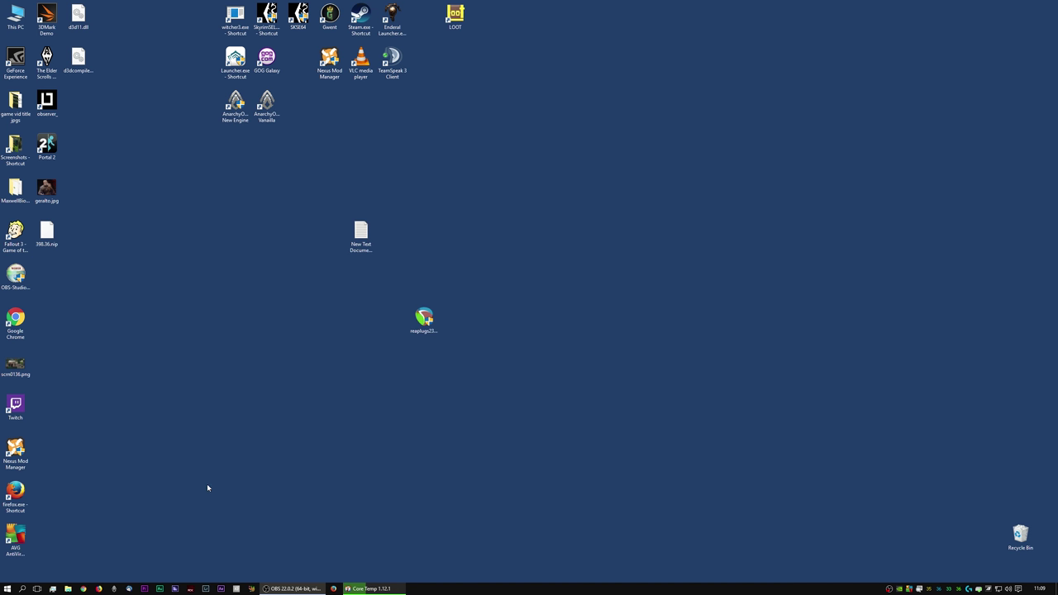
# - Browse from This PC past WD-1TB (E:) into the Other SSD (F:) drive
pyautogui.doubleClick(18, 27)
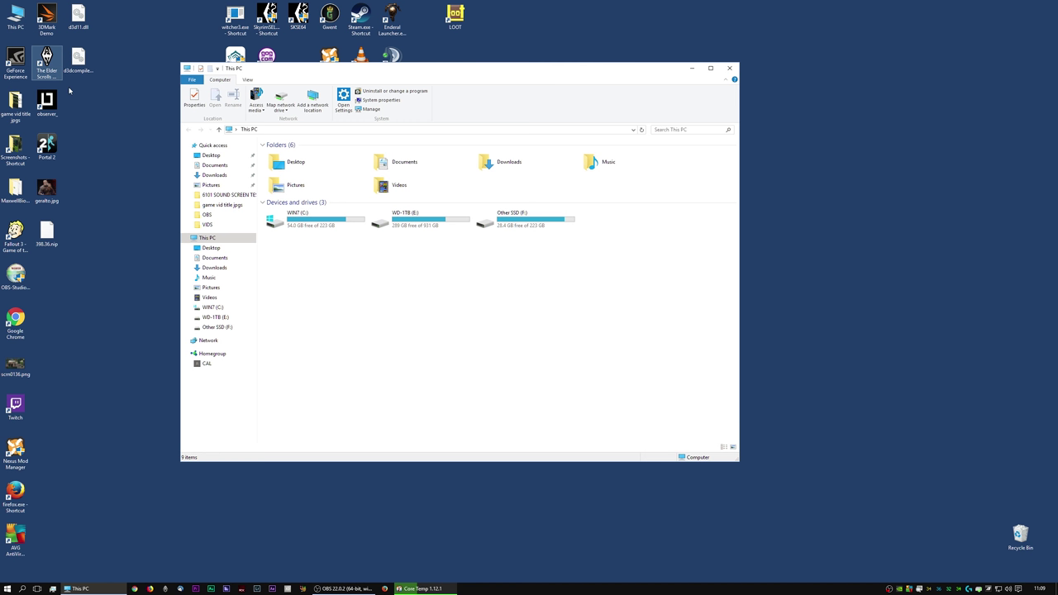
pyautogui.doubleClick(427, 229)
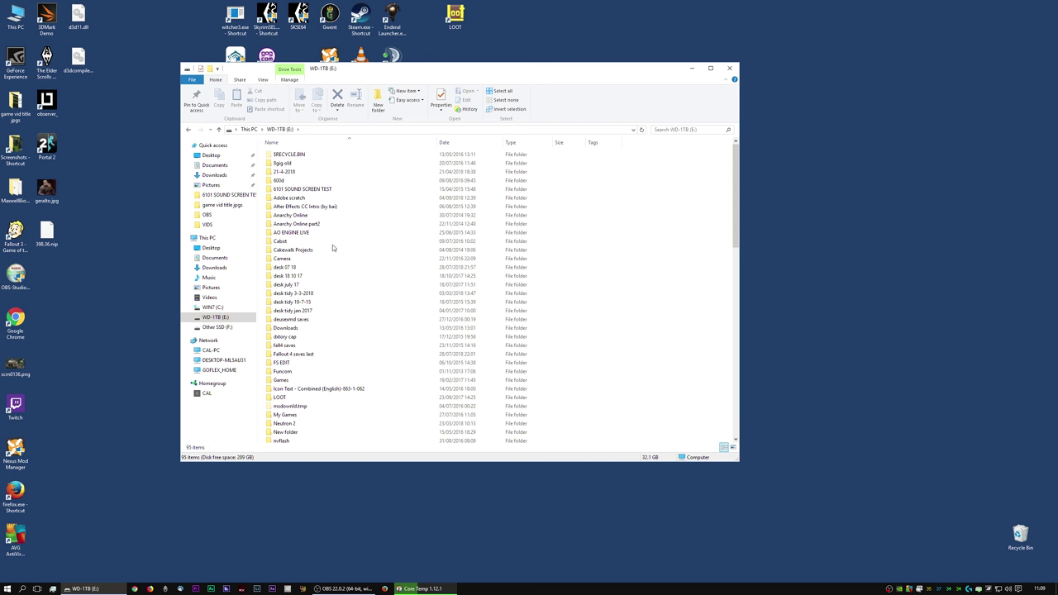
pyautogui.click(248, 129)
pyautogui.doubleClick(489, 230)
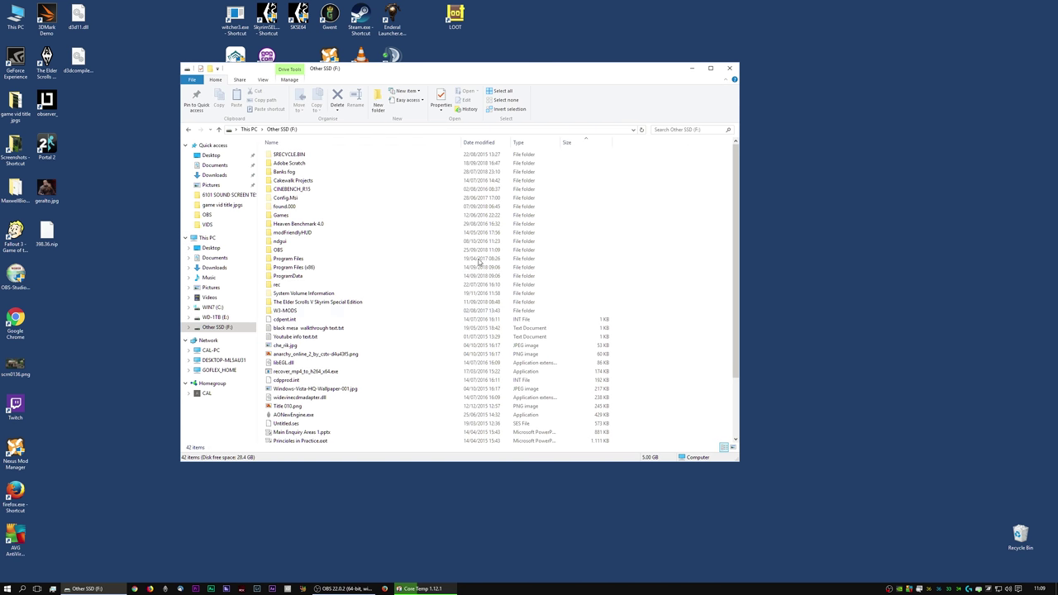
# - Open the OBS folder and compare recording sizes, from the 2018-09-25 files to lets6 28 and skyF 17.mp4
pyautogui.doubleClick(276, 250)
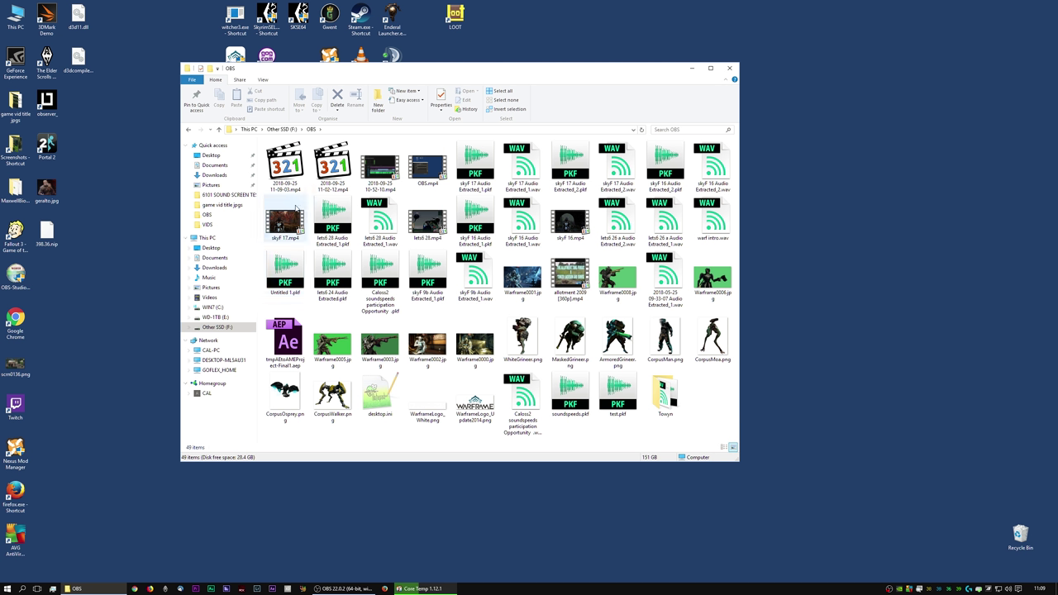
pyautogui.click(295, 184)
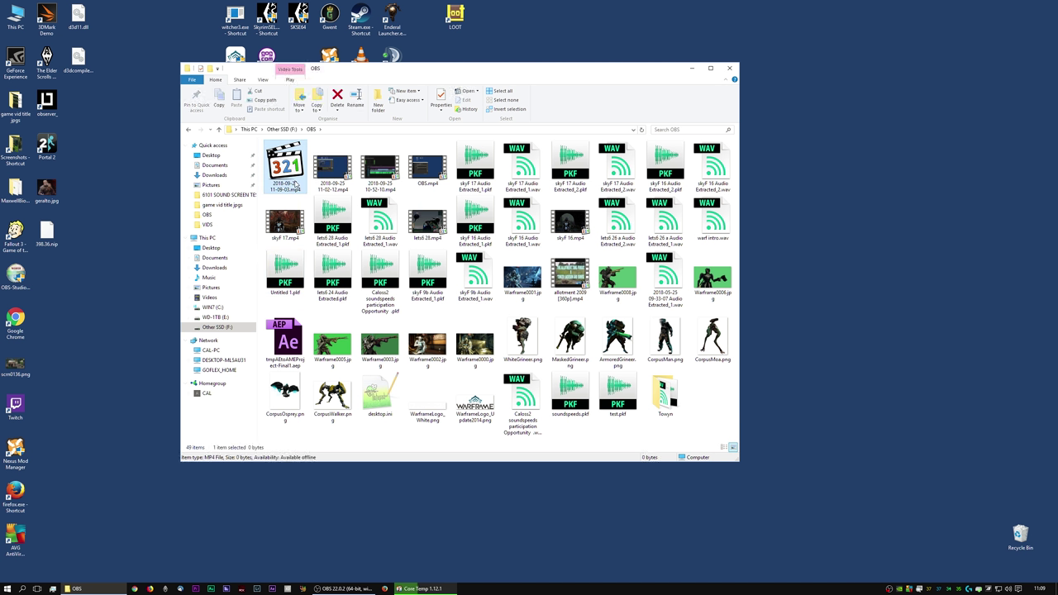
pyautogui.click(334, 175)
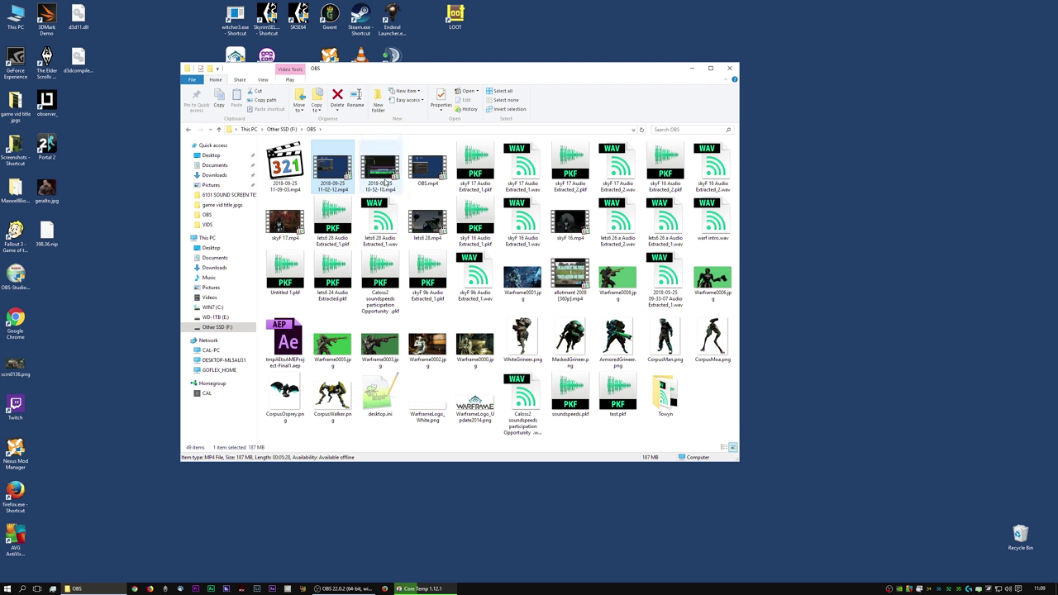
pyautogui.click(301, 177)
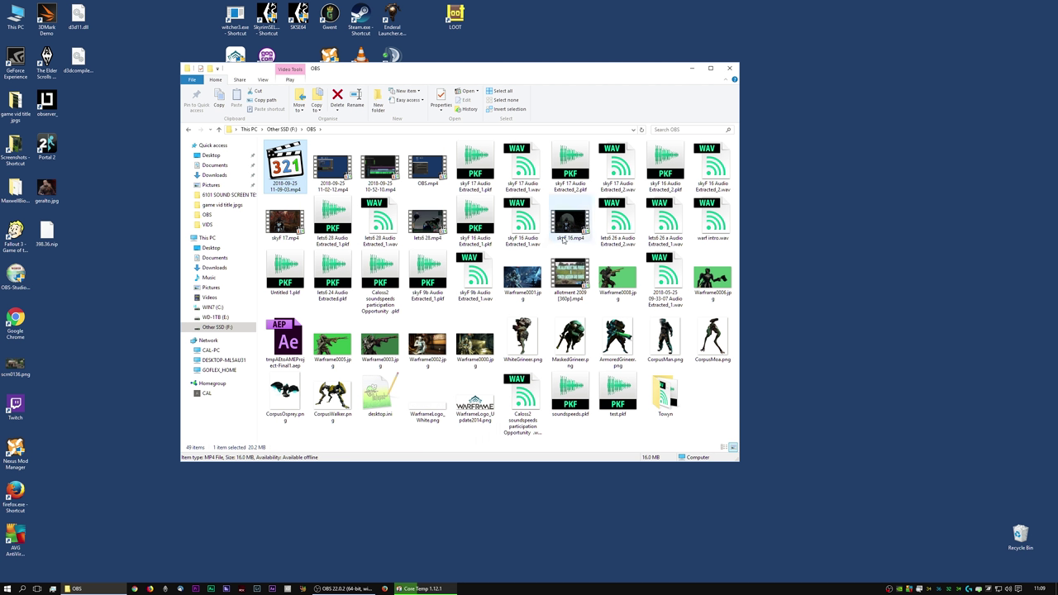
pyautogui.click(427, 221)
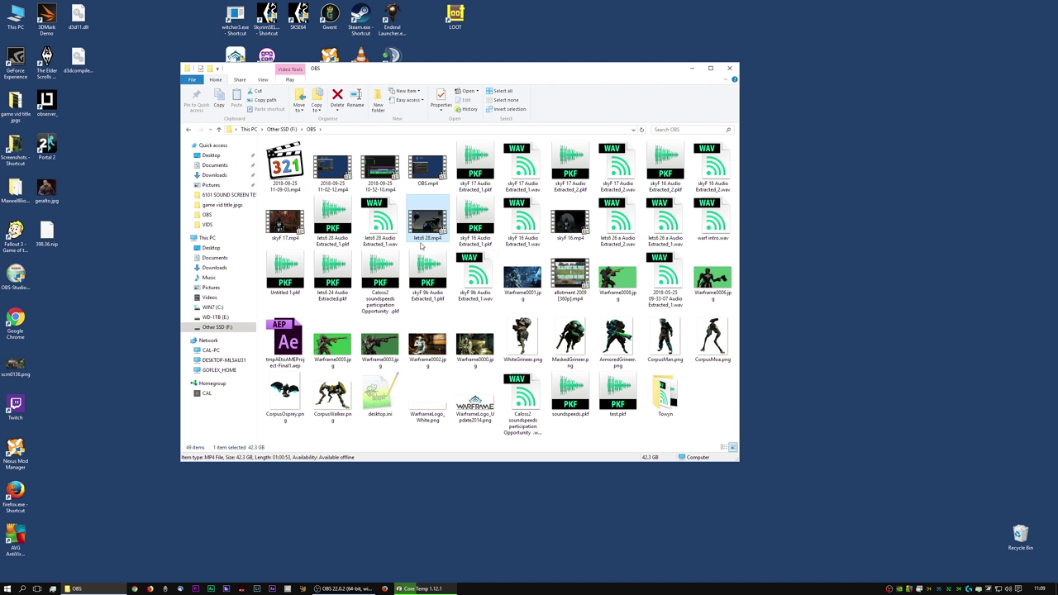
pyautogui.click(285, 236)
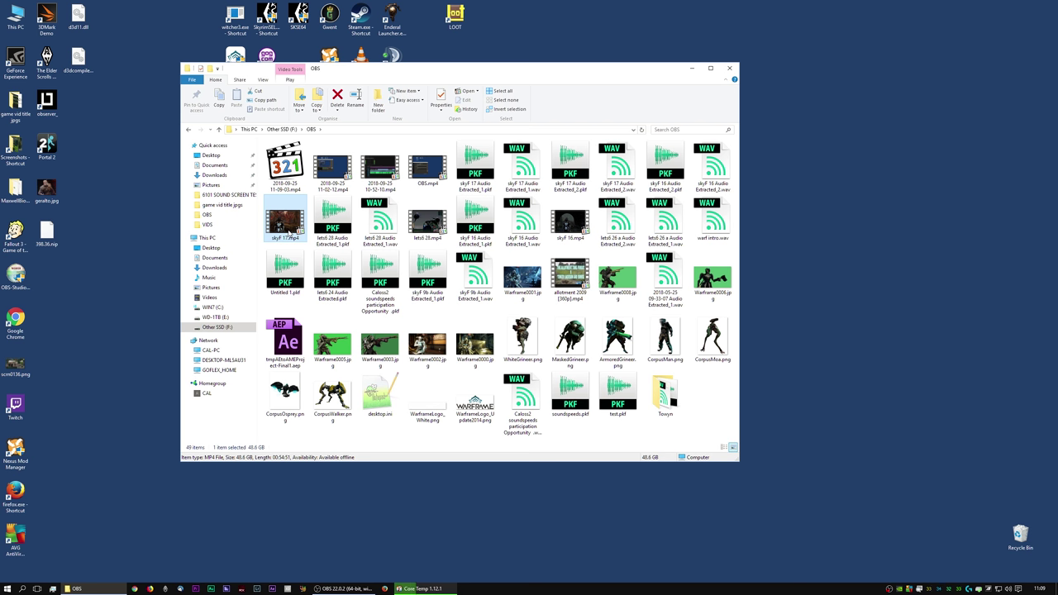
pyautogui.rightClick(289, 233)
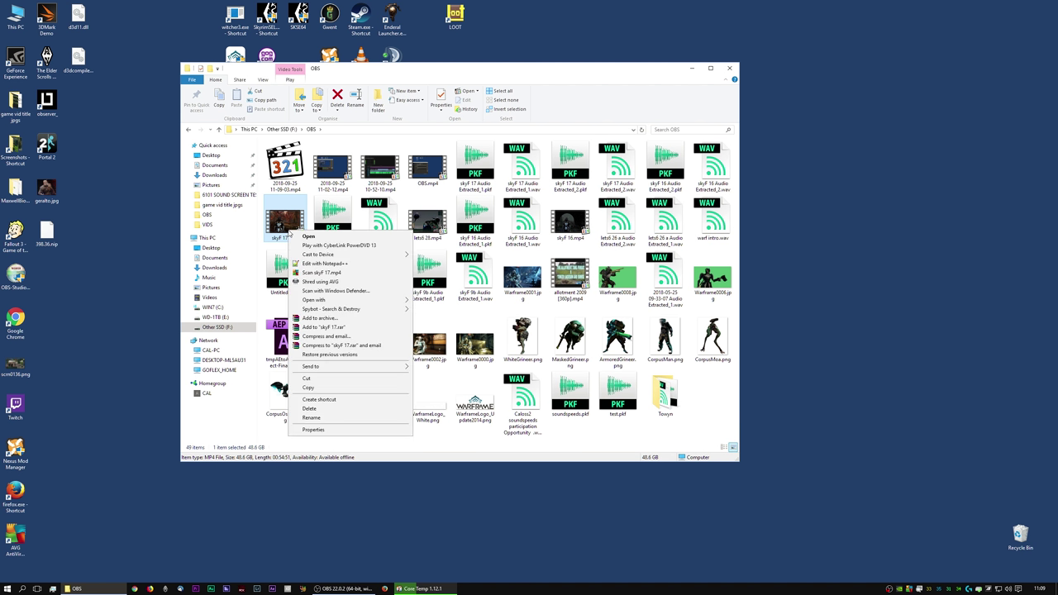
pyautogui.click(328, 431)
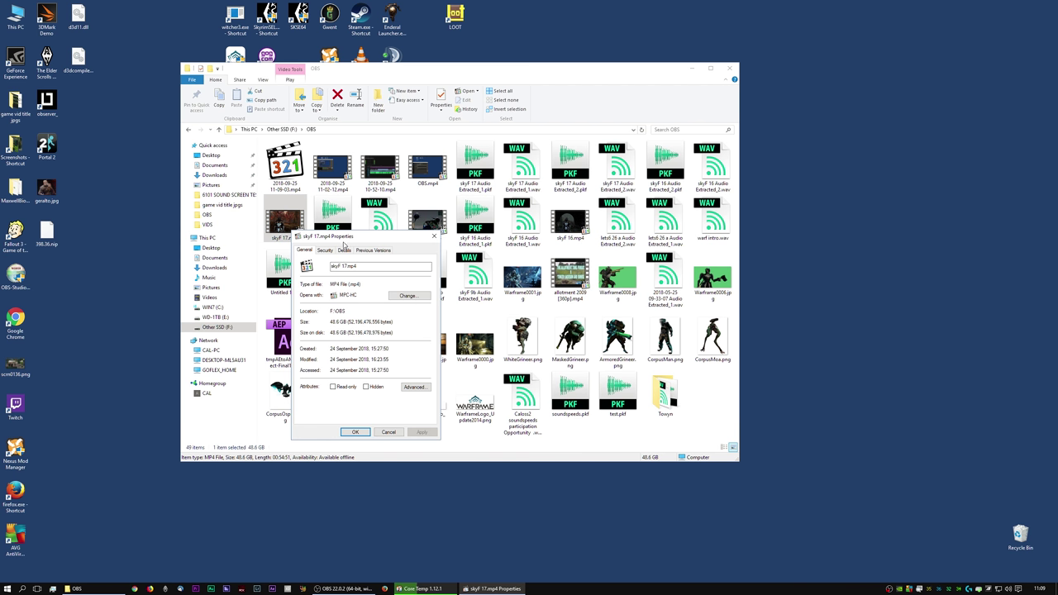
pyautogui.moveTo(348, 237); pyautogui.dragTo(368, 215)
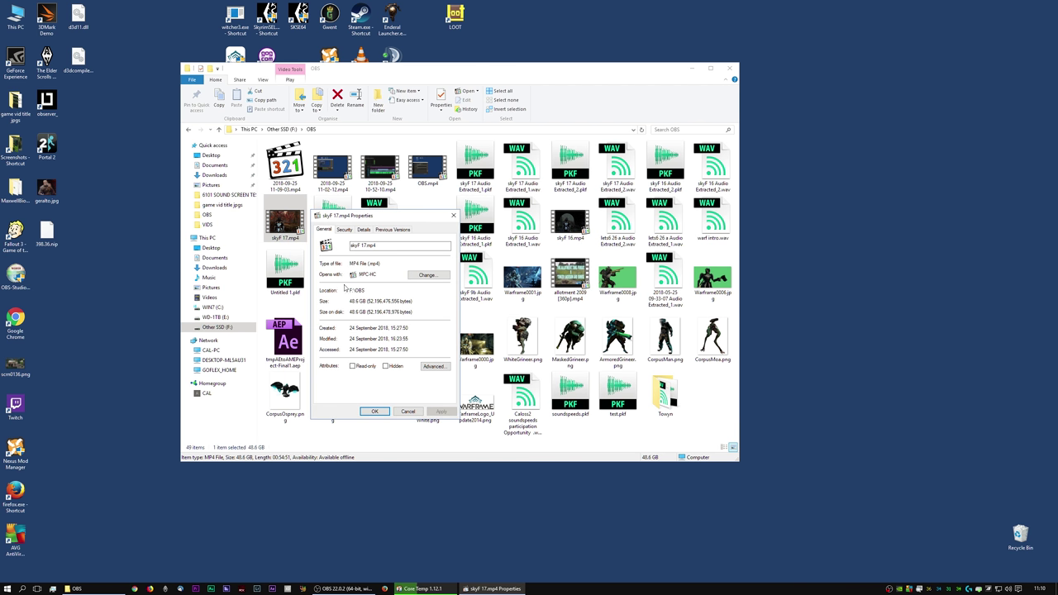
pyautogui.click(363, 230)
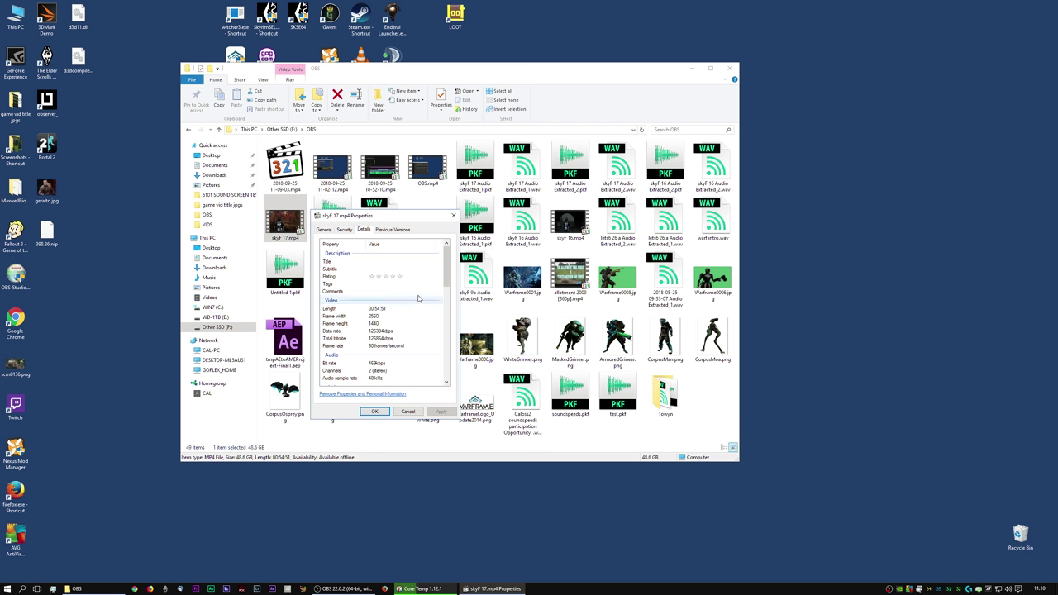
pyautogui.scroll(-3, 382, 303)
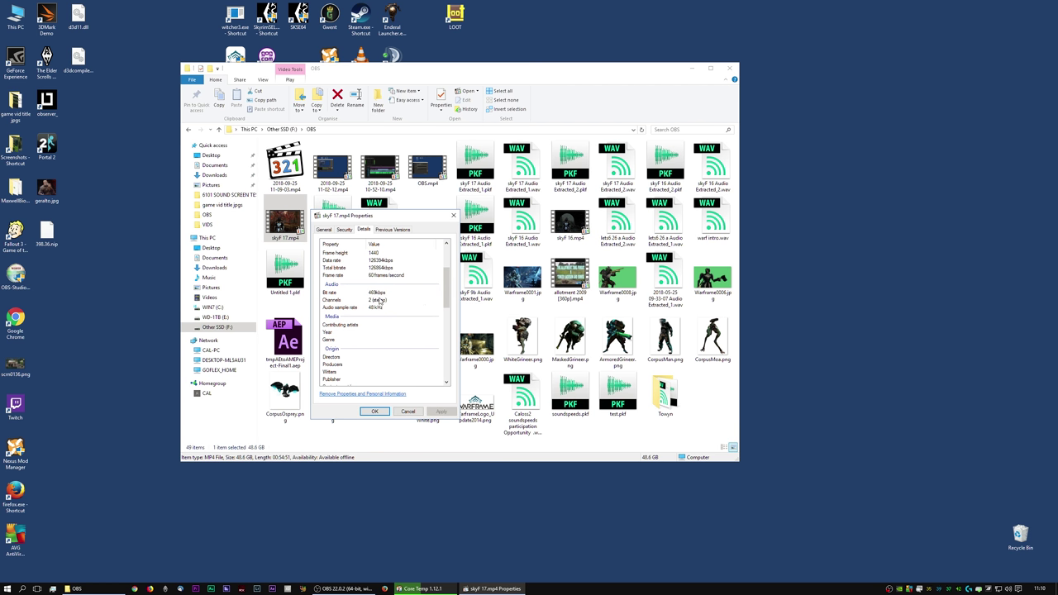
pyautogui.click(409, 412)
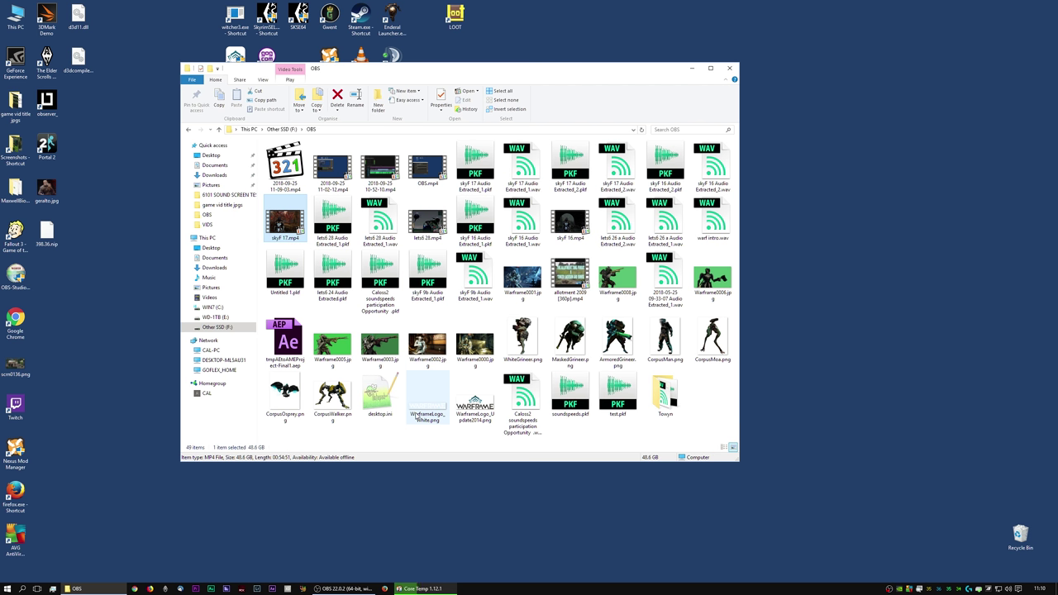
# - Close Explorer, launch Premiere Pro, and open the recent project lets 6 7
pyautogui.click(729, 68)
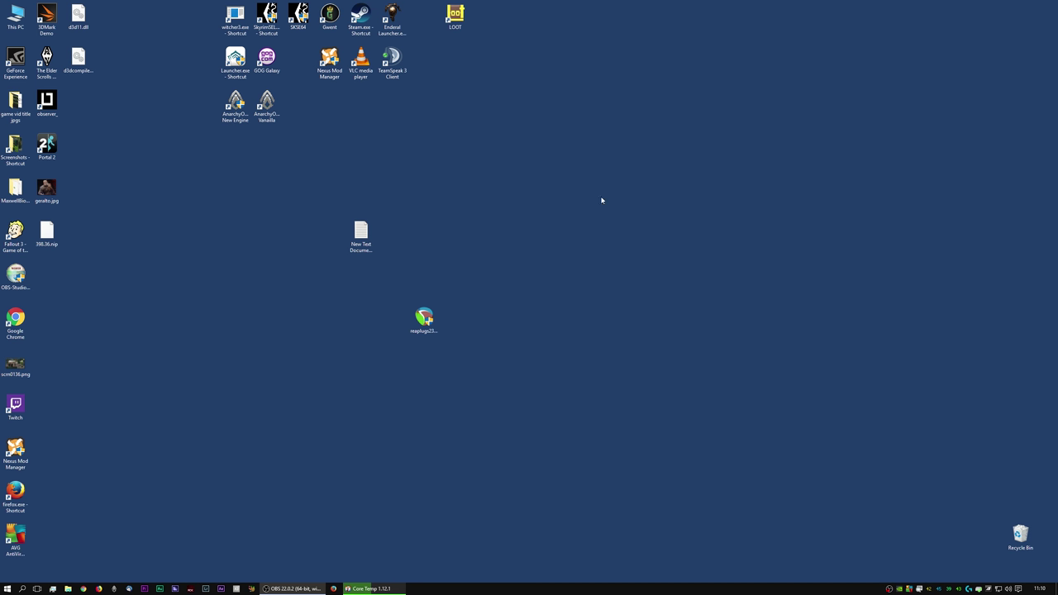
pyautogui.click(144, 590)
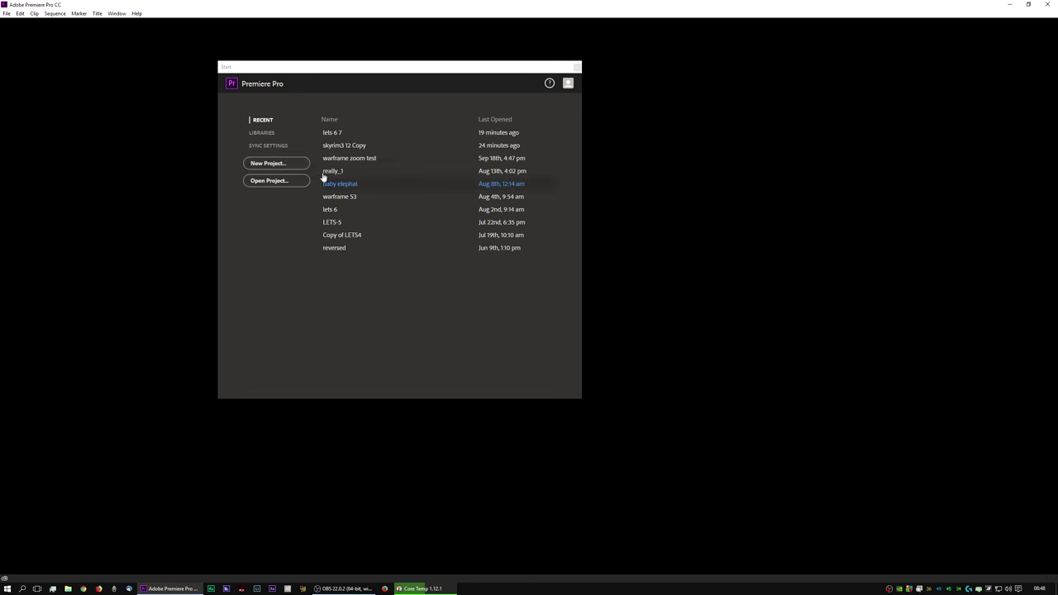
pyautogui.click(353, 137)
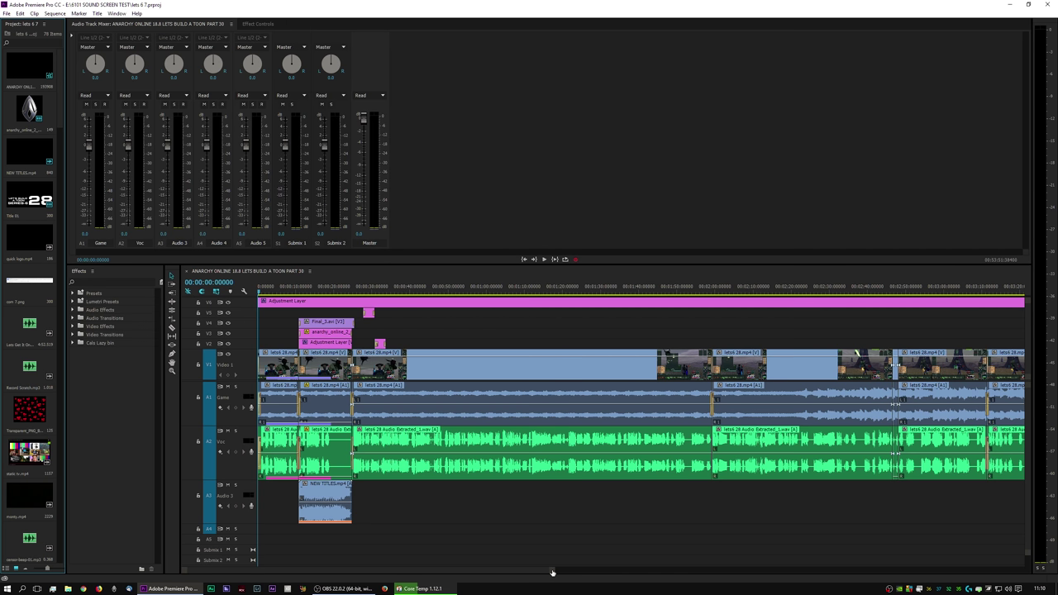
# - Undock the Program Monitor into a floating window, then shrink, reposition and shorten it
pyautogui.moveTo(552, 573); pyautogui.dragTo(674, 573)
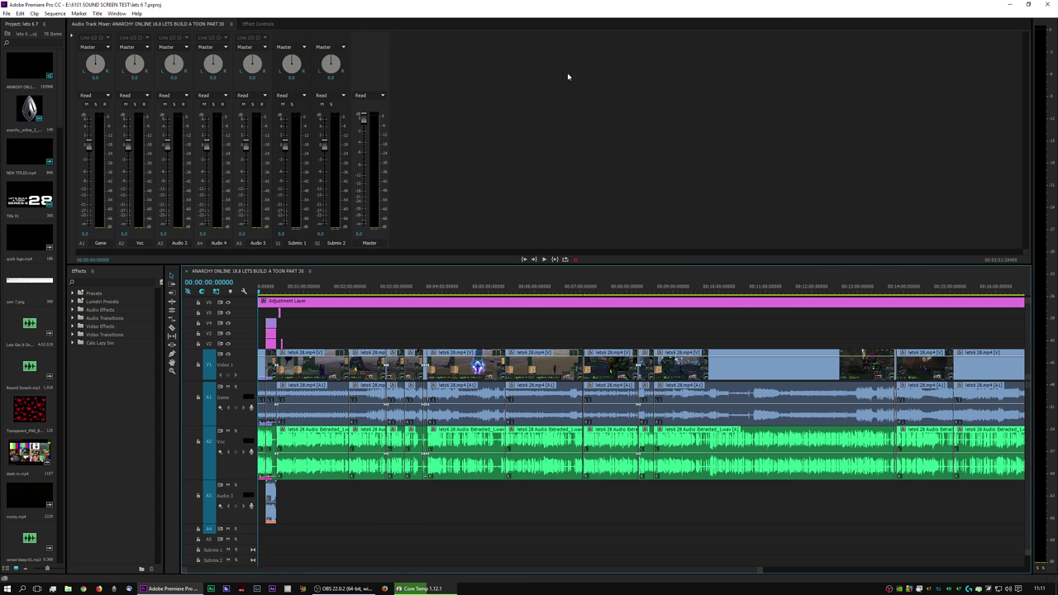
pyautogui.moveTo(52, 14); pyautogui.dragTo(756, 40)
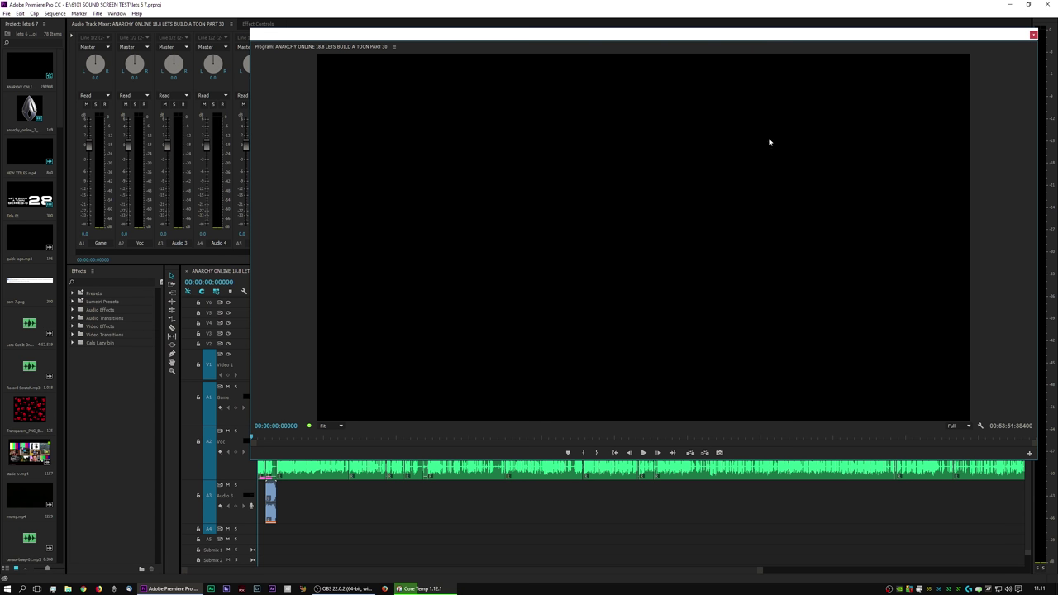
pyautogui.moveTo(1039, 463); pyautogui.dragTo(752, 284)
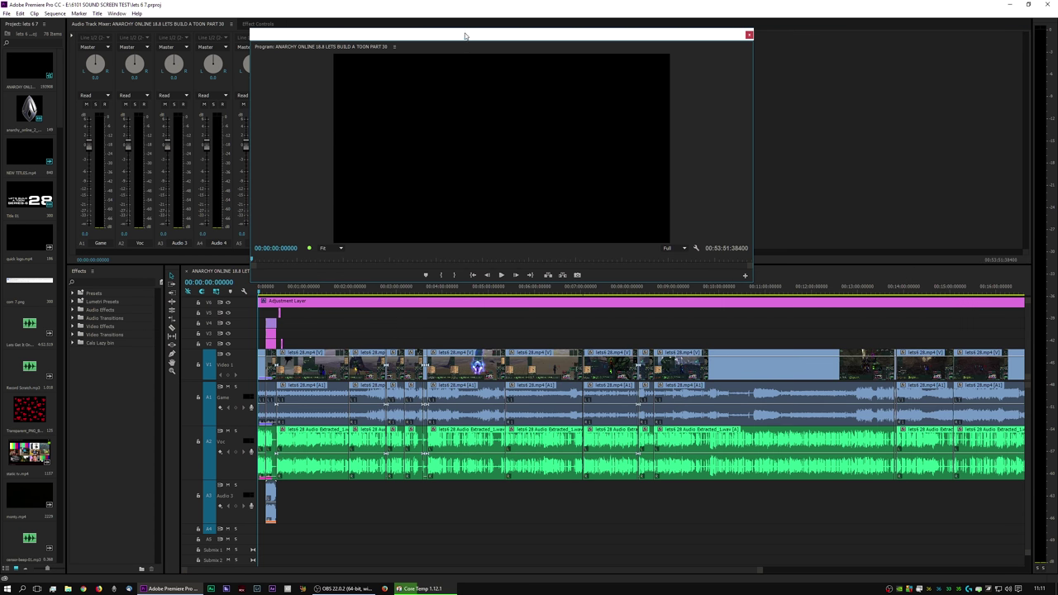
pyautogui.moveTo(469, 36); pyautogui.dragTo(665, 27)
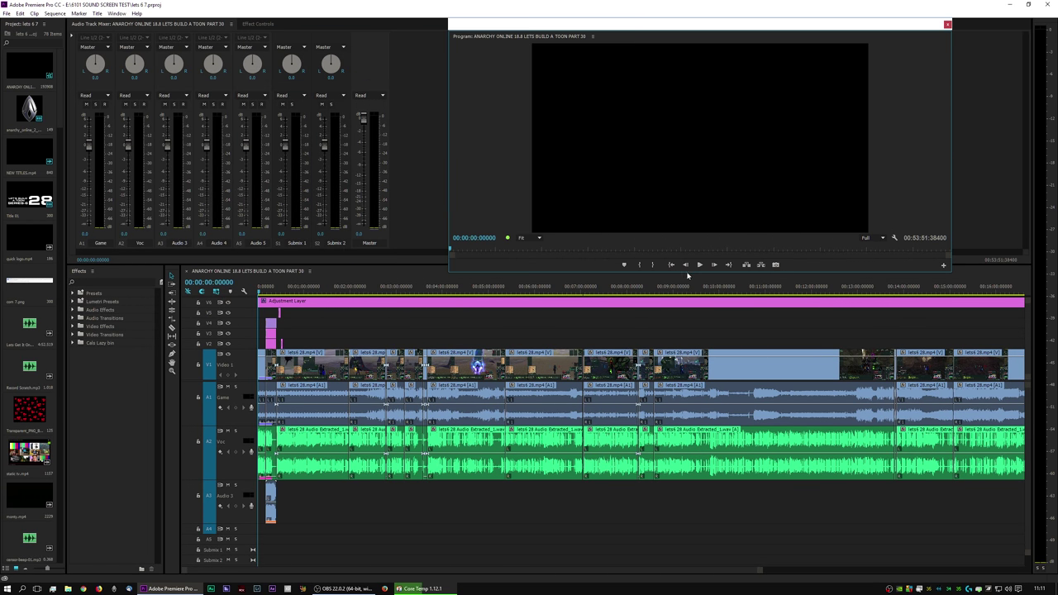
pyautogui.moveTo(690, 272); pyautogui.dragTo(692, 244)
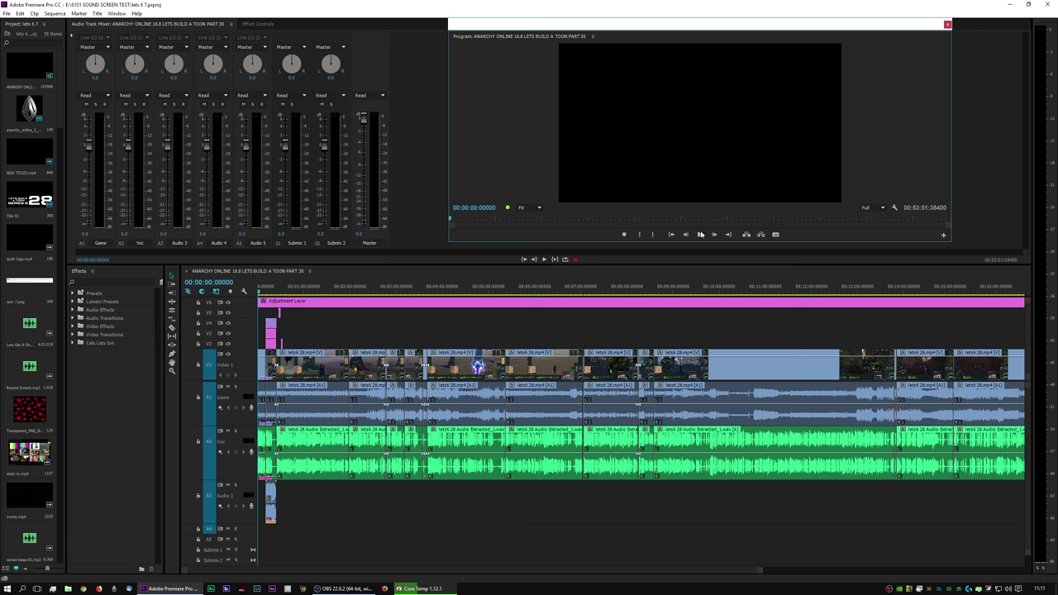
# - Preview about four seconds, zoom the timeline out fully, and marquee-select all lets6 28 clips
pyautogui.click(544, 259)
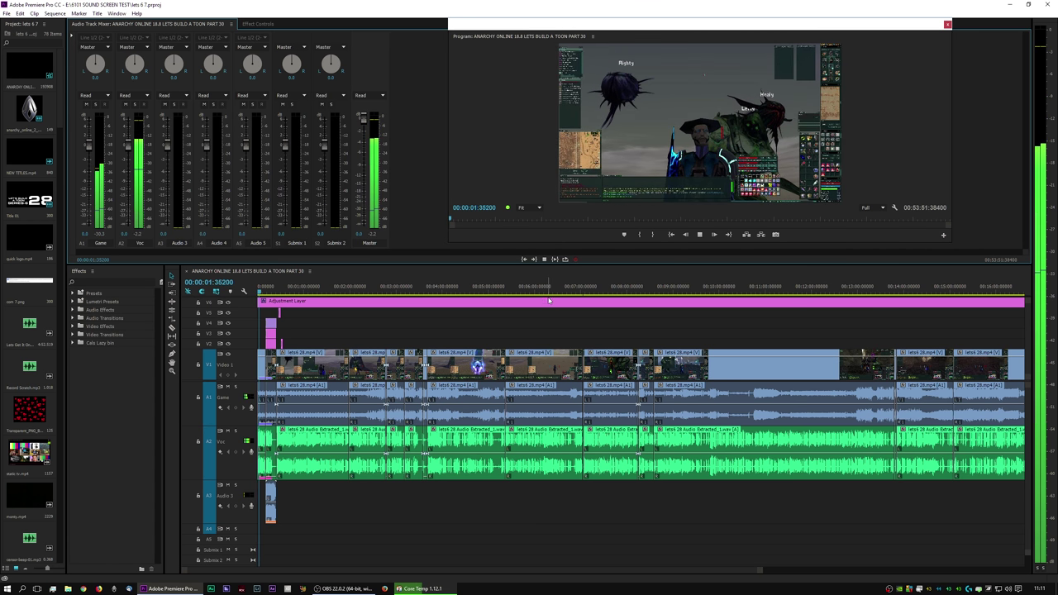
pyautogui.click(699, 234)
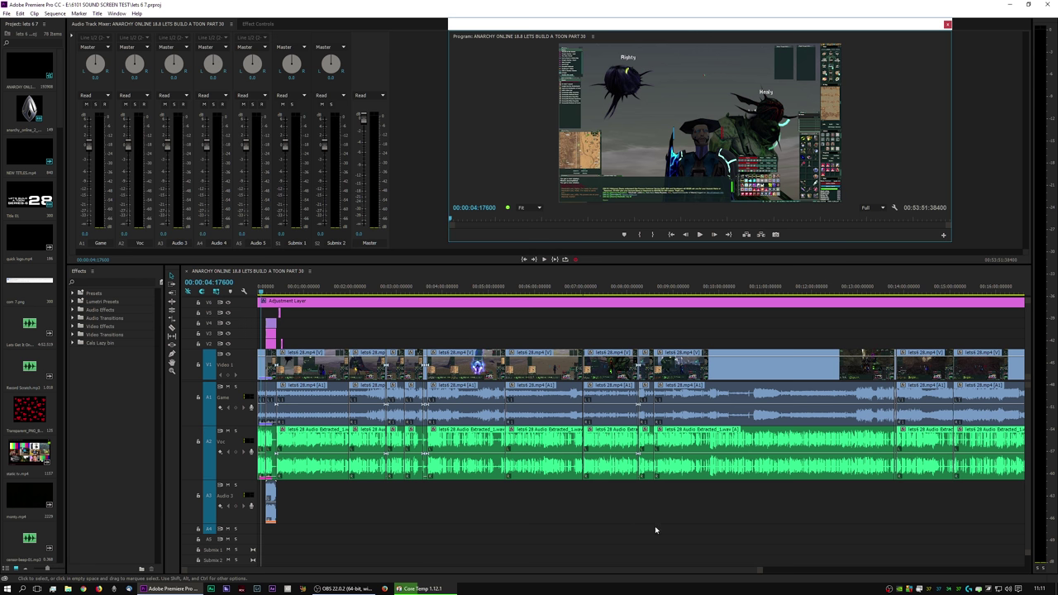
pyautogui.click(762, 572)
pyautogui.moveTo(762, 572); pyautogui.dragTo(959, 481)
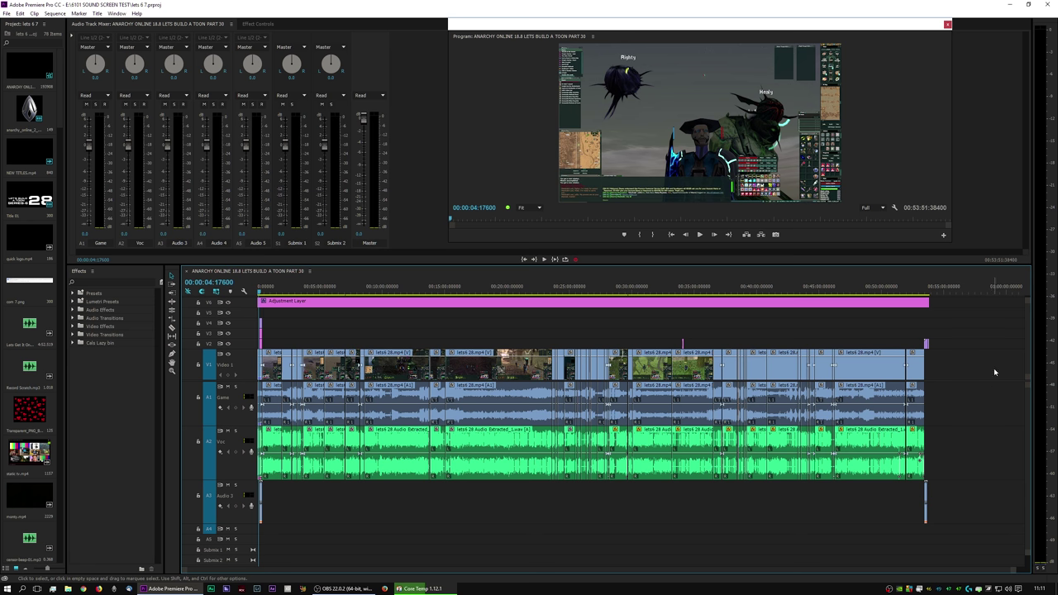
pyautogui.moveTo(994, 369); pyautogui.dragTo(252, 442)
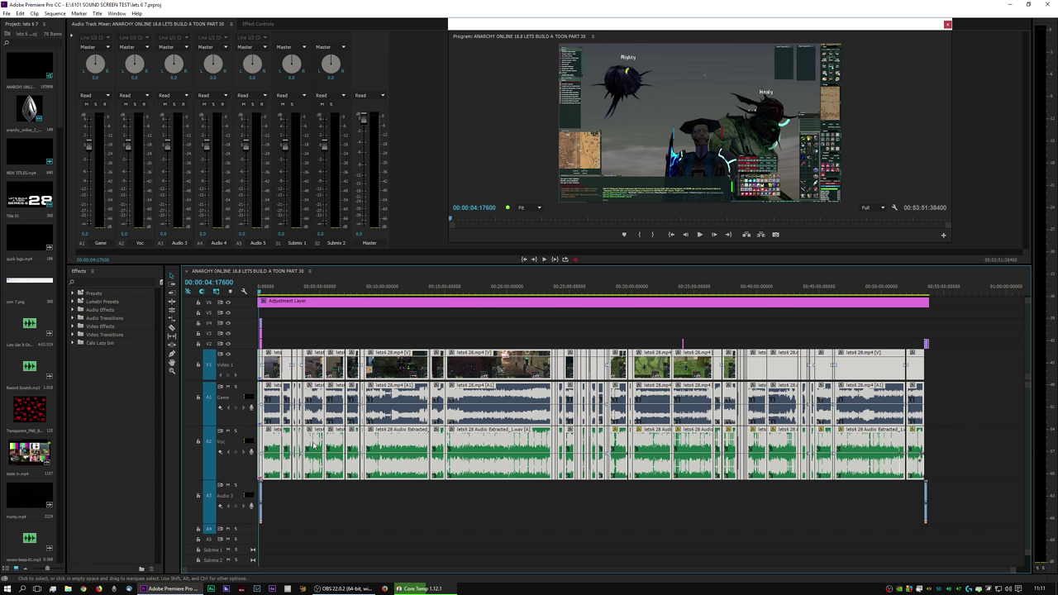
# - Delete the selected lets6 28 clips and the small V2 clip, then scroll the Project panel
pyautogui.press('Delete')
pyautogui.moveTo(734, 338); pyautogui.dragTo(629, 370)
pyautogui.press('Delete')
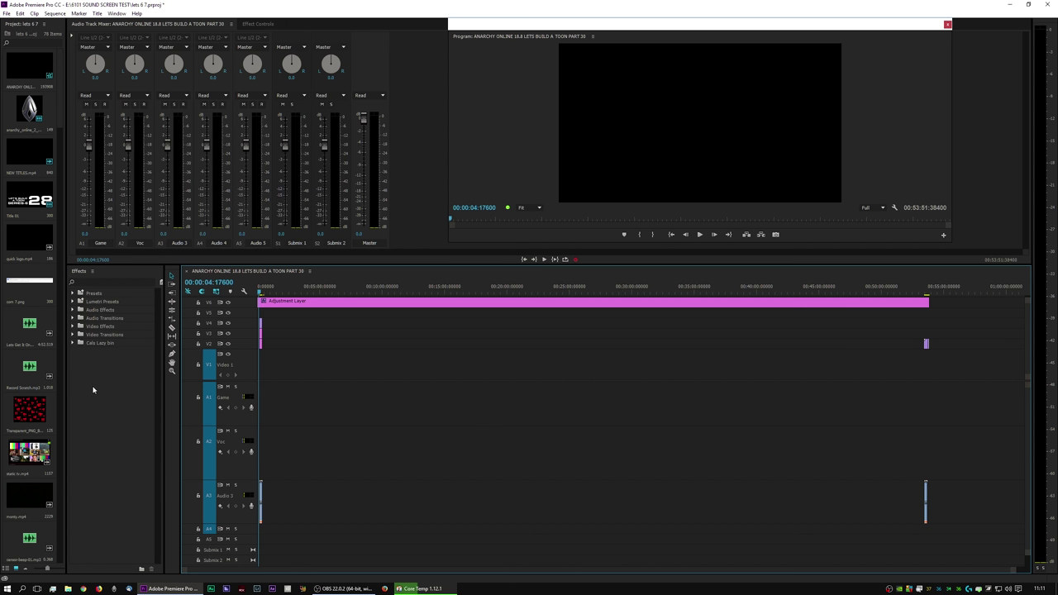
pyautogui.scroll(10, 33, 496)
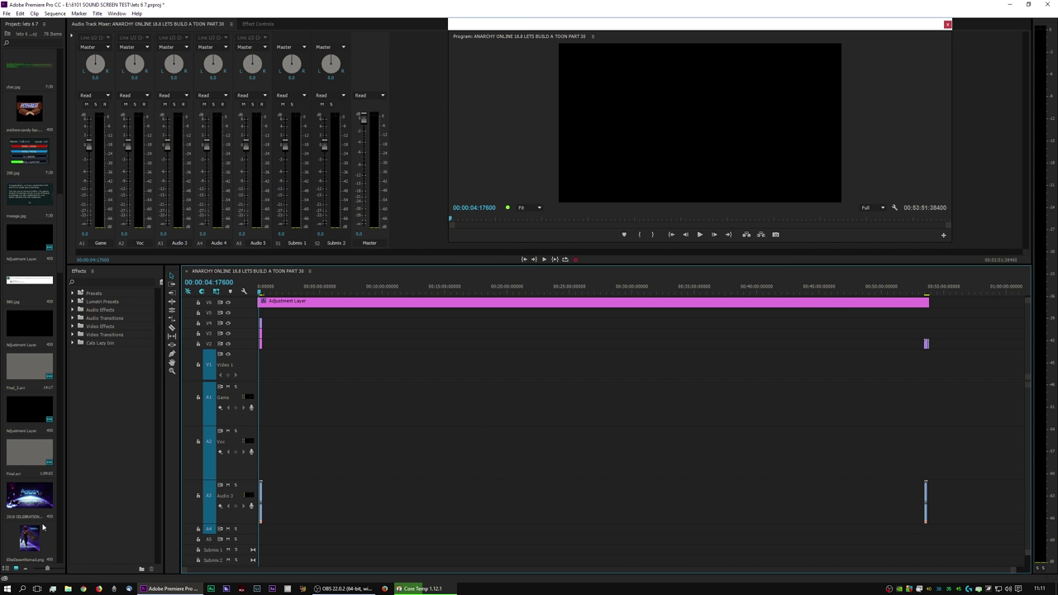
pyautogui.scroll(-10, 43, 526)
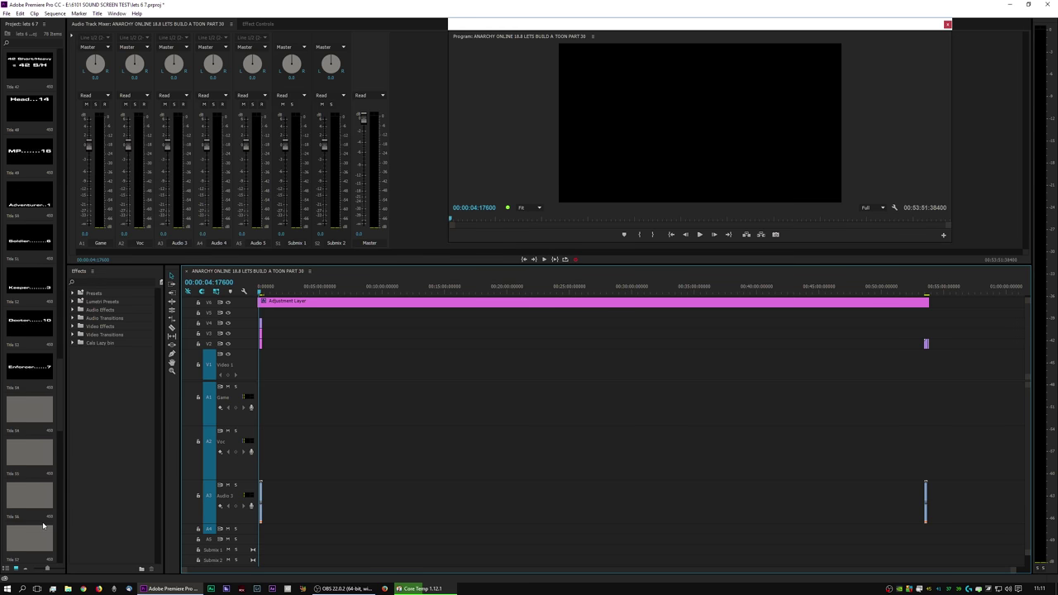
pyautogui.moveTo(59, 380); pyautogui.dragTo(62, 543)
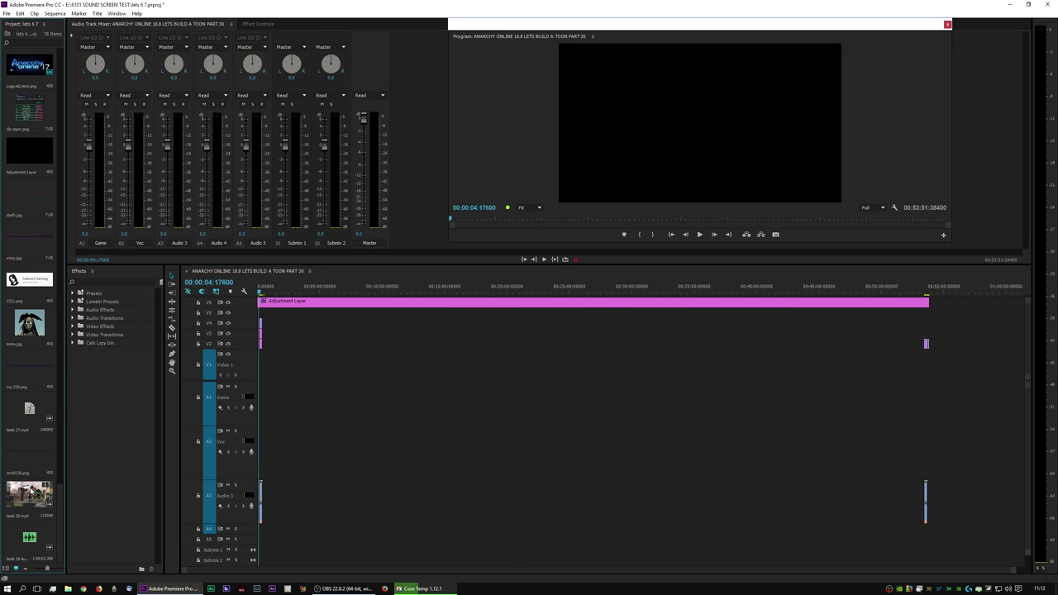
# - Insert lets6 28.mp4 at 00:00 on V1 with Game and Vox audio, and zoom the timeline in
pyautogui.moveTo(31, 492); pyautogui.dragTo(322, 447)
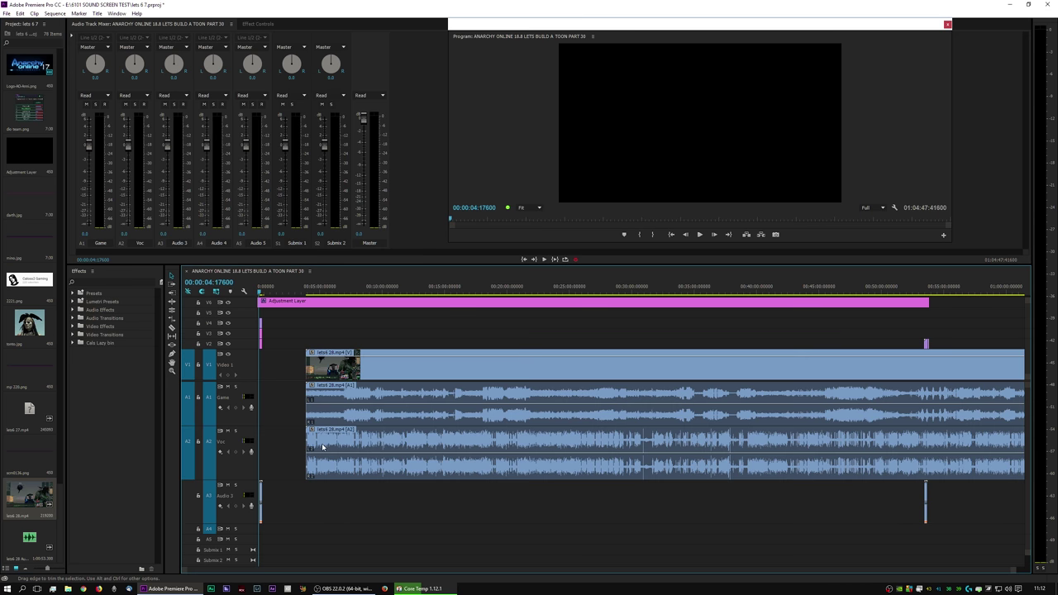
pyautogui.moveTo(494, 379); pyautogui.dragTo(346, 399)
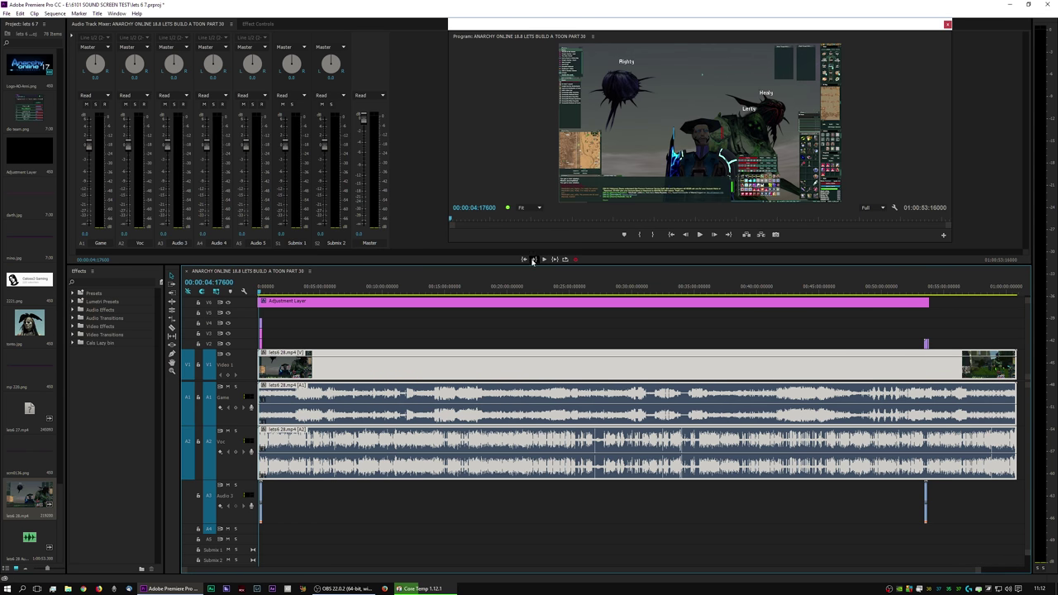
pyautogui.click(524, 259)
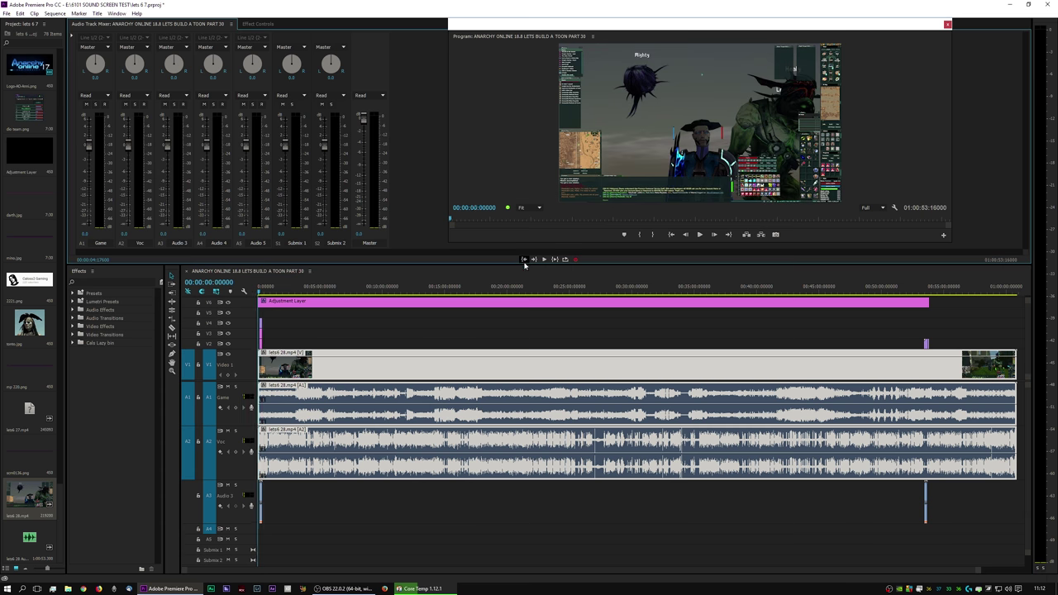
pyautogui.moveTo(982, 576); pyautogui.dragTo(738, 572)
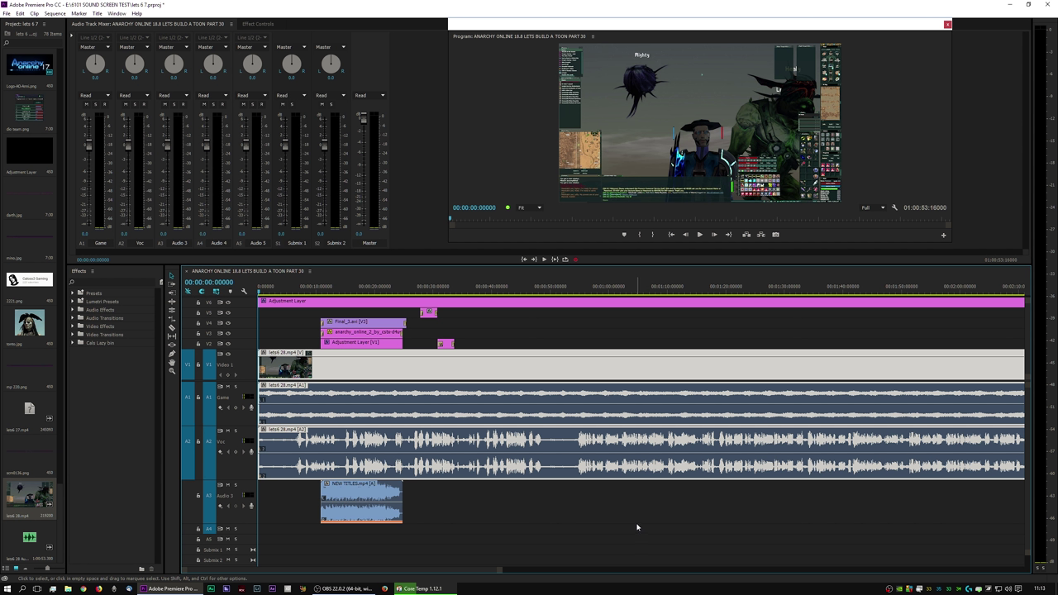
pyautogui.click(71, 36)
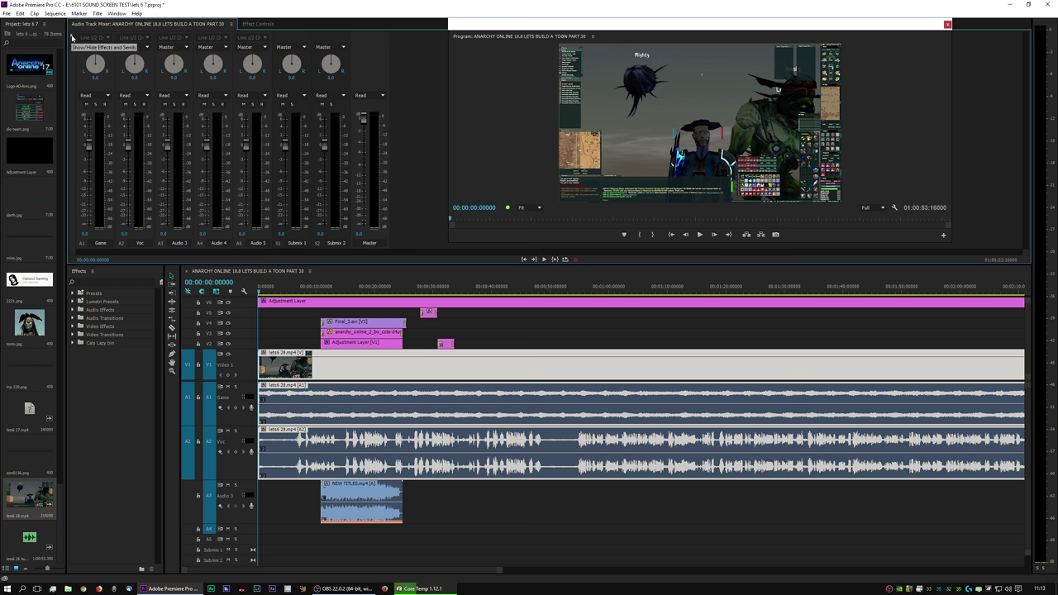
# - Show the Audio Track Mixer effects, shift the lets6 28 clips past the intro titles, and mute Voc
pyautogui.click(72, 38)
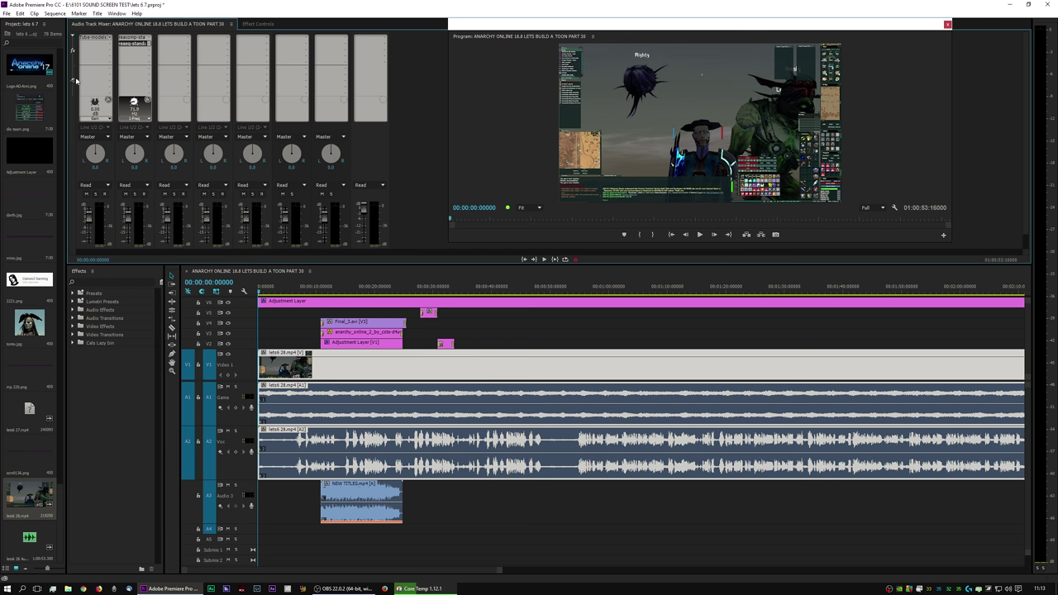
pyautogui.moveTo(515, 373); pyautogui.dragTo(709, 376)
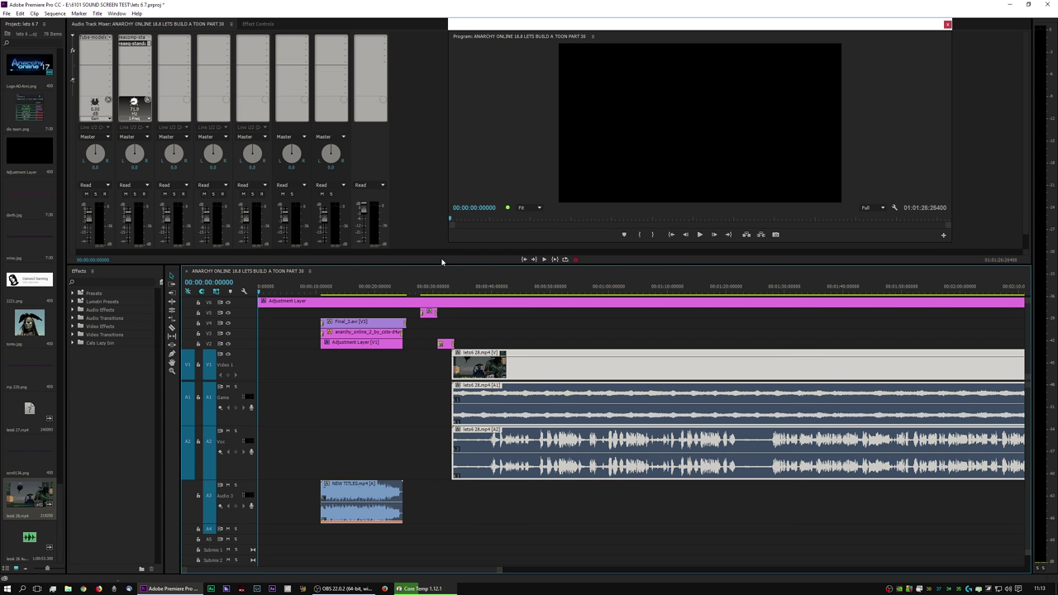
pyautogui.click(228, 430)
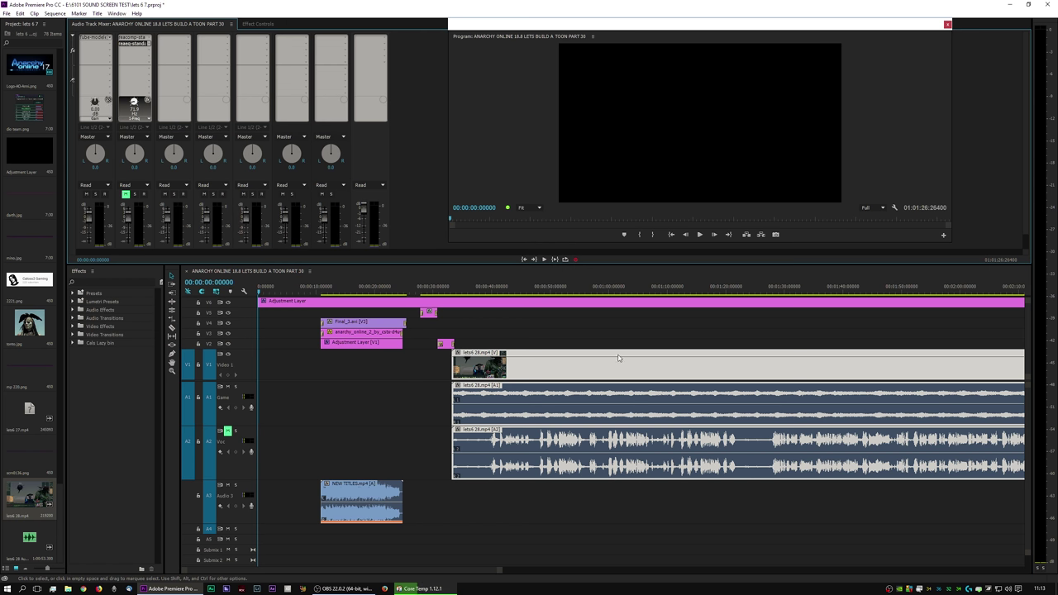
# - Move the playhead to about 3:47 and zoom the timeline around that section
pyautogui.click(493, 291)
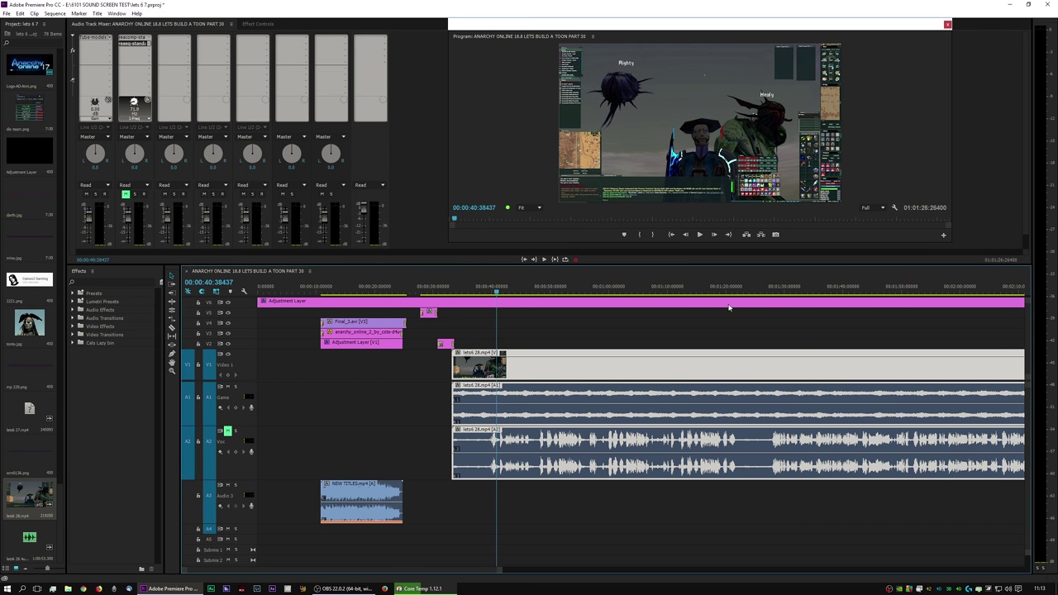
pyautogui.click(764, 286)
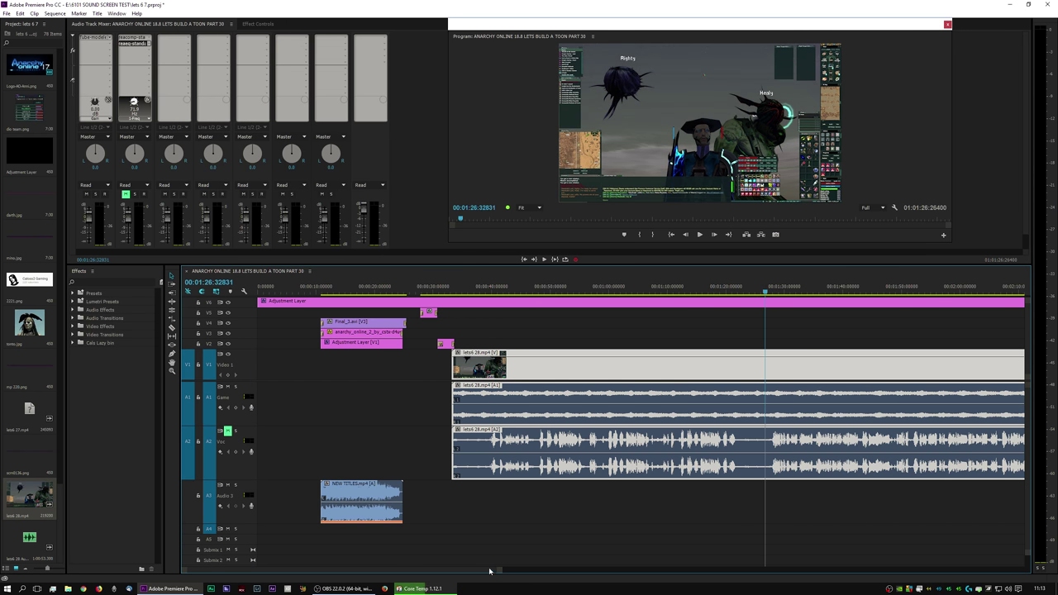
pyautogui.moveTo(501, 571); pyautogui.dragTo(697, 571)
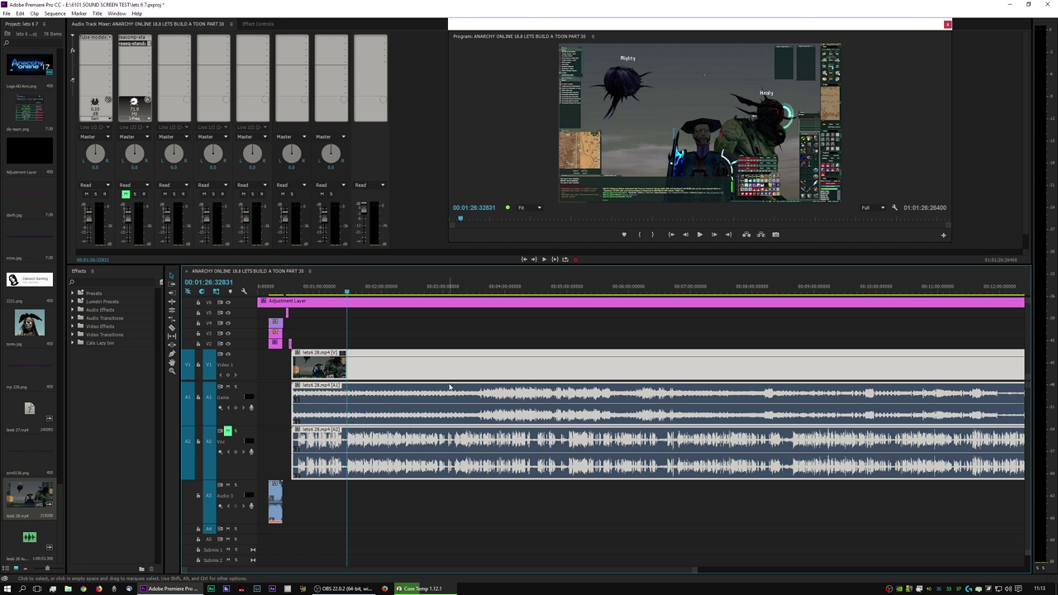
pyautogui.moveTo(480, 289); pyautogui.dragTo(492, 288)
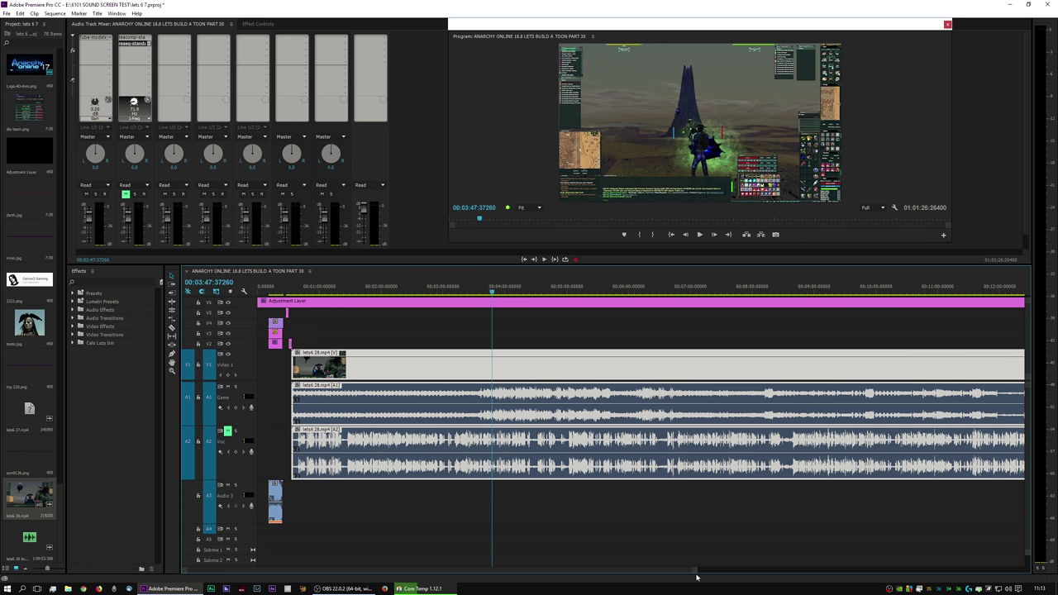
pyautogui.moveTo(694, 572); pyautogui.dragTo(598, 569)
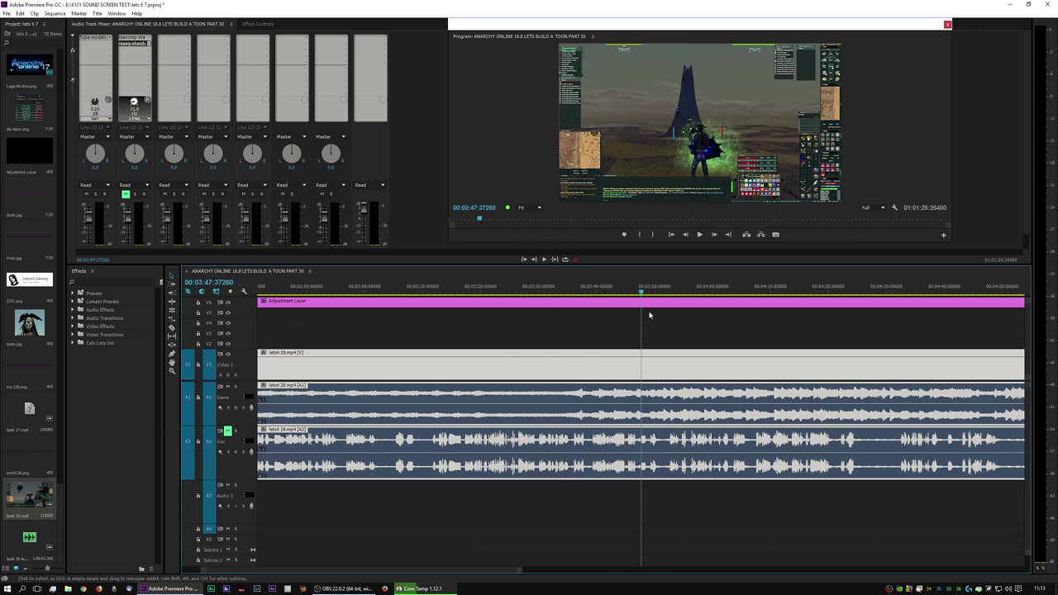
# - Play from the playhead, briefly unmute the Voc track to listen, re-mute it, and stop near 4:02
pyautogui.press('space')
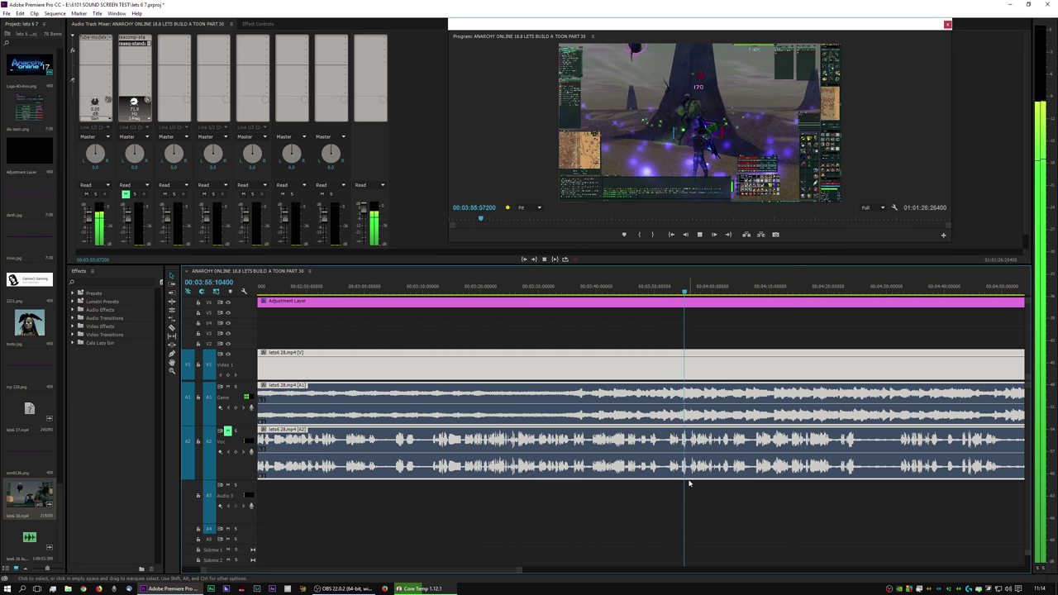
pyautogui.click(227, 430)
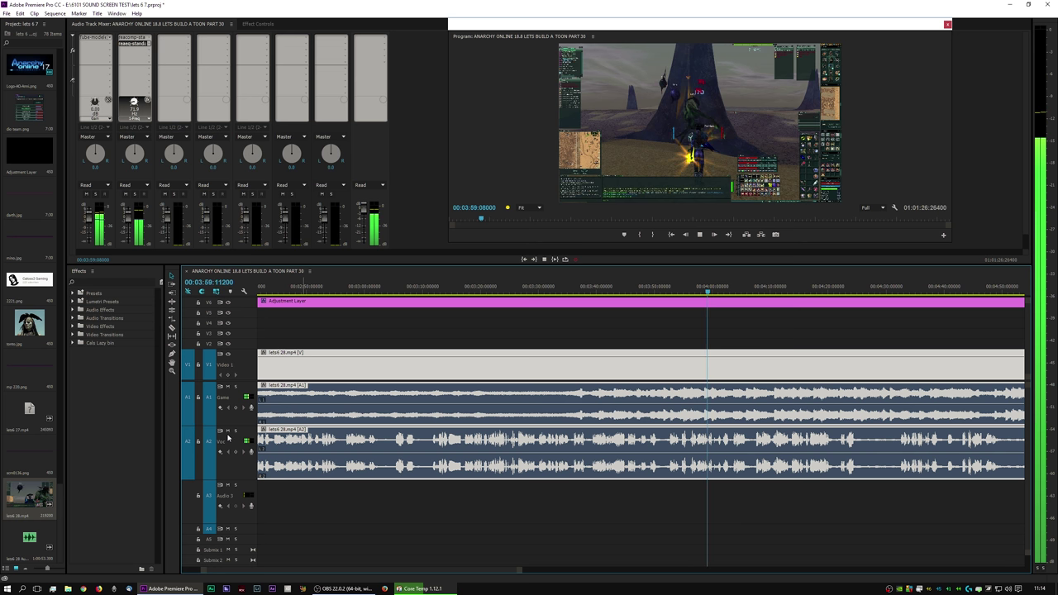
pyautogui.click(228, 431)
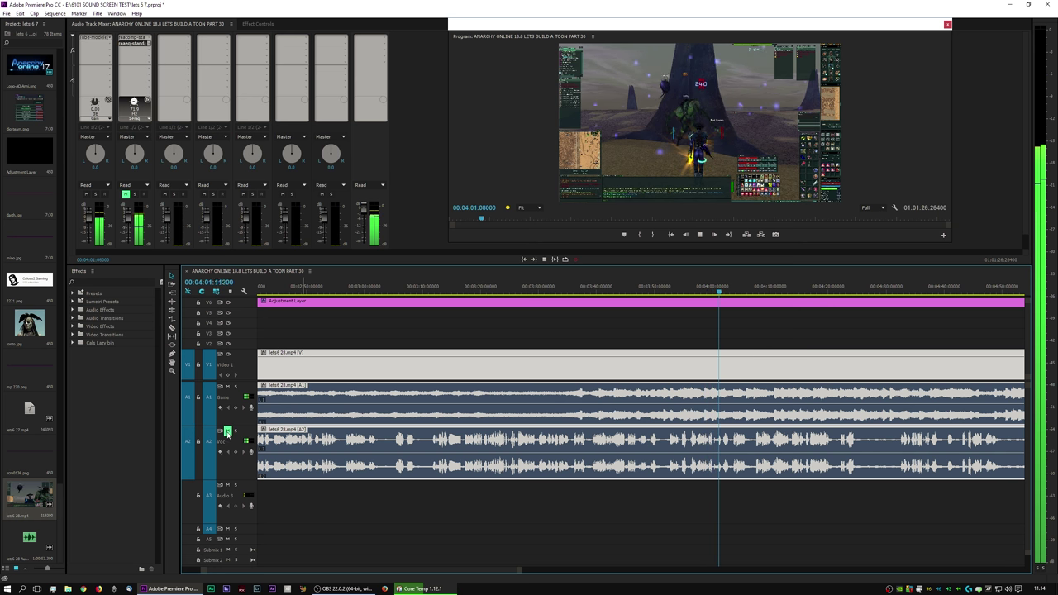
pyautogui.press('space')
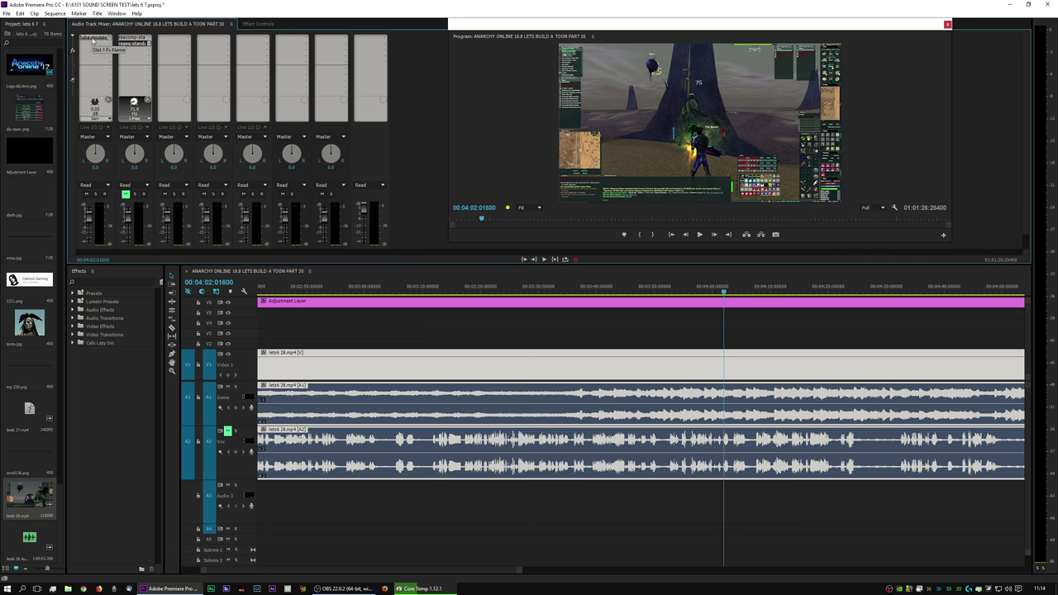
pyautogui.doubleClick(94, 39)
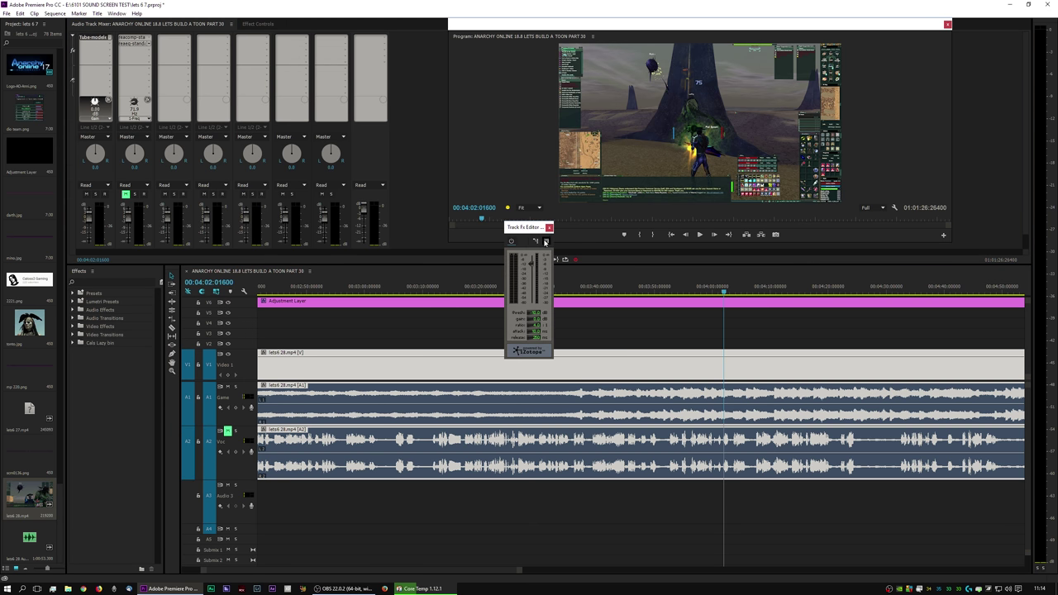
pyautogui.click(95, 41)
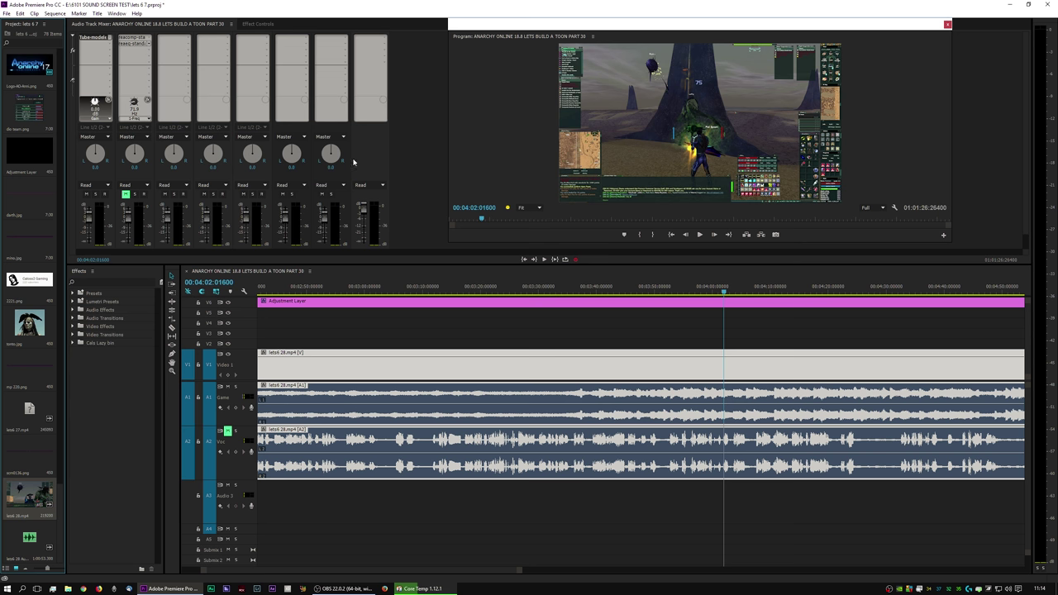
pyautogui.click(108, 38)
pyautogui.moveTo(124, 64)
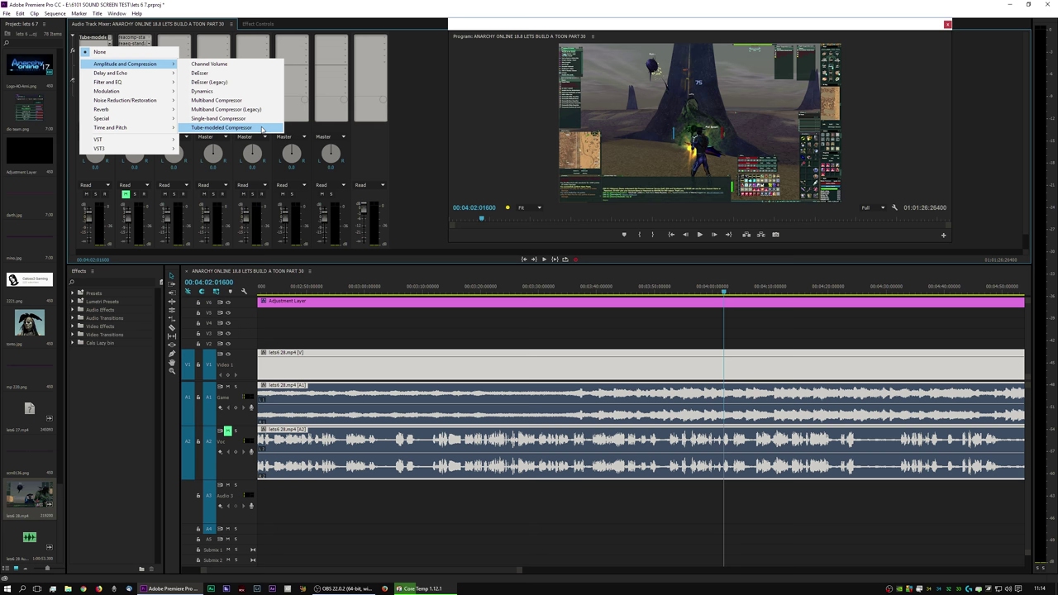
pyautogui.click(222, 128)
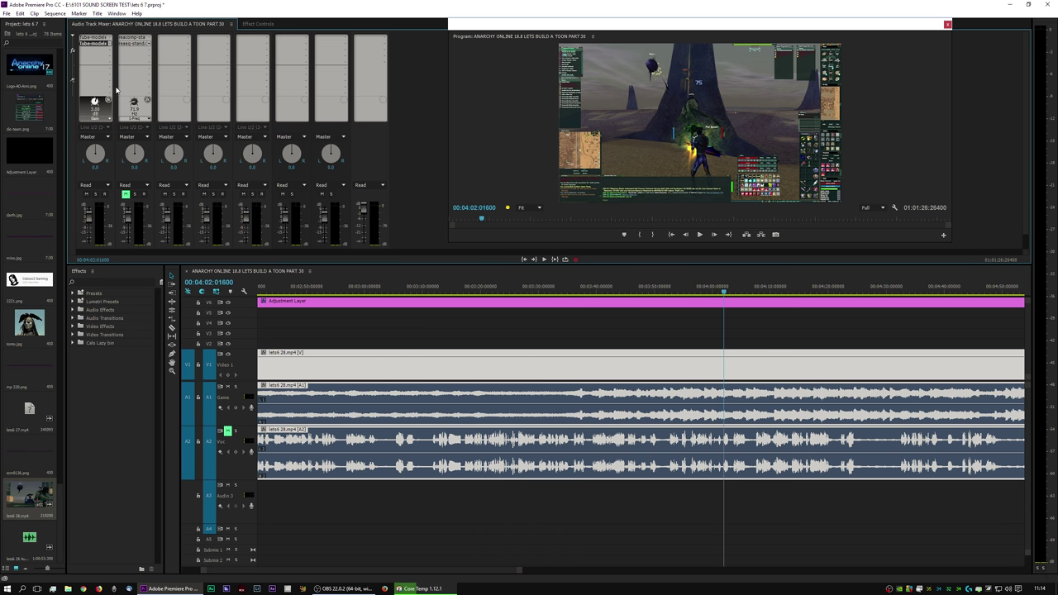
pyautogui.doubleClick(99, 45)
pyautogui.click(548, 227)
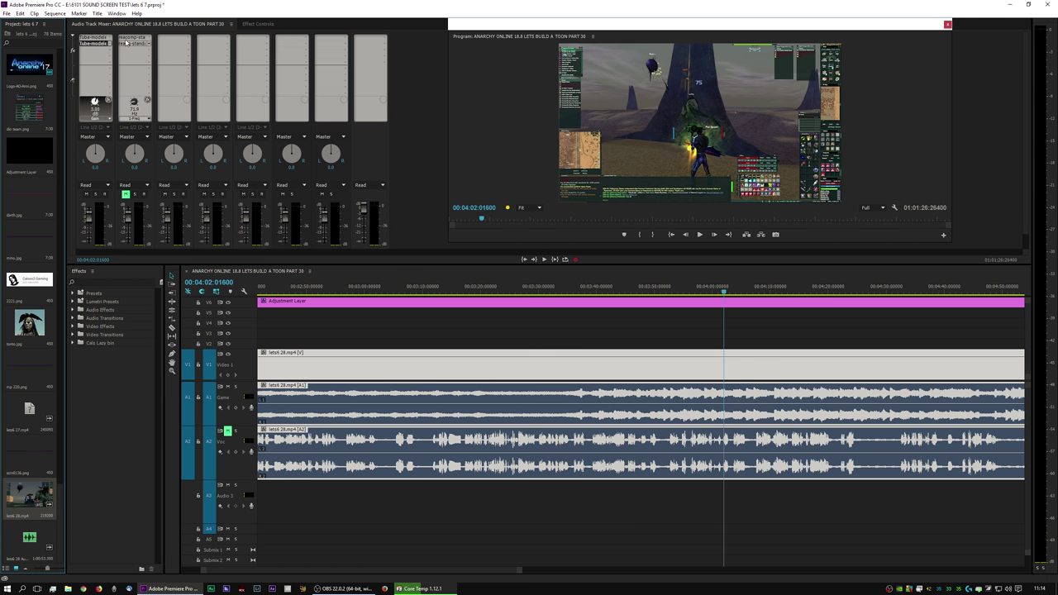
pyautogui.click(112, 48)
pyautogui.click(116, 55)
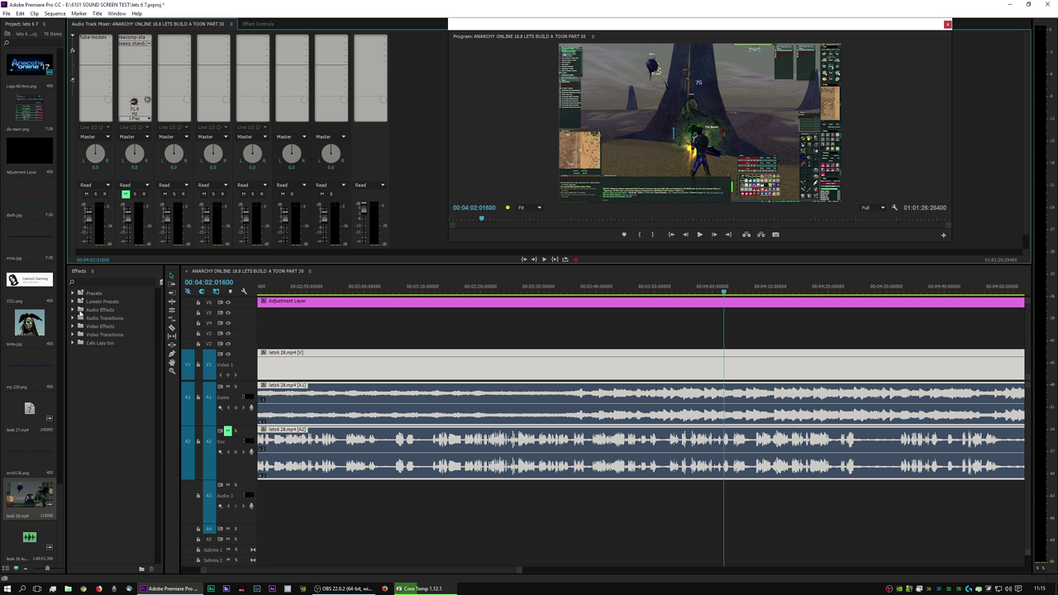
pyautogui.click(80, 310)
pyautogui.scroll(-3, 132, 426)
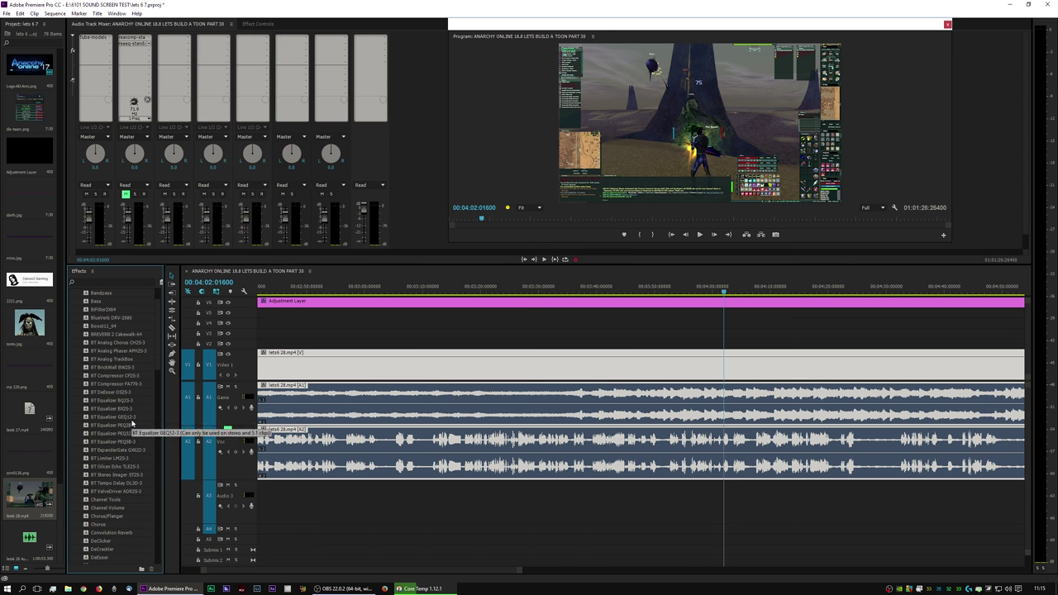
pyautogui.scroll(-5, 132, 380)
pyautogui.scroll(-4, 132, 379)
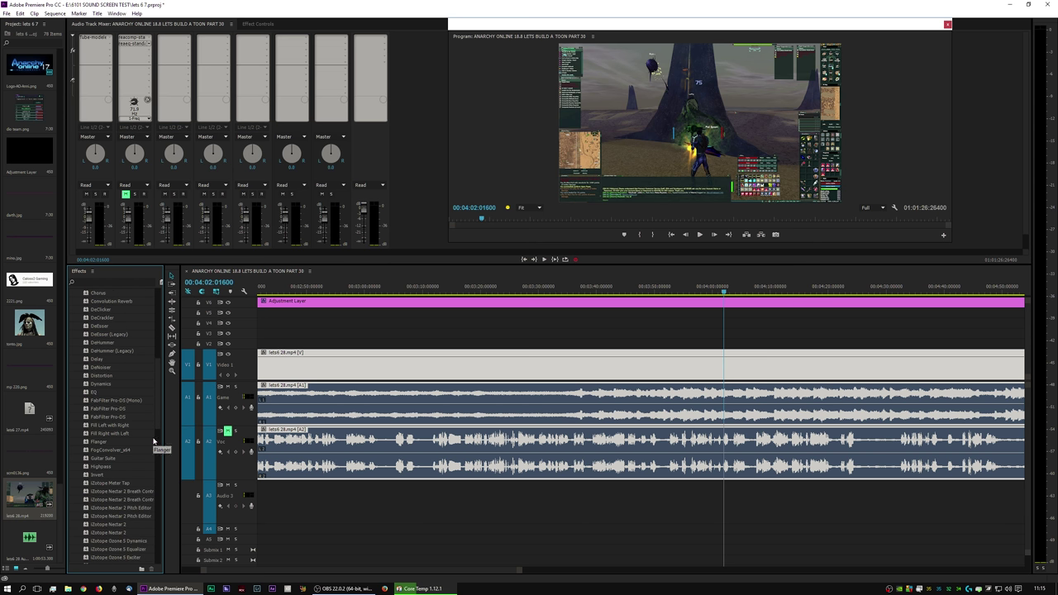
pyautogui.scroll(-10, 154, 452)
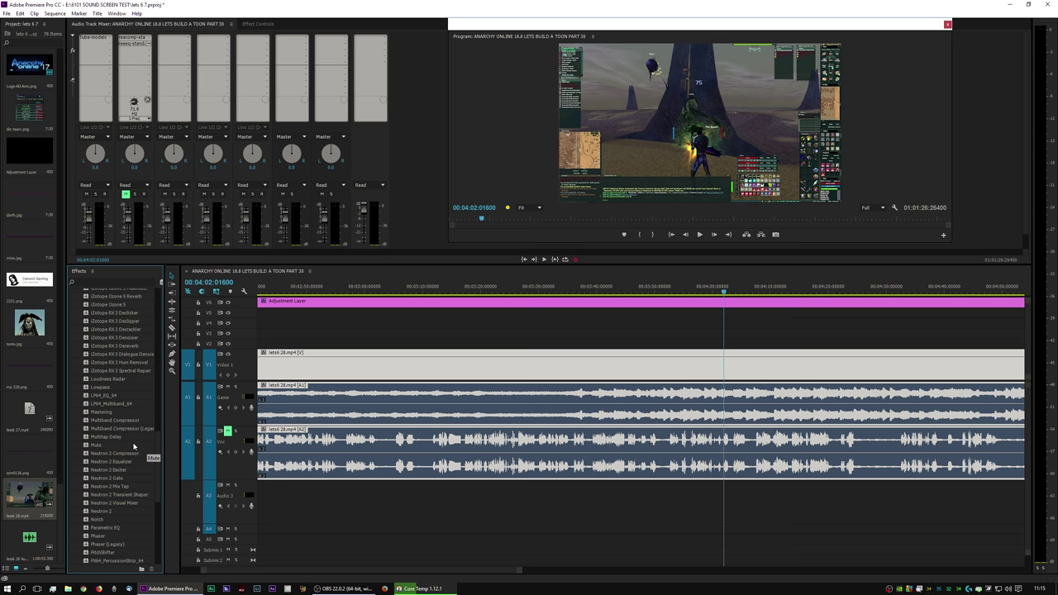
pyautogui.scroll(-3, 137, 444)
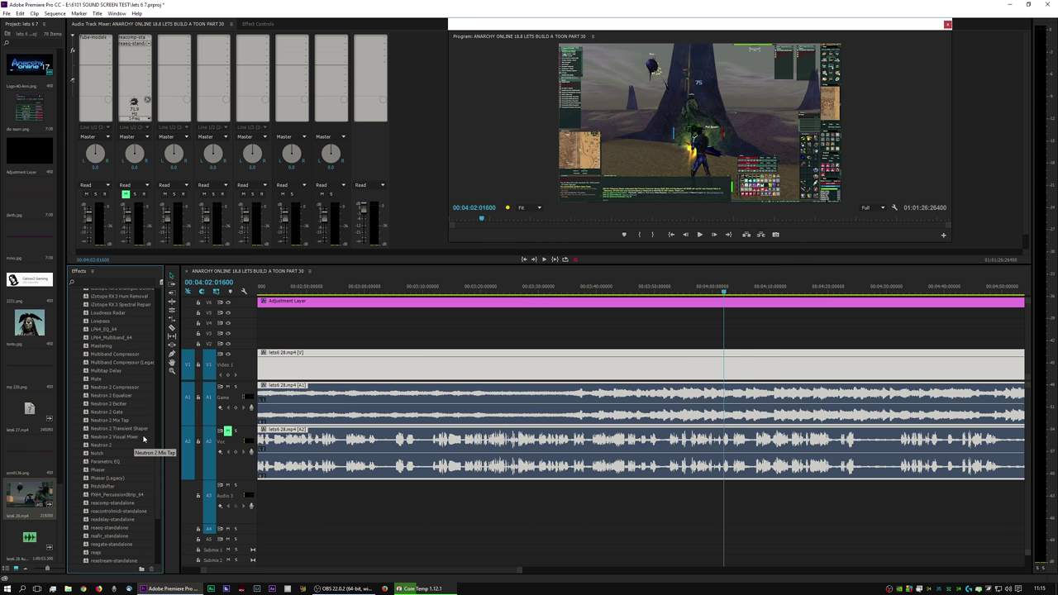
pyautogui.scroll(-1, 144, 439)
pyautogui.scroll(-1, 145, 440)
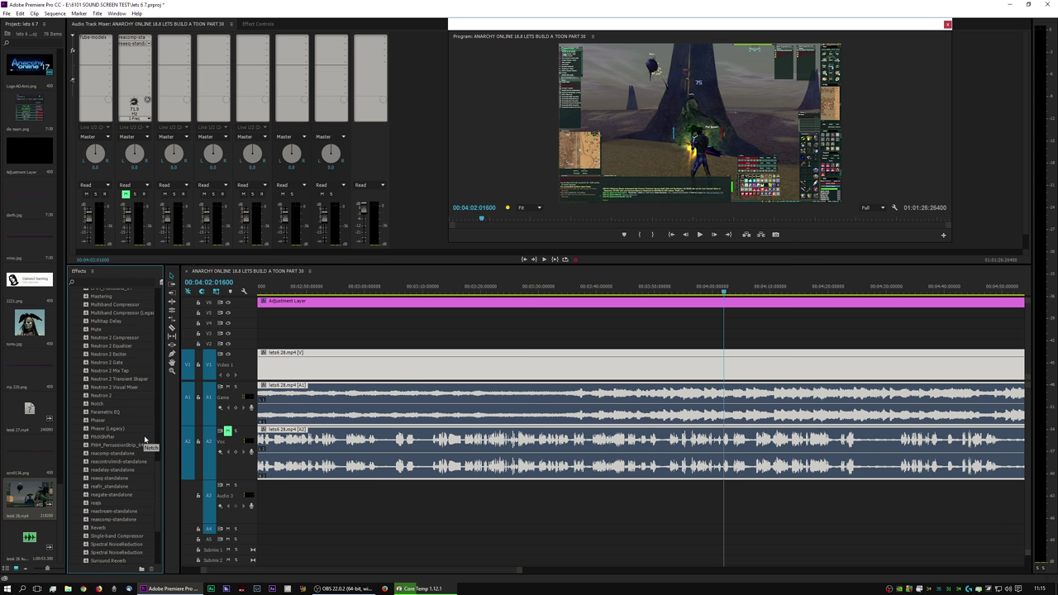
pyautogui.scroll(-5, 145, 441)
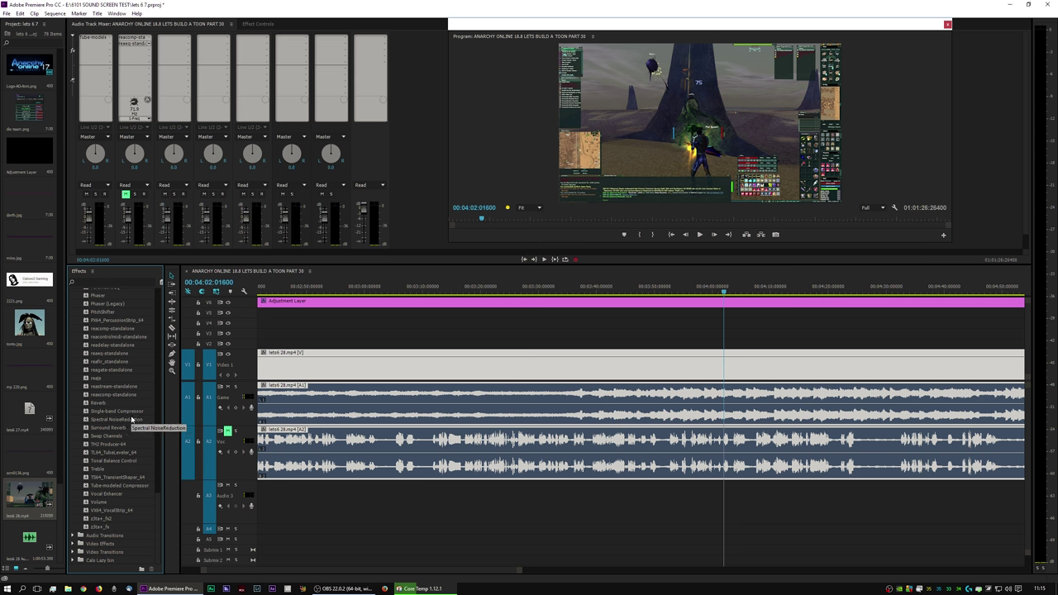
pyautogui.click(132, 414)
pyautogui.moveTo(159, 506); pyautogui.dragTo(162, 303)
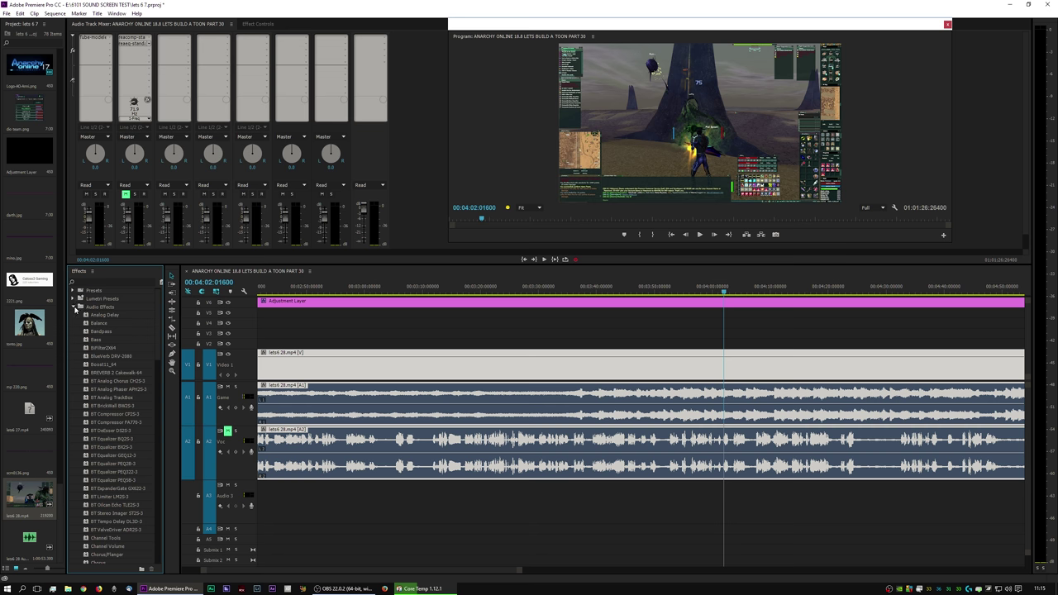
pyautogui.click(80, 306)
# - Open the Game track's Tube-modeled Compressor editor and play a few seconds, stopping near 4:07
pyautogui.doubleClick(98, 39)
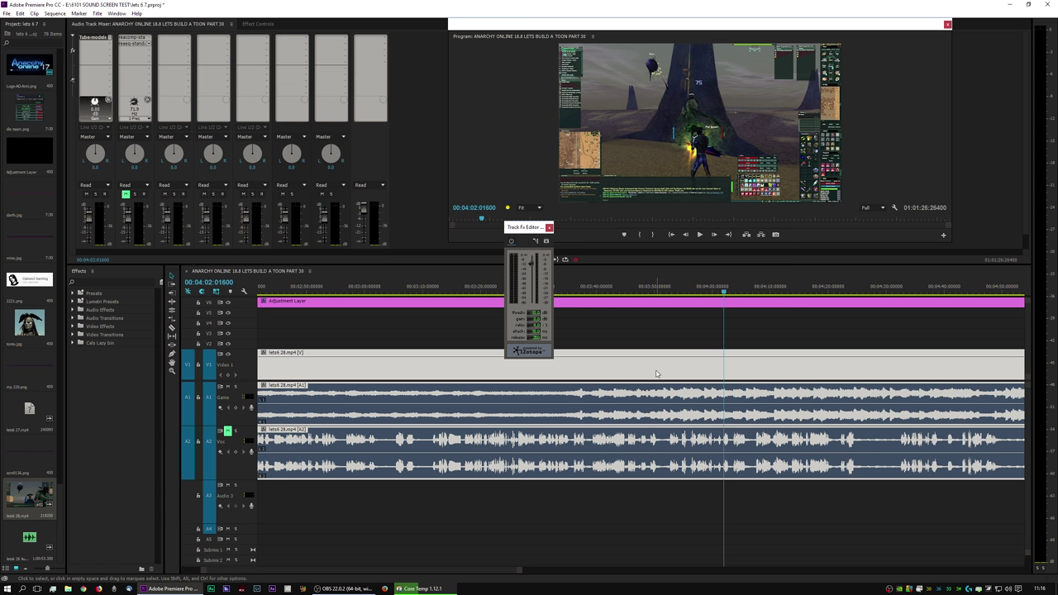
pyautogui.press('space')
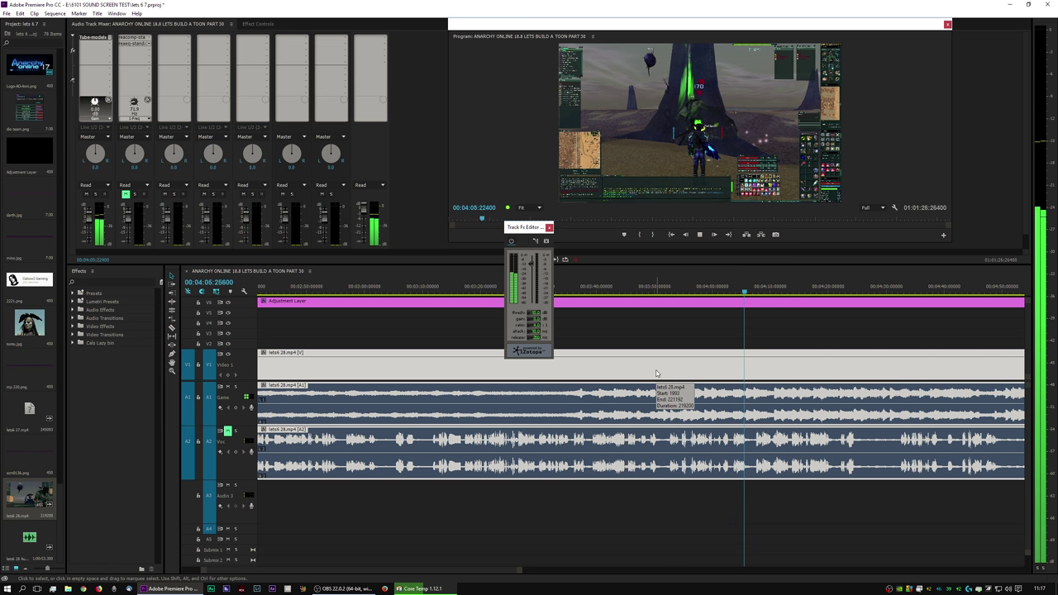
pyautogui.press('space')
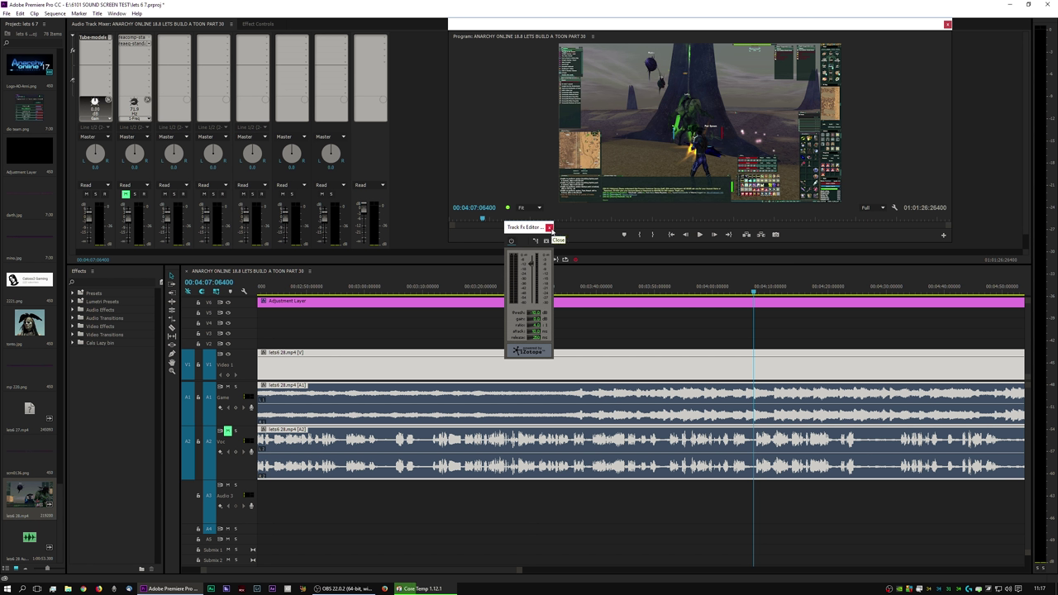
# - Close the compressor window, show the Voc track's ReaComp threshold, and set the playhead to about 1:26
pyautogui.click(549, 227)
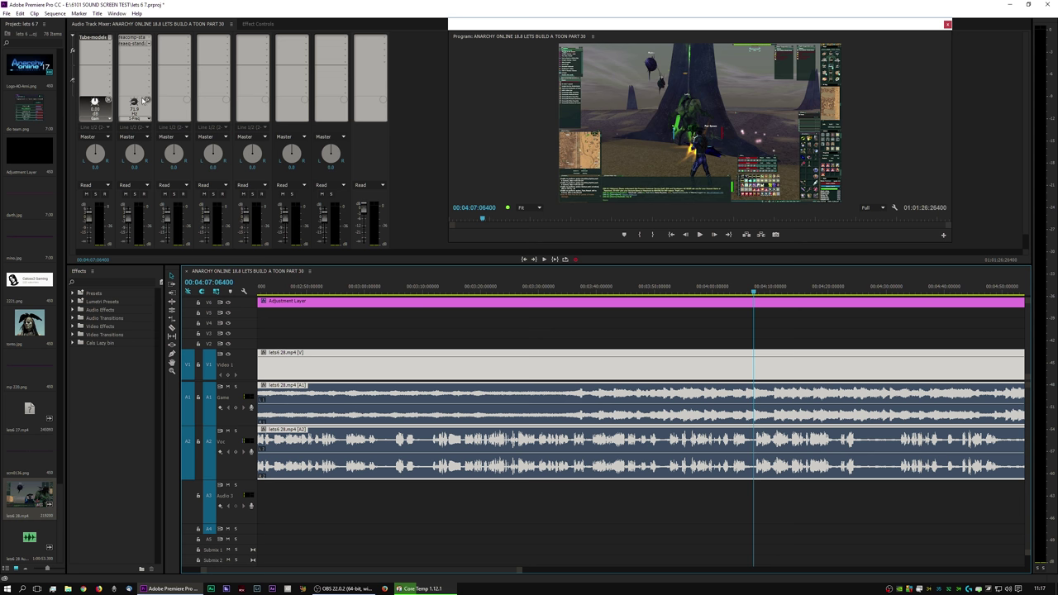
pyautogui.click(148, 101)
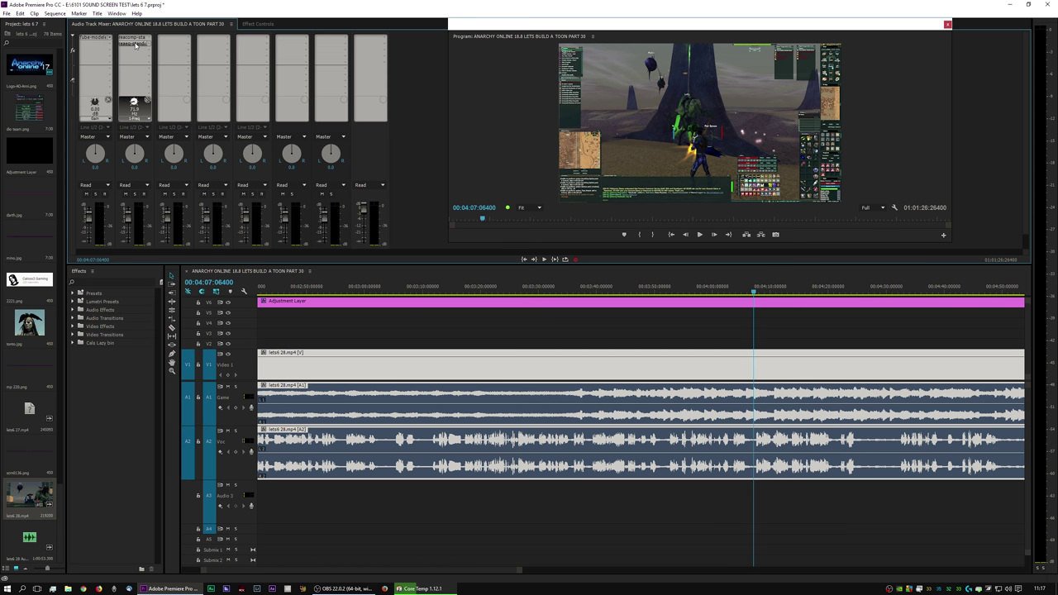
pyautogui.click(149, 101)
pyautogui.moveTo(519, 573); pyautogui.dragTo(630, 583)
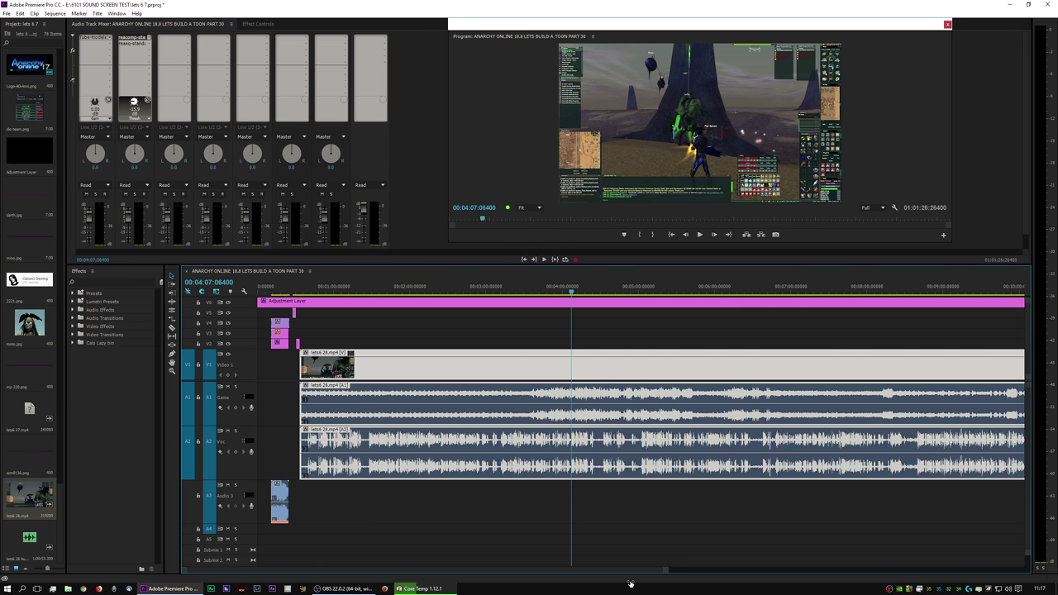
pyautogui.click(367, 291)
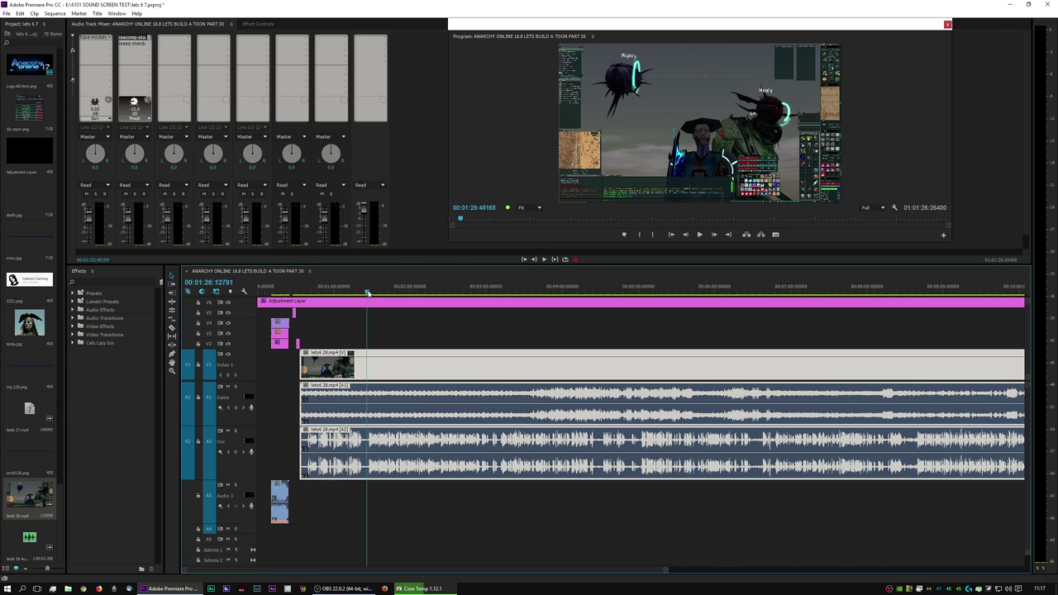
# - Play from 1:26 twice to test the voice, then open the Voc ReaComp settings and minimize Premiere
pyautogui.press('space')
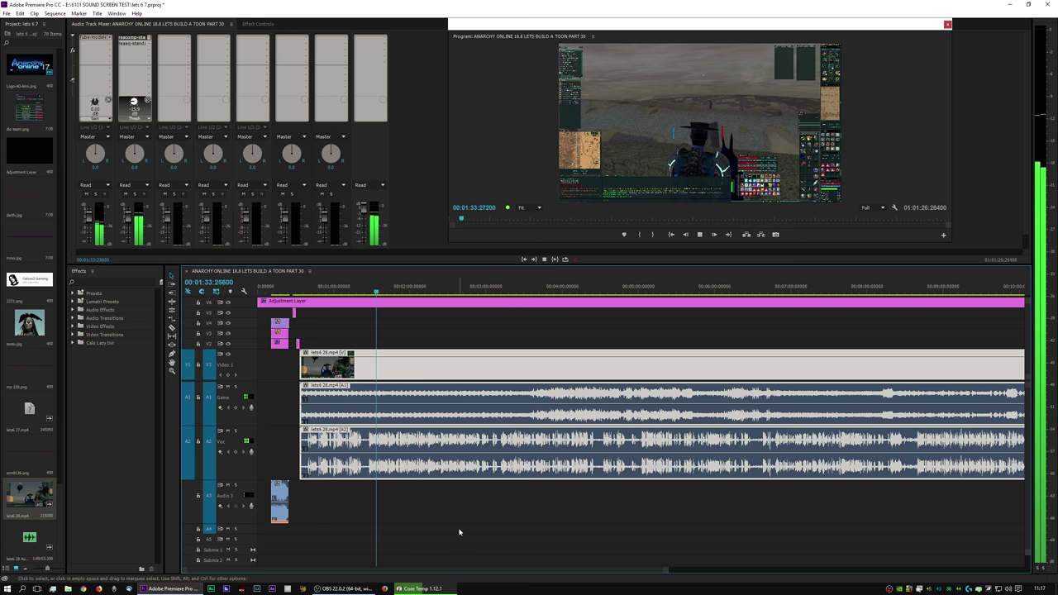
pyautogui.press('space')
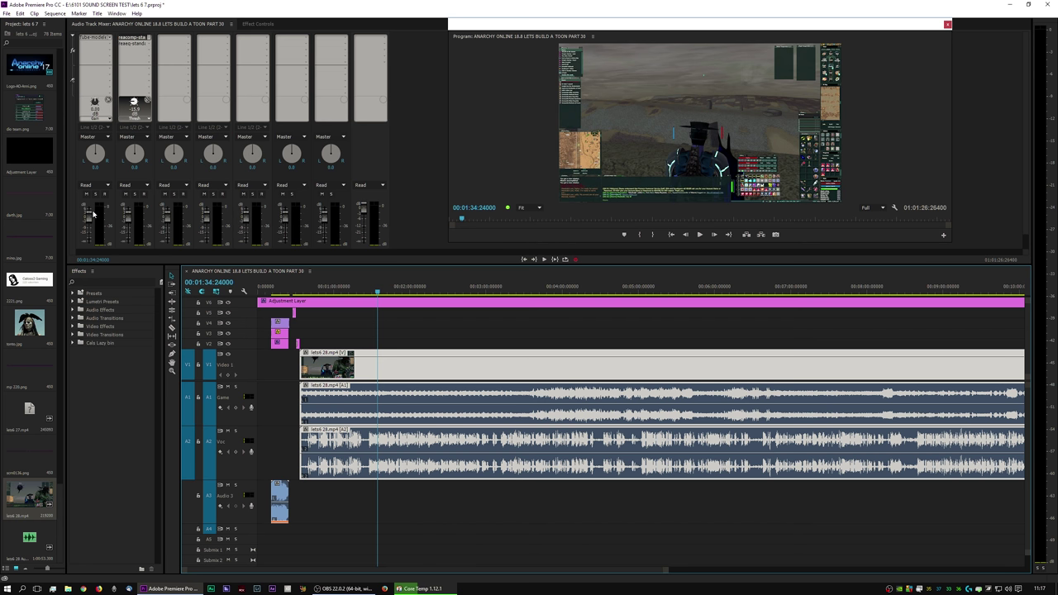
pyautogui.click(128, 223)
pyautogui.press('space')
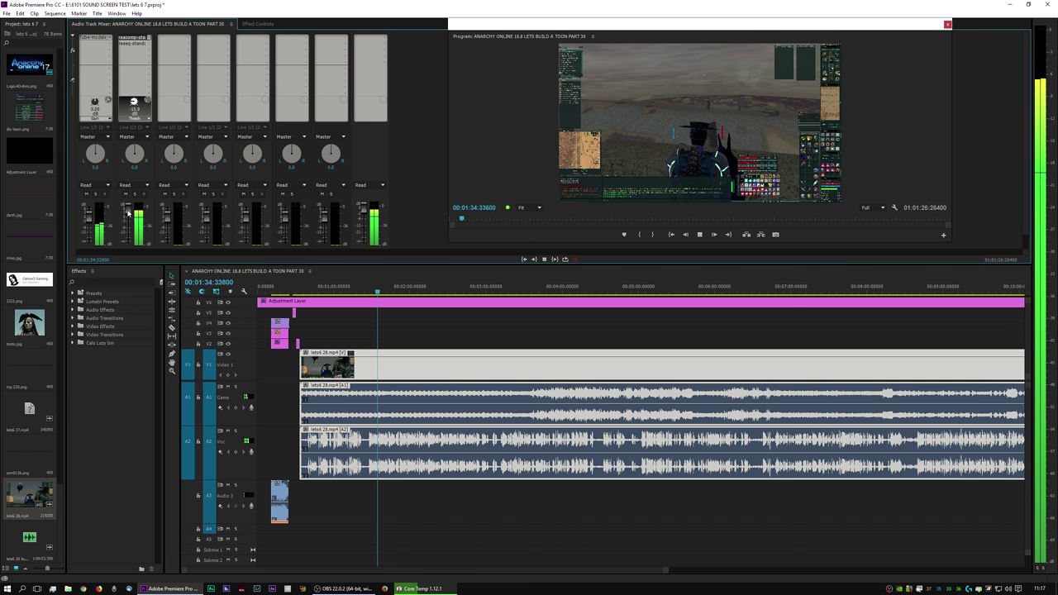
pyautogui.press('space')
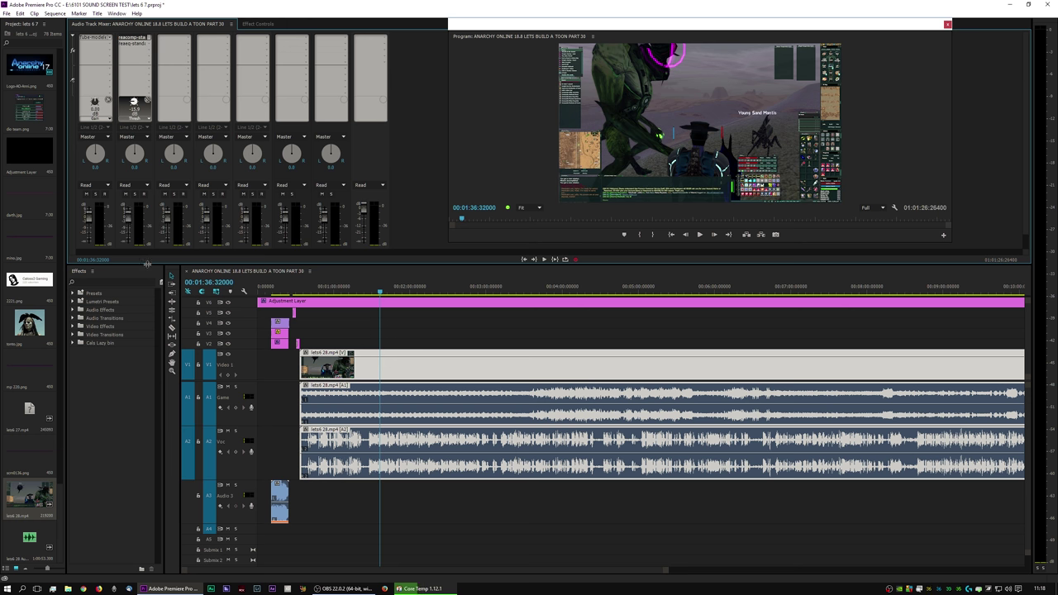
pyautogui.doubleClick(134, 39)
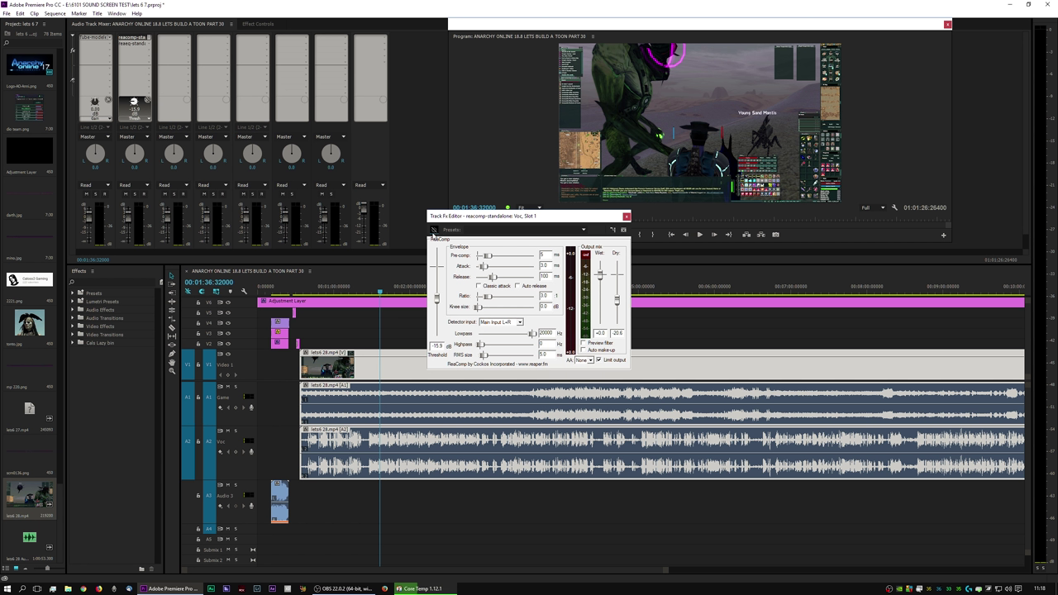
pyautogui.click(1009, 4)
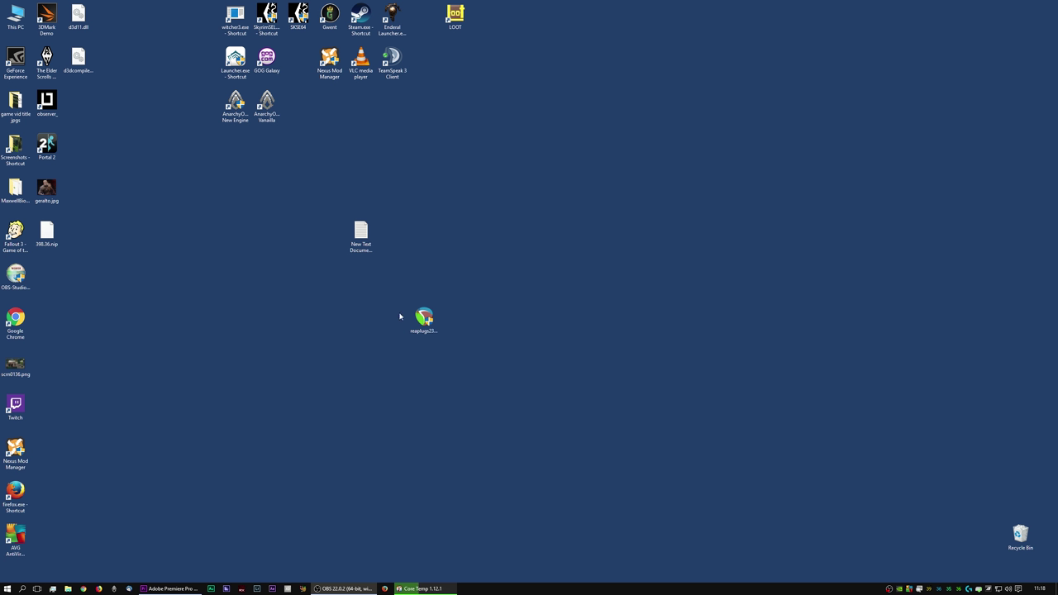
# - Move the reaplugs installer icon on the desktop and switch back to Premiere Pro
pyautogui.moveTo(423, 318); pyautogui.dragTo(360, 364)
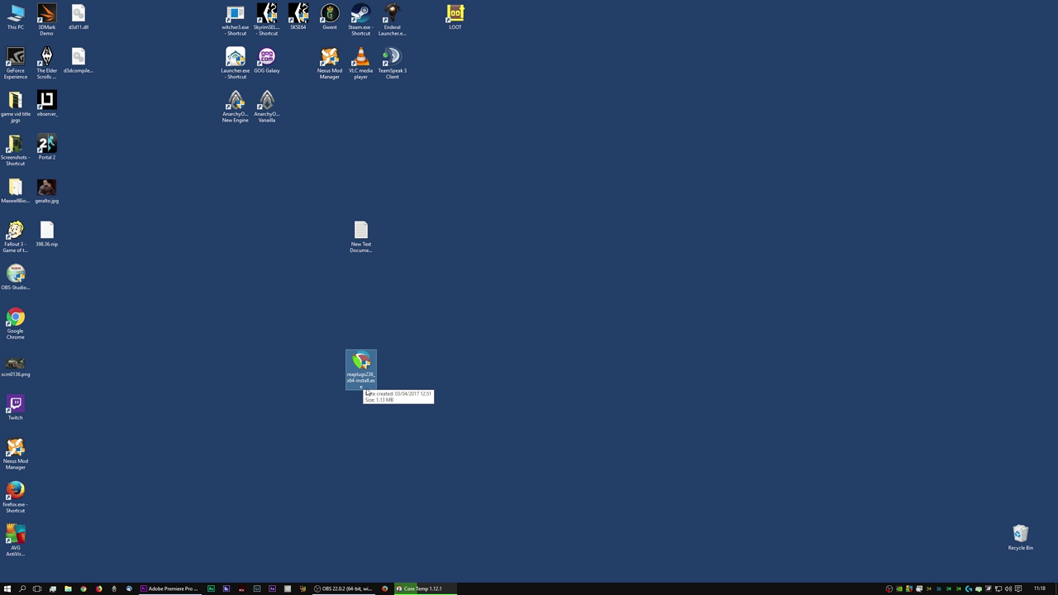
pyautogui.hotkey('alt', 'Tab')
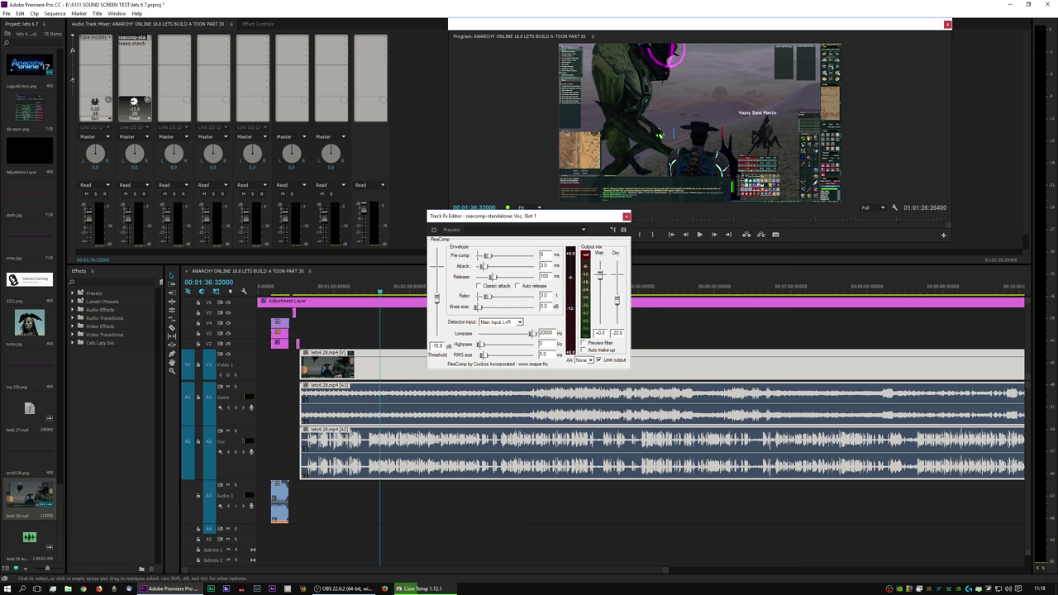
# - Zoom in on the timeline and place the playhead at 1:37
pyautogui.scroll(8, 595, 565)
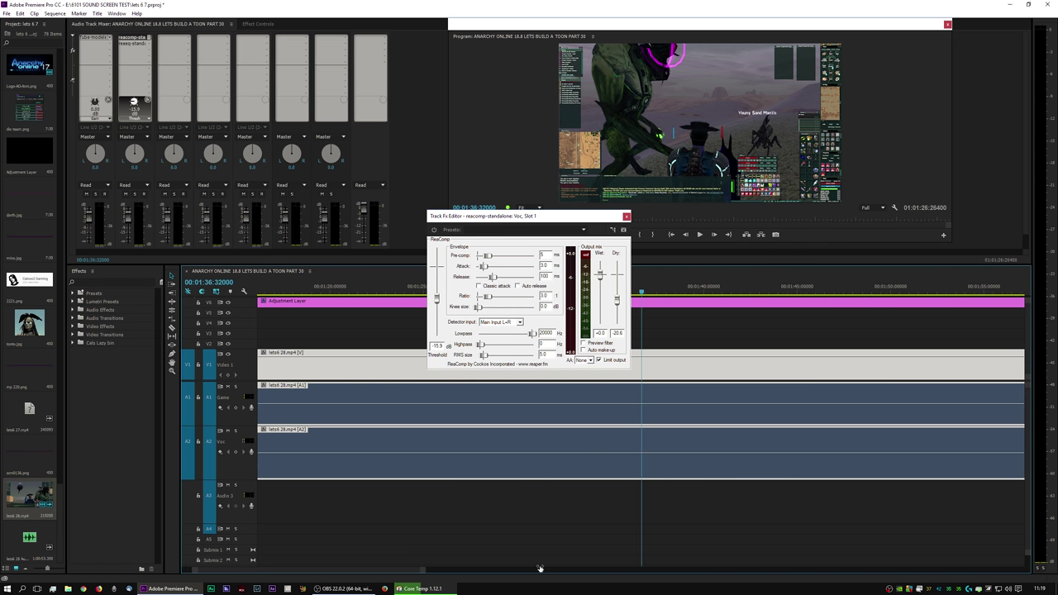
pyautogui.click(643, 289)
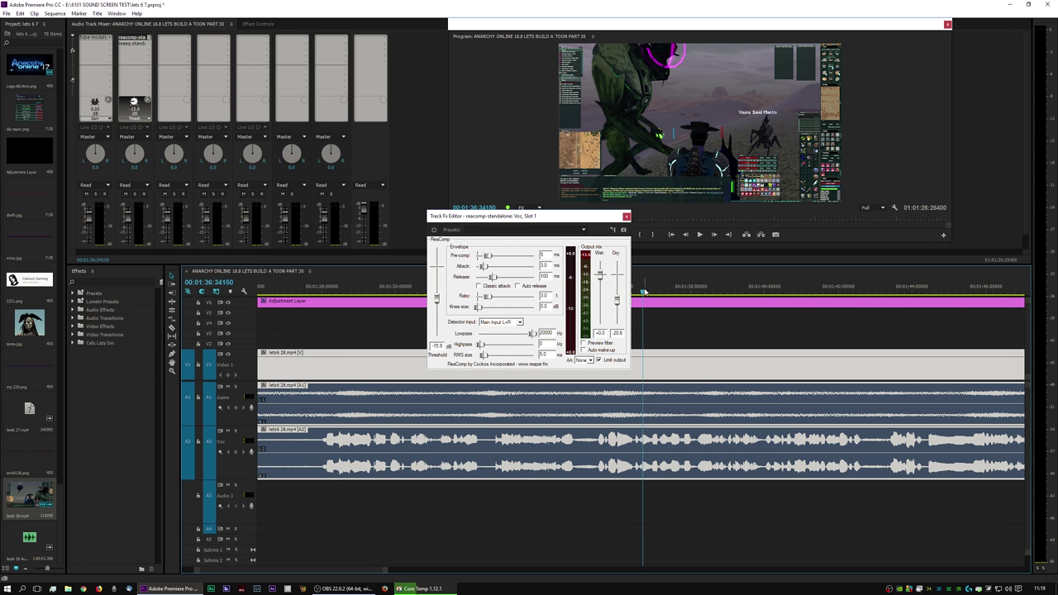
pyautogui.click(644, 292)
pyautogui.click(663, 290)
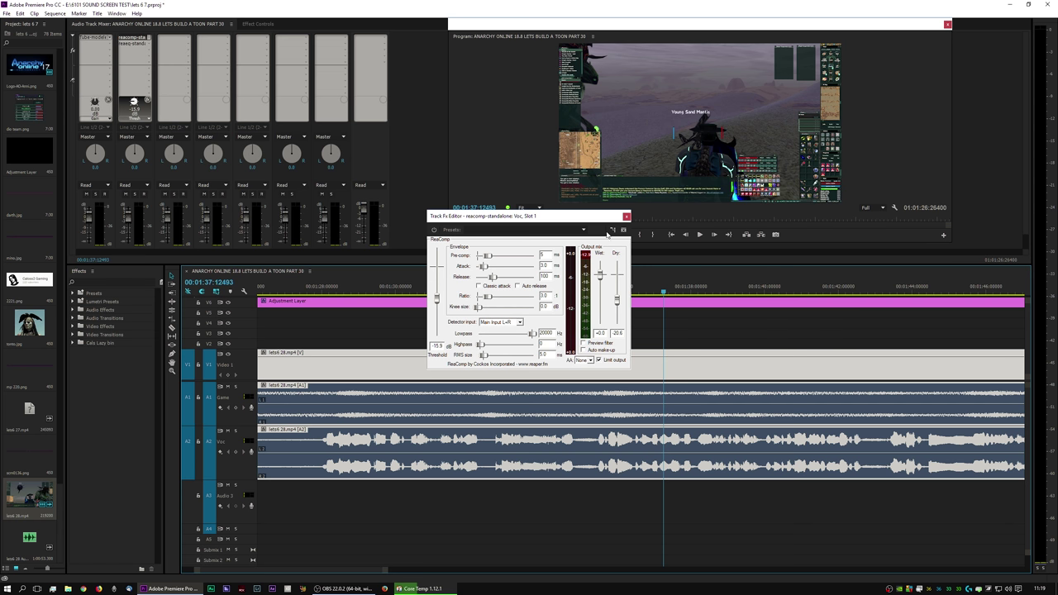
# - Play the ReaComp-compressed voice from about 1:35 to 1:41, then zoom out and restore the compressor window
pyautogui.moveTo(600, 219); pyautogui.dragTo(412, 199)
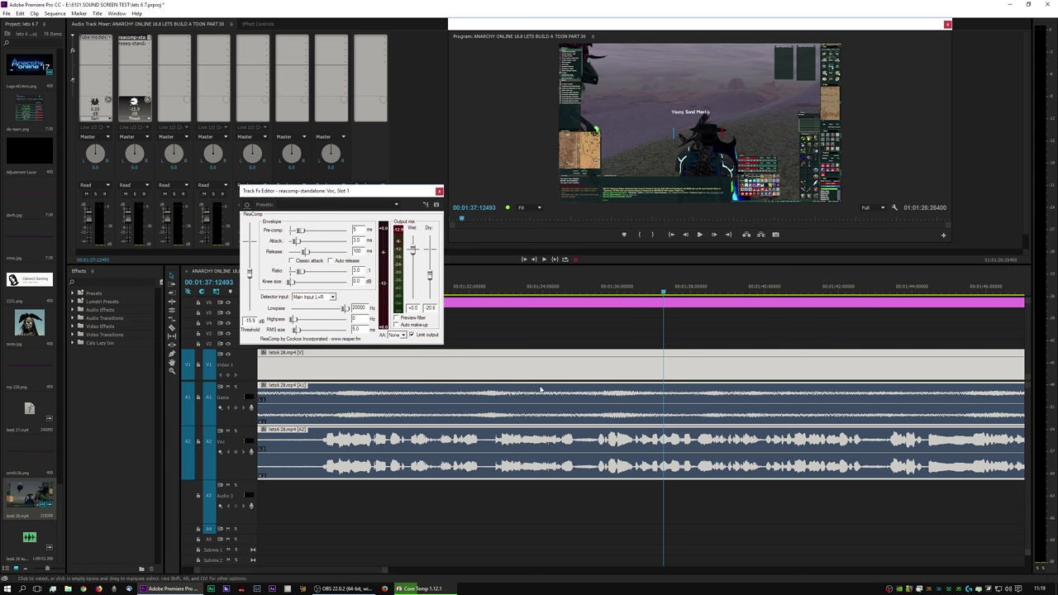
pyautogui.click(600, 289)
pyautogui.press('space')
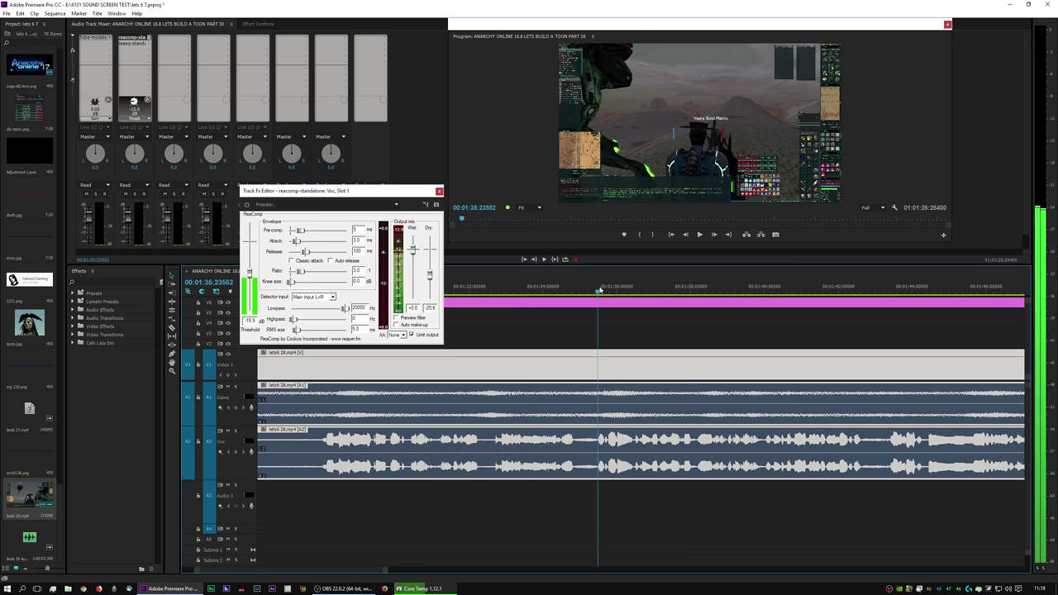
pyautogui.press('space')
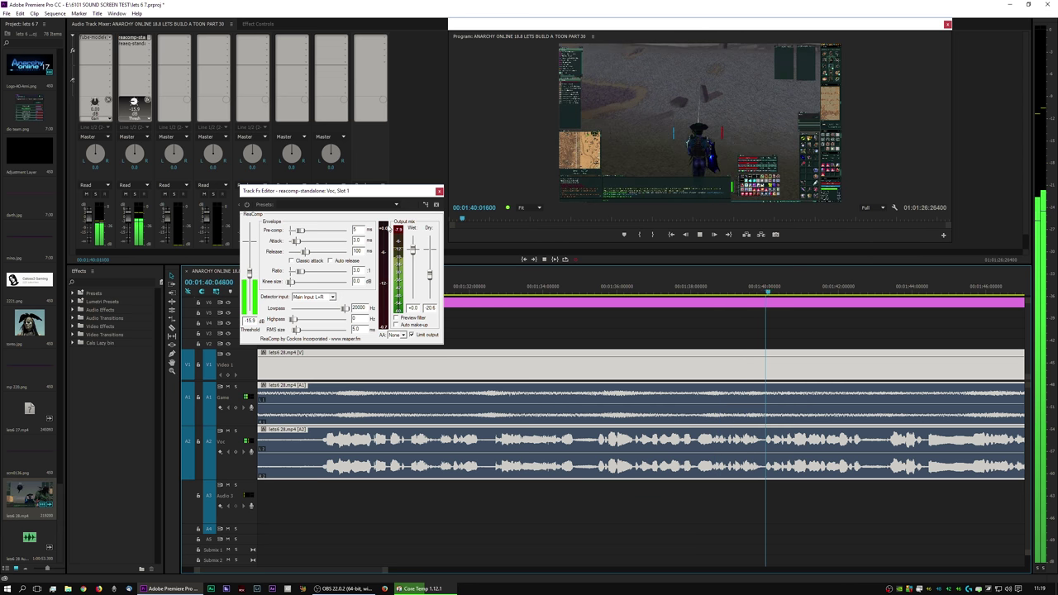
pyautogui.press('space')
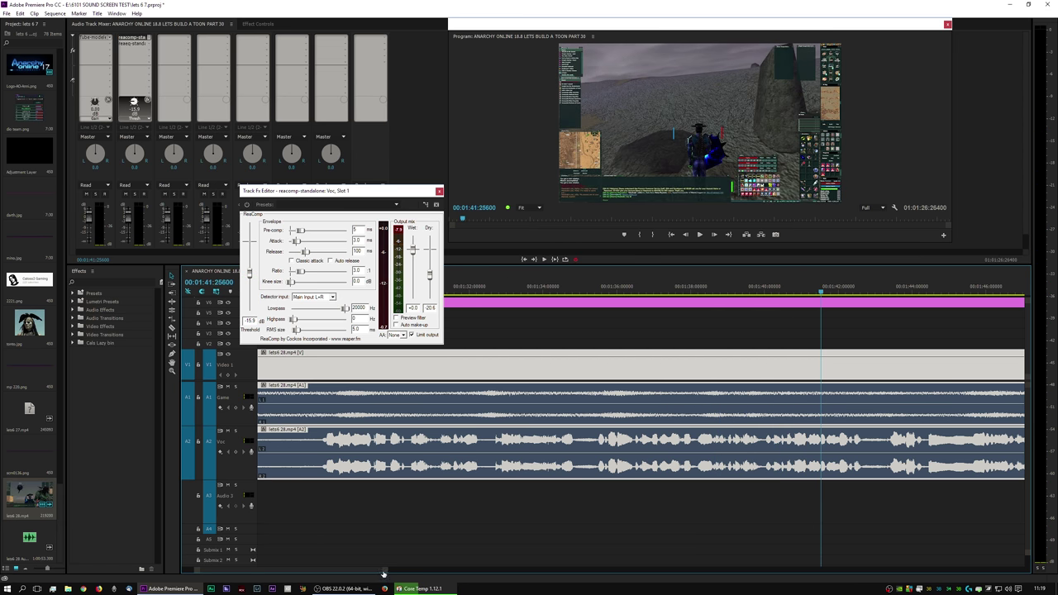
pyautogui.press('-')
pyautogui.press('-')
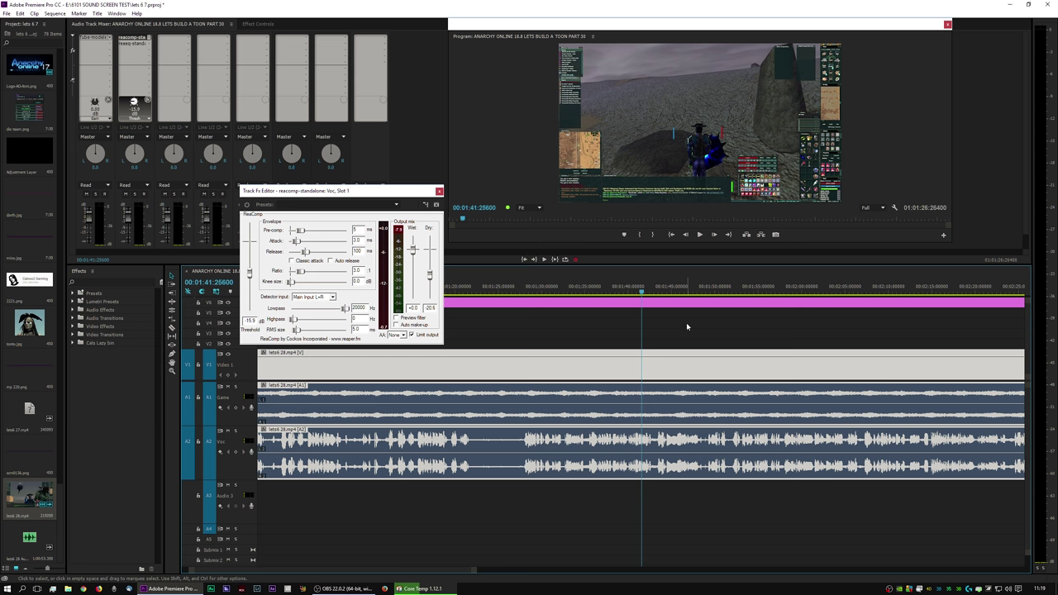
pyautogui.moveTo(385, 194); pyautogui.dragTo(576, 186)
# - Play the compressed voice from 1:12 to 1:15, then close the ReaComp editor
pyautogui.click(390, 290)
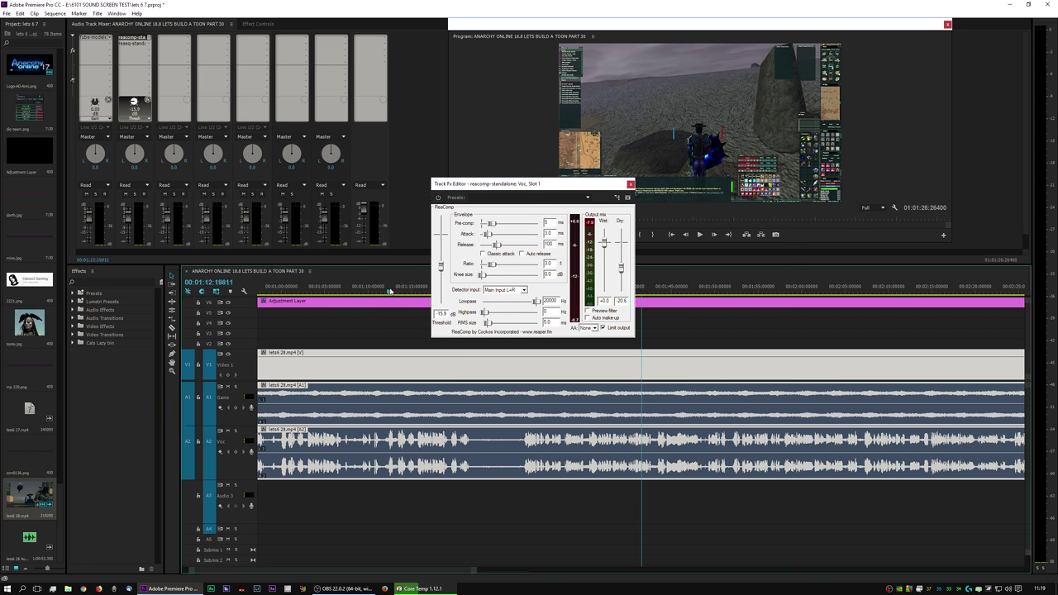
pyautogui.press('space')
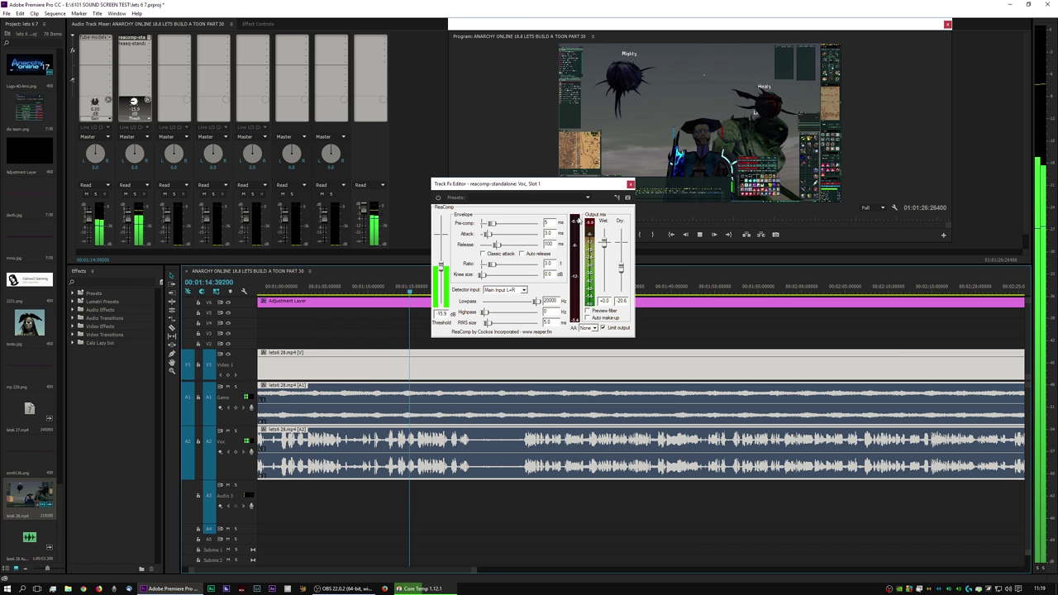
pyautogui.press('space')
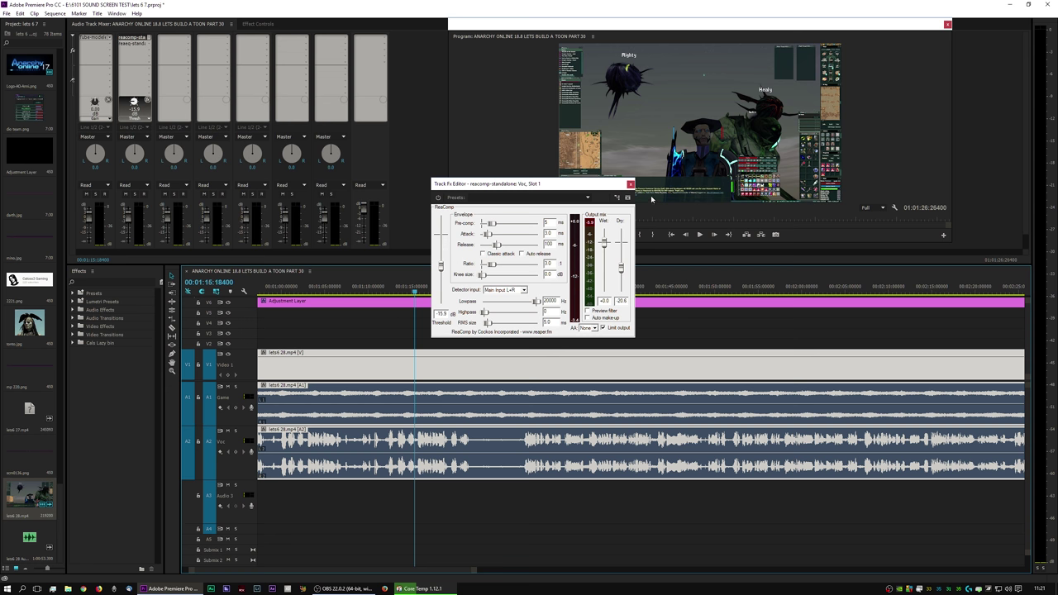
pyautogui.click(629, 184)
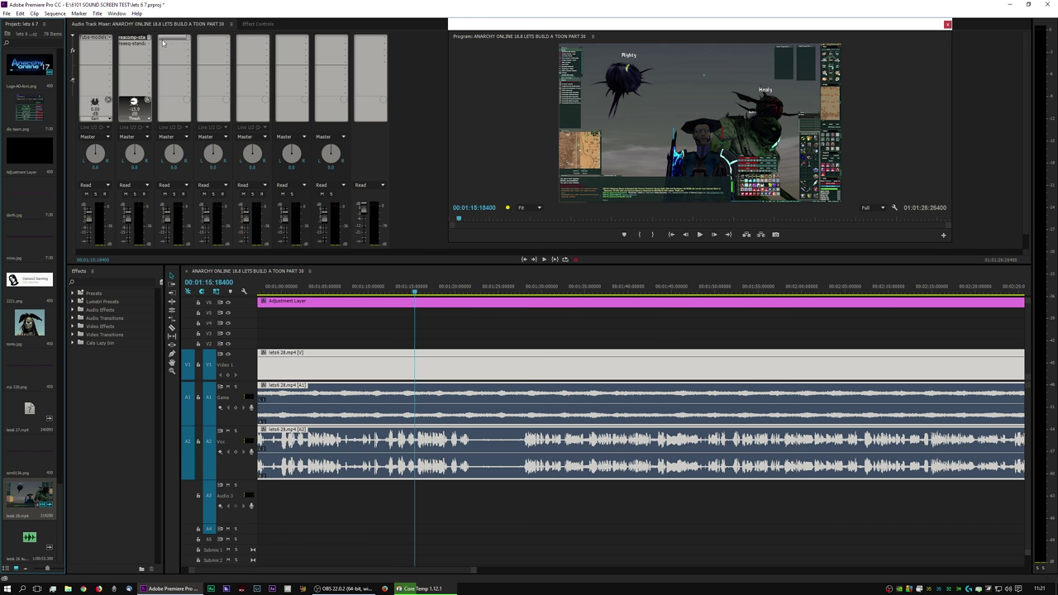
# - Open the Voc track's ReaEQ editor and play a few seconds from 1:15 to hear the EQ
pyautogui.doubleClick(128, 44)
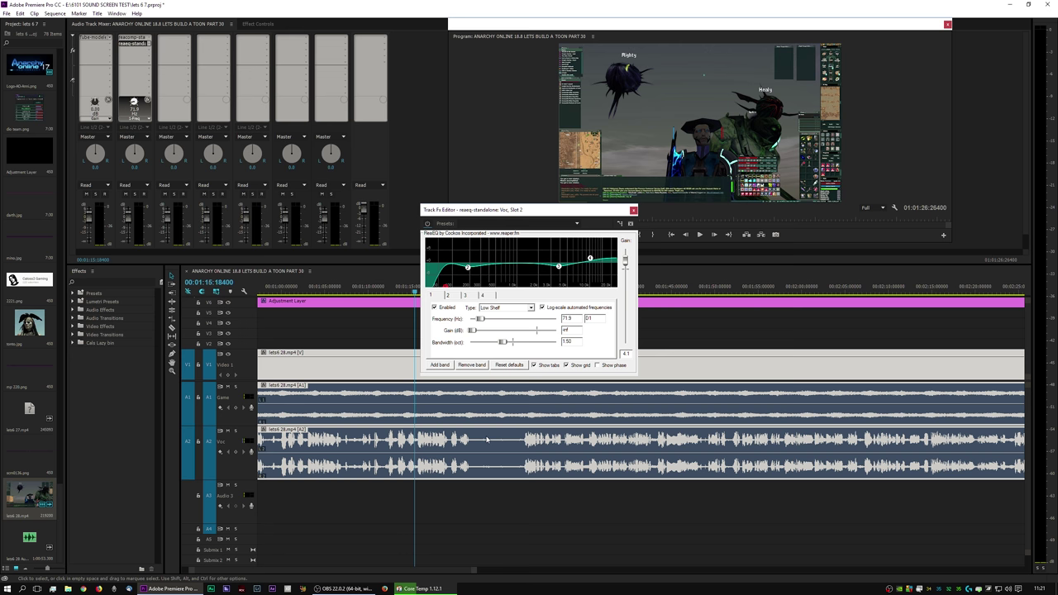
pyautogui.press('space')
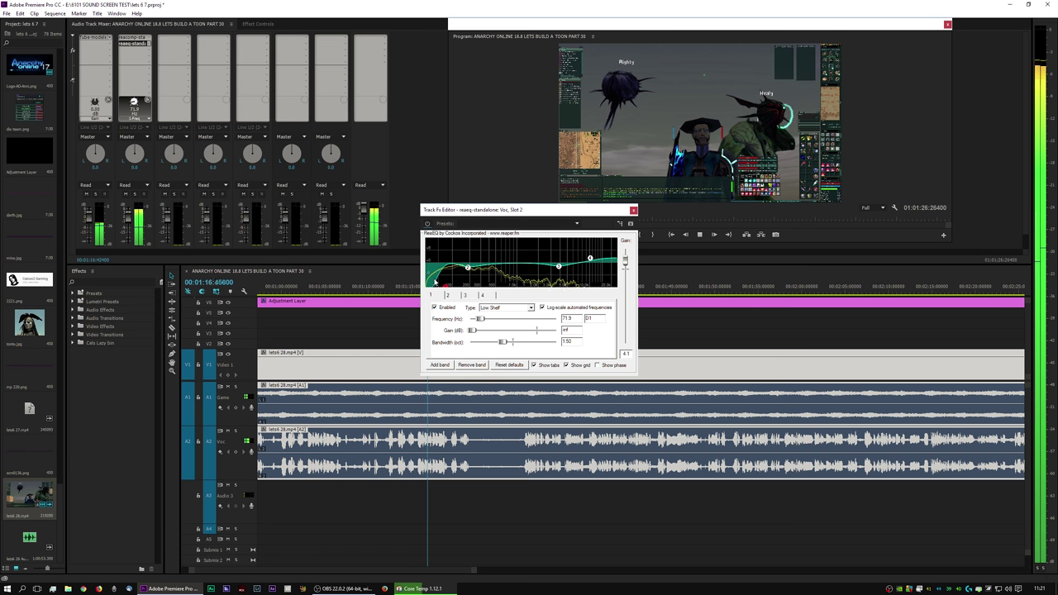
pyautogui.press('space')
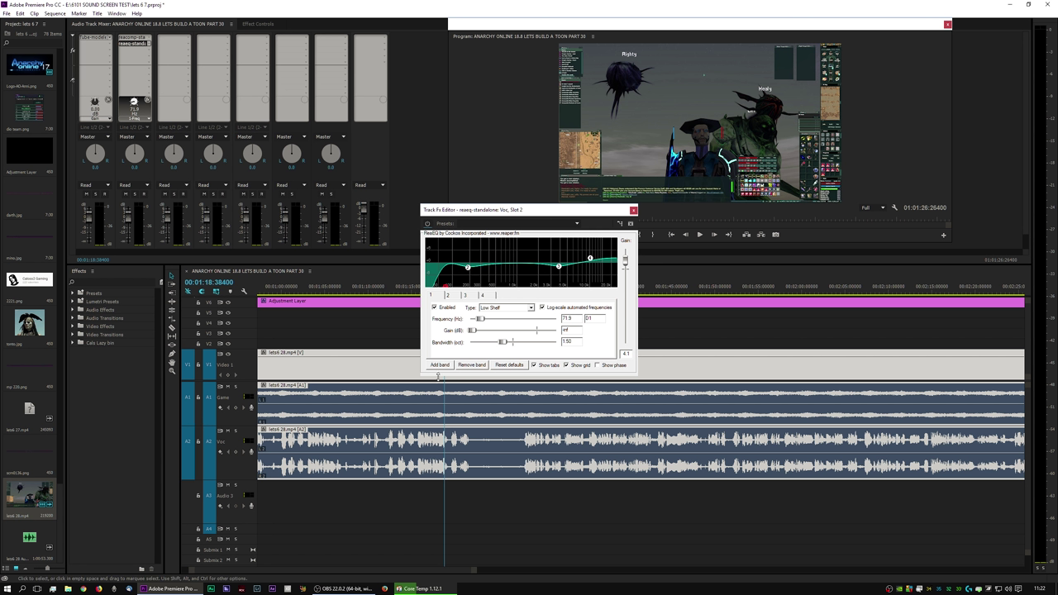
# - Replay the voice from about 1:03, stopping at 1:08, to judge the 71.9 Hz ReaEQ low shelf
pyautogui.click(312, 287)
pyautogui.press('space')
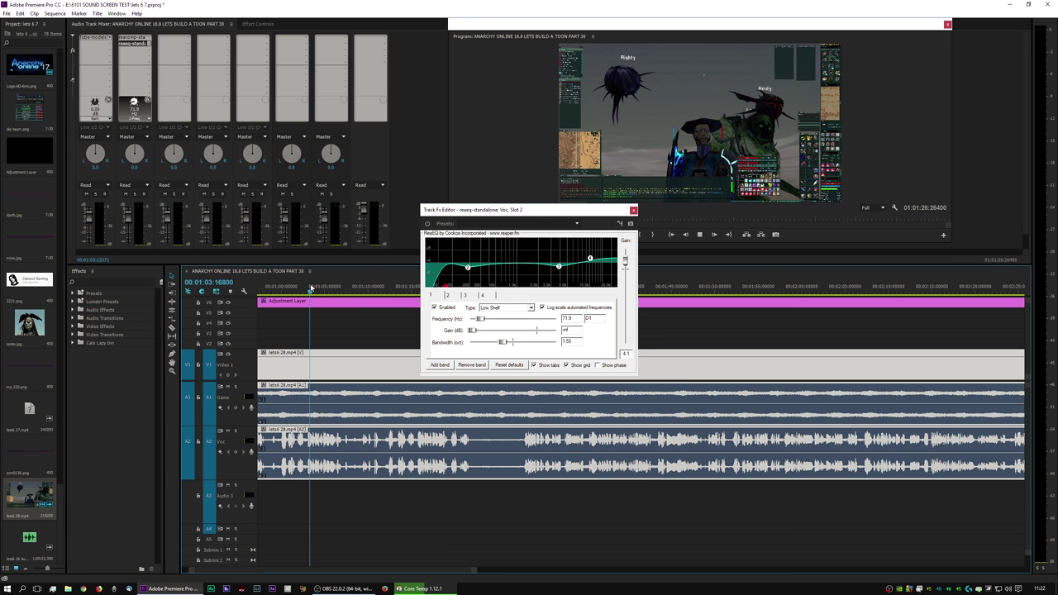
pyautogui.press('space')
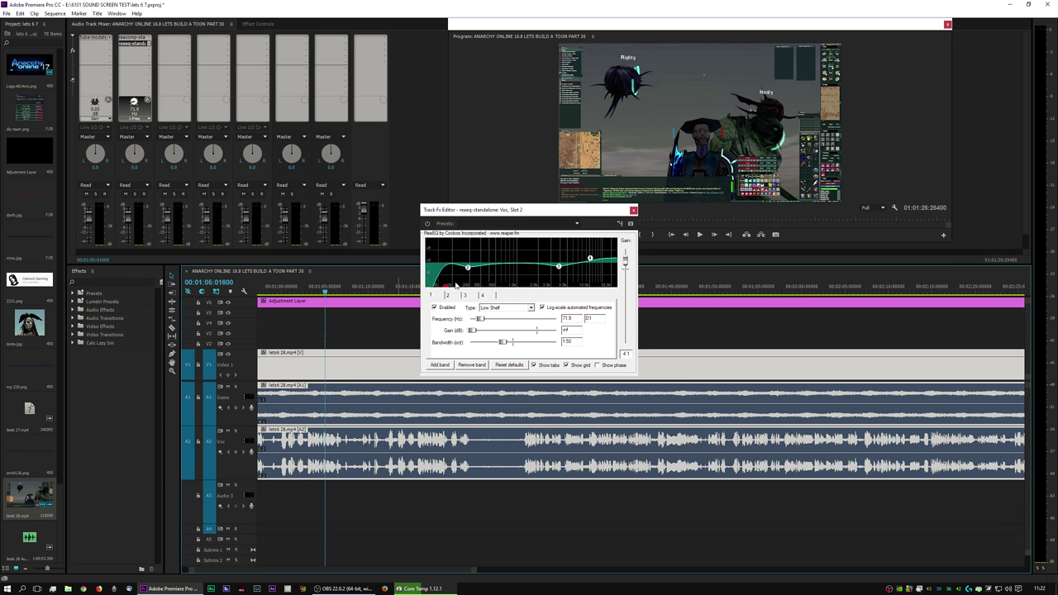
pyautogui.press('space')
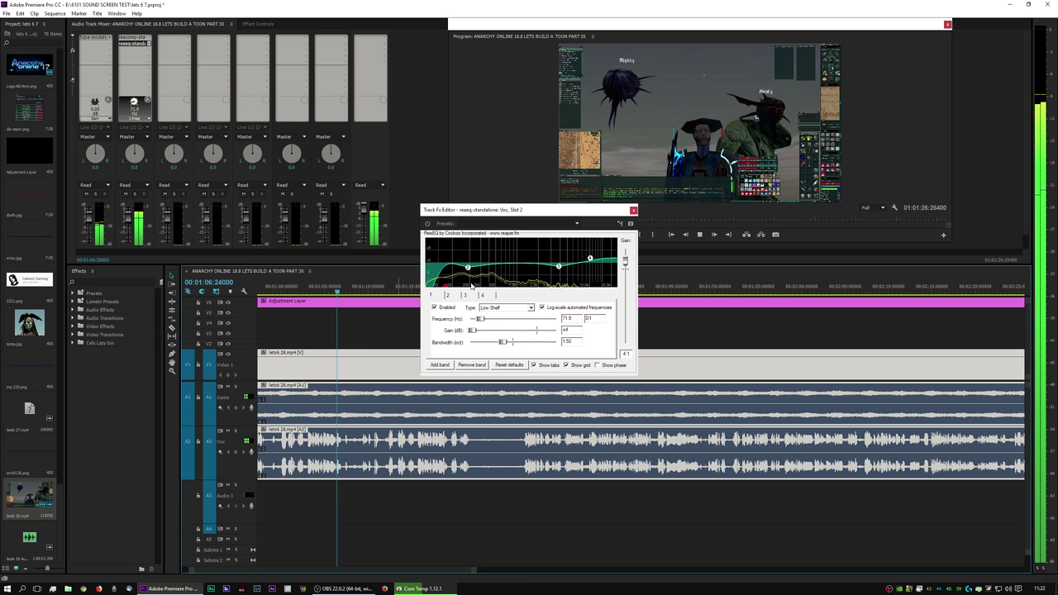
pyautogui.press('space')
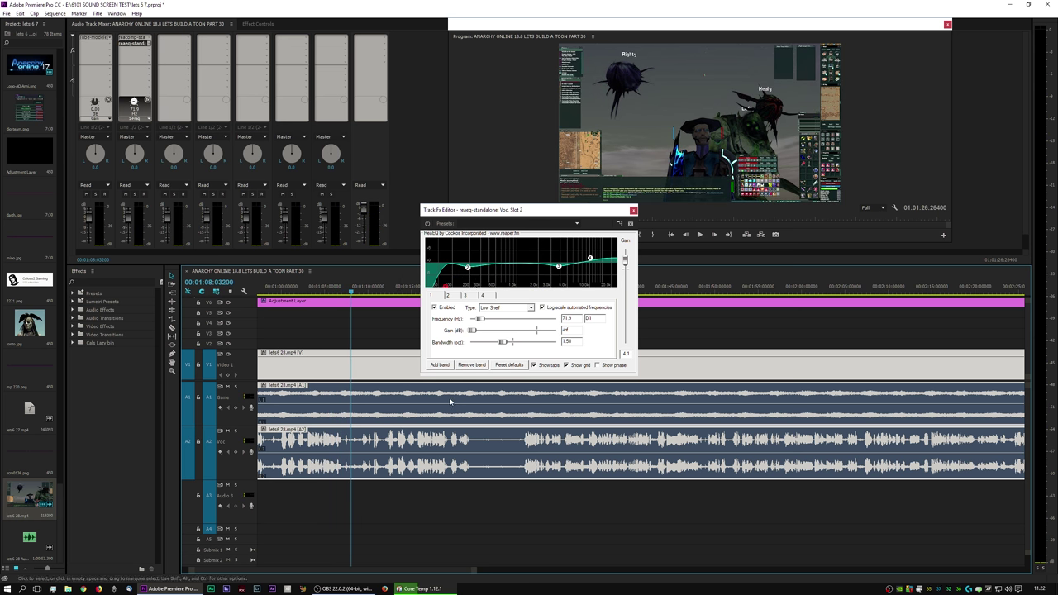
pyautogui.moveTo(445, 290)
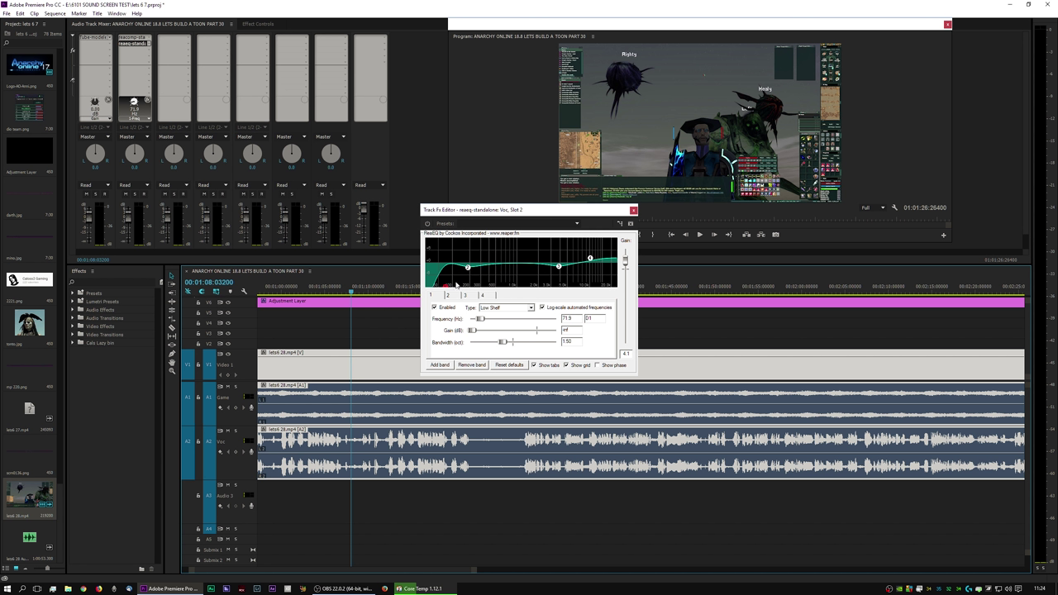
# - Move the ReaEQ editor higher and show band 2's settings (-2.4 dB at 188.2 Hz)
pyautogui.moveTo(512, 209); pyautogui.dragTo(471, 97)
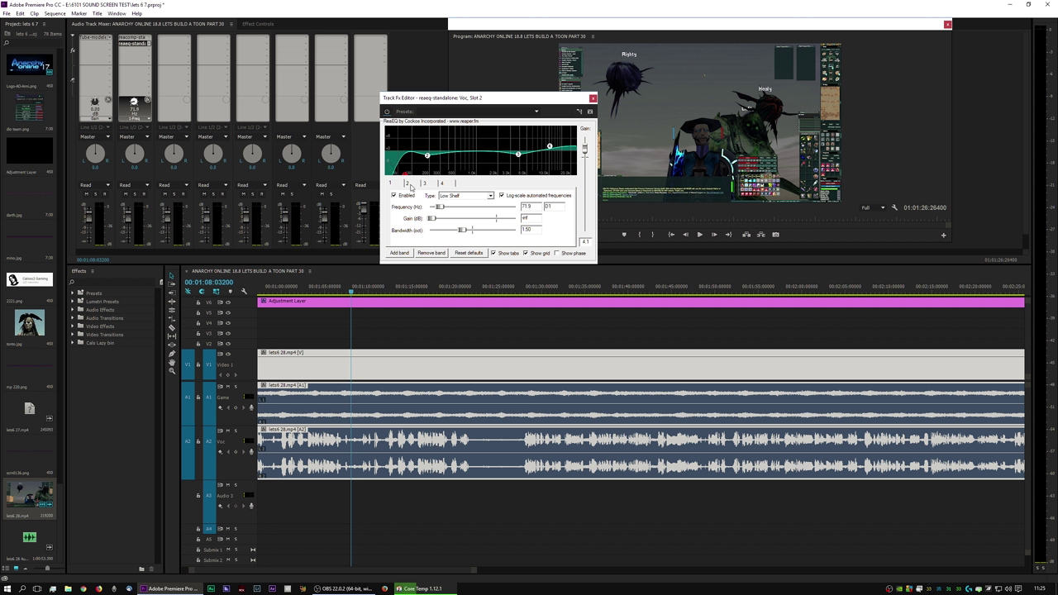
pyautogui.click(407, 183)
# - Set ReaEQ band 3 gain to -1.8 dB, then review band 4's high shelf at 10247.1 Hz
pyautogui.click(430, 186)
pyautogui.press('BackSpace')
pyautogui.write('8')
pyautogui.click(442, 182)
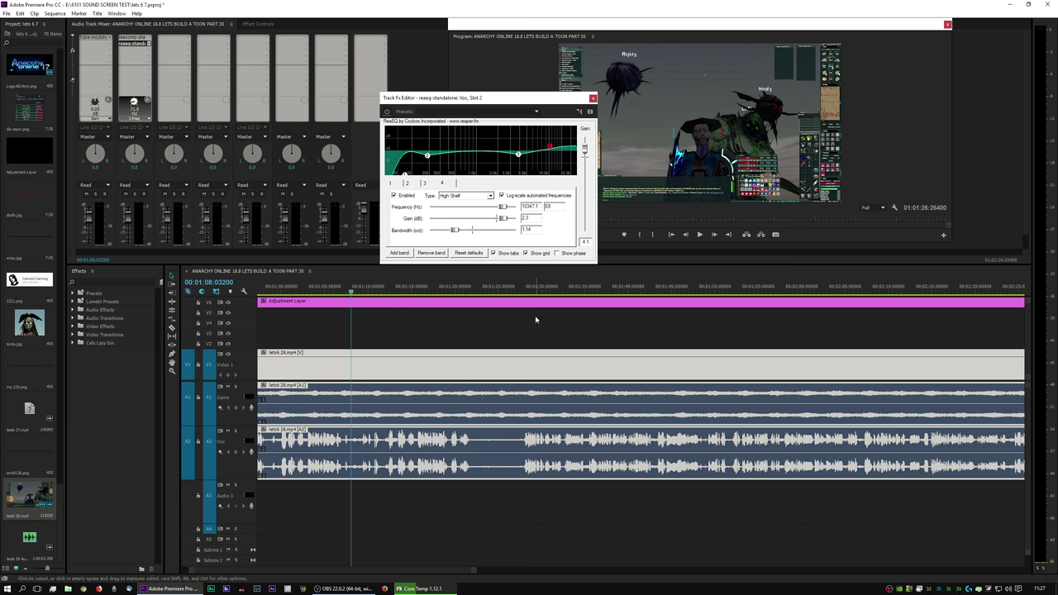
# - Play the sequence to hear the equalised Voc track, then close the ReaEQ editor
pyautogui.click(700, 235)
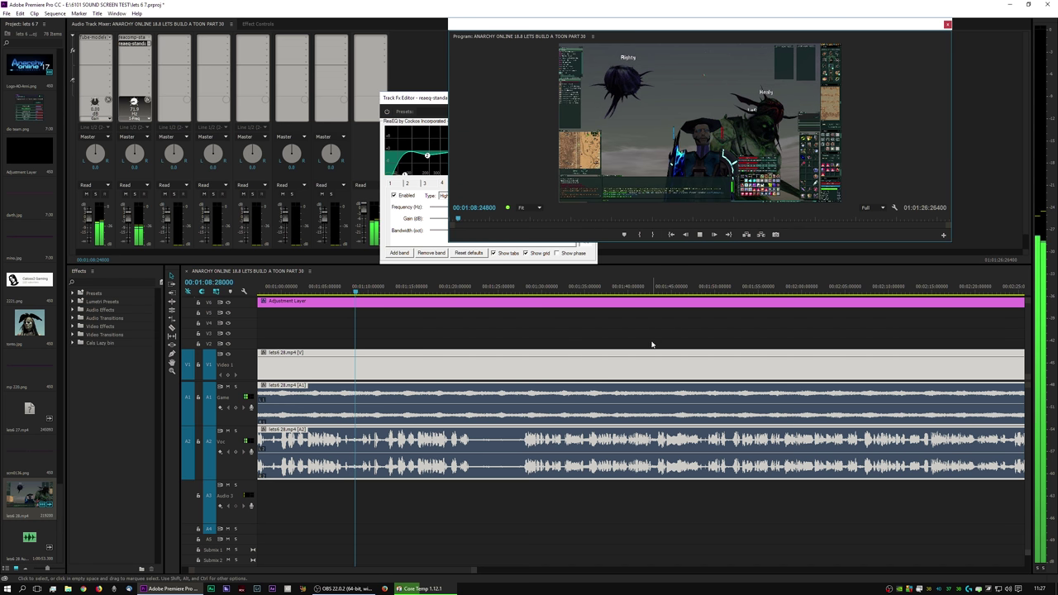
pyautogui.click(397, 112)
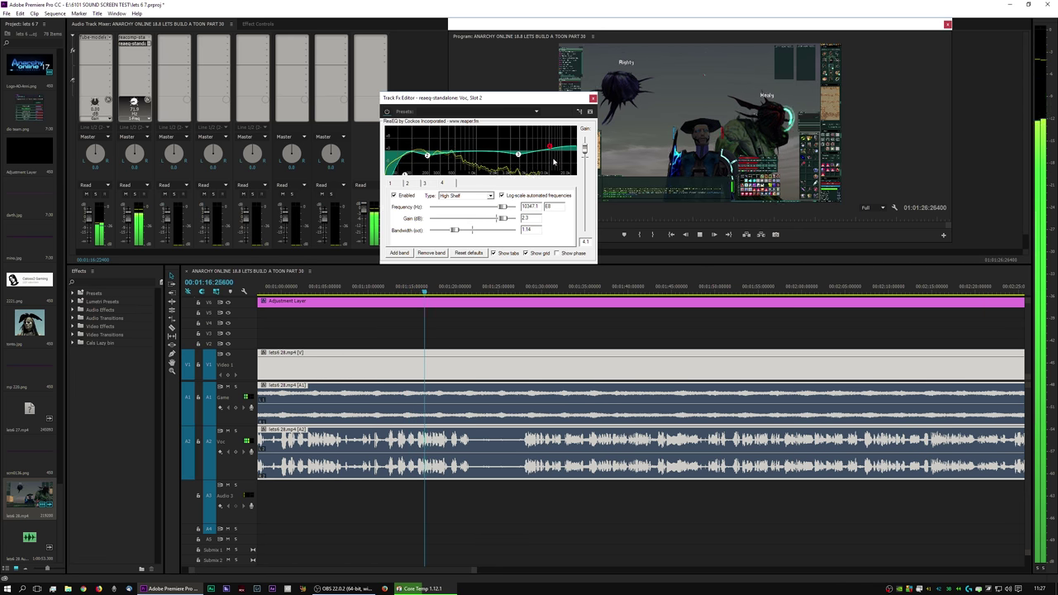
pyautogui.press('space')
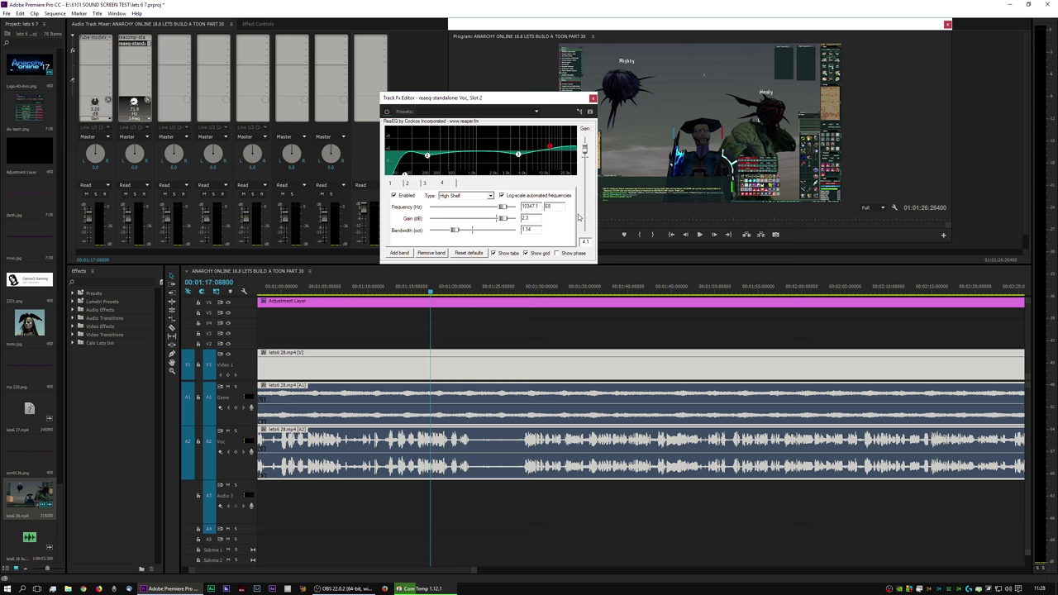
pyautogui.click(593, 99)
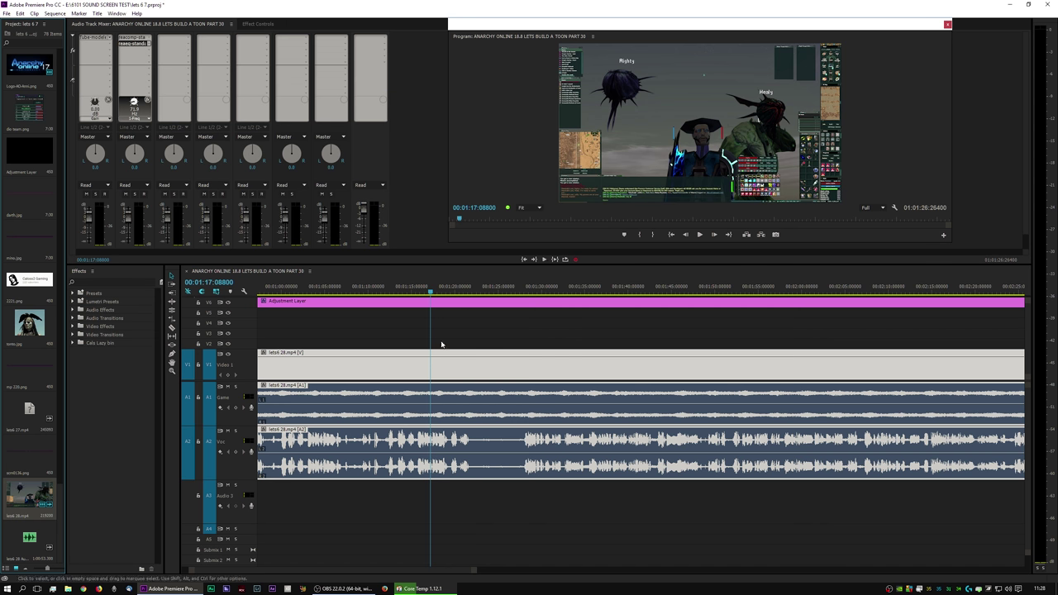
# - Replay the section from about 1:28 several times where the voice track goes silent
pyautogui.moveTo(510, 290); pyautogui.dragTo(529, 293)
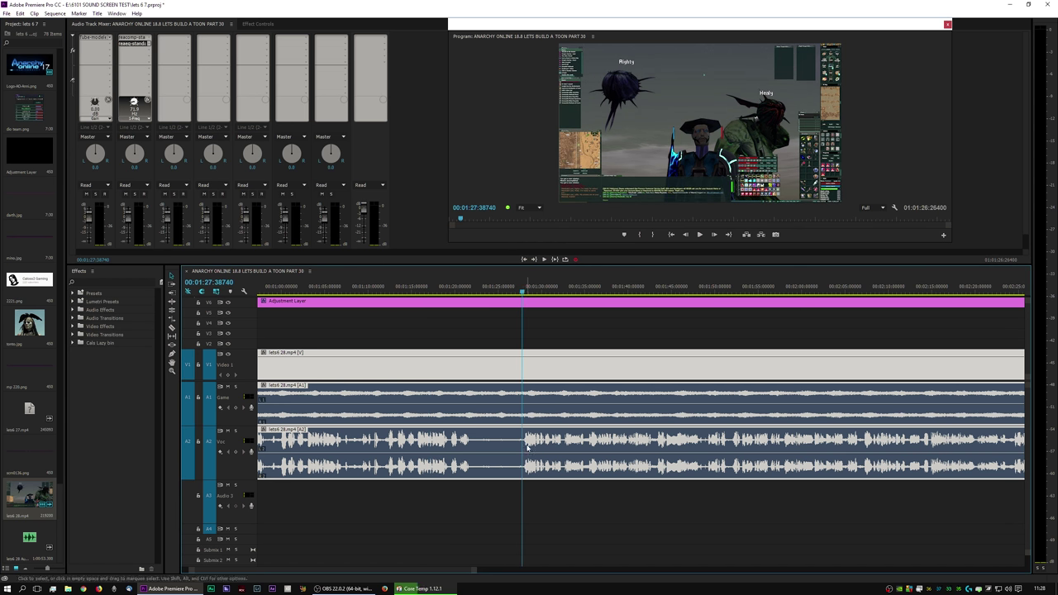
pyautogui.press('space')
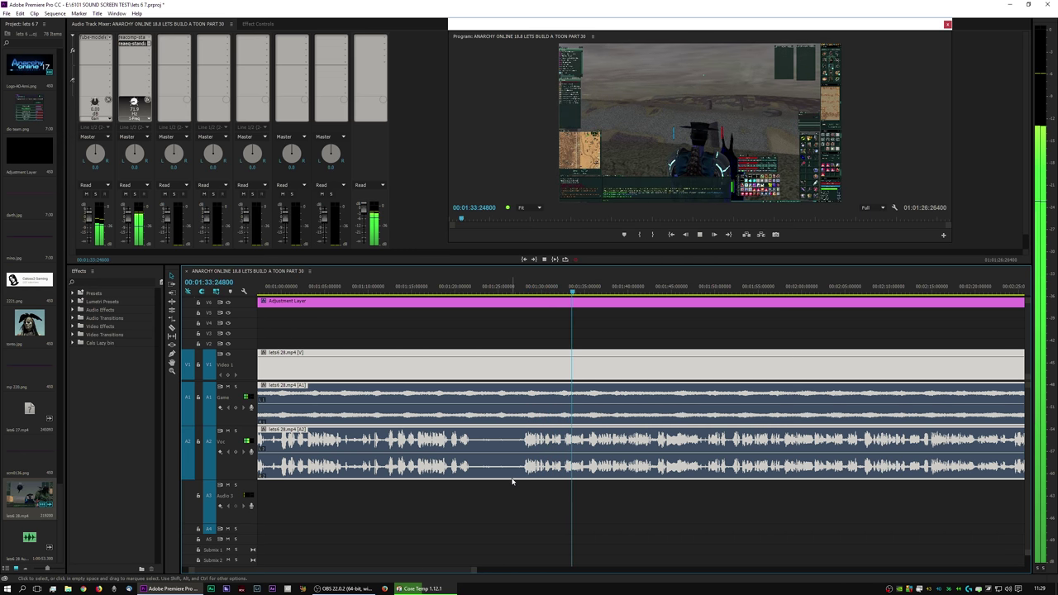
pyautogui.press('space')
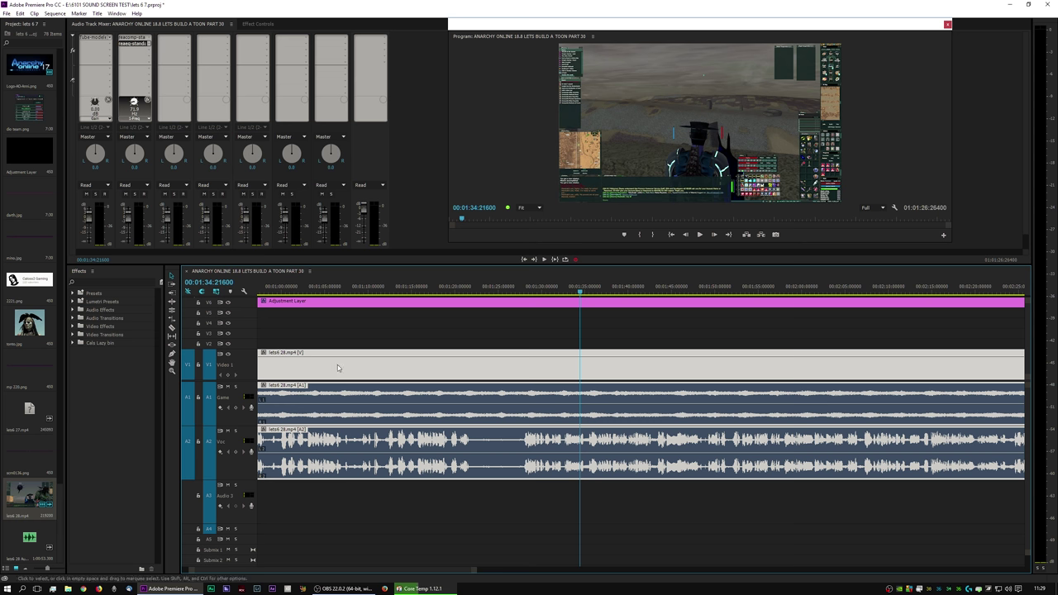
pyautogui.click(108, 100)
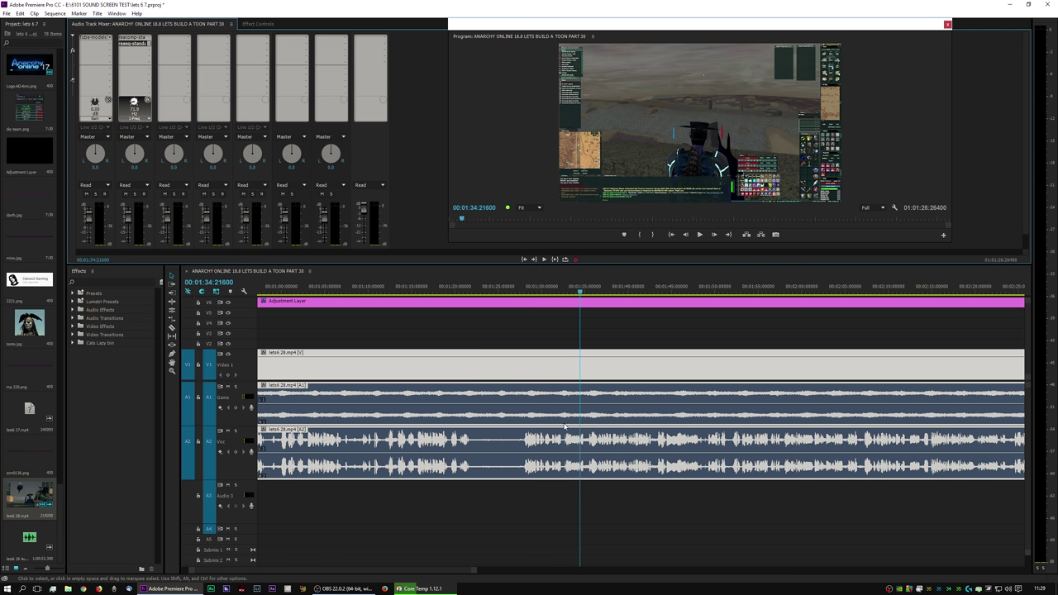
pyautogui.click(529, 289)
pyautogui.press('space')
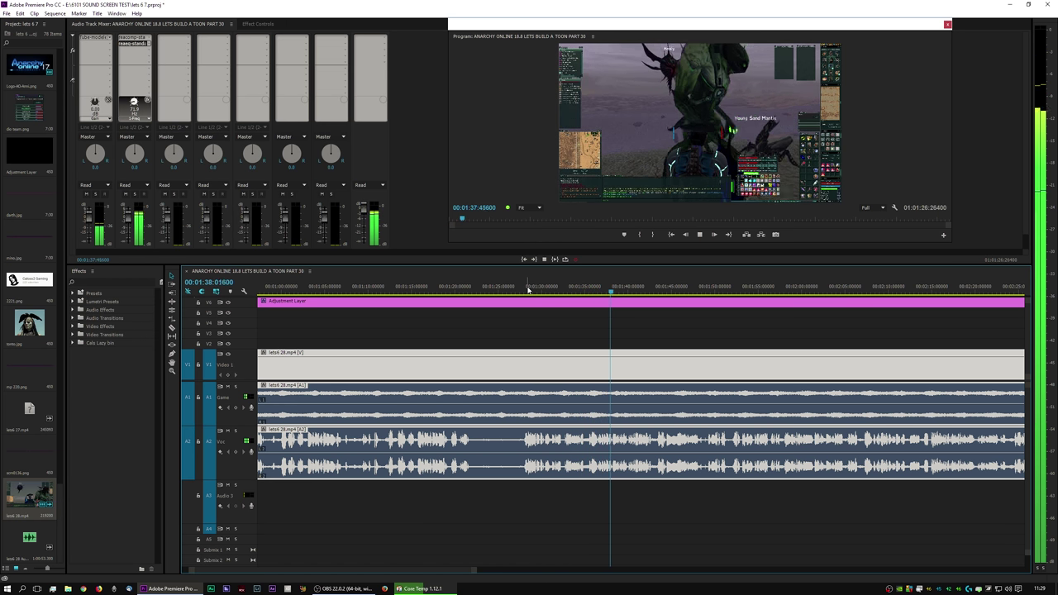
pyautogui.press('space')
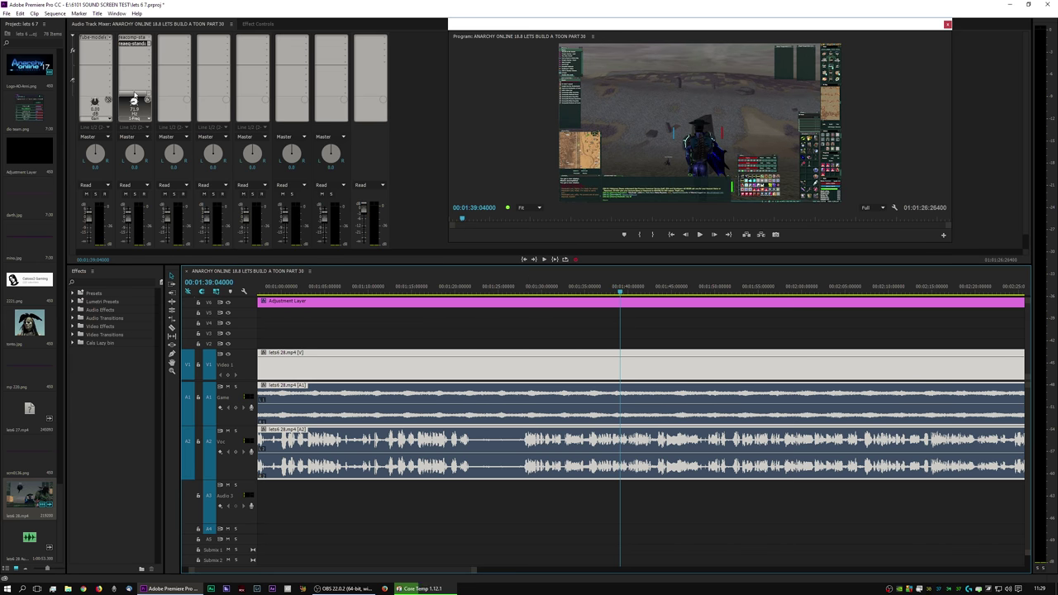
pyautogui.click(528, 289)
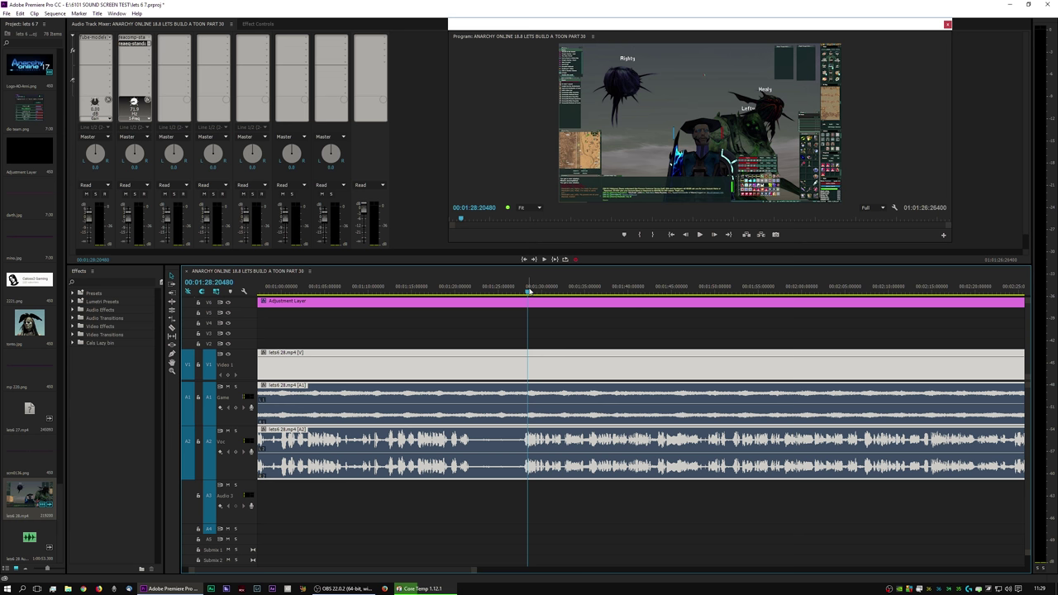
pyautogui.press('space')
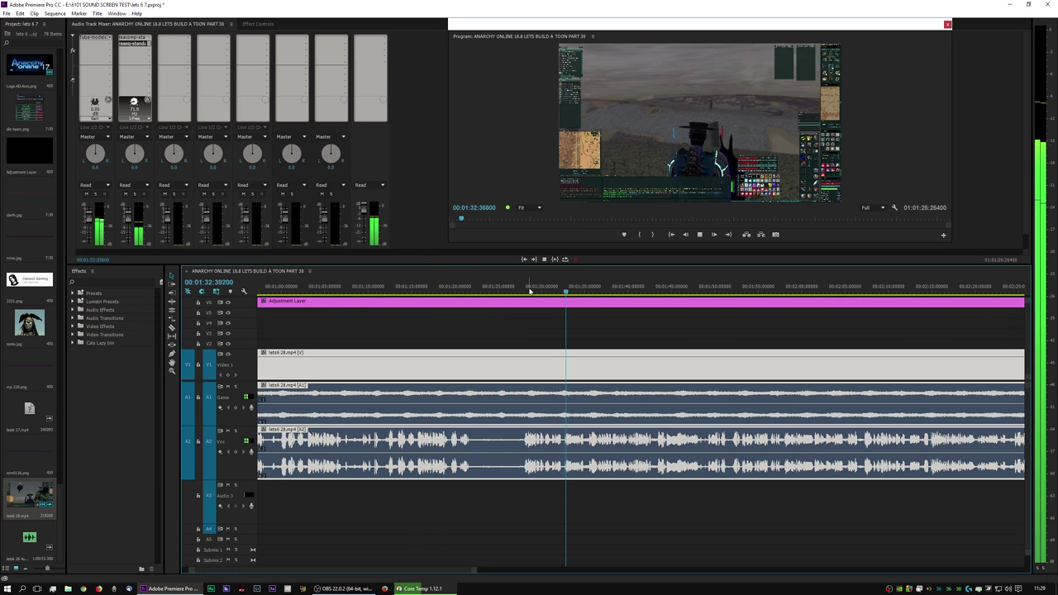
pyautogui.press('space')
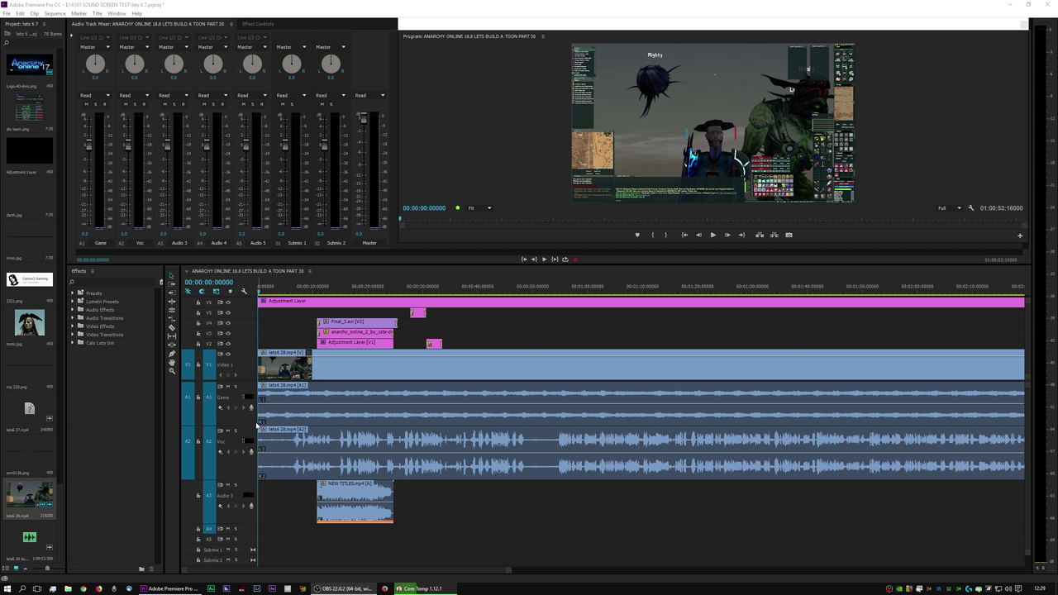
# - Unlink the lets6 28.mp4 clip and shift its video, Game and Voc audio later
pyautogui.click(282, 368)
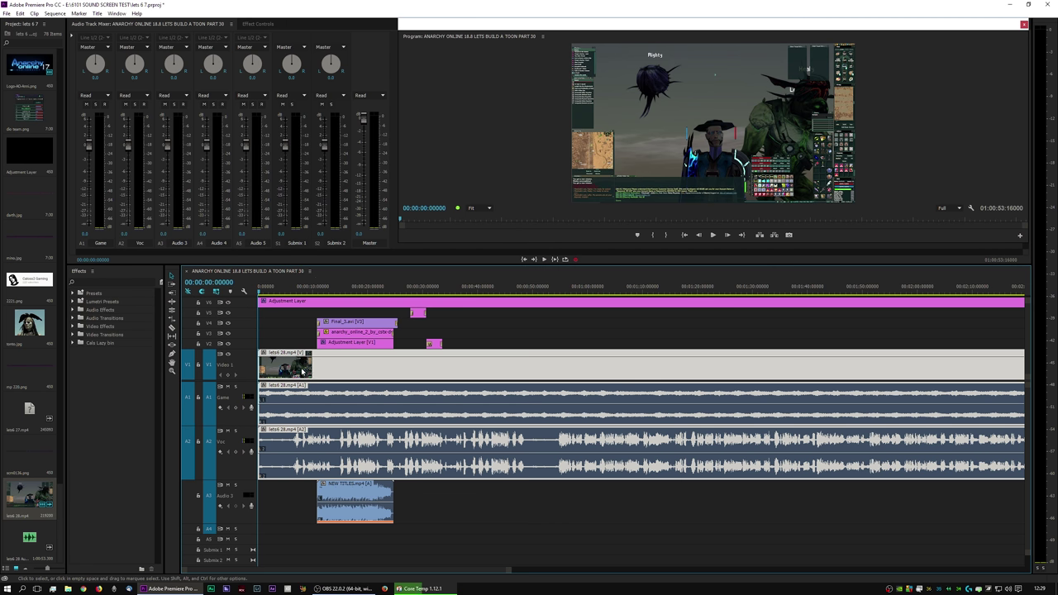
pyautogui.rightClick(356, 375)
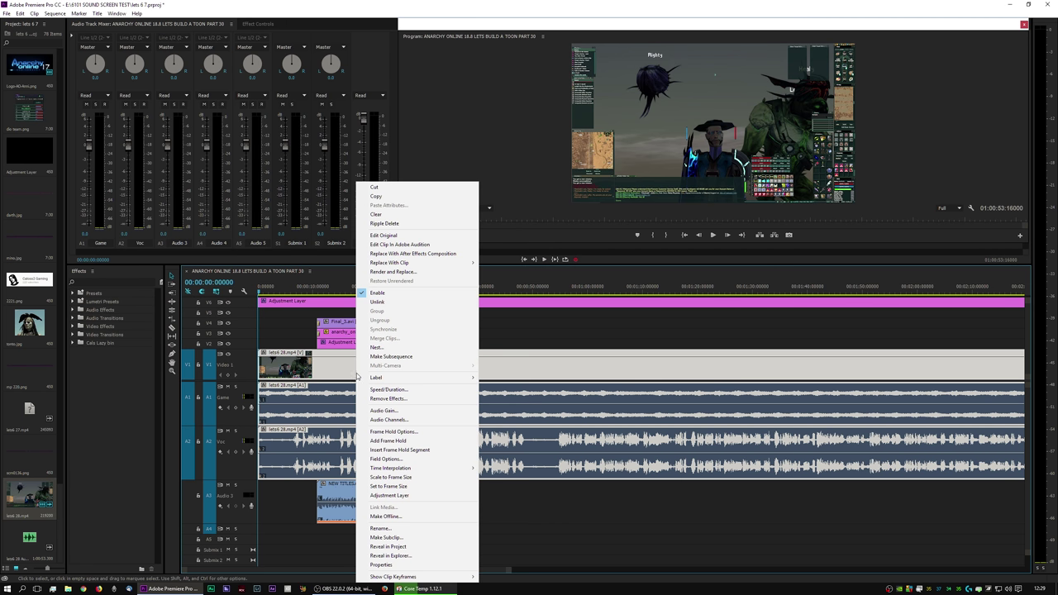
pyautogui.click(391, 302)
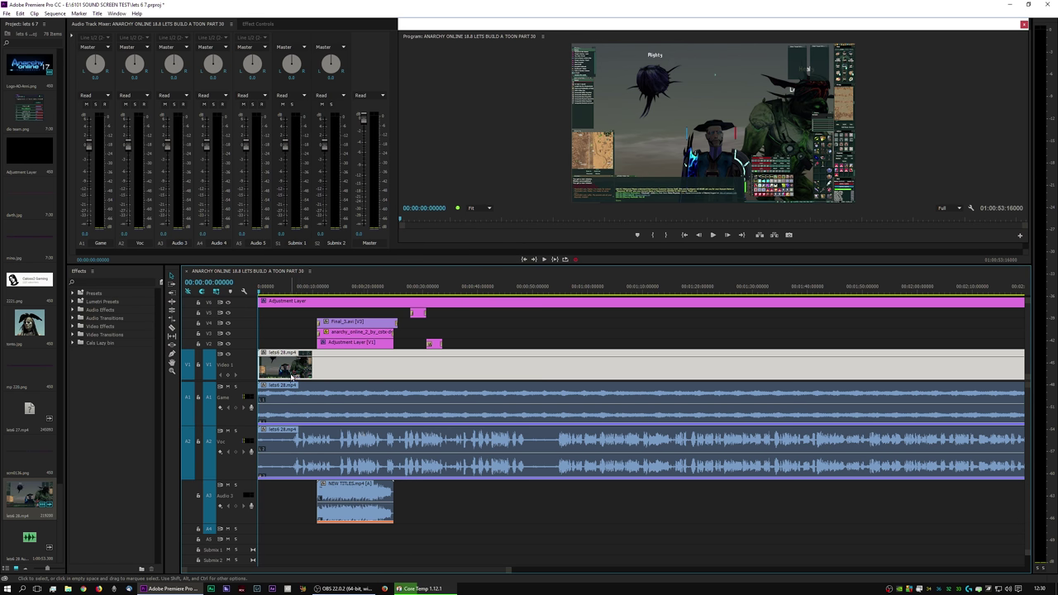
pyautogui.moveTo(291, 376)
pyautogui.mouseDown()
pyautogui.moveTo(480, 369)
pyautogui.moveTo(273, 368)
pyautogui.mouseUp()
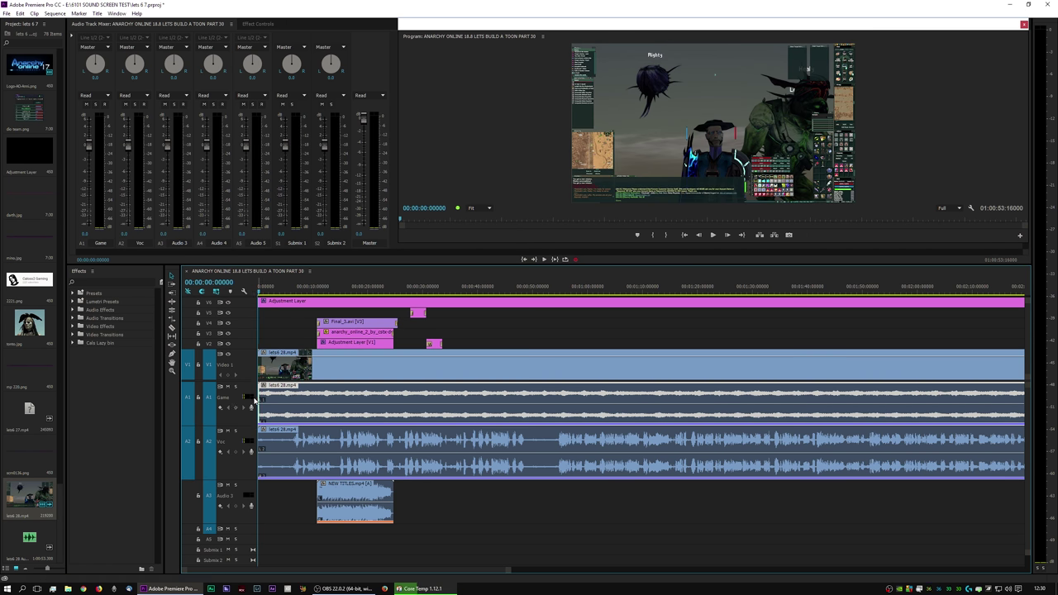
pyautogui.moveTo(268, 399)
pyautogui.mouseDown()
pyautogui.moveTo(432, 407)
pyautogui.moveTo(269, 397)
pyautogui.mouseUp()
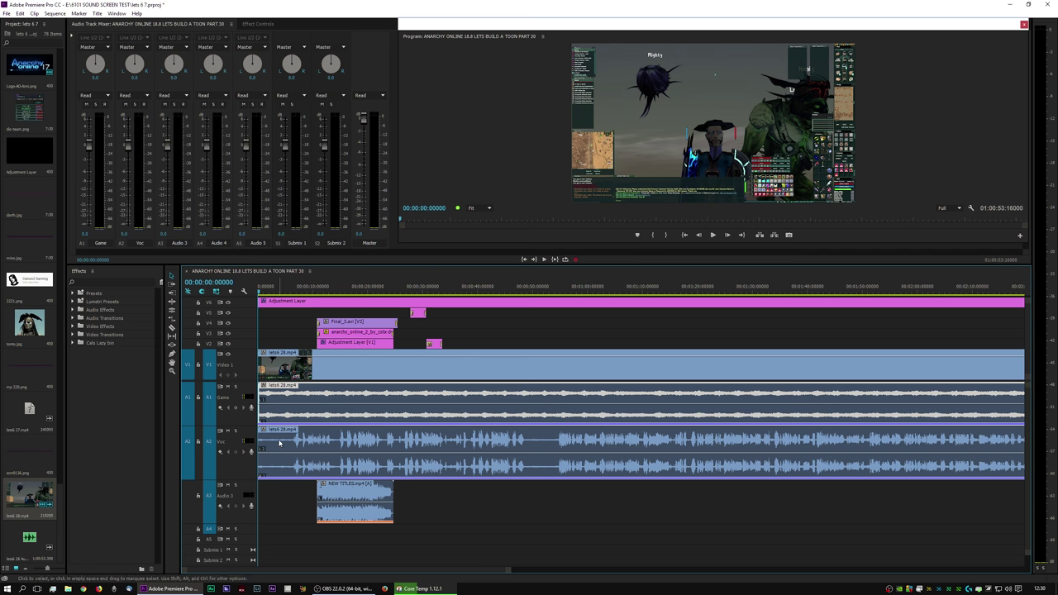
pyautogui.moveTo(279, 444); pyautogui.dragTo(510, 438)
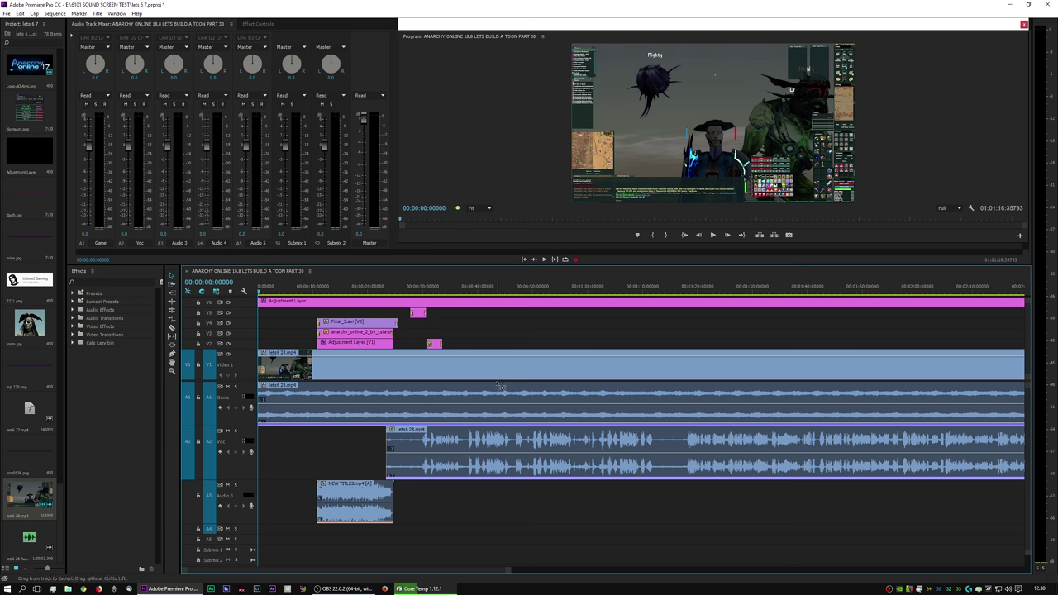
# - Undo the Voc clip move and inspect the lets6 clips' context menu without changes
pyautogui.hotkey('ctrl', 'z')
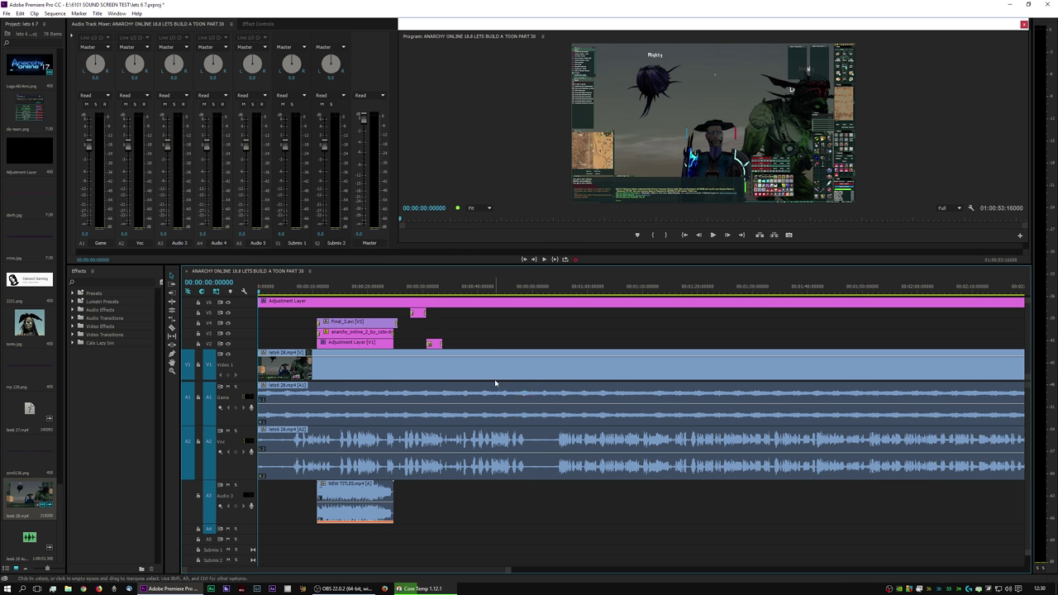
pyautogui.click(496, 393)
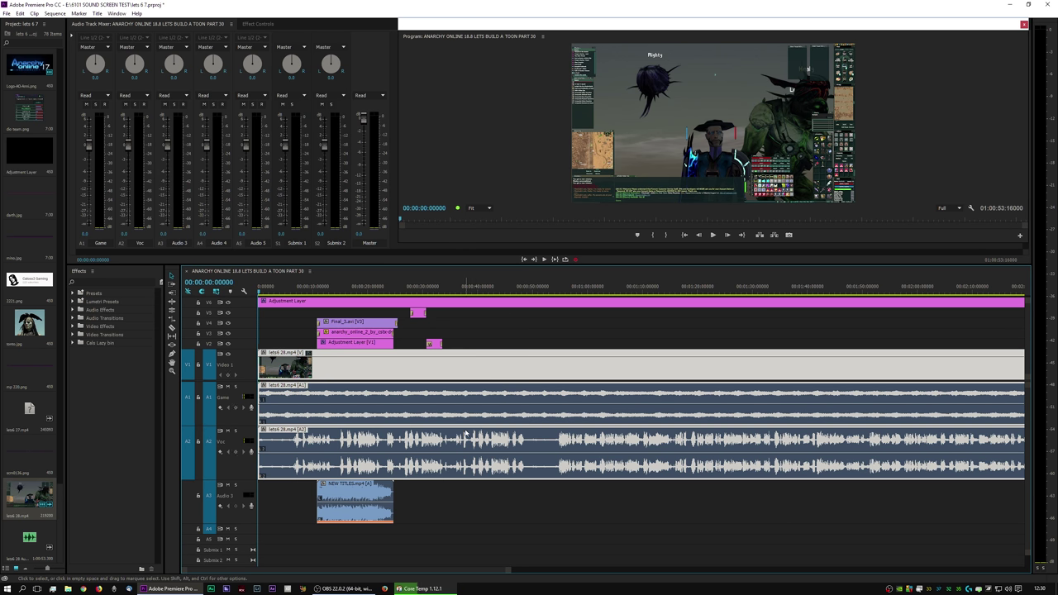
pyautogui.rightClick(465, 433)
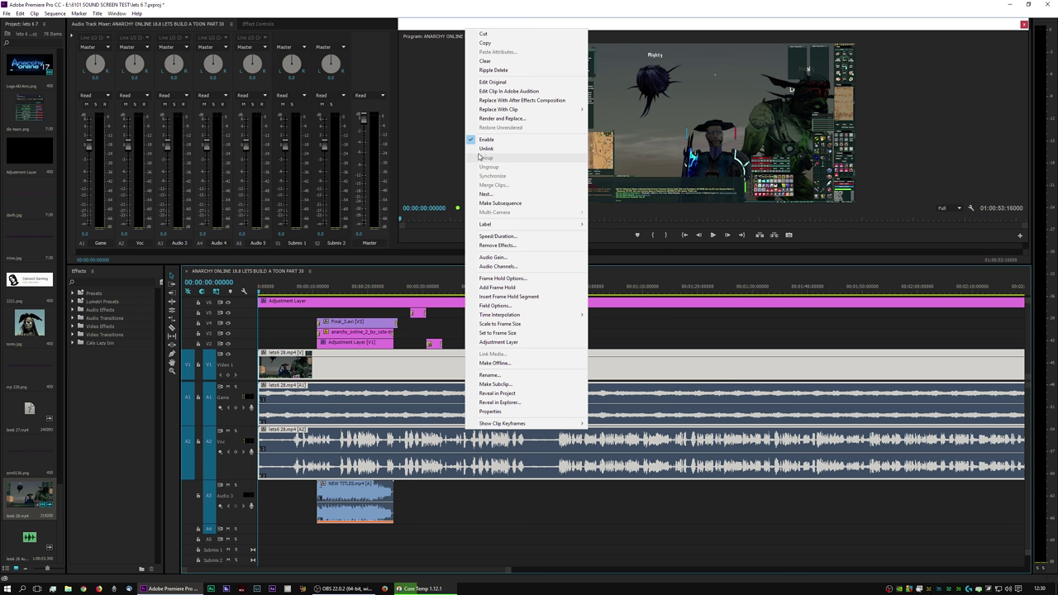
pyautogui.click(480, 506)
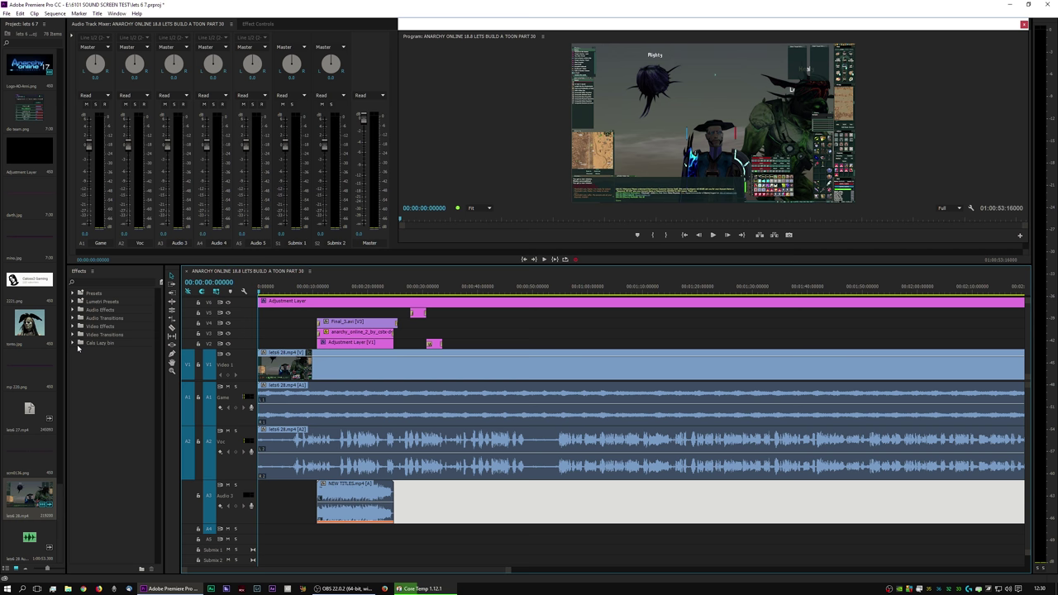
pyautogui.click(491, 505)
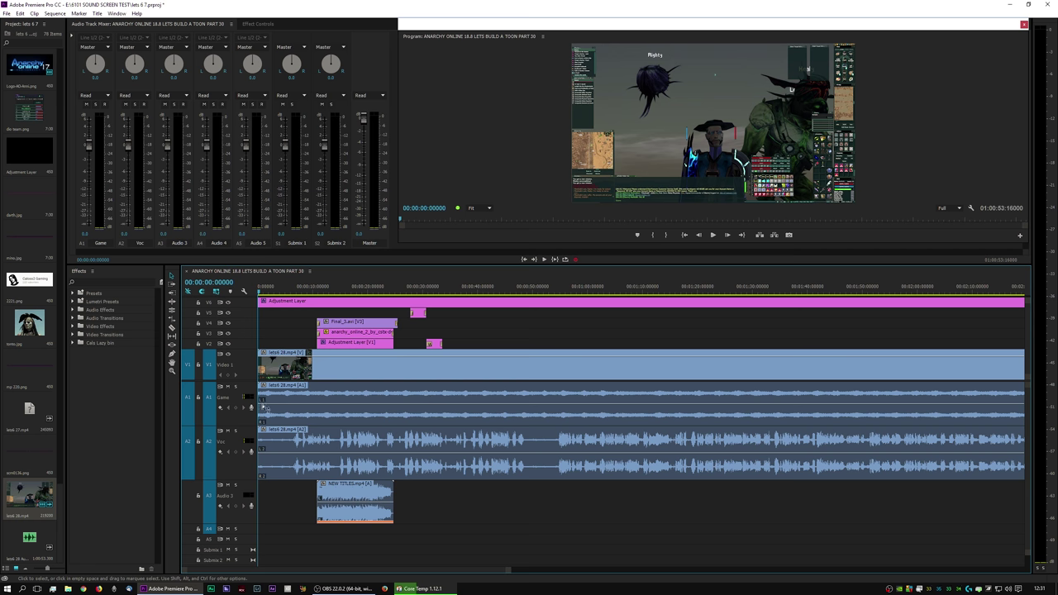
pyautogui.click(74, 343)
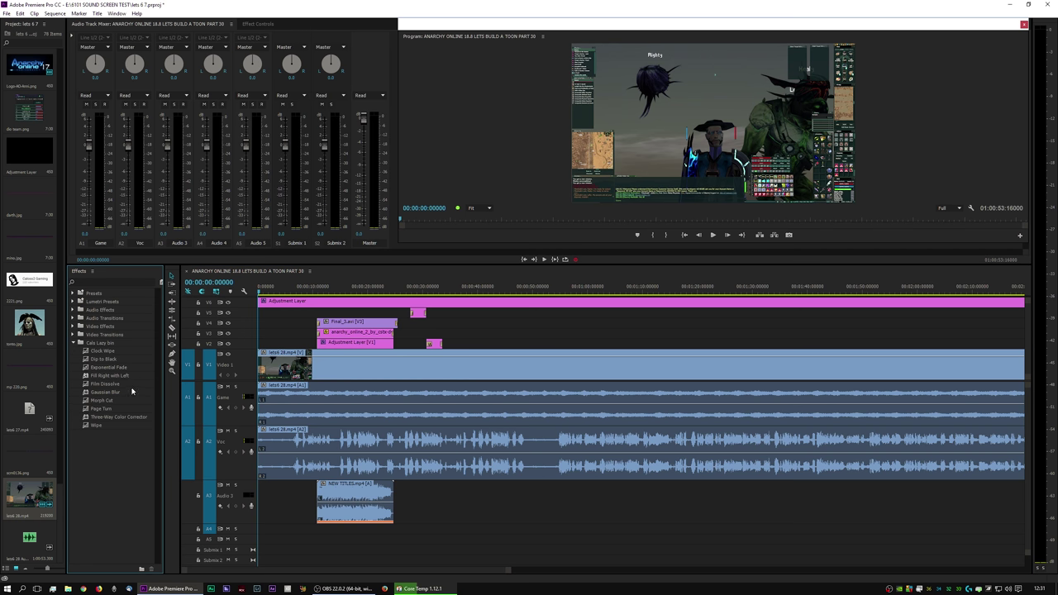
pyautogui.moveTo(117, 417); pyautogui.dragTo(286, 374)
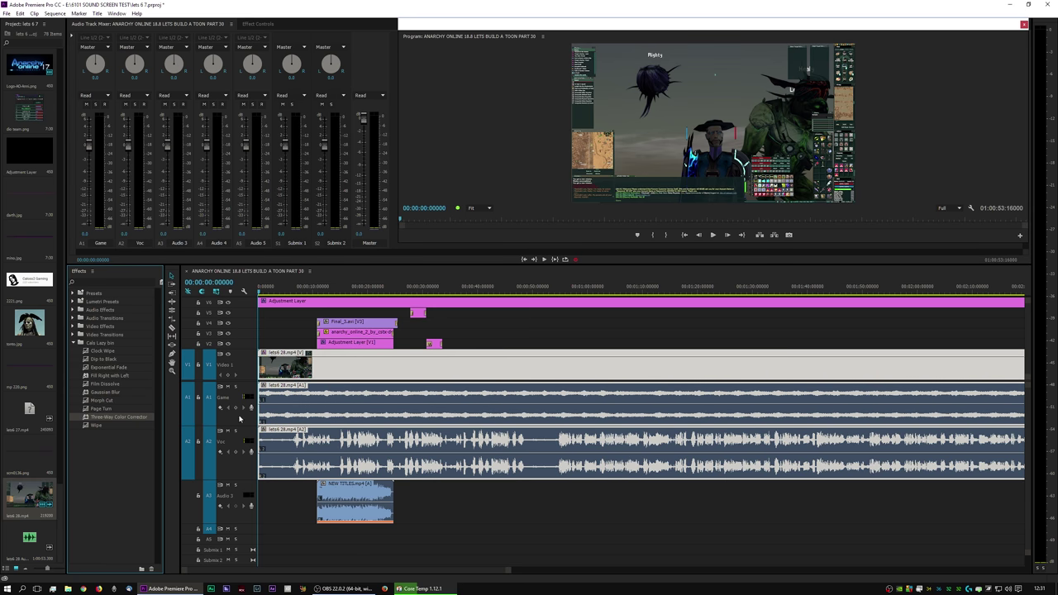
pyautogui.click(260, 24)
pyautogui.click(149, 24)
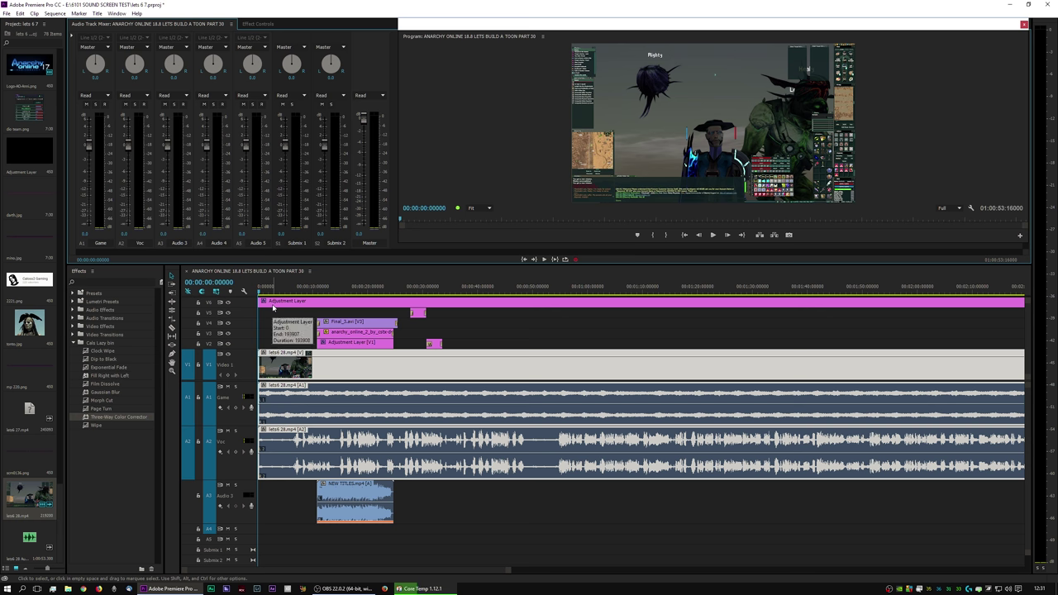
pyautogui.click(281, 374)
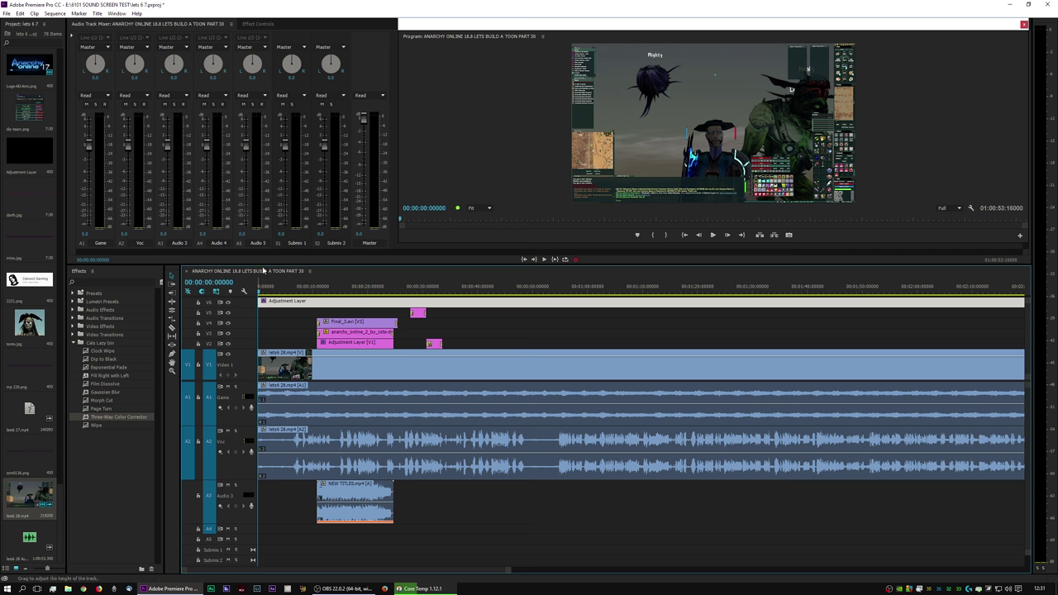
# - Show the Adjustment Layer's Effect Controls, scroll through Three-Way Color Corrector, and collapse it
pyautogui.click(250, 24)
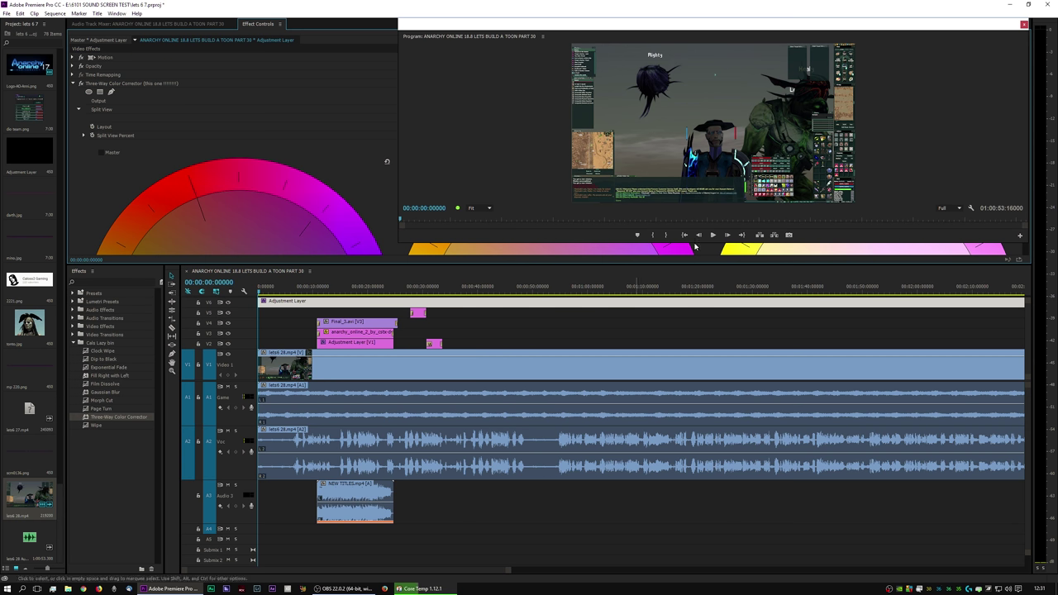
pyautogui.moveTo(483, 31); pyautogui.dragTo(473, 318)
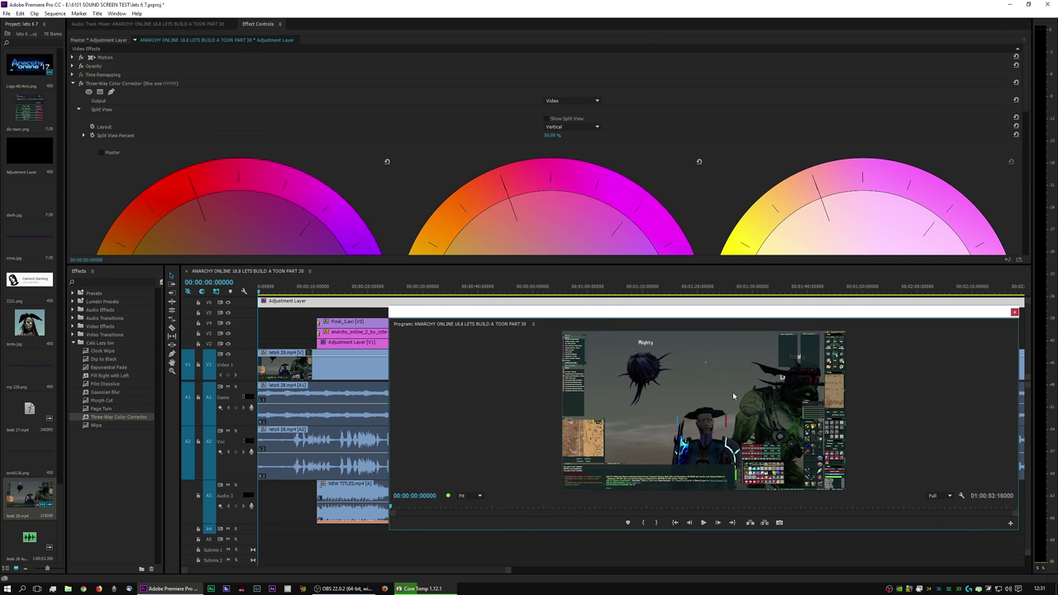
pyautogui.click(81, 131)
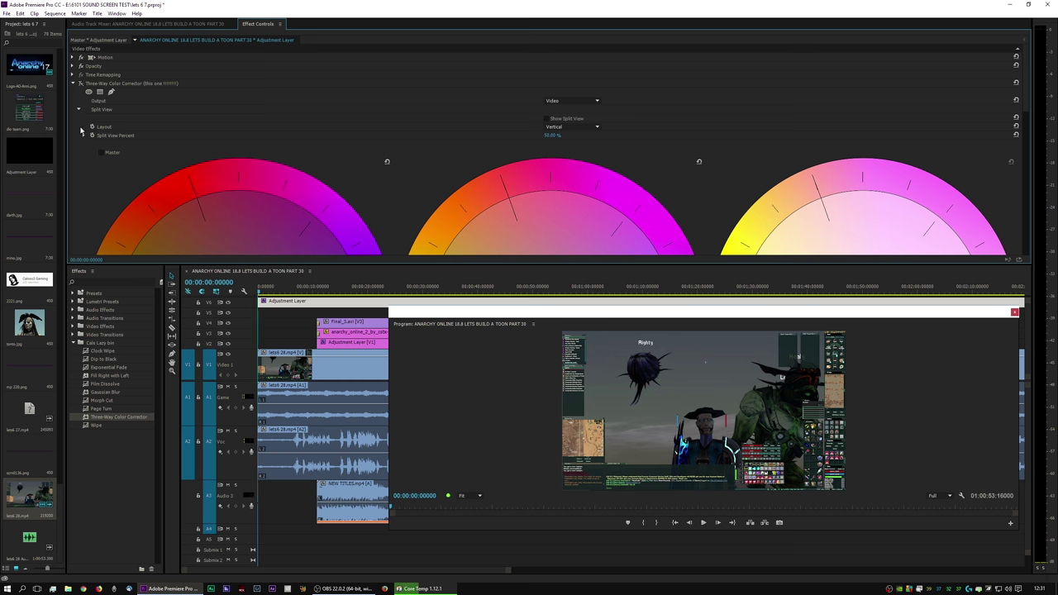
pyautogui.scroll(-10, 81, 129)
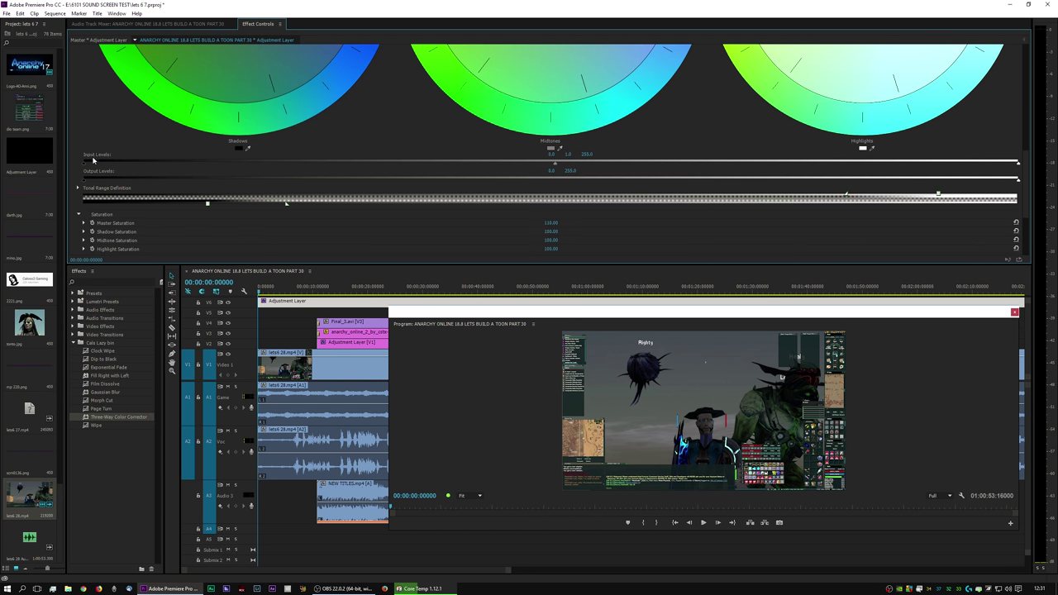
pyautogui.scroll(-5, 87, 207)
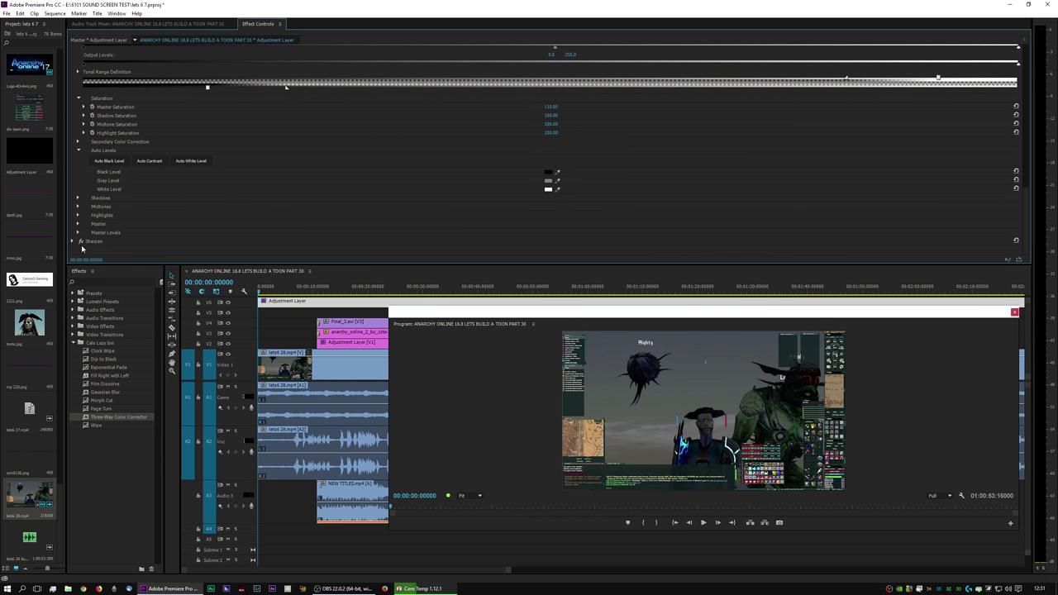
pyautogui.scroll(3, 265, 242)
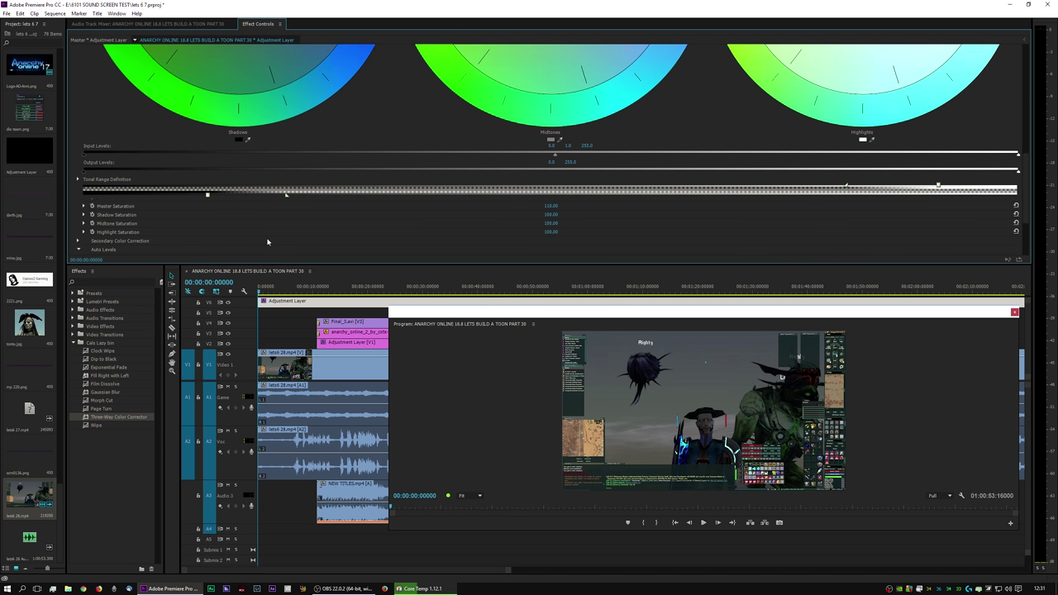
pyautogui.scroll(2, 266, 242)
pyautogui.scroll(5, 107, 124)
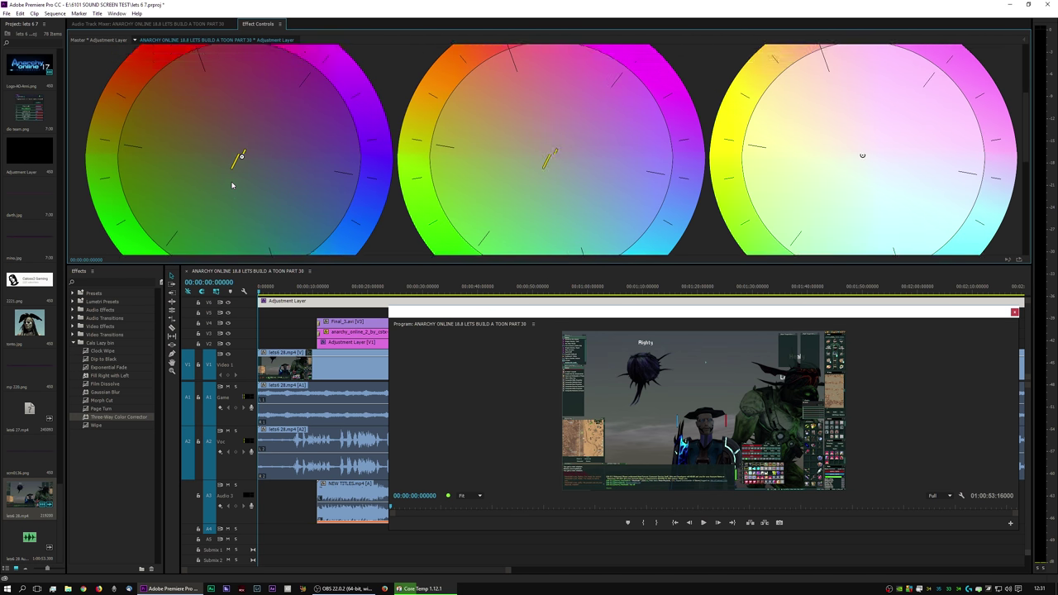
pyautogui.click(72, 84)
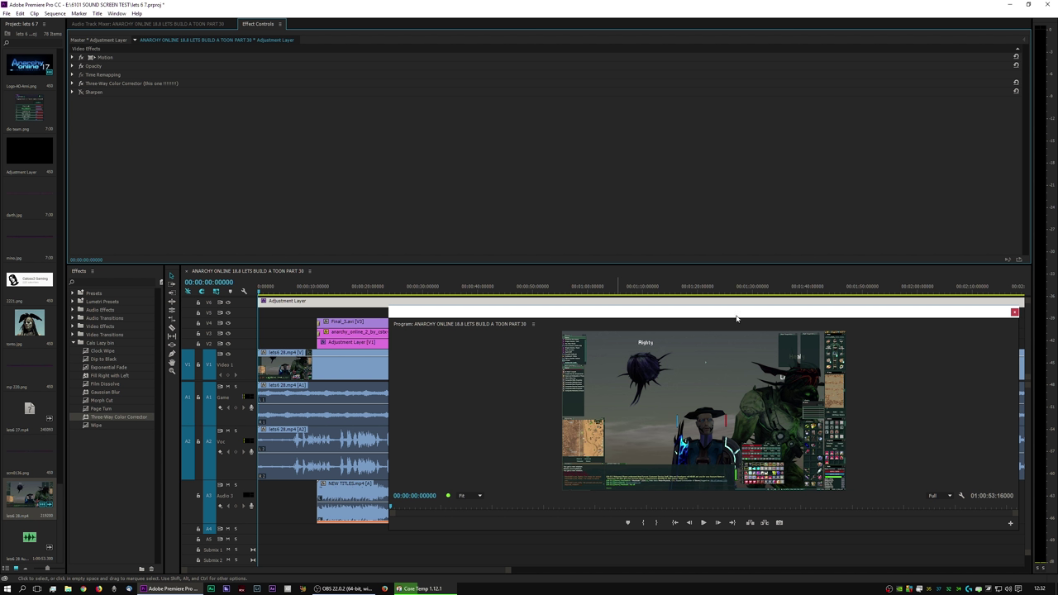
# - Expand Three-Way Color Corrector and scroll to its Saturation values, Master at 110.00
pyautogui.click(73, 83)
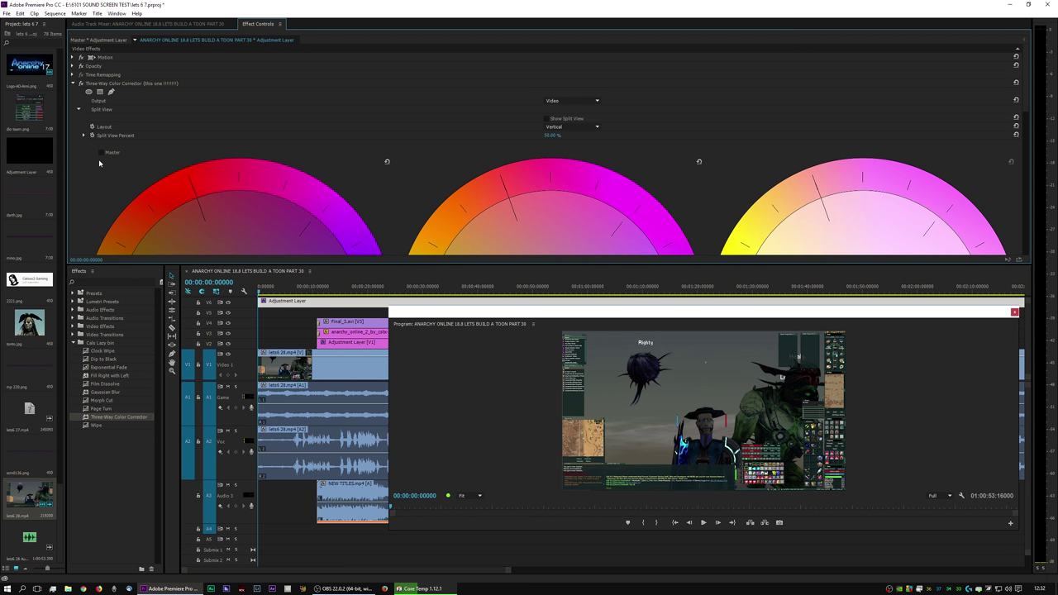
pyautogui.scroll(-5, 222, 144)
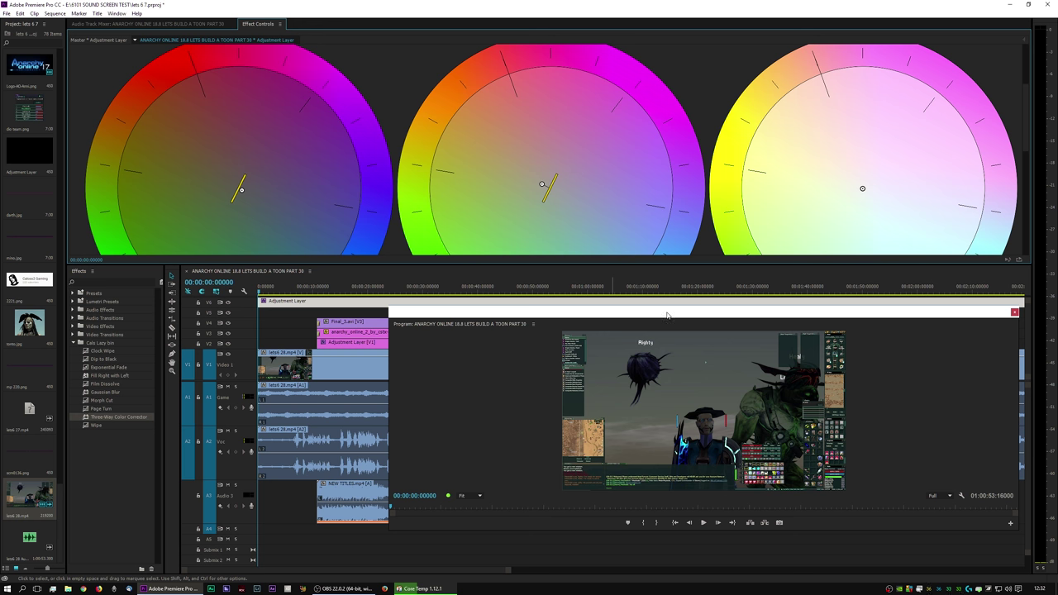
pyautogui.moveTo(671, 316); pyautogui.dragTo(623, 252)
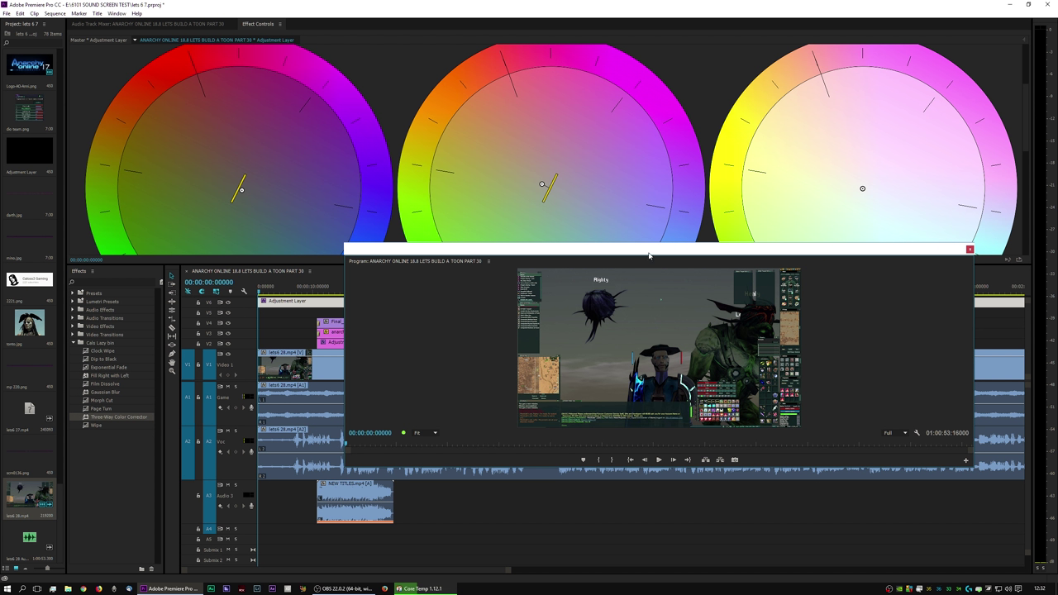
pyautogui.moveTo(650, 254); pyautogui.dragTo(649, 263)
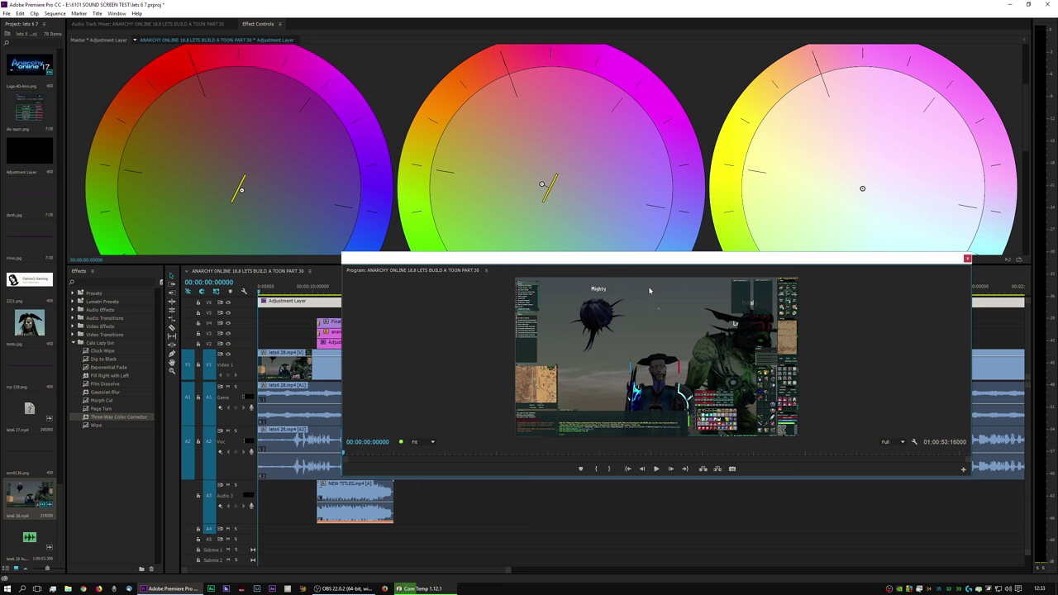
pyautogui.moveTo(650, 261); pyautogui.dragTo(658, 294)
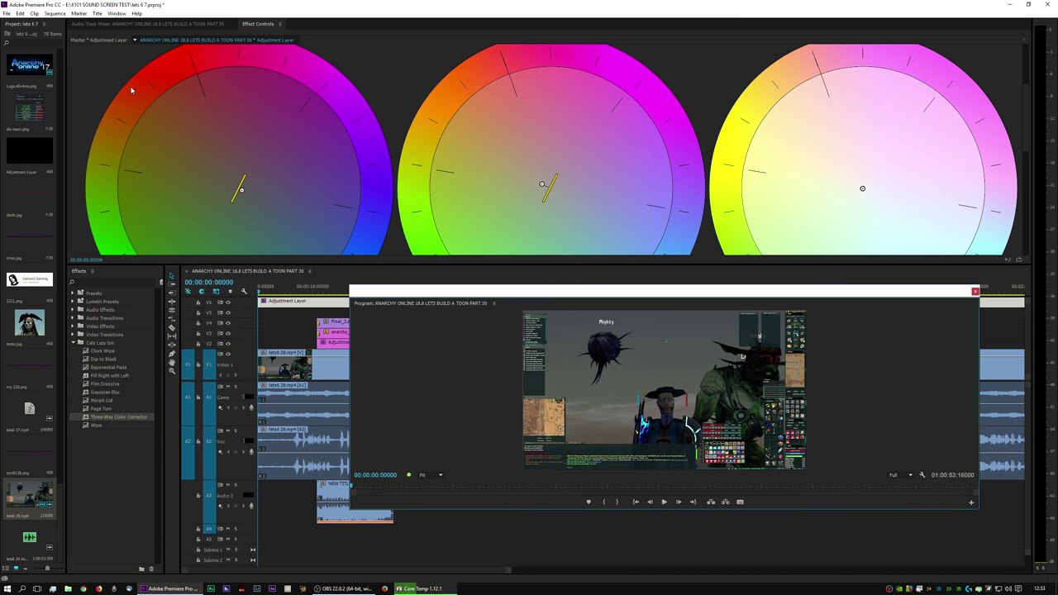
pyautogui.scroll(-4, 461, 201)
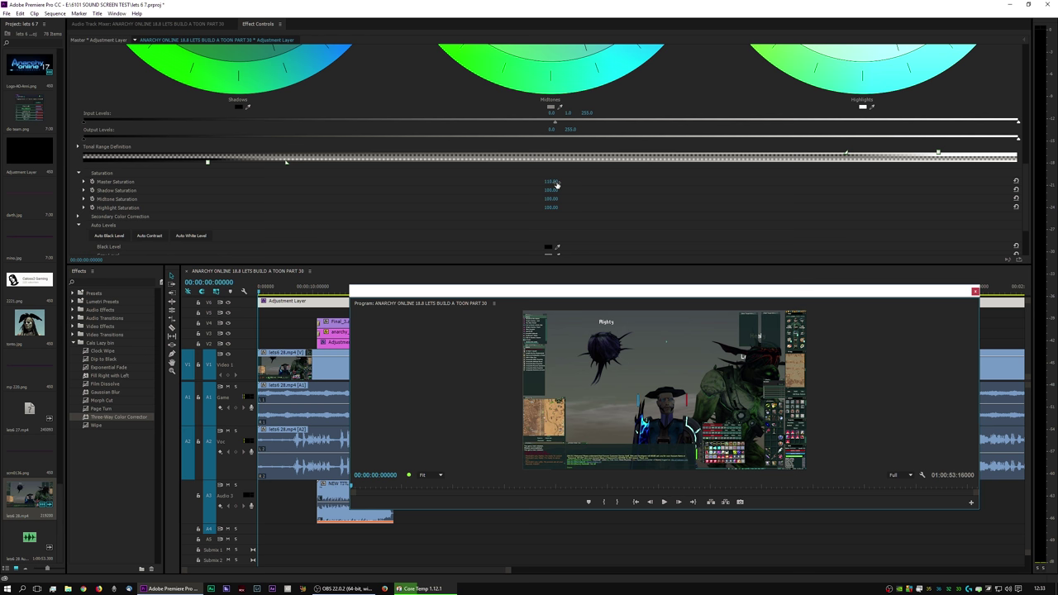
pyautogui.moveTo(556, 185); pyautogui.dragTo(463, 184)
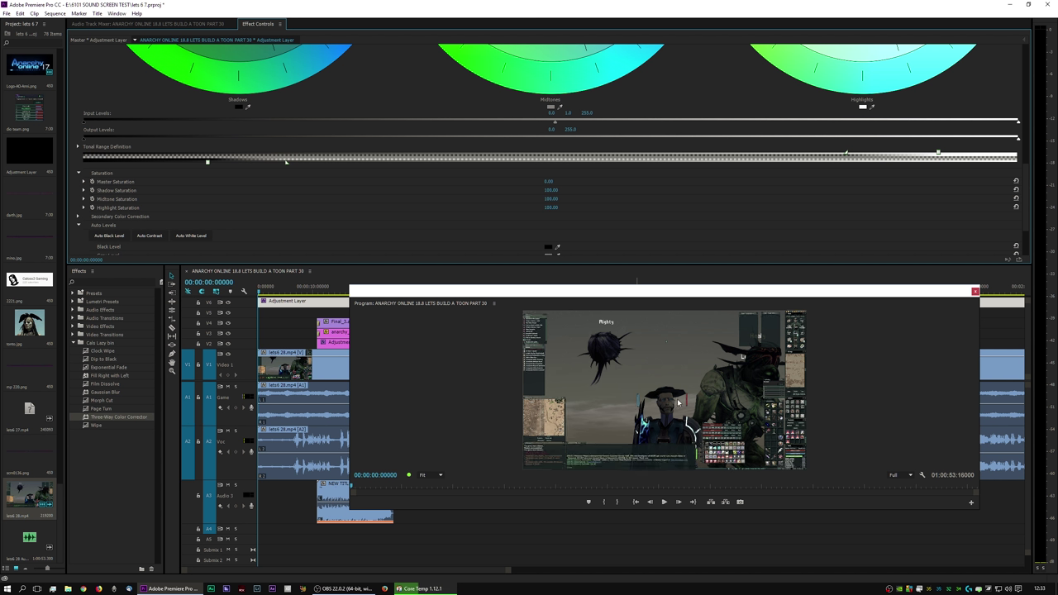
pyautogui.moveTo(553, 182); pyautogui.dragTo(661, 182)
pyautogui.click(551, 181)
pyautogui.write('100')
pyautogui.press('Return')
pyautogui.write('0')
pyautogui.press('Return')
# - Scroll through the Three-Way Color Corrector settings and collapse the effect
pyautogui.scroll(5, 252, 178)
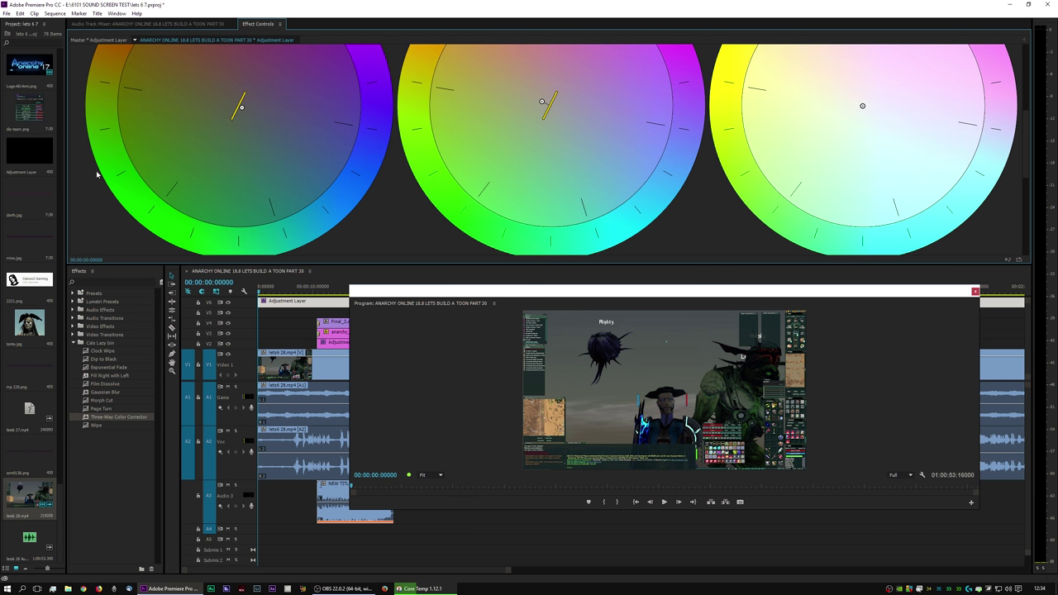
pyautogui.scroll(4, 83, 88)
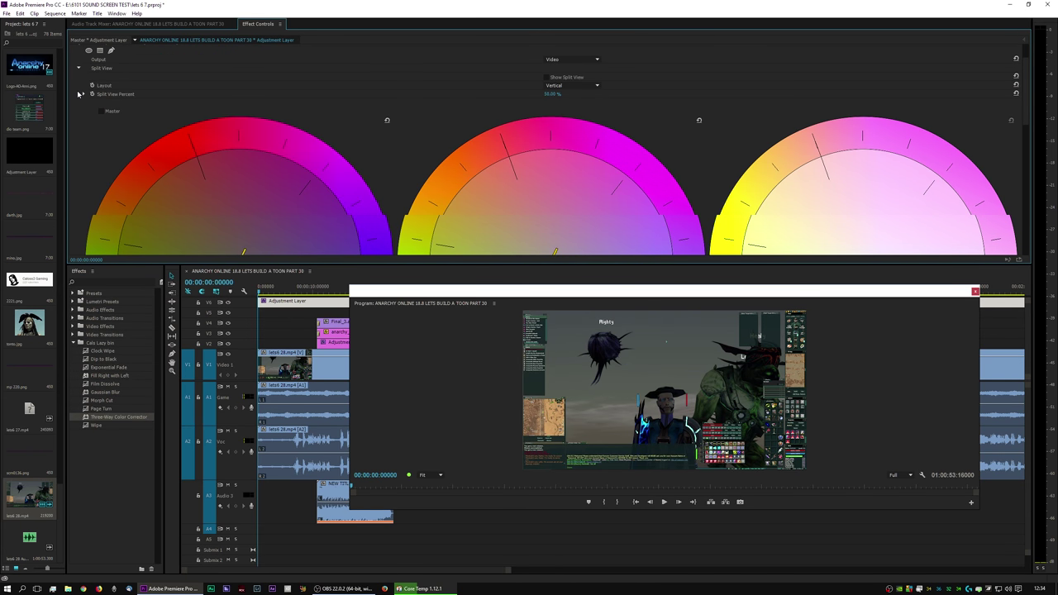
pyautogui.scroll(-3, 273, 162)
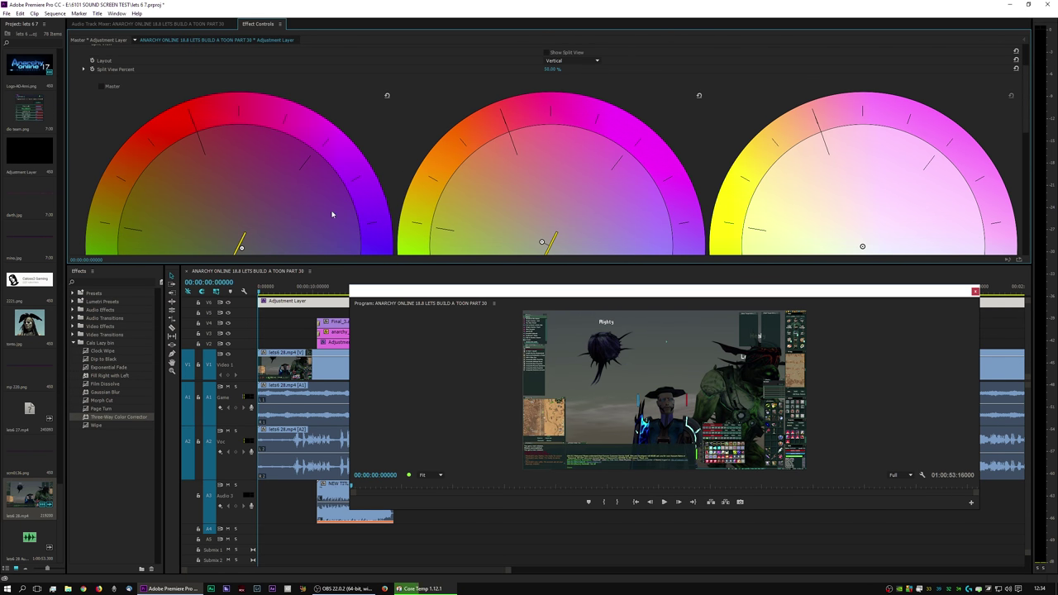
pyautogui.scroll(-4, 345, 181)
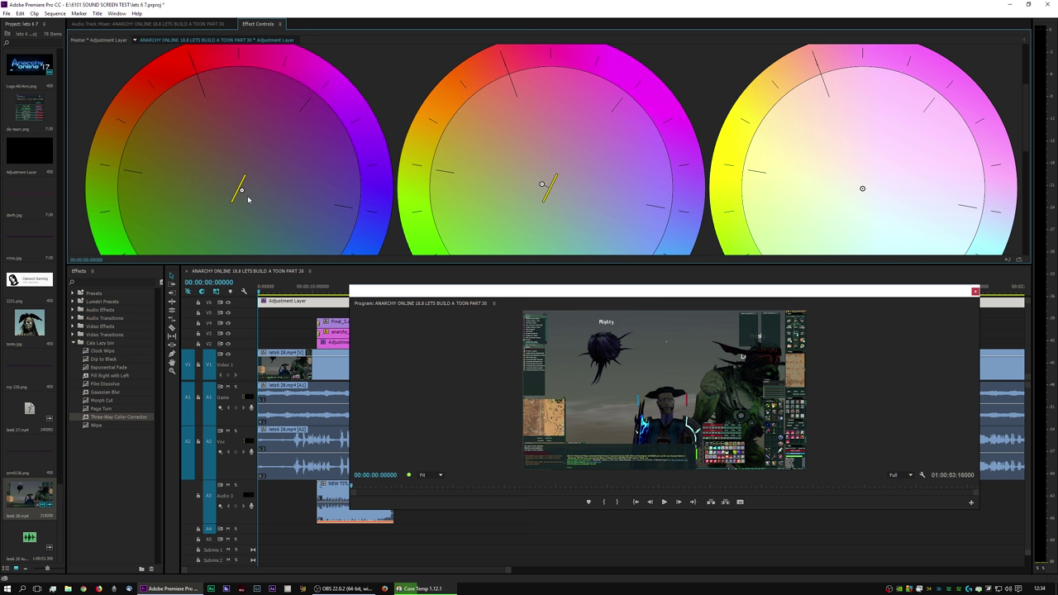
pyautogui.scroll(-4, 315, 193)
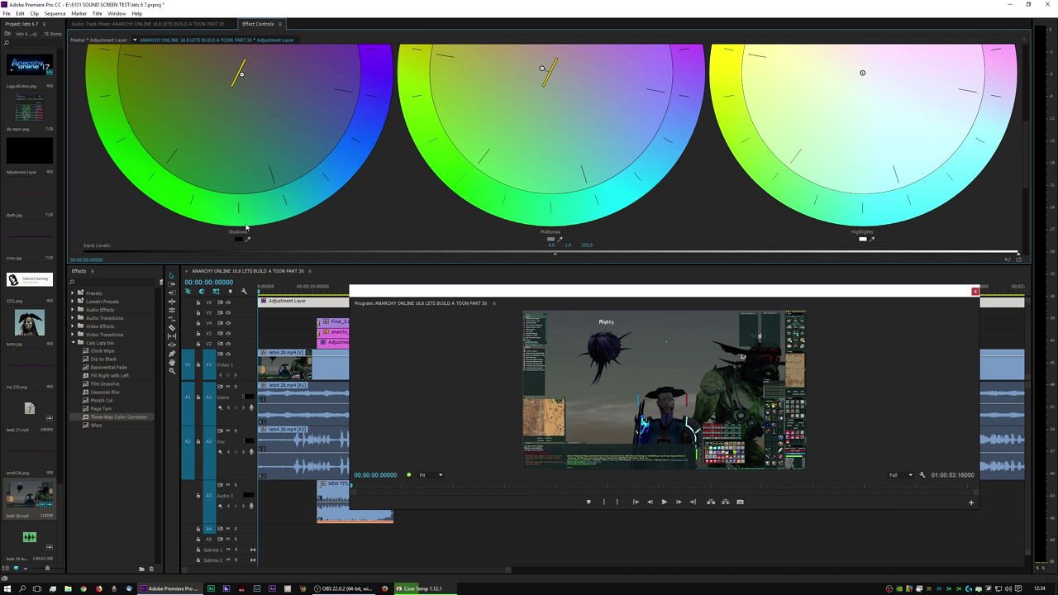
pyautogui.scroll(3, 383, 230)
pyautogui.scroll(2, 278, 199)
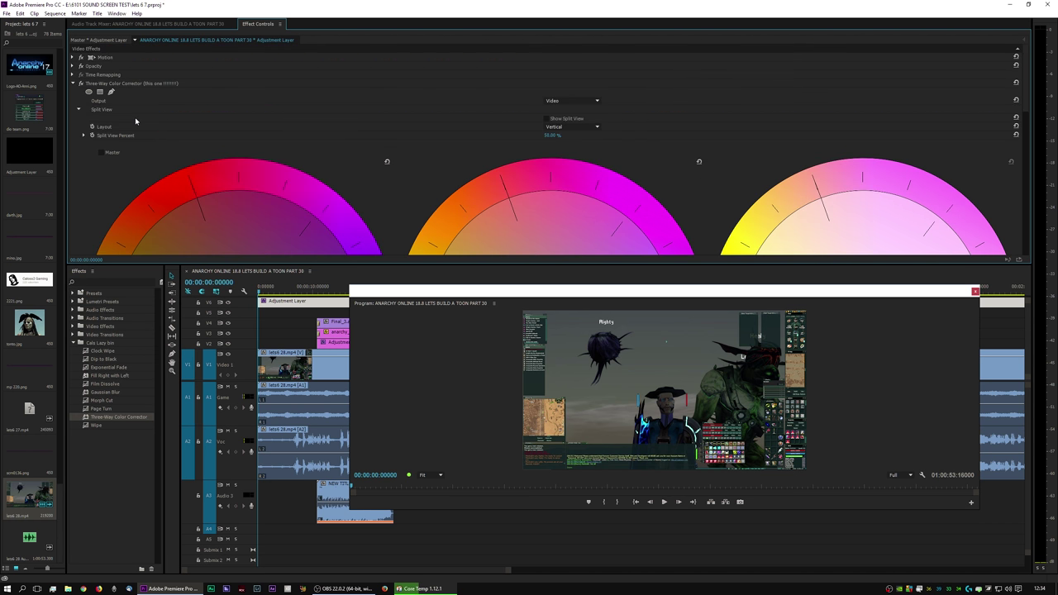
pyautogui.click(72, 84)
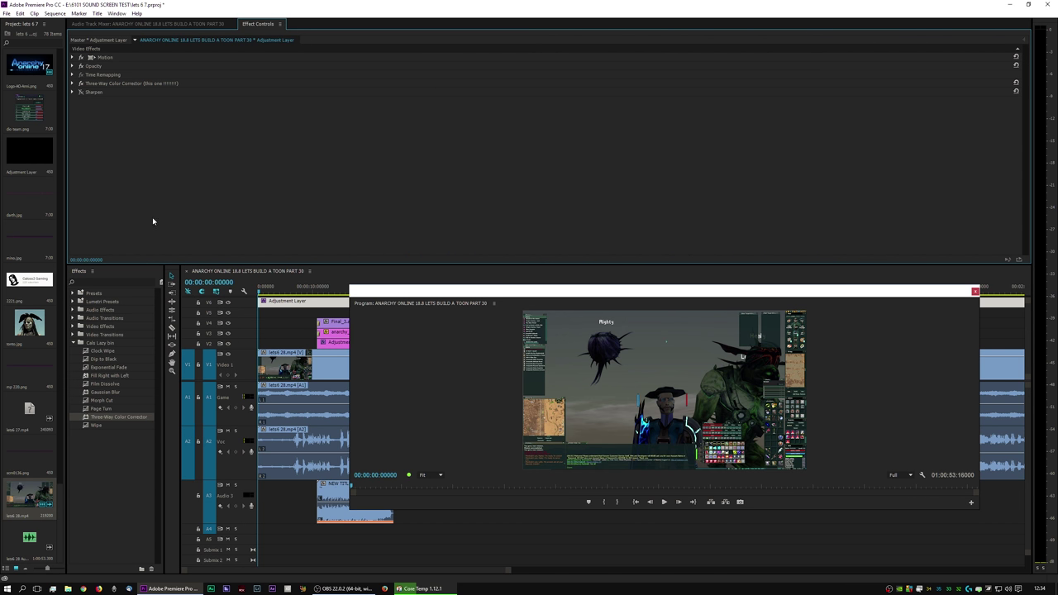
# - Expand Sharpen and drag its Sharpen Amount down to 0
pyautogui.click(73, 92)
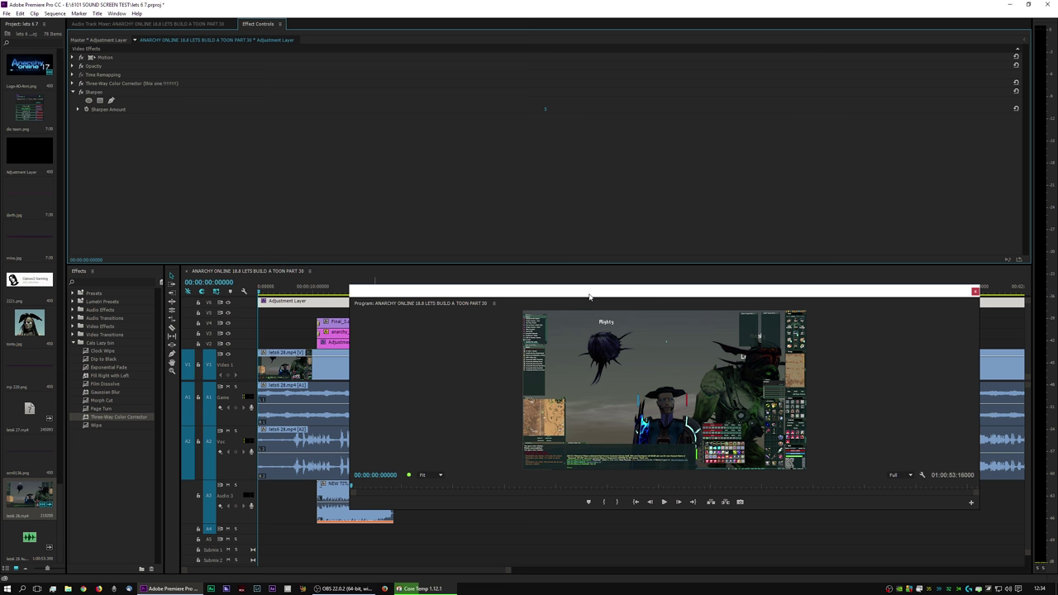
pyautogui.moveTo(590, 296); pyautogui.dragTo(583, 204)
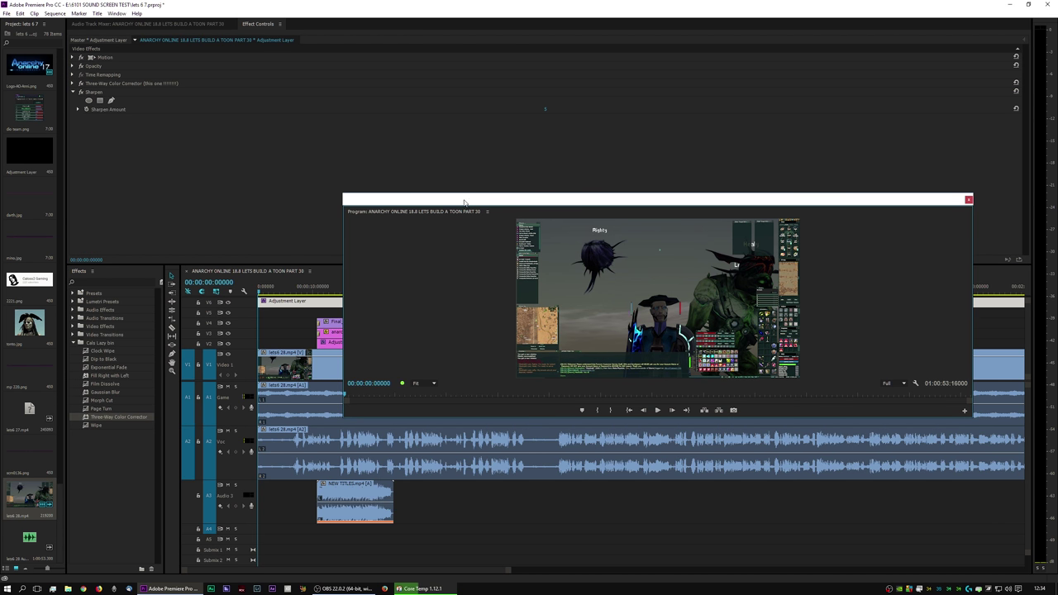
pyautogui.click(79, 110)
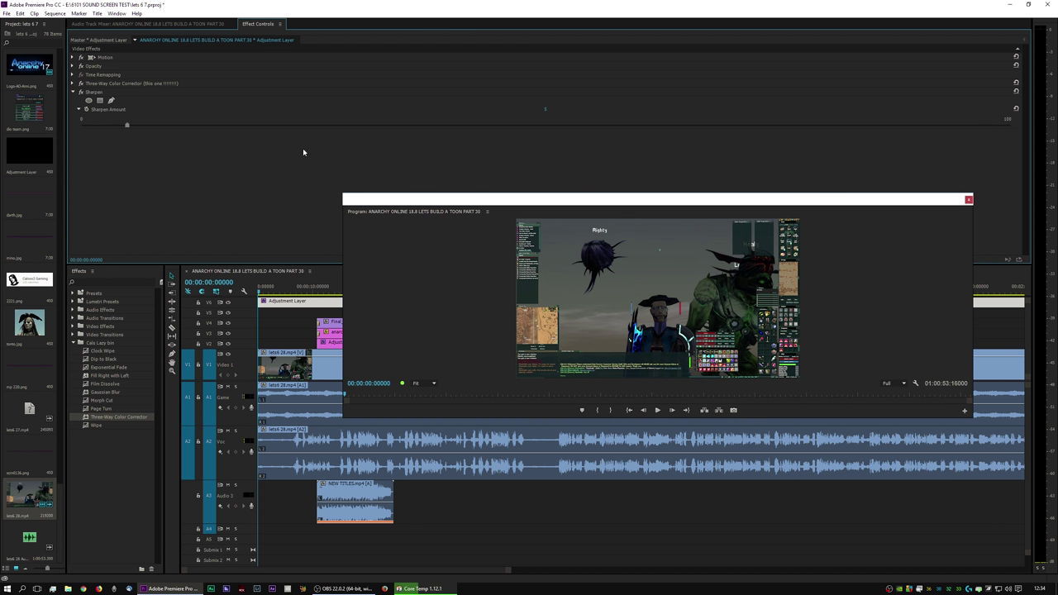
pyautogui.moveTo(128, 127); pyautogui.dragTo(80, 124)
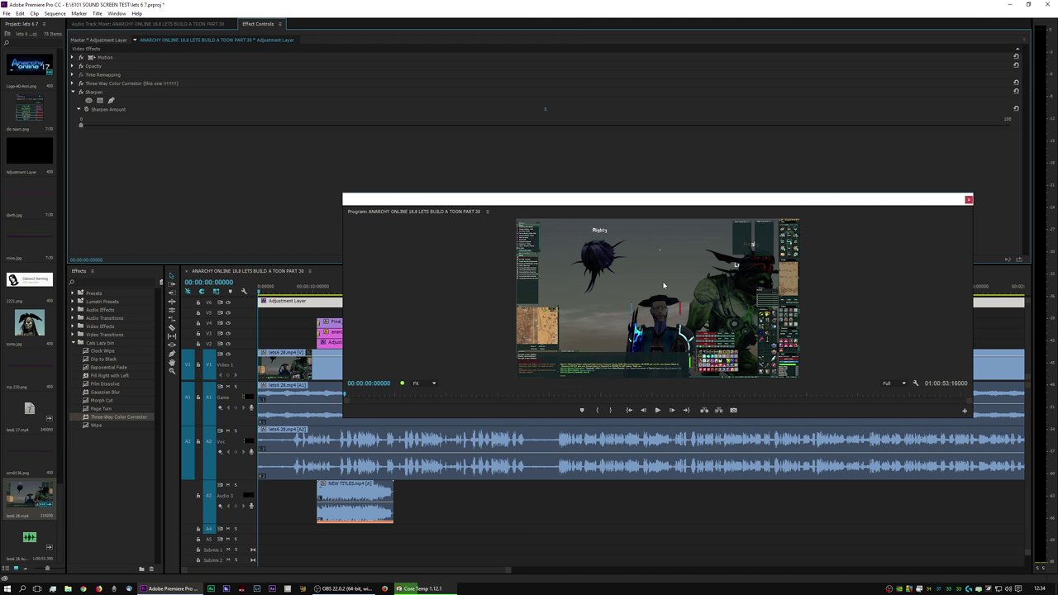
pyautogui.moveTo(807, 200); pyautogui.dragTo(536, 152)
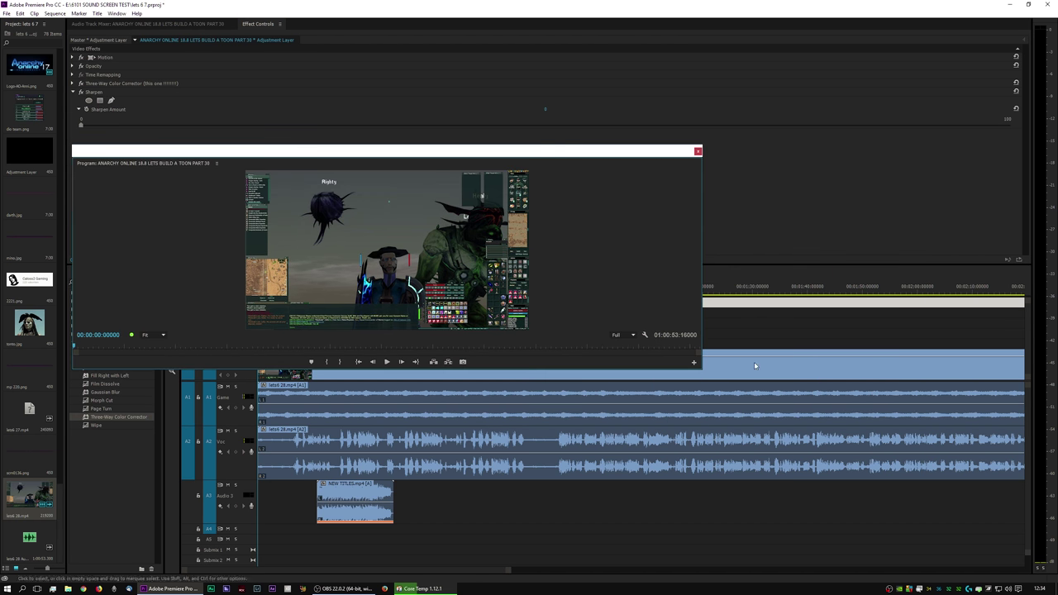
# - Enlarge the preview and scrub Sharpen Amount up to extreme values to preview it
pyautogui.moveTo(702, 371); pyautogui.dragTo(1015, 565)
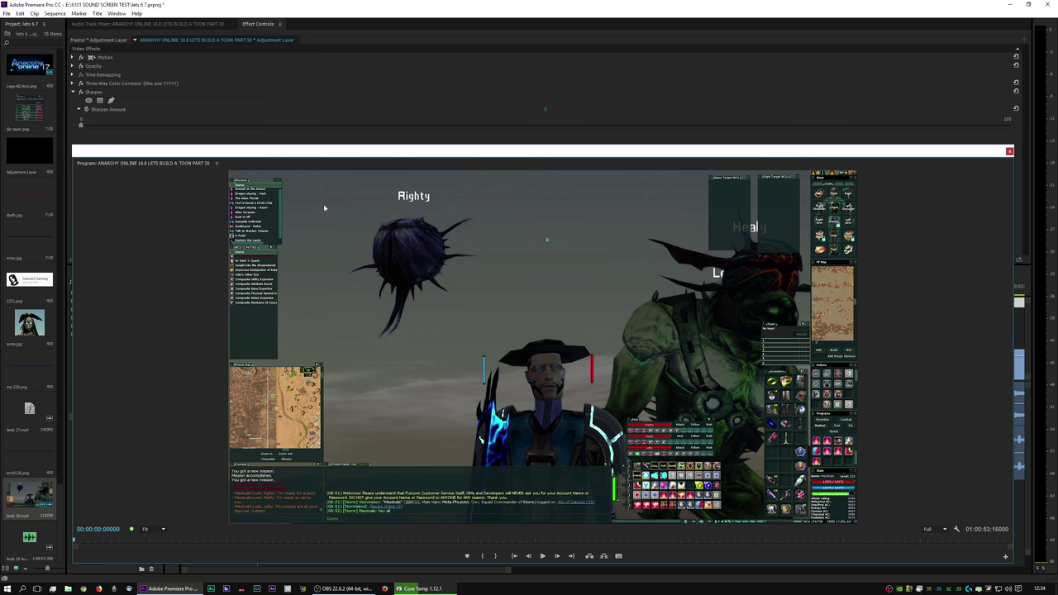
pyautogui.click(83, 127)
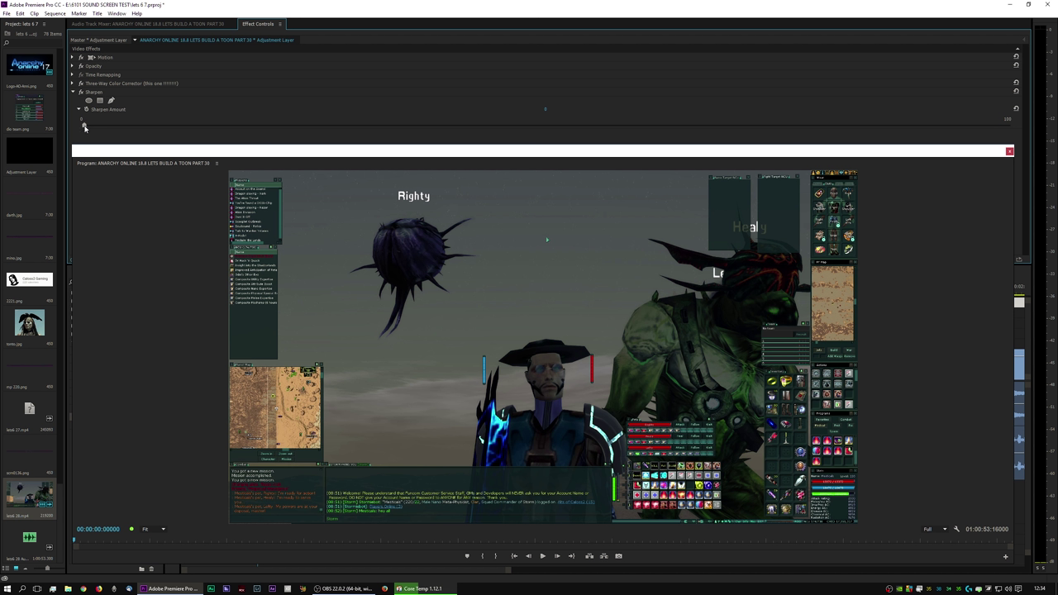
pyautogui.moveTo(83, 127); pyautogui.dragTo(323, 126)
pyautogui.moveTo(515, 147); pyautogui.dragTo(632, 151)
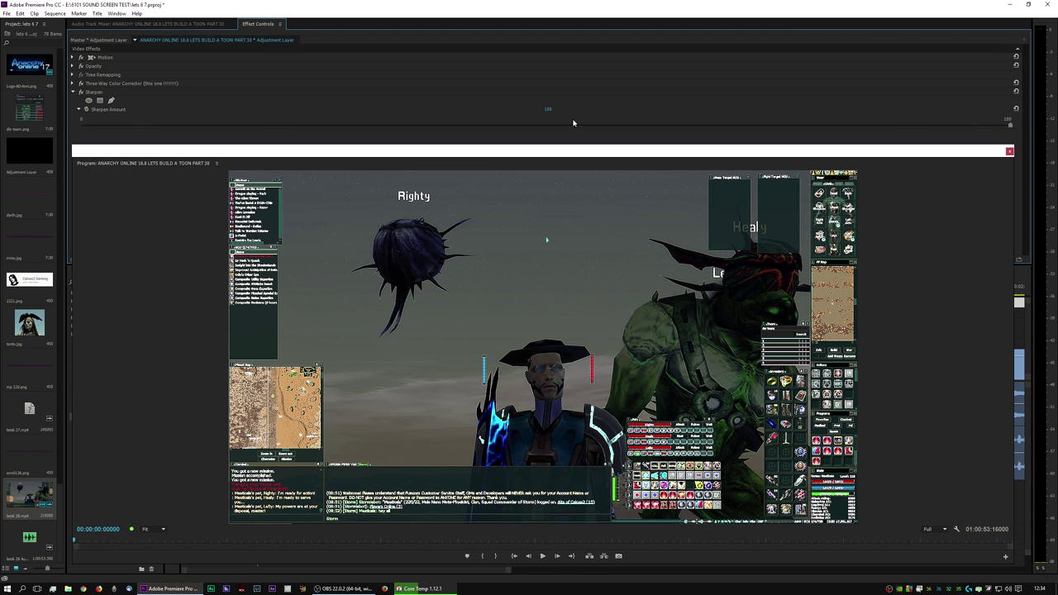
pyautogui.moveTo(548, 109); pyautogui.dragTo(599, 108)
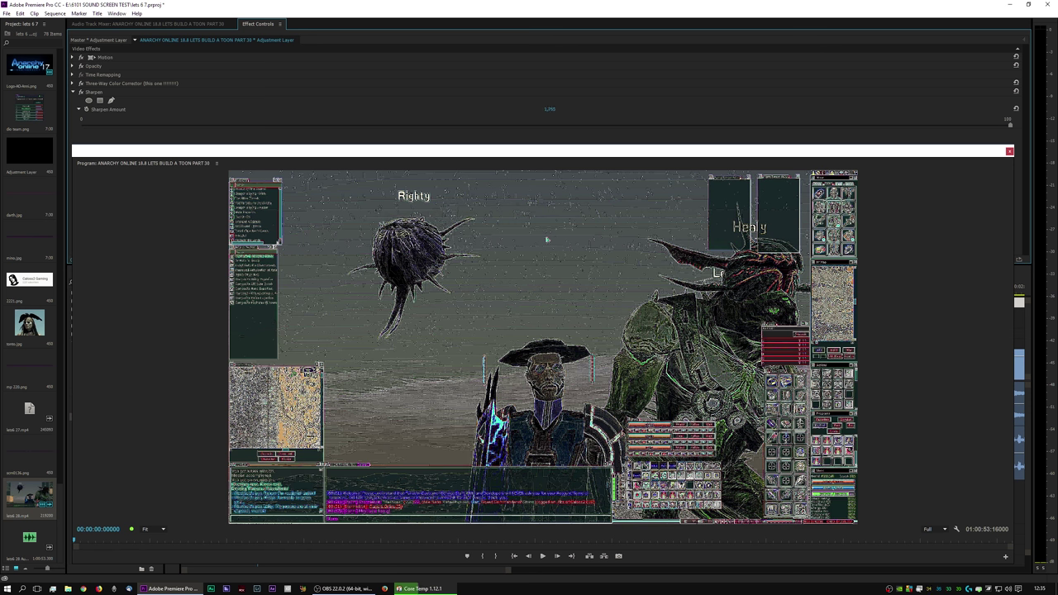
pyautogui.moveTo(550, 108); pyautogui.dragTo(480, 108)
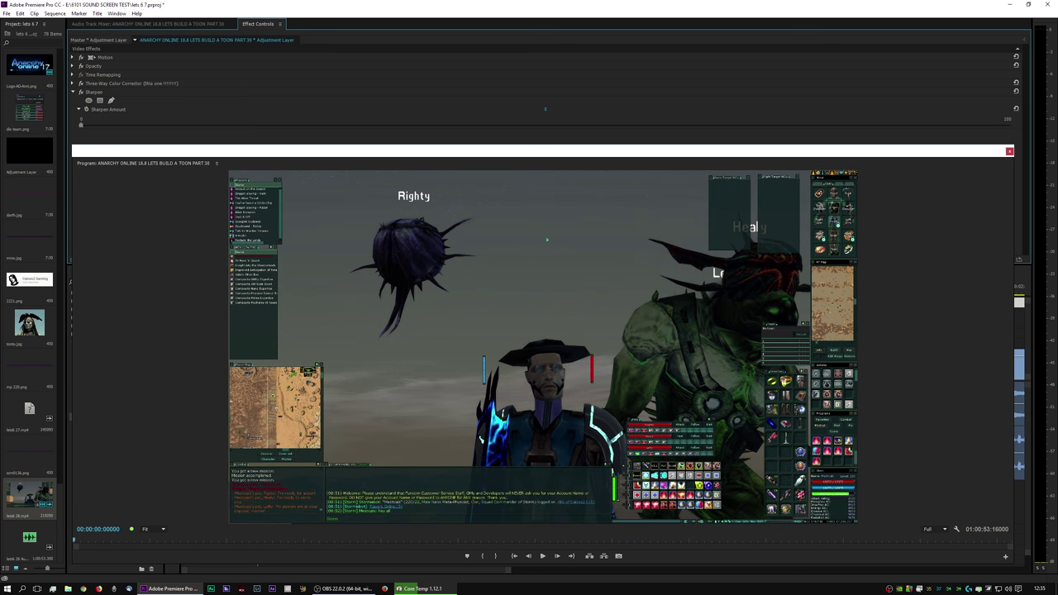
# - Set Sharpen Amount to 5 and shrink the preview window
pyautogui.click(544, 109)
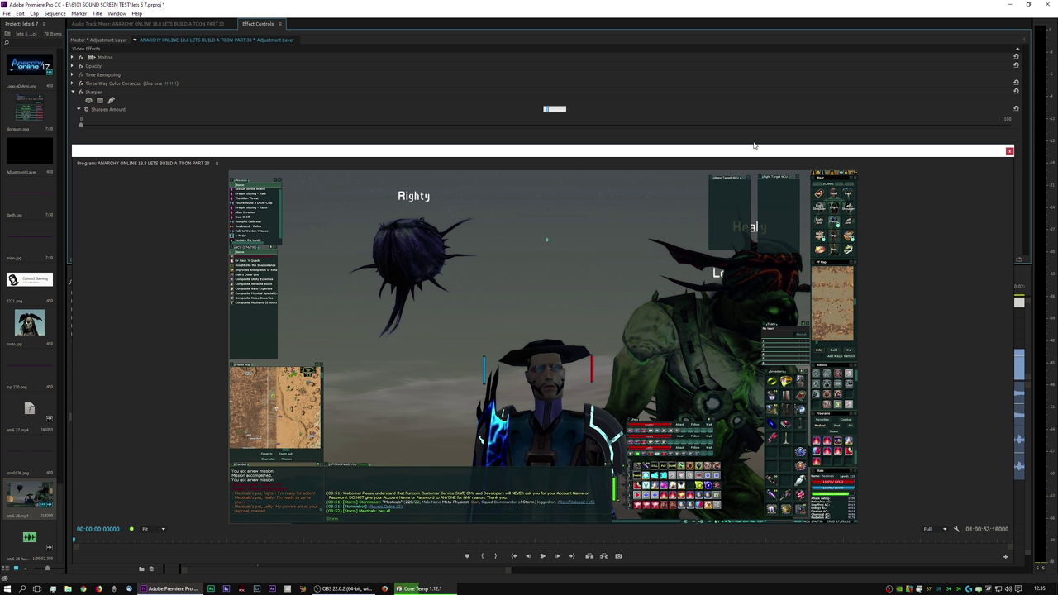
pyautogui.write('5')
pyautogui.press('Return')
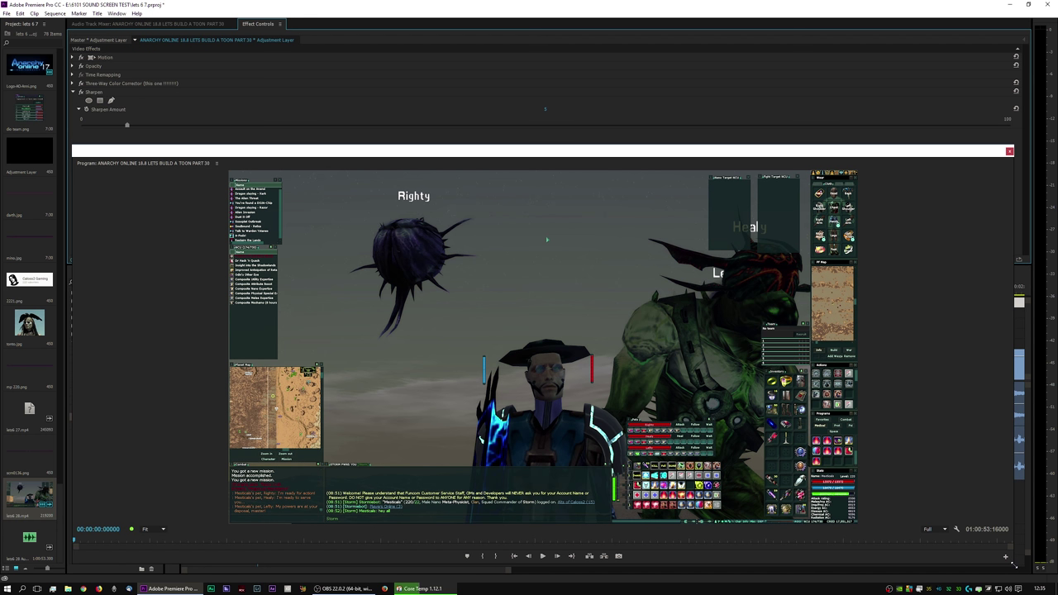
pyautogui.moveTo(734, 452); pyautogui.dragTo(670, 438)
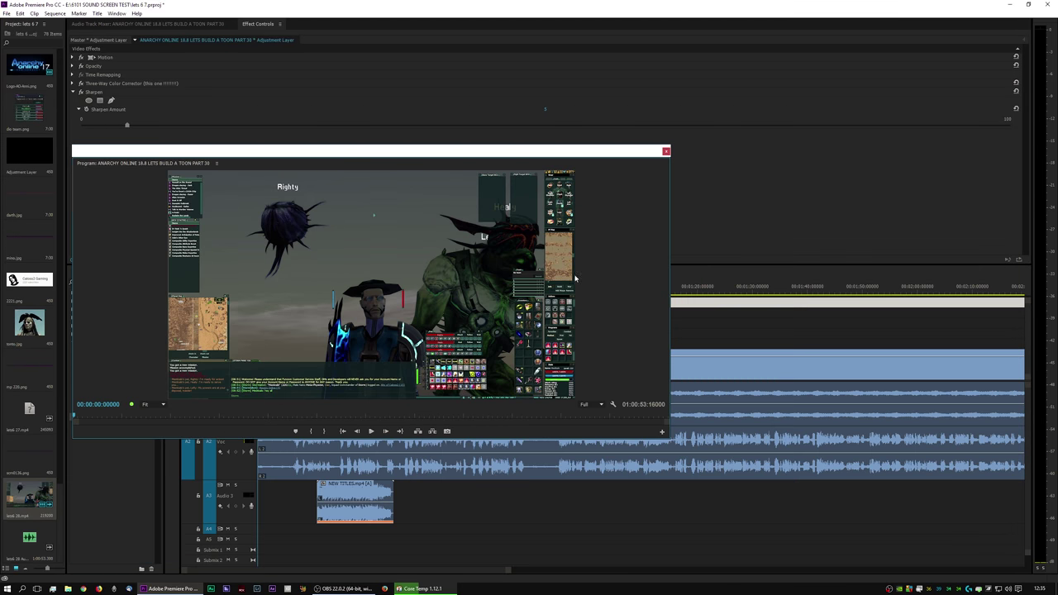
# - Place the preview at top right, show the Audio Track Mixer, and enlarge the timeline
pyautogui.moveTo(388, 156); pyautogui.dragTo(713, 126)
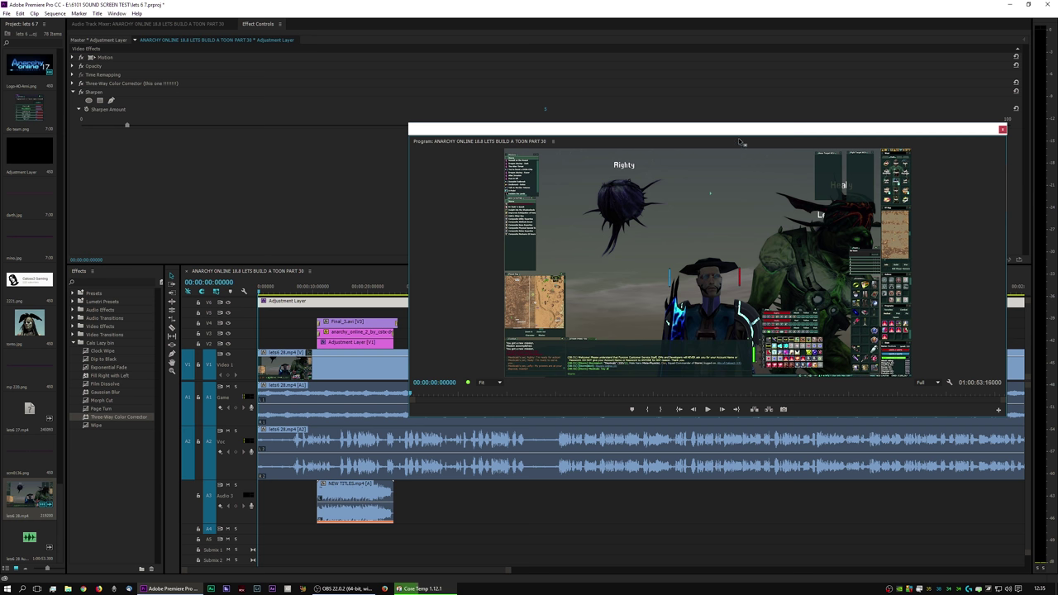
pyautogui.moveTo(741, 132); pyautogui.dragTo(663, 22)
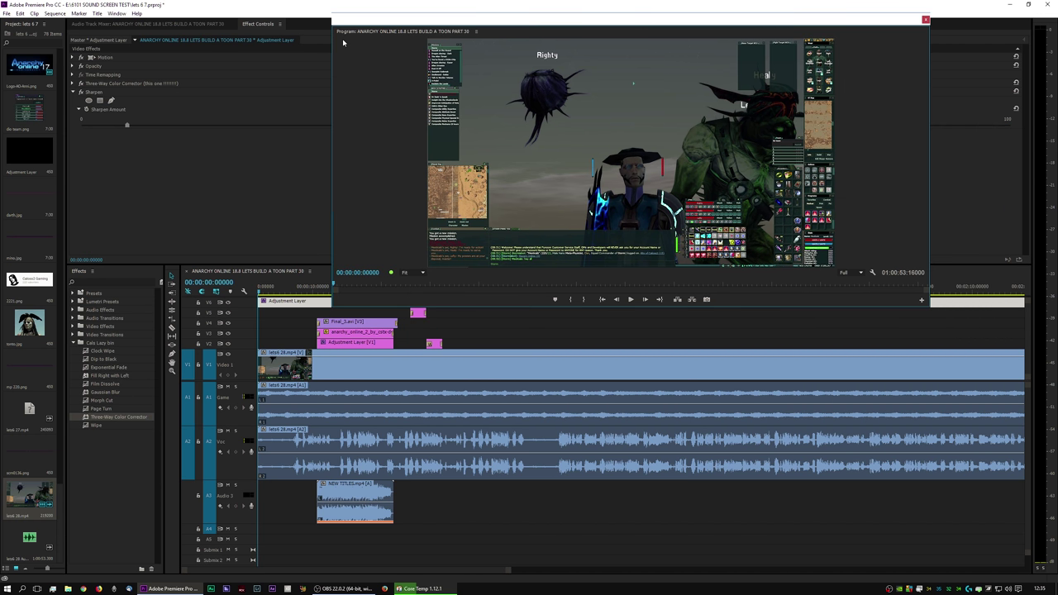
pyautogui.click(219, 26)
pyautogui.moveTo(561, 22); pyautogui.dragTo(655, 8)
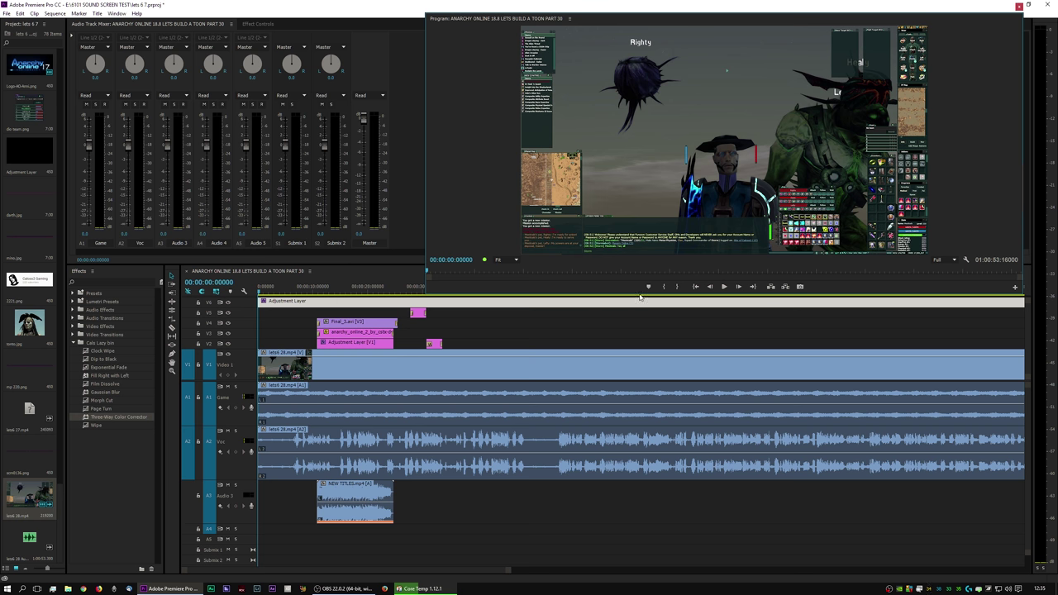
pyautogui.click(636, 266)
pyautogui.moveTo(636, 266); pyautogui.dragTo(634, 241)
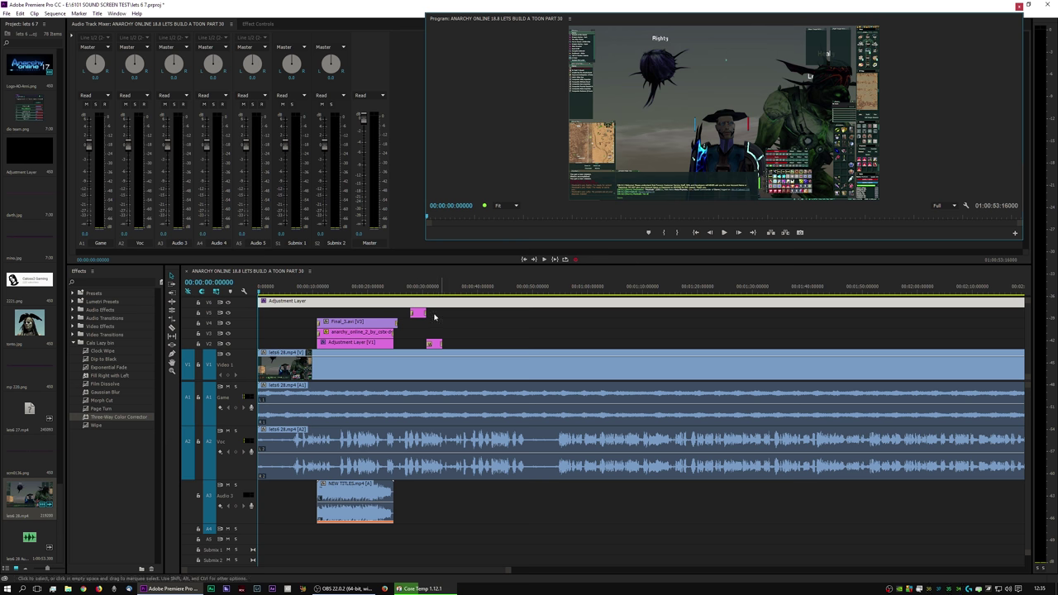
pyautogui.click(512, 379)
# - Play through the lets6 28.mp4 gameplay to find where the action starts, at 01:14
pyautogui.moveTo(512, 379); pyautogui.dragTo(687, 379)
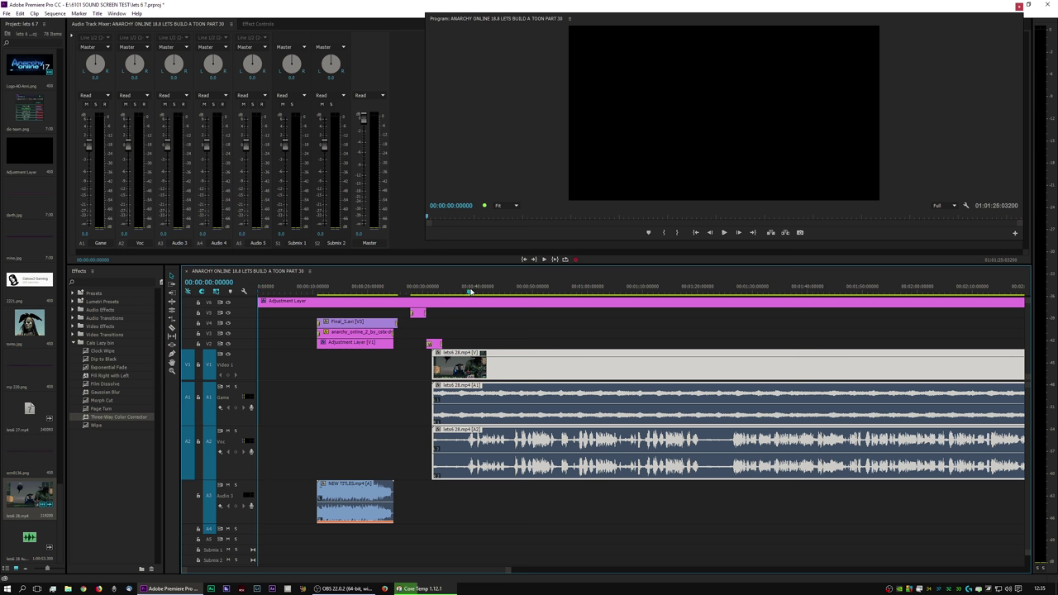
pyautogui.click(469, 288)
pyautogui.press('space')
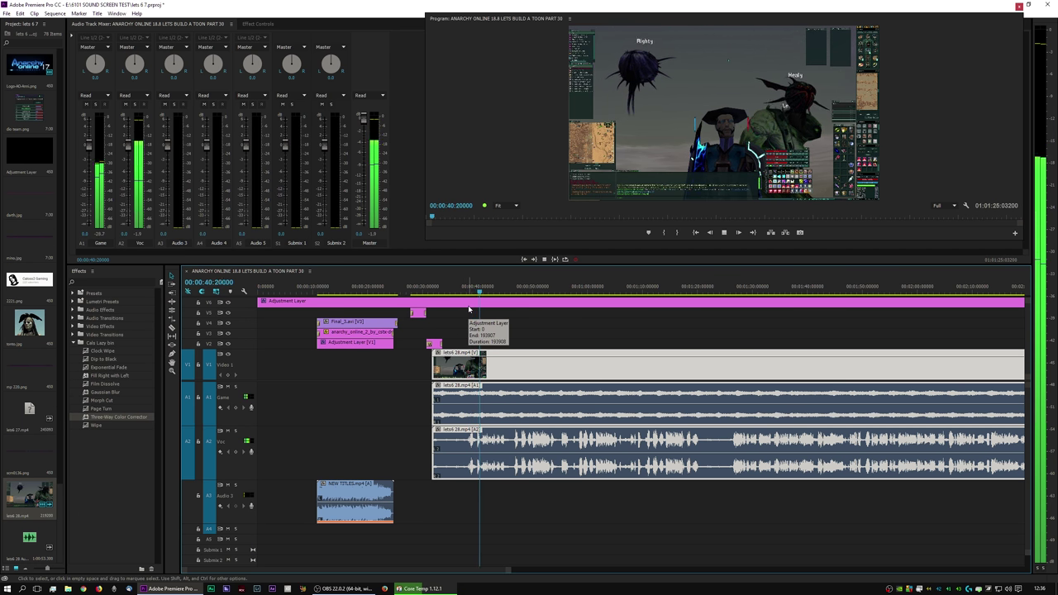
pyautogui.press('space')
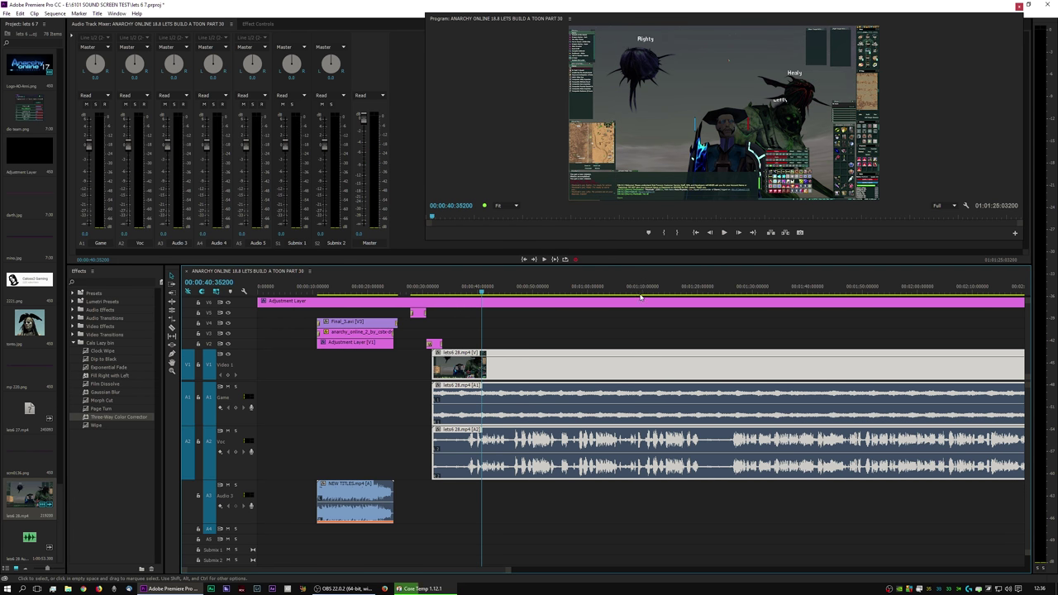
pyautogui.click(646, 289)
pyautogui.press('space')
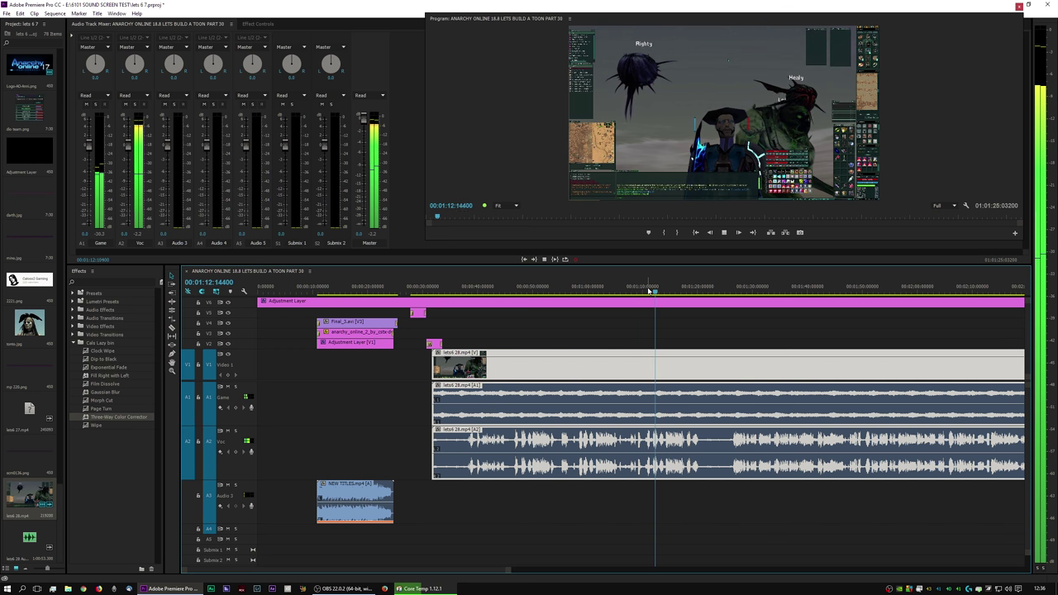
pyautogui.press('space')
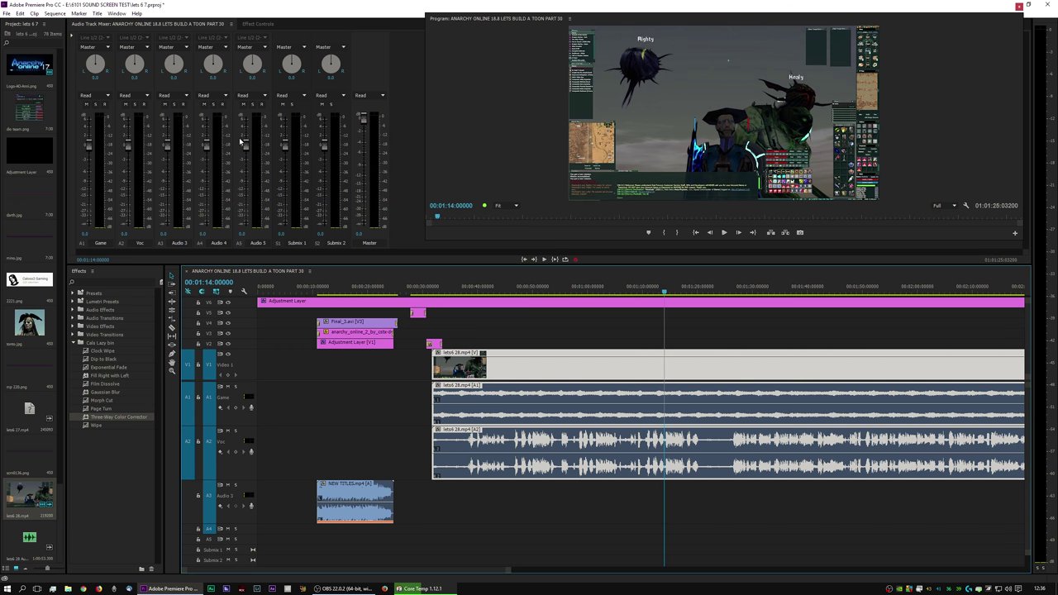
pyautogui.click(73, 36)
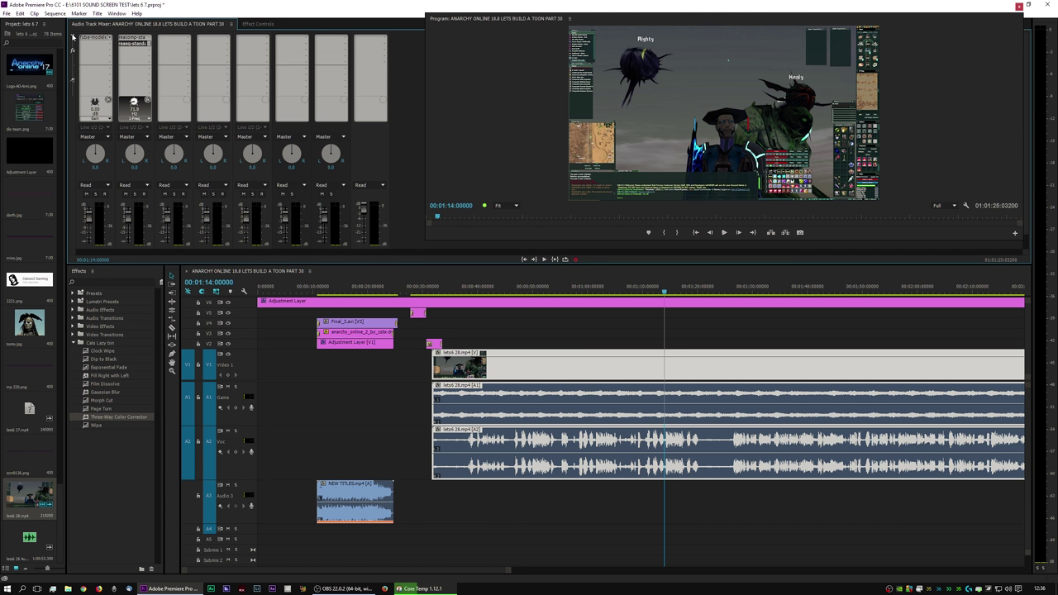
pyautogui.click(73, 36)
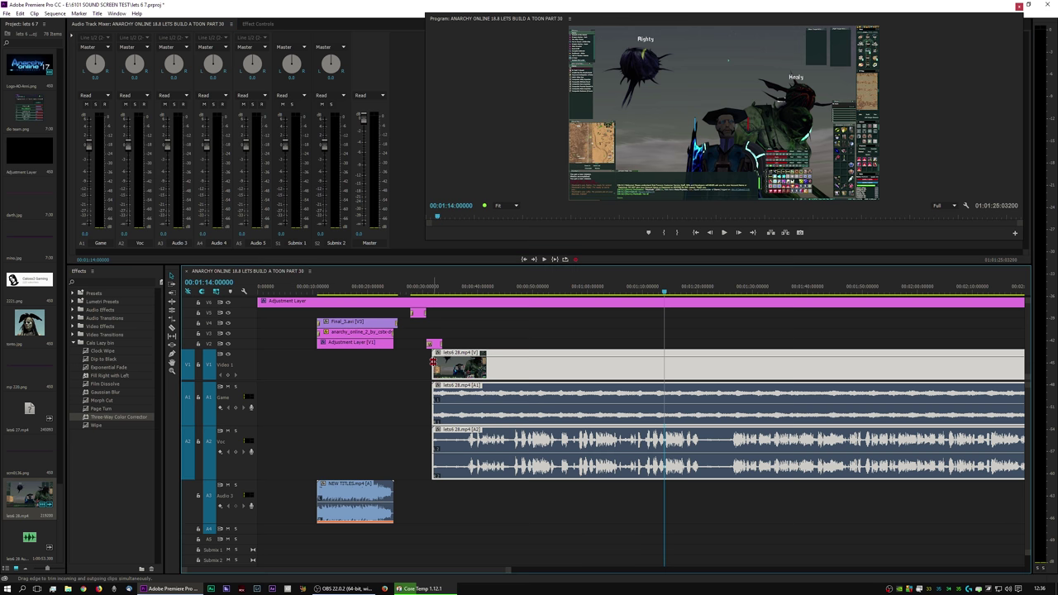
# - Trim the gameplay clip's start to 01:14 and move the clips back to 00:00:00
pyautogui.click(433, 362)
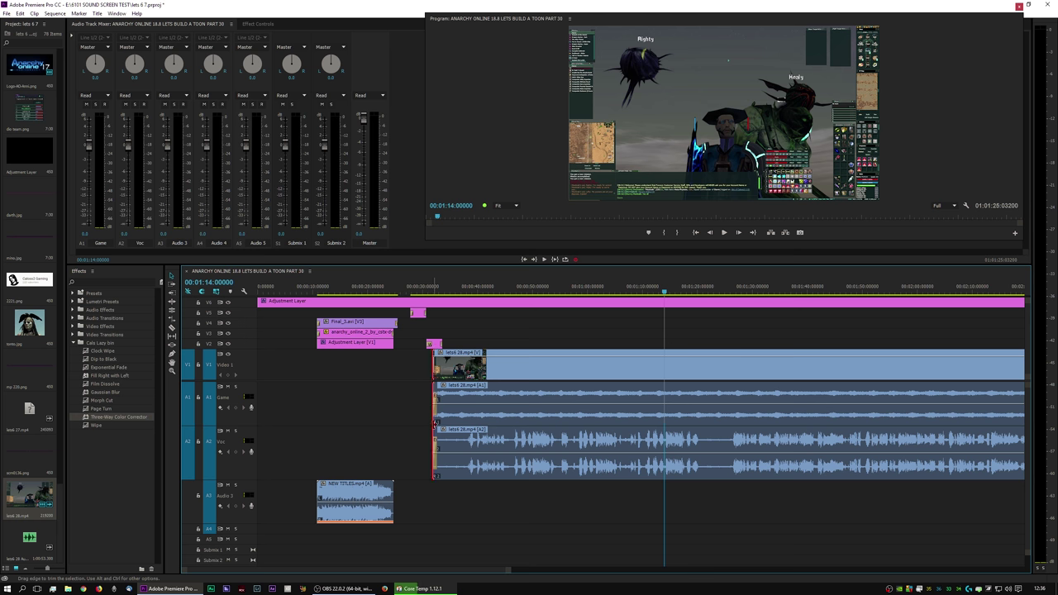
pyautogui.moveTo(434, 430); pyautogui.dragTo(663, 451)
pyautogui.moveTo(767, 377); pyautogui.dragTo(361, 378)
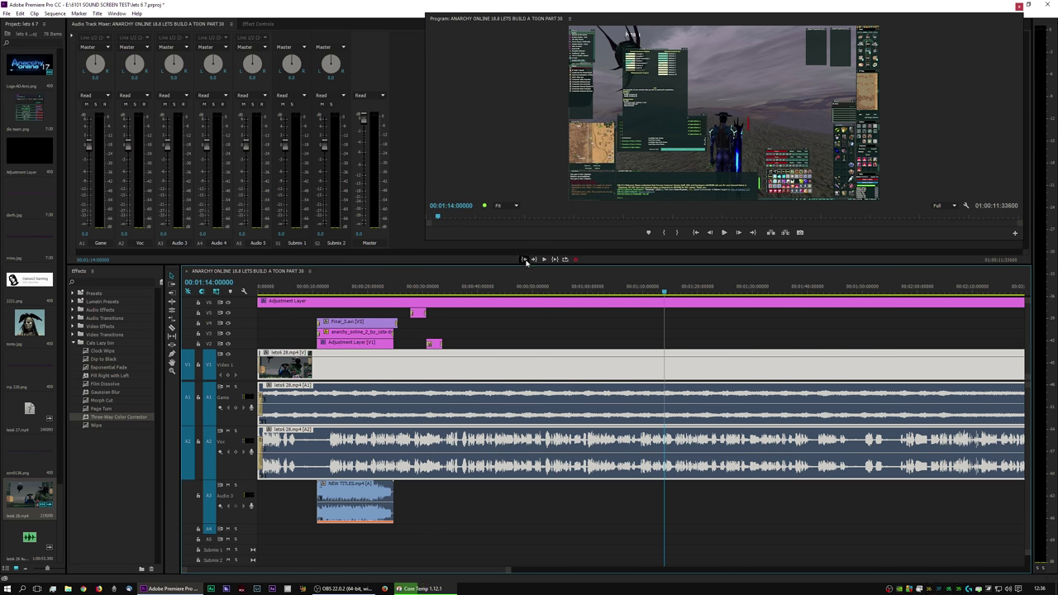
pyautogui.click(524, 259)
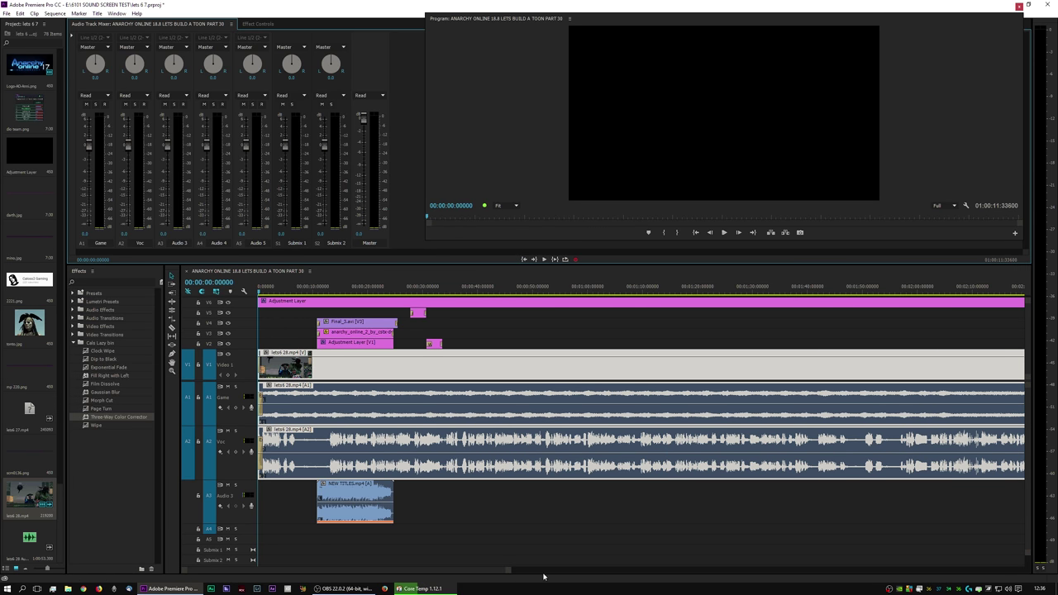
# - Zoom in on the timeline start and nudge the lets6 28.mp4 clips flush against 00:00:00
pyautogui.press('=')
pyautogui.press('=')
pyautogui.press('=')
pyautogui.press('=')
pyautogui.press('=')
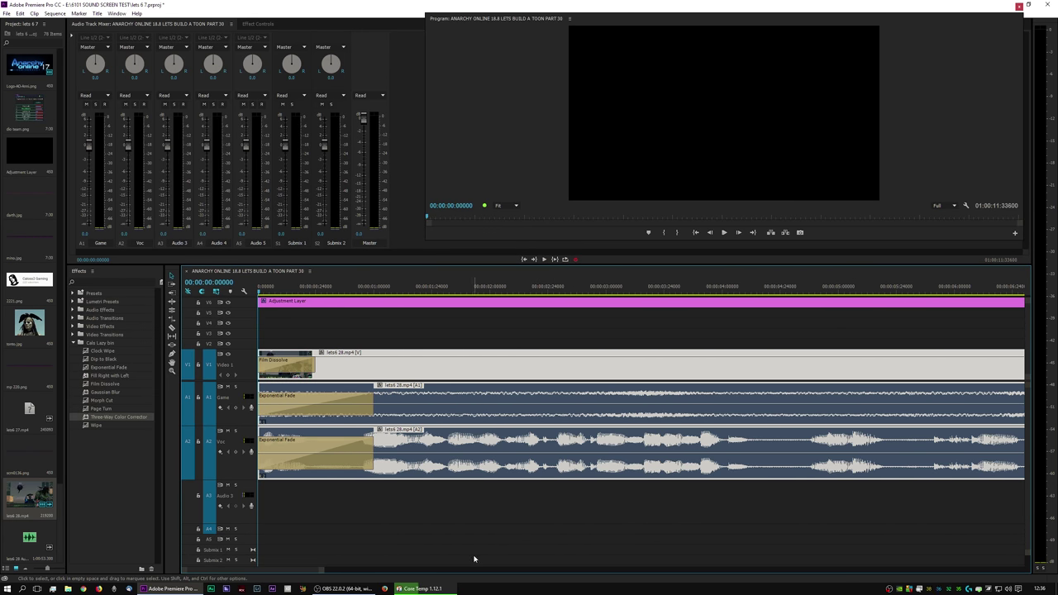
pyautogui.moveTo(327, 570); pyautogui.dragTo(359, 570)
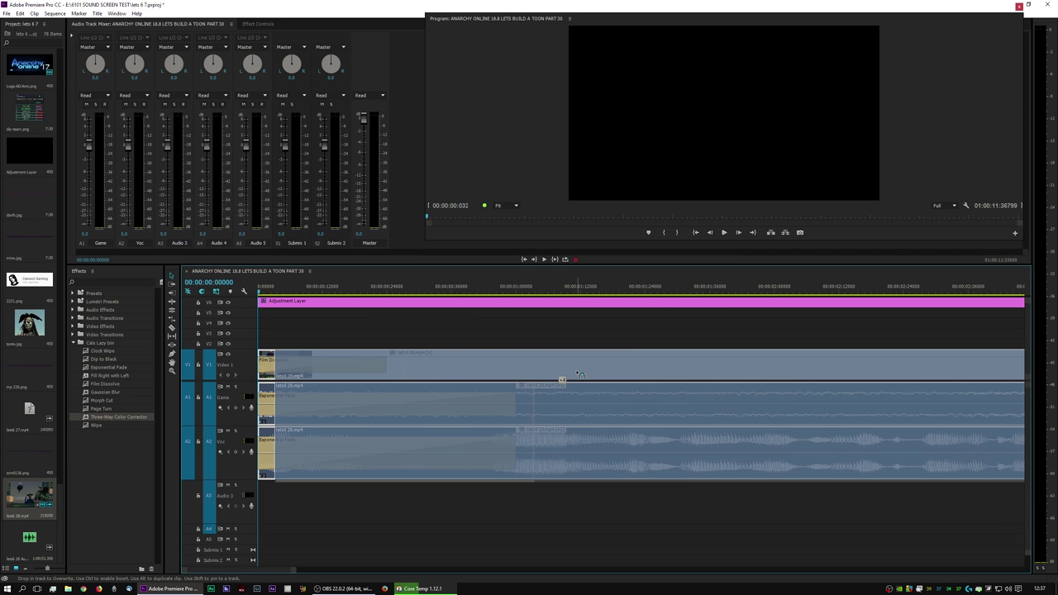
pyautogui.moveTo(260, 381)
pyautogui.mouseDown()
pyautogui.moveTo(276, 382)
pyautogui.moveTo(260, 382)
pyautogui.mouseUp()
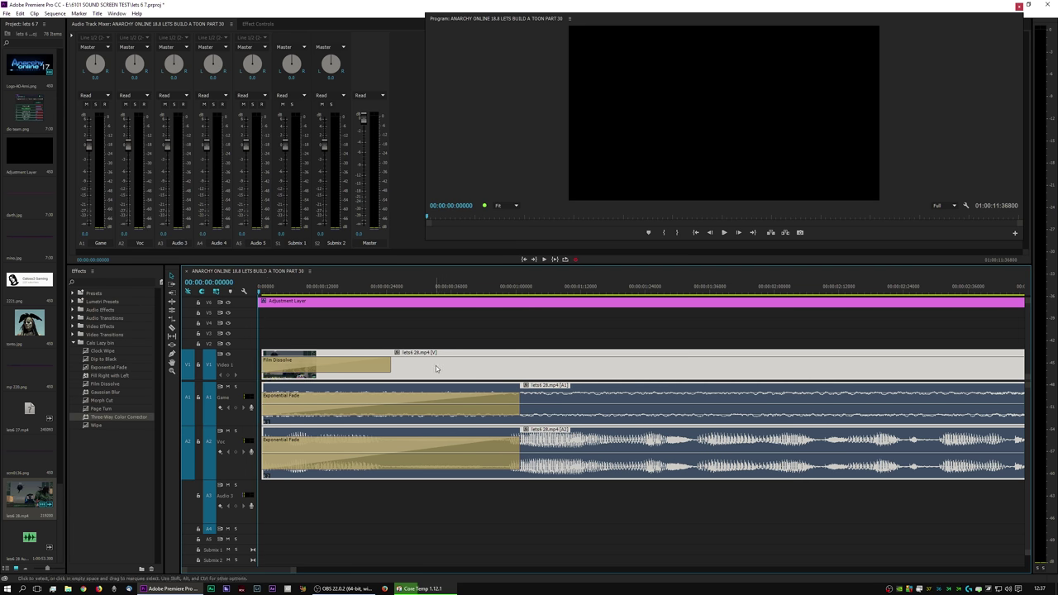
pyautogui.moveTo(436, 368); pyautogui.dragTo(450, 368)
pyautogui.moveTo(278, 377); pyautogui.dragTo(271, 386)
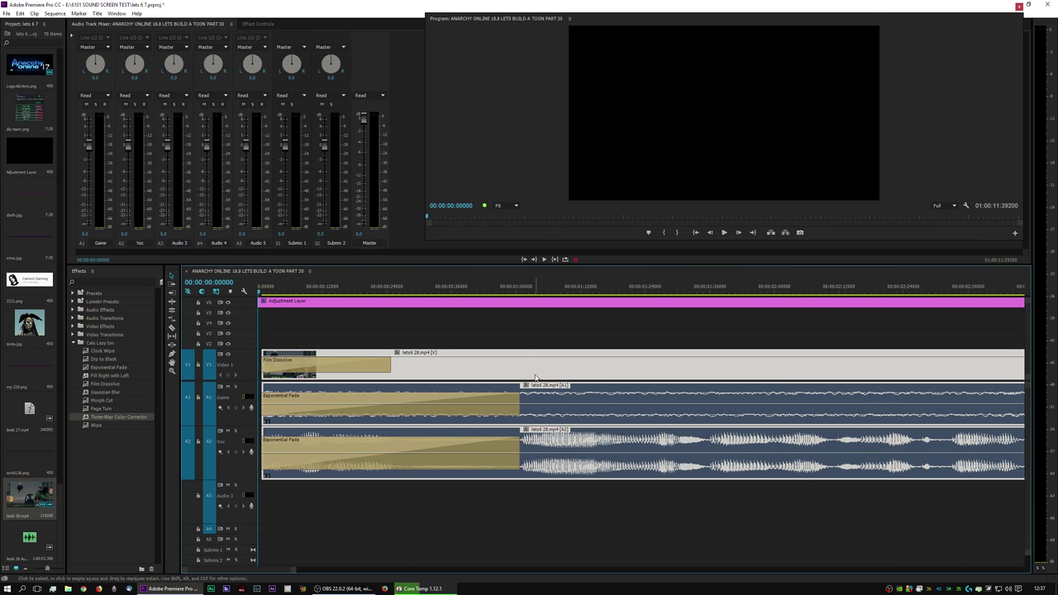
pyautogui.moveTo(534, 380); pyautogui.dragTo(530, 380)
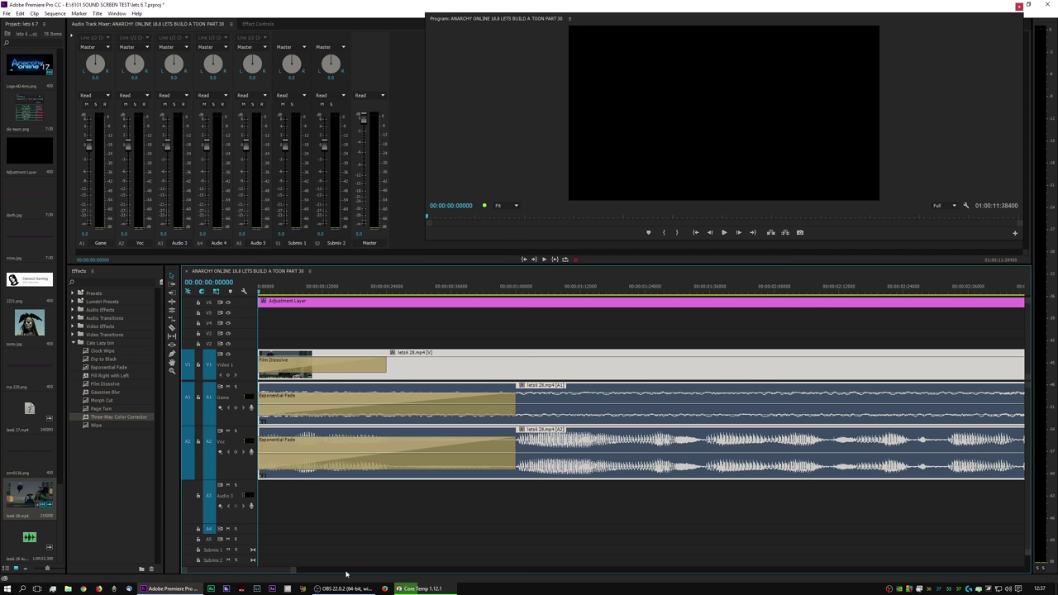
pyautogui.moveTo(293, 571); pyautogui.dragTo(342, 570)
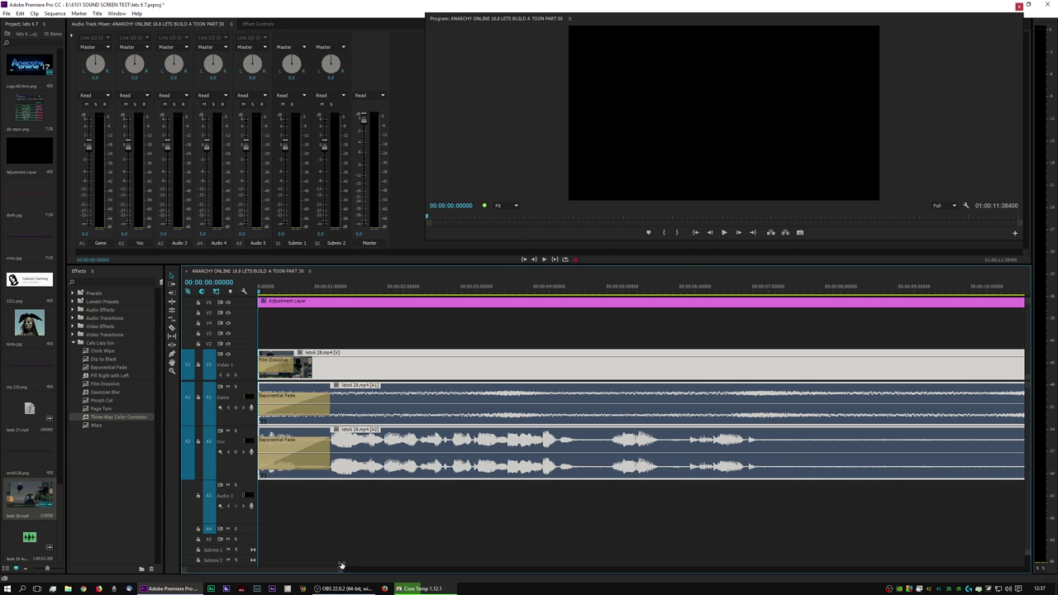
# - Trim the dead opening off the head of the lets6 28.mp4 gameplay clip
pyautogui.press('space')
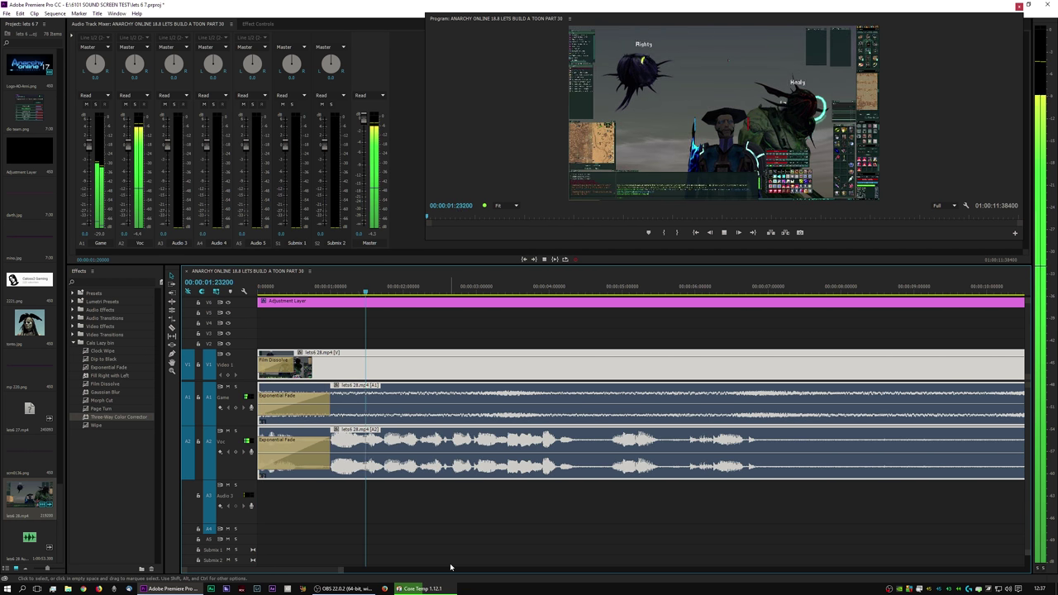
pyautogui.press('space')
pyautogui.press('-')
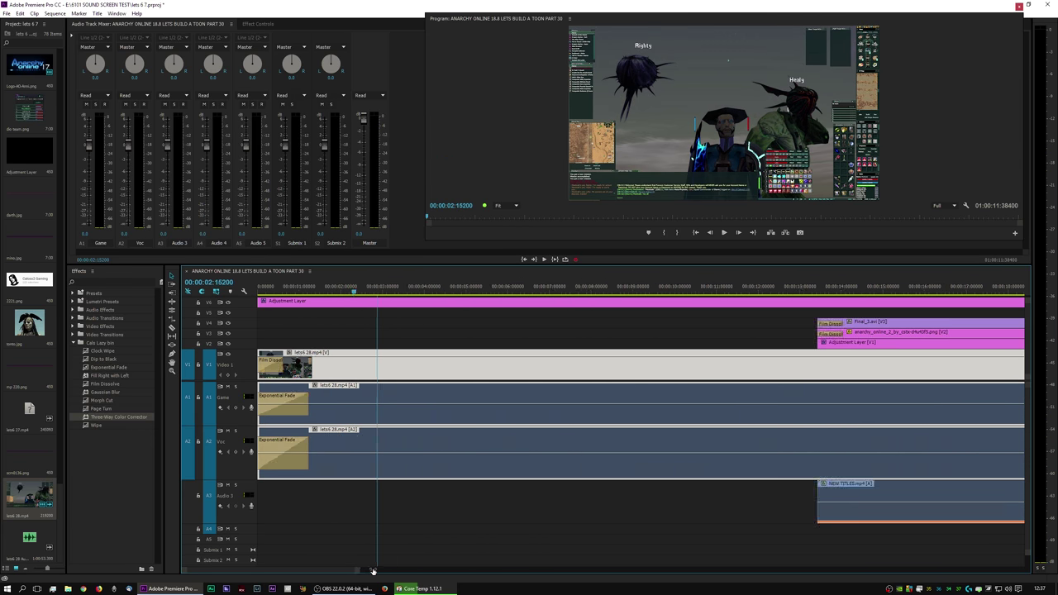
pyautogui.moveTo(355, 369); pyautogui.dragTo(548, 369)
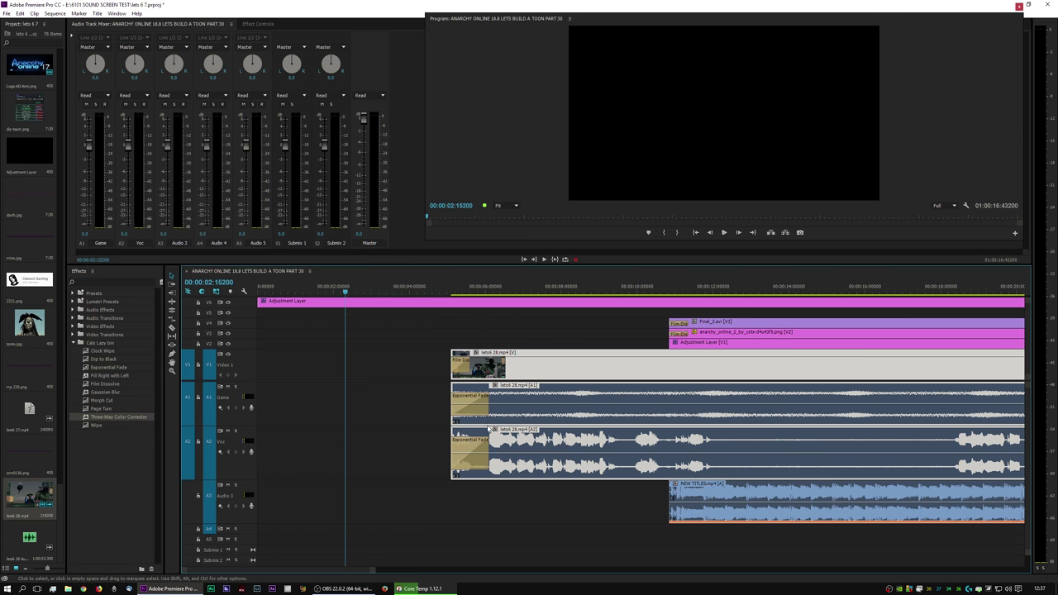
pyautogui.moveTo(451, 431); pyautogui.dragTo(323, 436)
# - Preview the trimmed footage from near its new start and from about 2.8 seconds
pyautogui.click(443, 293)
pyautogui.press('space')
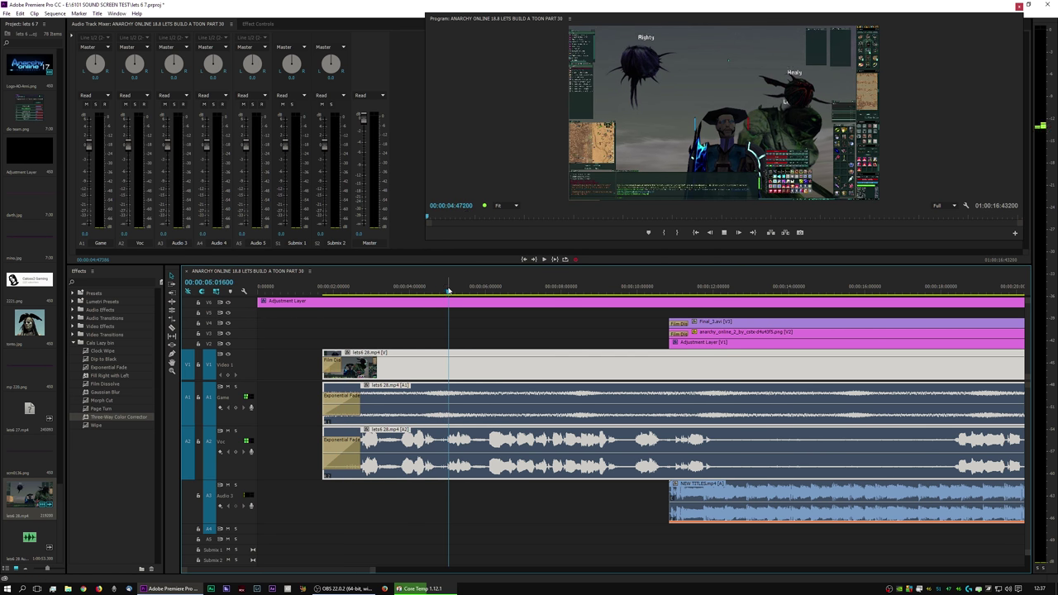
pyautogui.press('space')
pyautogui.click(354, 287)
pyautogui.press('space')
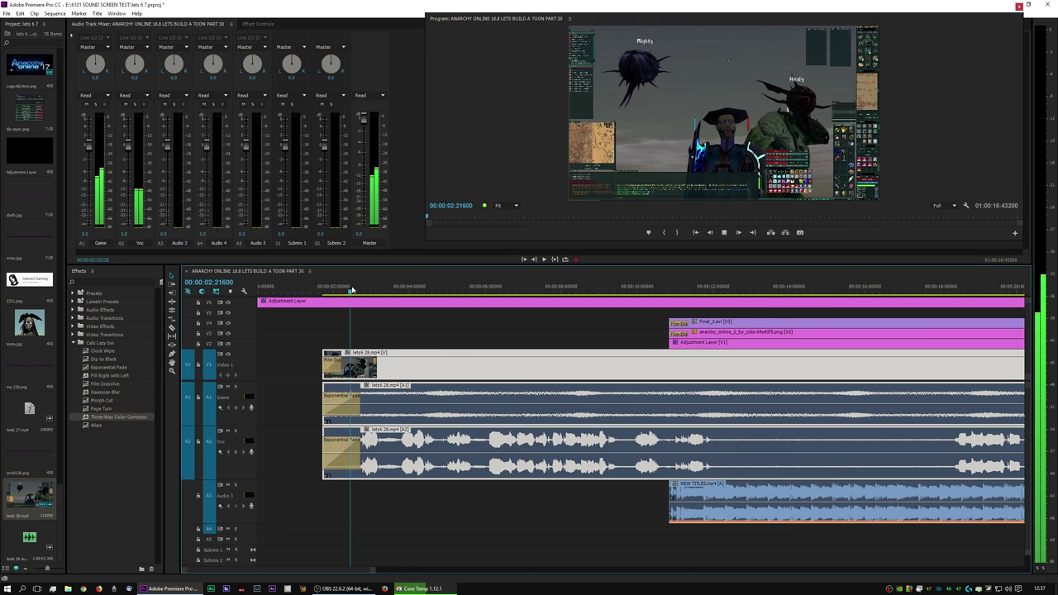
pyautogui.press('space')
# - Slide the gameplay clip back to the sequence start and play it to about 11 seconds
pyautogui.moveTo(492, 385); pyautogui.dragTo(427, 385)
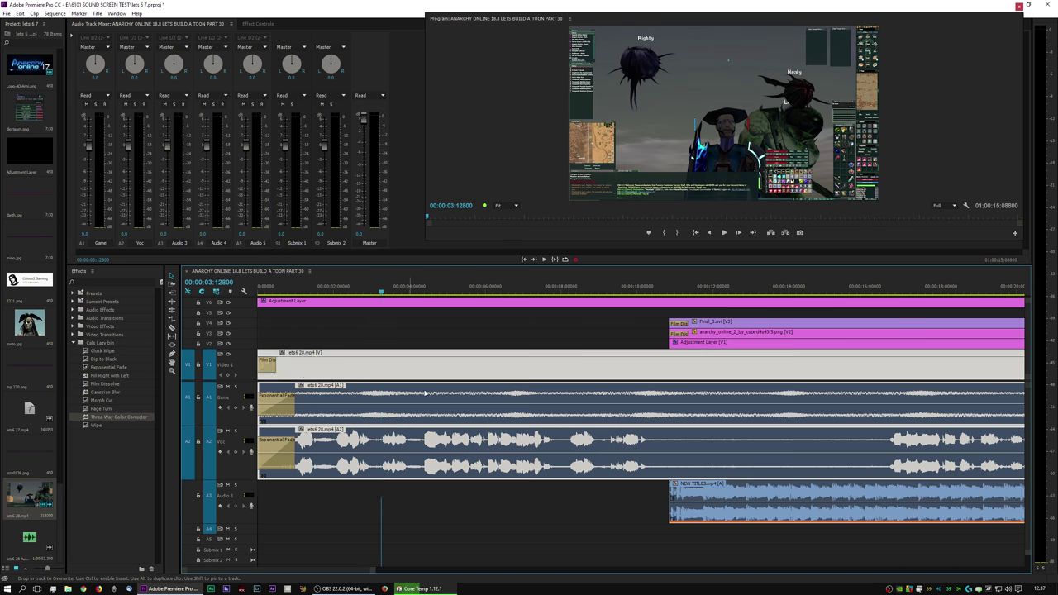
pyautogui.click(524, 259)
pyautogui.press('space')
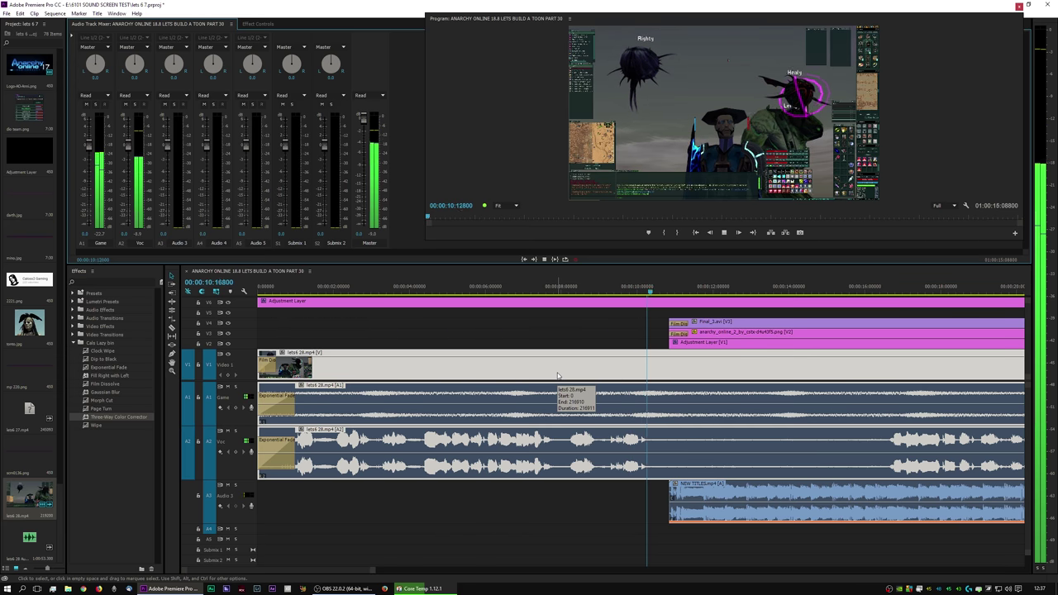
pyautogui.press('space')
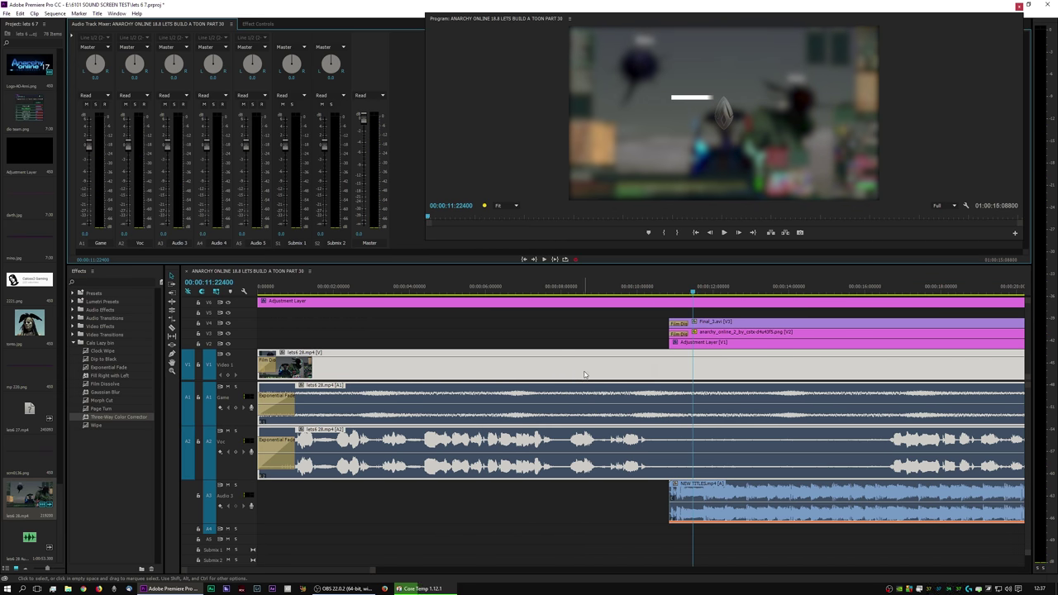
# - Razor the gameplay clip at 11 seconds, move the right part later and extend its head back
pyautogui.press('c')
pyautogui.click(668, 388)
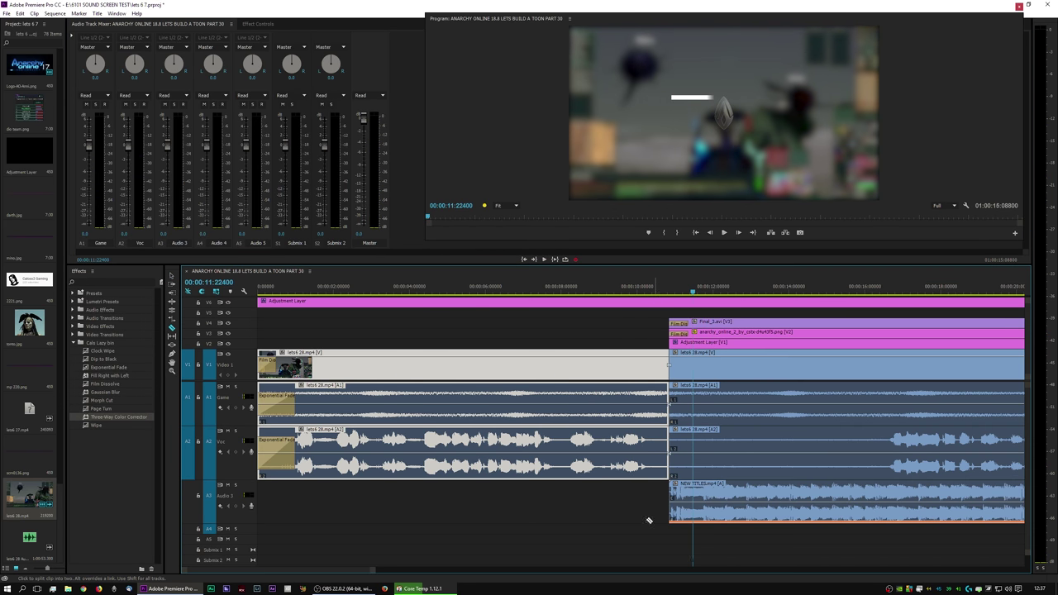
pyautogui.moveTo(371, 572); pyautogui.dragTo(682, 569)
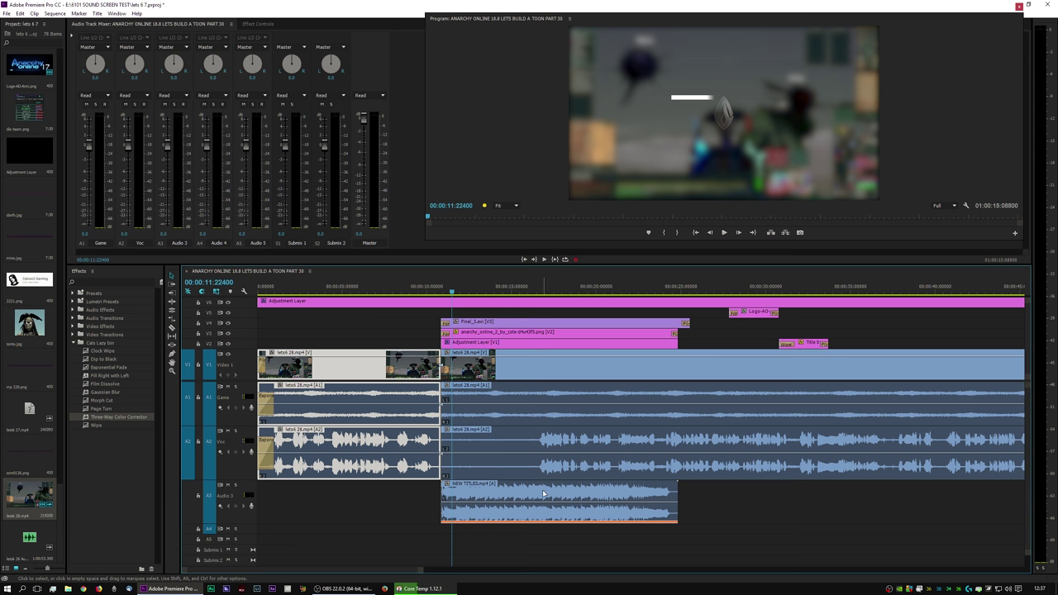
pyautogui.moveTo(569, 378); pyautogui.dragTo(679, 375)
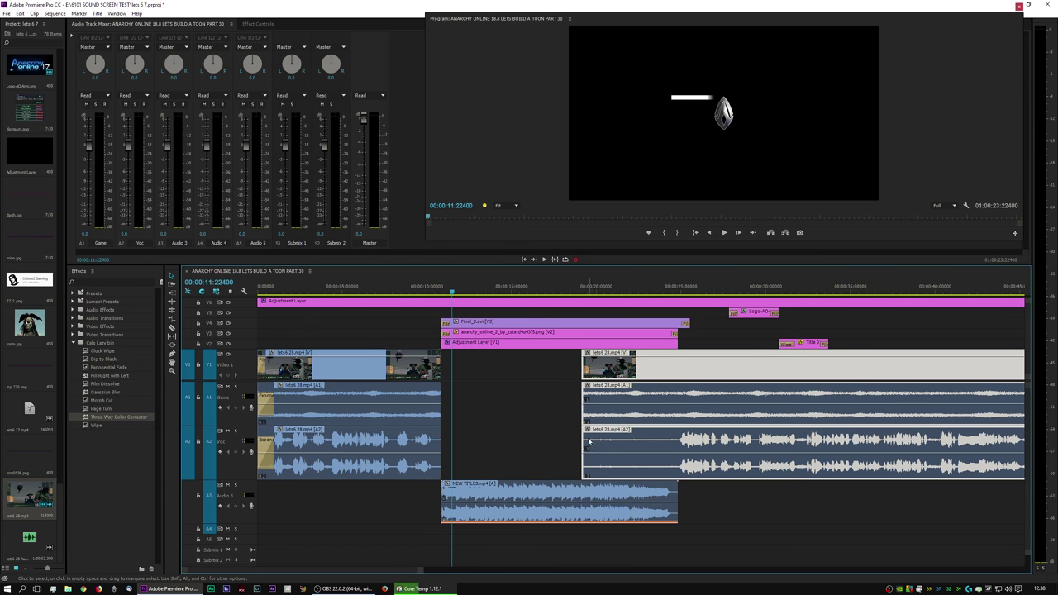
pyautogui.moveTo(583, 438); pyautogui.dragTo(442, 433)
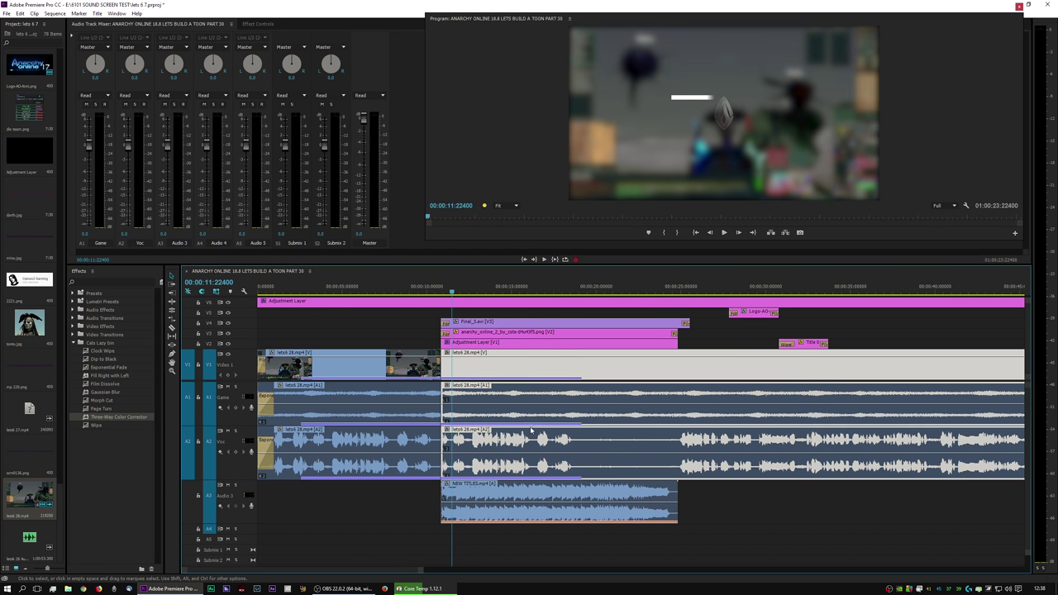
# - Razor the gameplay clip further along and shift the following footage slightly later
pyautogui.click(443, 370)
pyautogui.press('c')
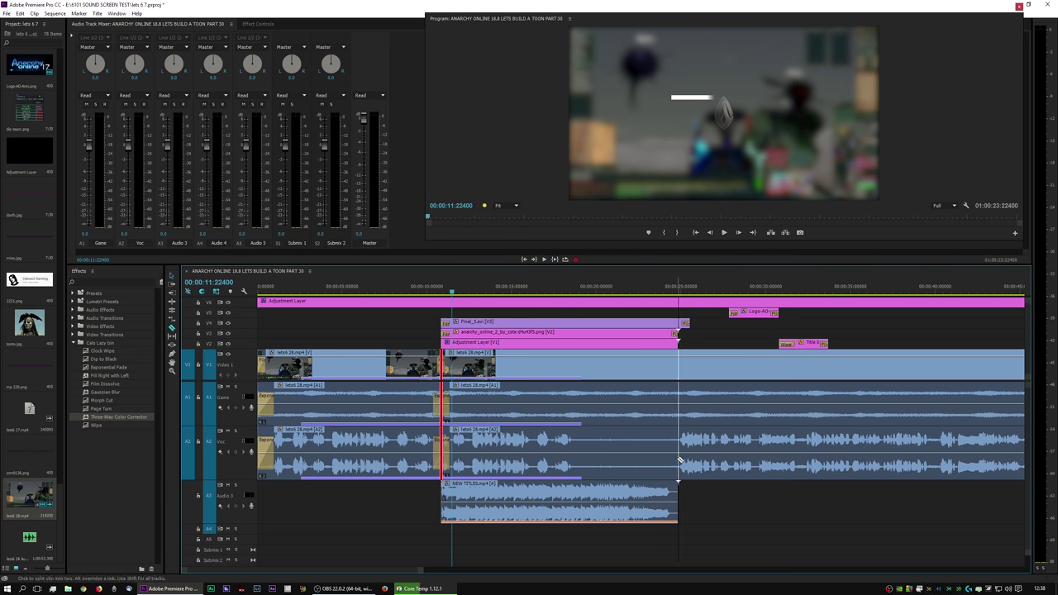
pyautogui.click(679, 460)
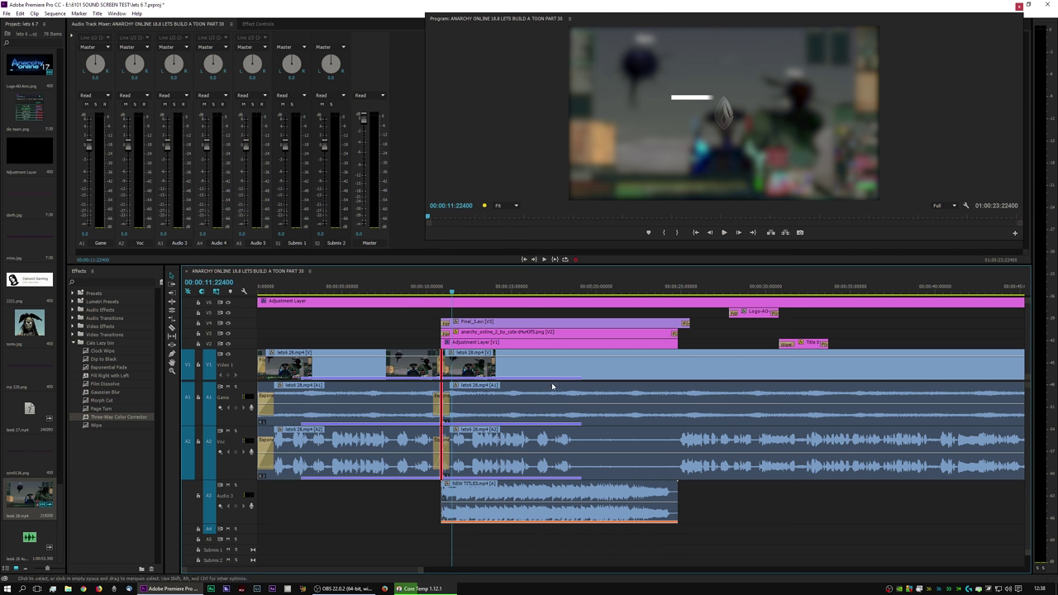
pyautogui.moveTo(550, 373); pyautogui.dragTo(558, 370)
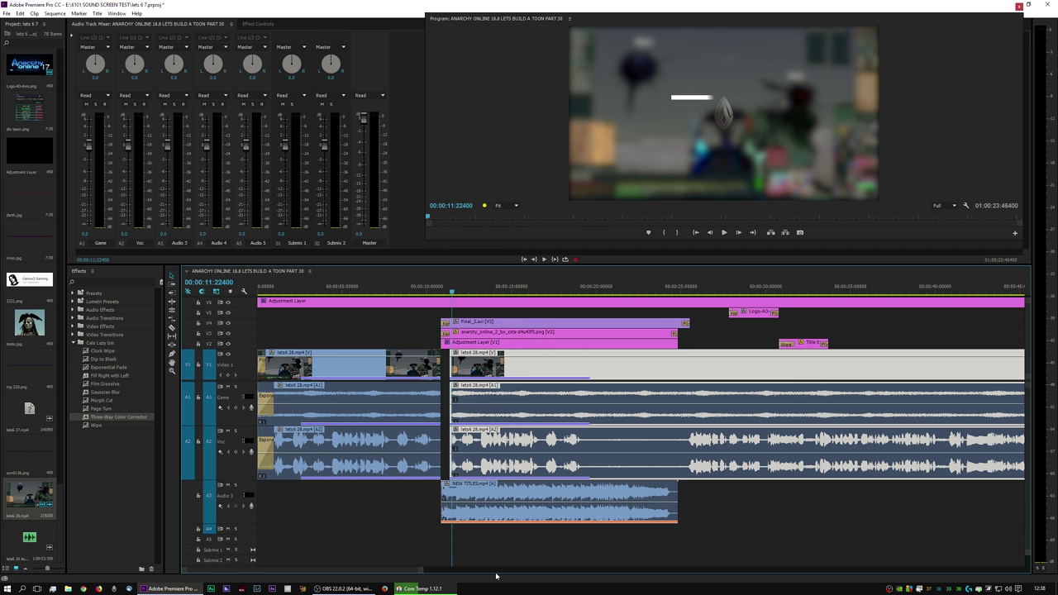
# - Go to about 24 seconds and extend the later gameplay clip's head to close the gap
pyautogui.scroll(3, 718, 497)
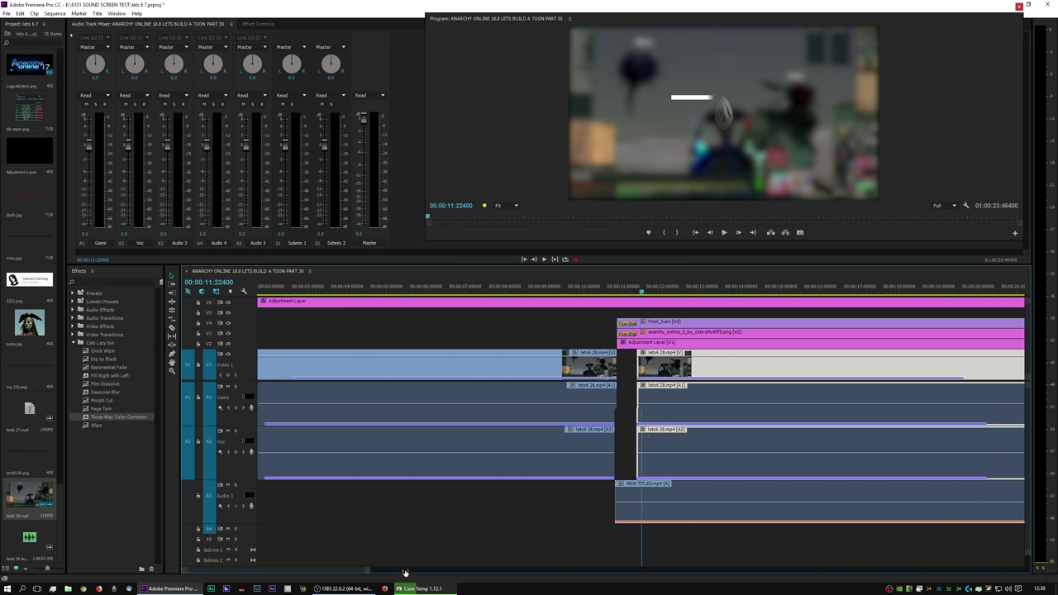
pyautogui.scroll(-1, 718, 497)
pyautogui.click(894, 289)
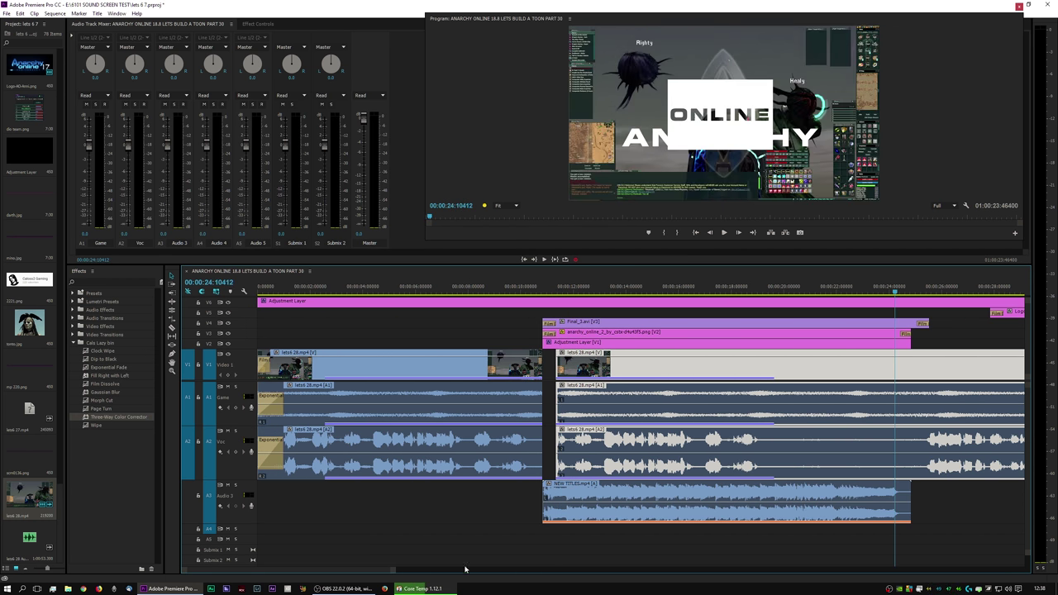
pyautogui.scroll(3, 589, 514)
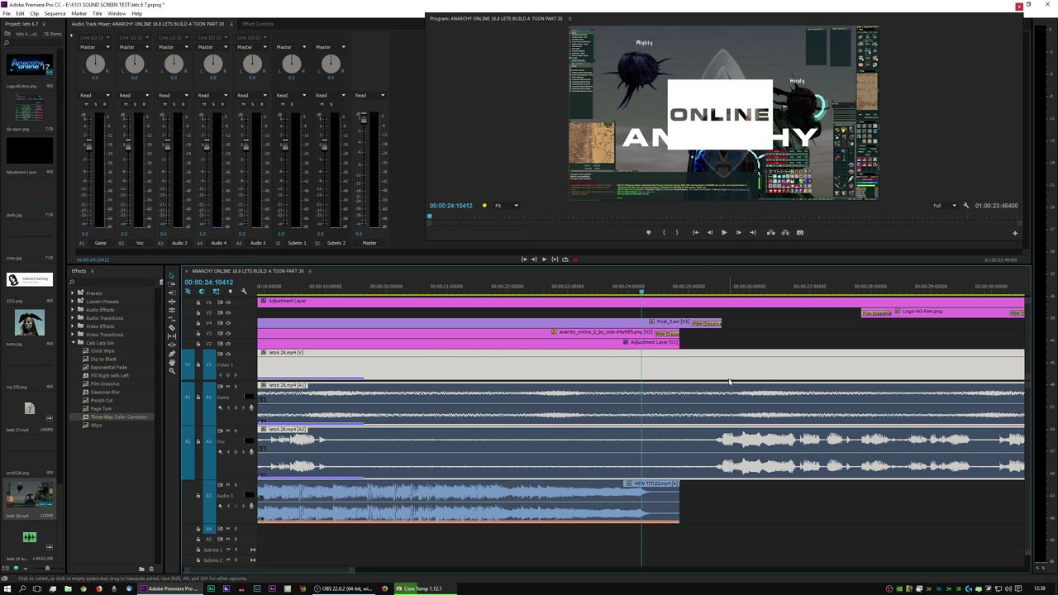
pyautogui.moveTo(729, 381); pyautogui.dragTo(731, 381)
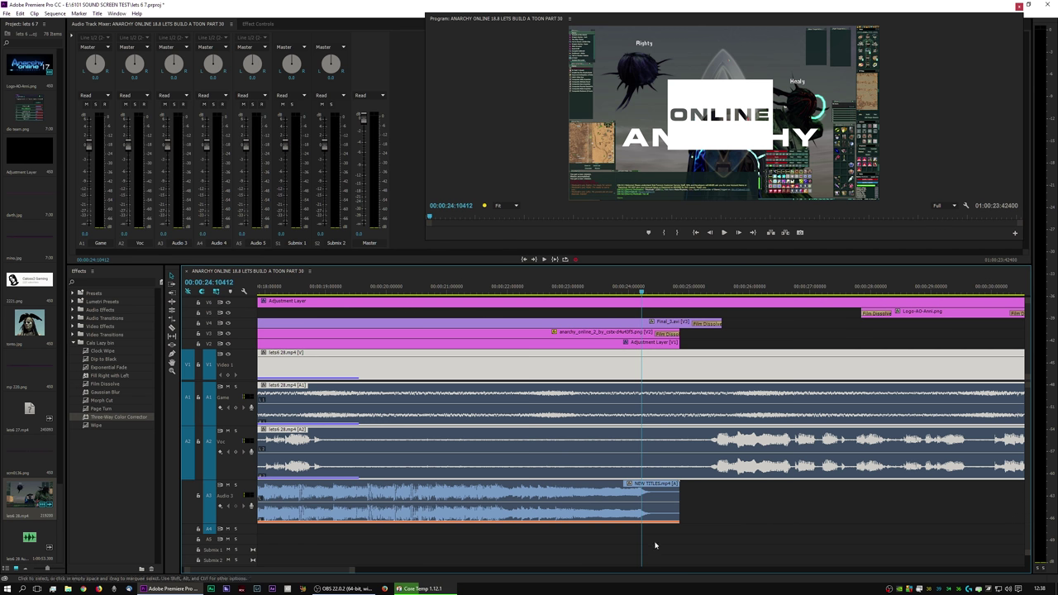
pyautogui.moveTo(340, 567); pyautogui.dragTo(513, 570)
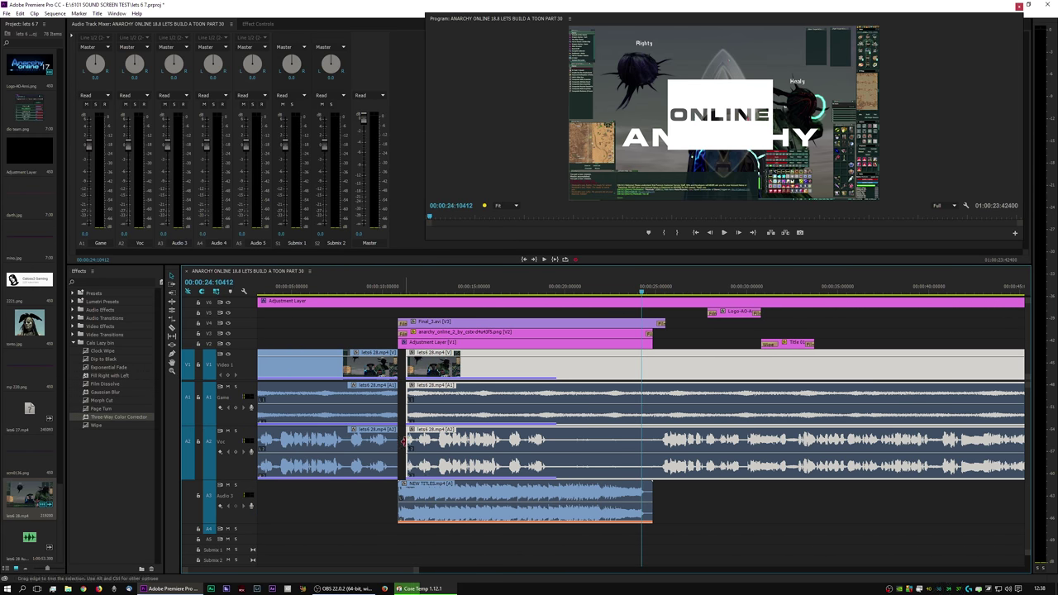
pyautogui.moveTo(410, 440); pyautogui.dragTo(400, 441)
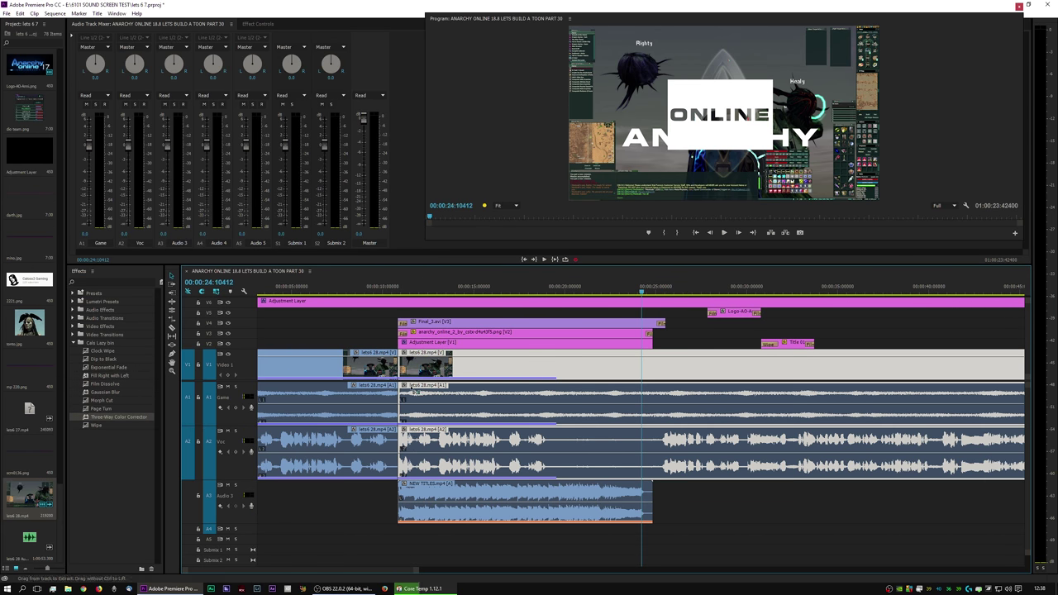
# - Razor the gameplay clips where the titles end and add a crossfade there with Ctrl+Shift+D
pyautogui.click(400, 369)
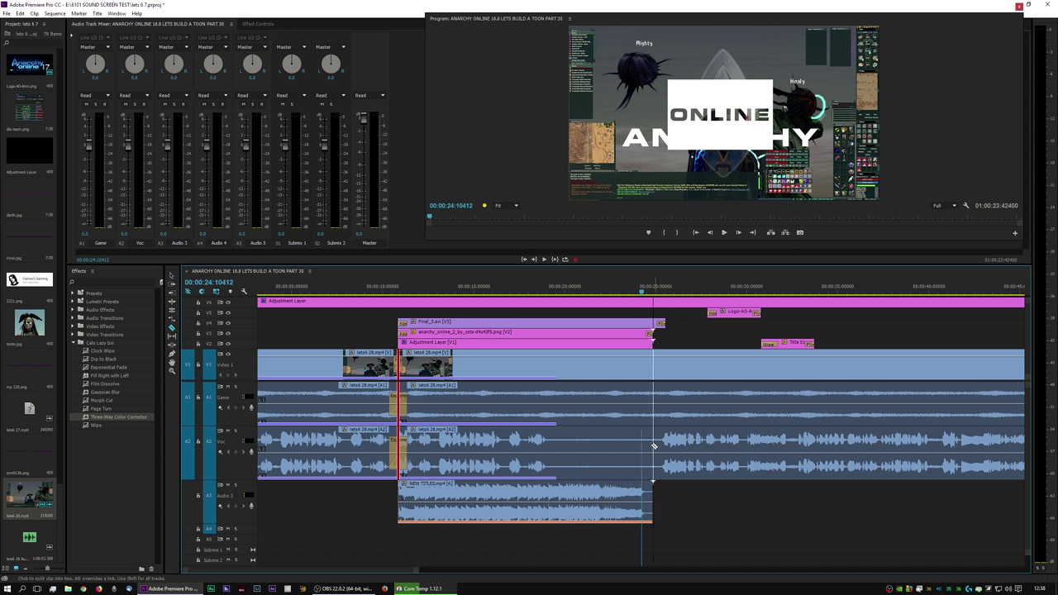
pyautogui.click(653, 447)
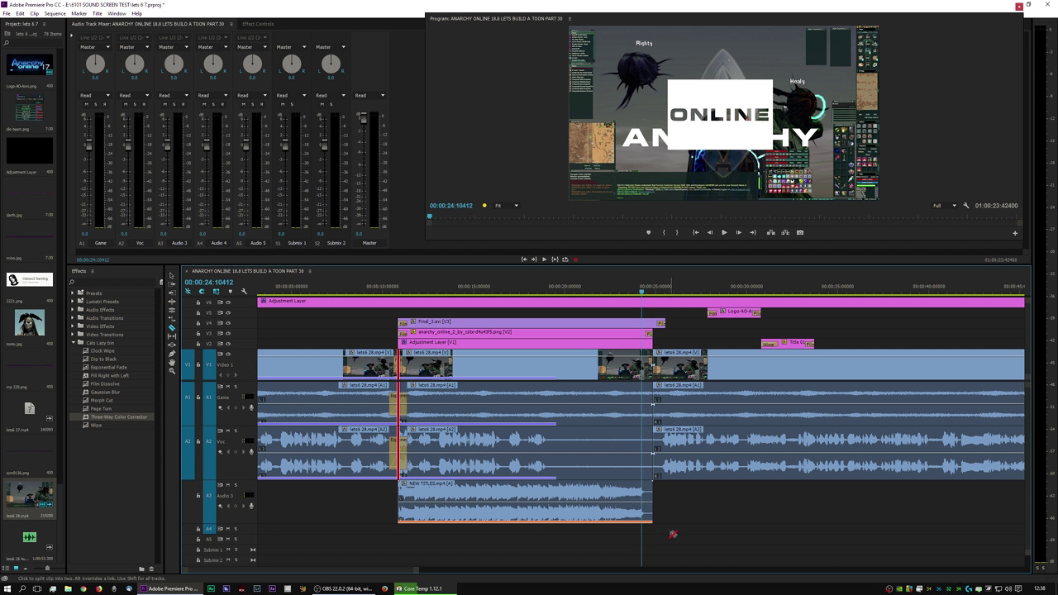
pyautogui.press('v')
pyautogui.click(653, 375)
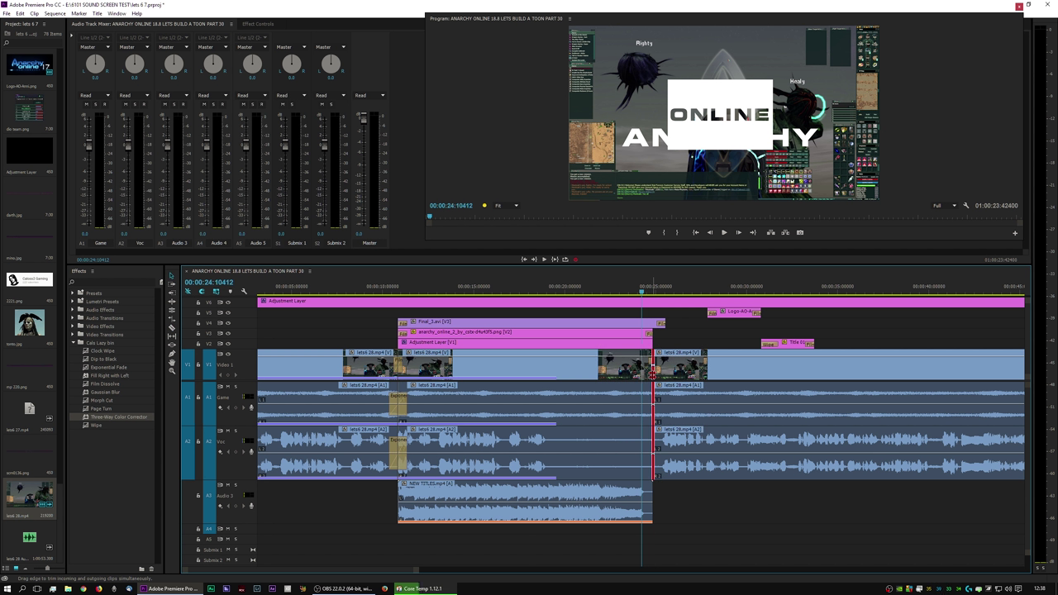
pyautogui.hotkey('ctrl', 'shift', 'd')
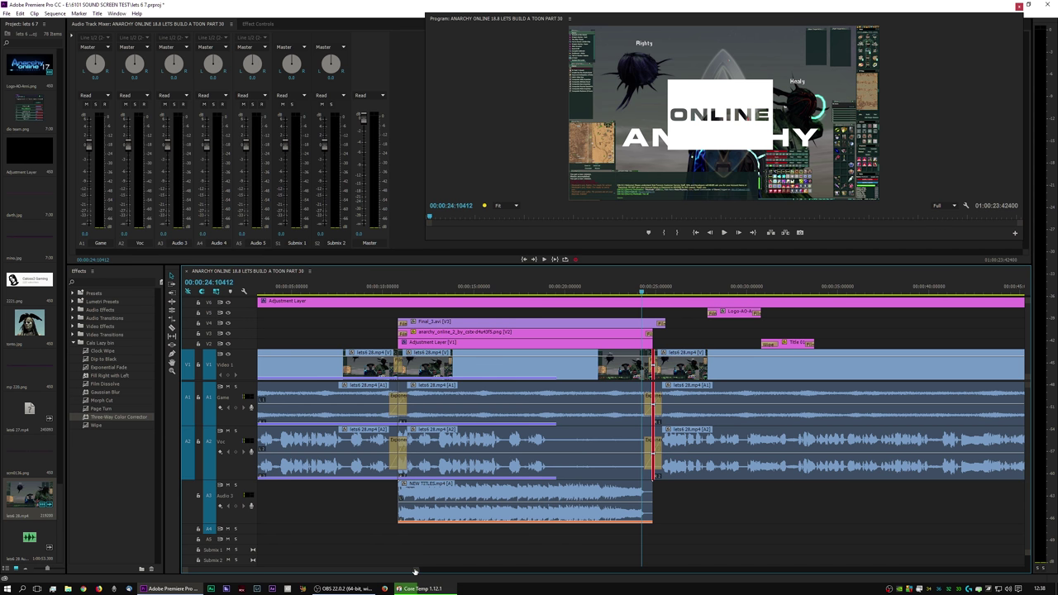
# - Play the title intro from the start of the gameplay clip under the titles
pyautogui.scroll(5, 415, 571)
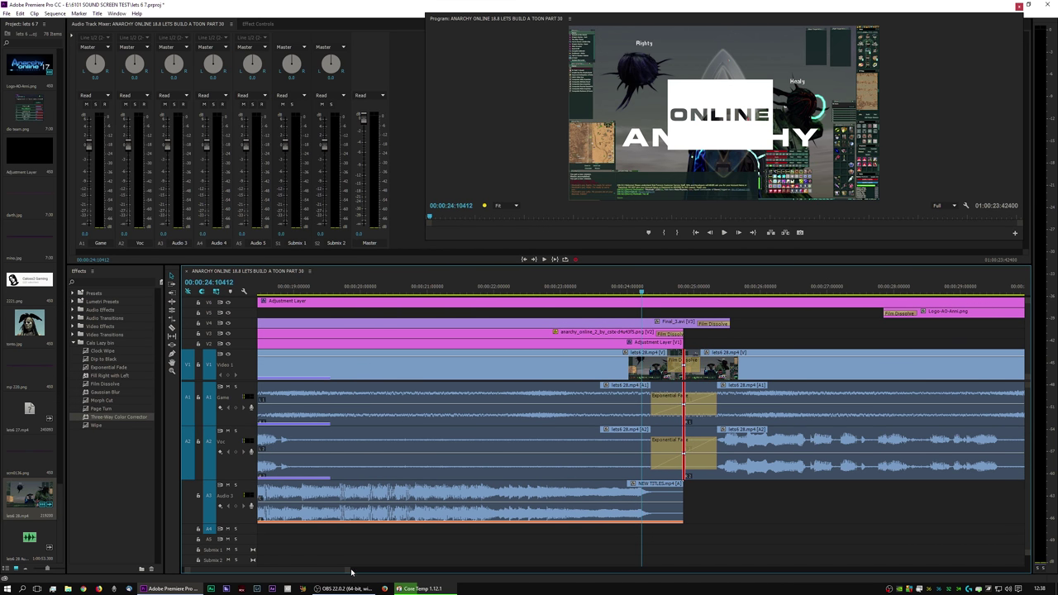
pyautogui.scroll(-5, 351, 572)
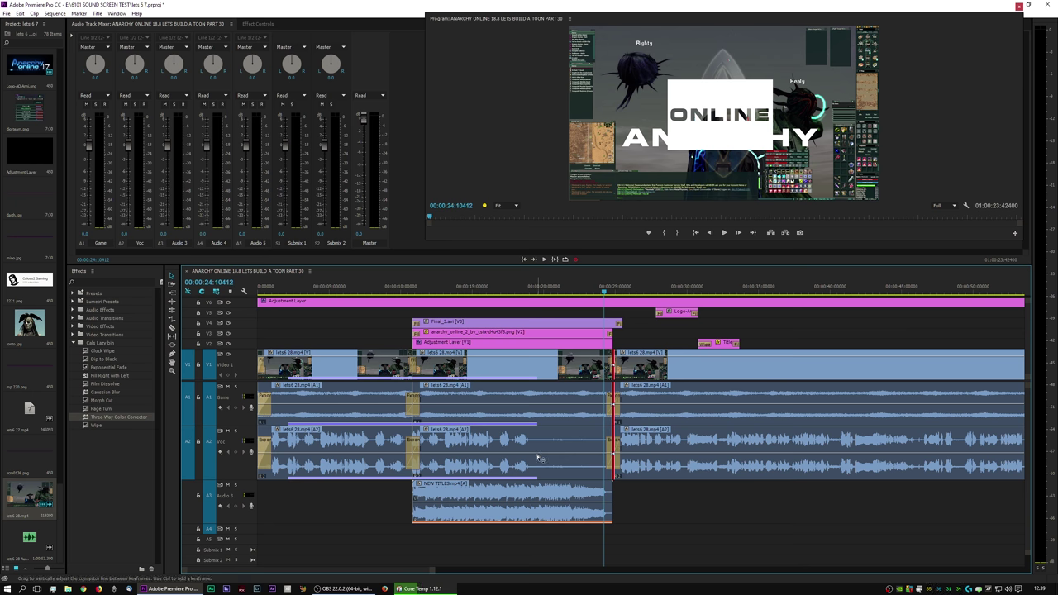
pyautogui.click(539, 459)
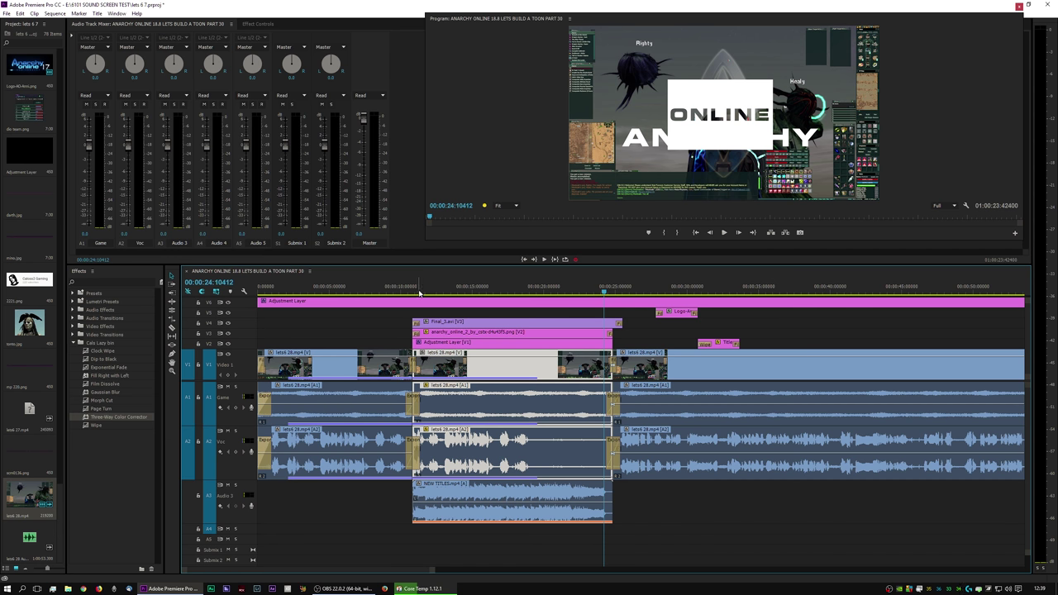
pyautogui.press('Up')
pyautogui.press('space')
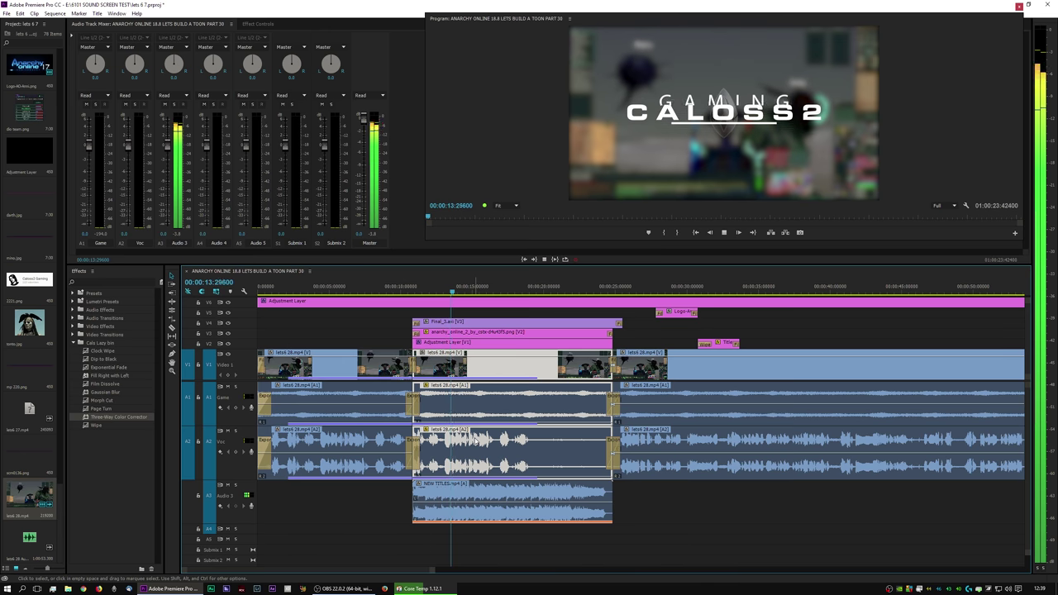
# - Toggle the intro track outputs to preview the title, blur and logo layers separately
pyautogui.press('space')
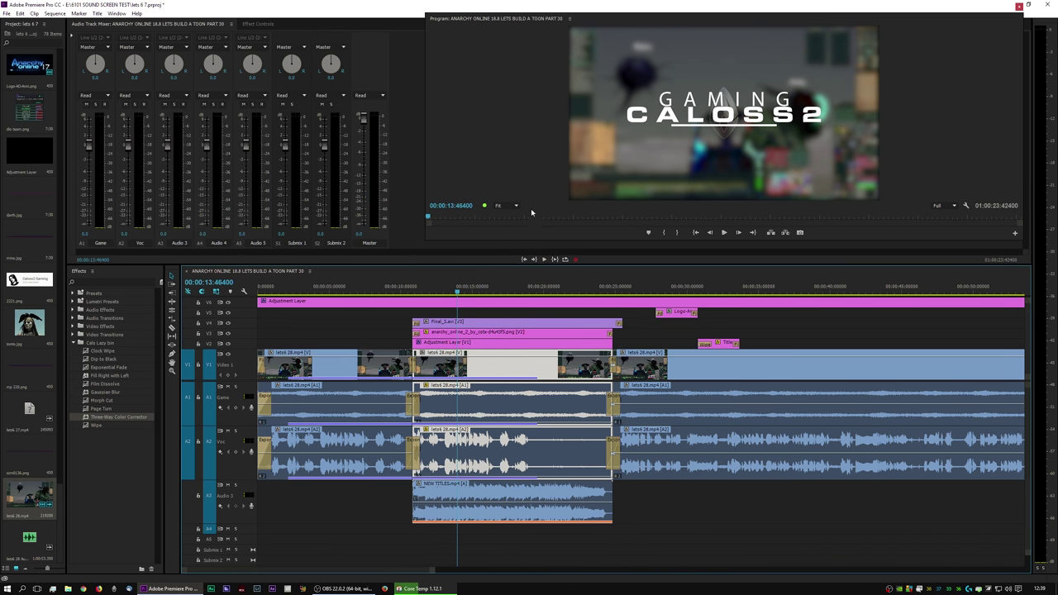
pyautogui.click(468, 328)
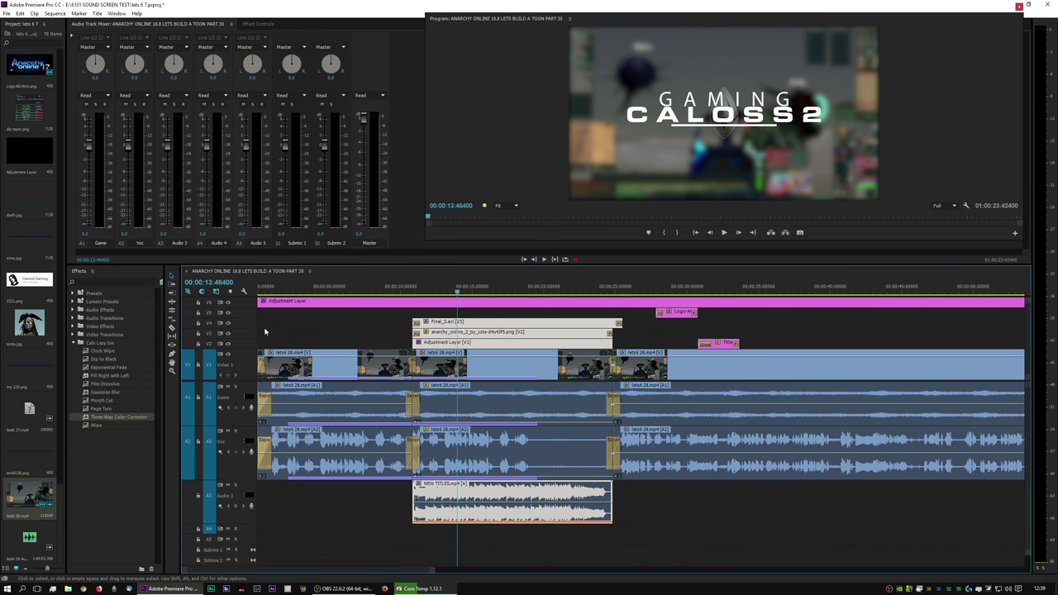
pyautogui.click(228, 325)
pyautogui.click(229, 334)
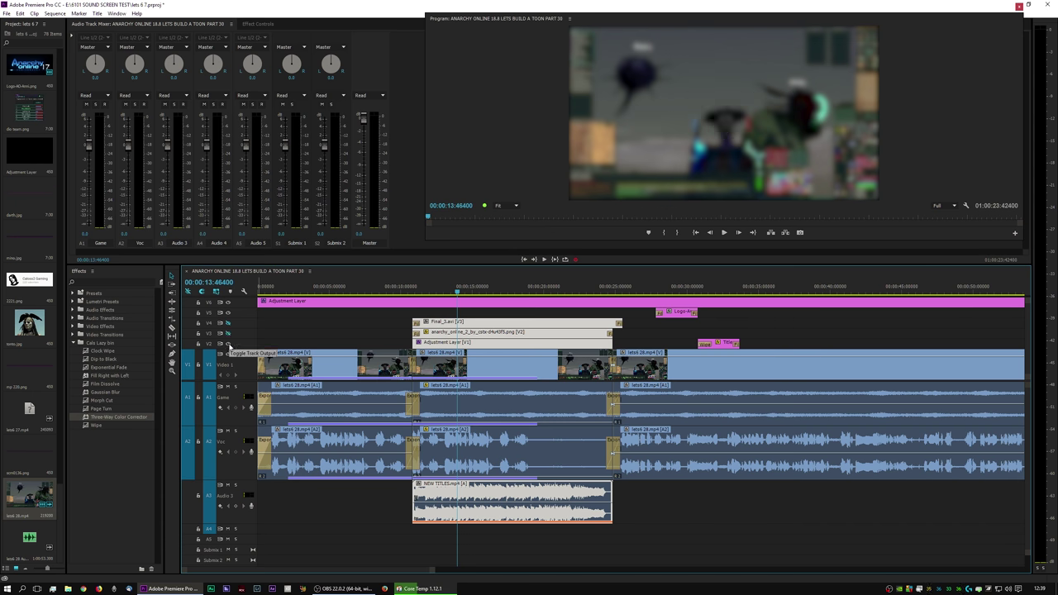
pyautogui.click(229, 354)
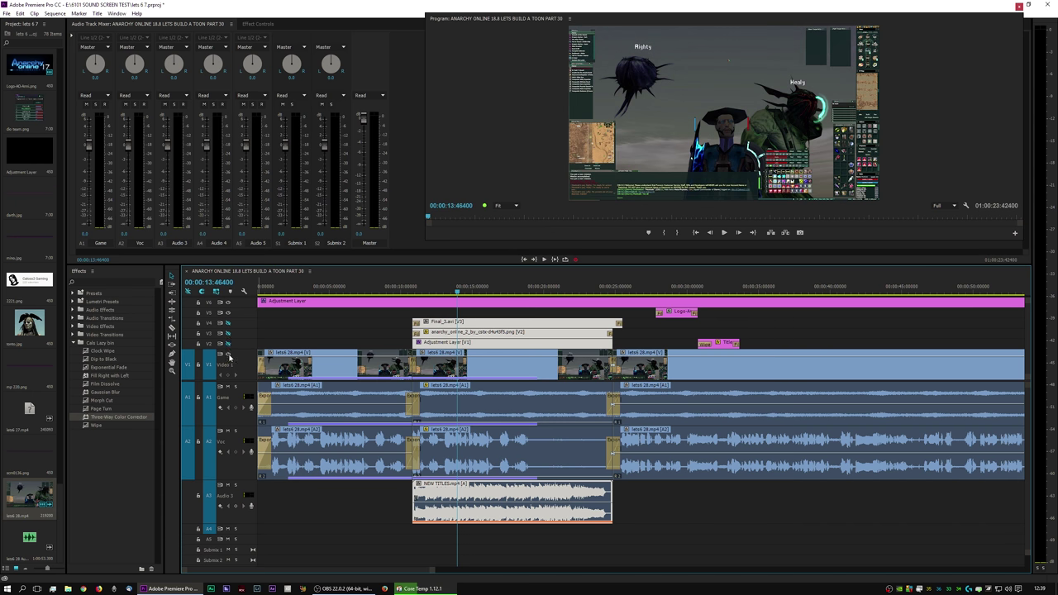
pyautogui.moveTo(418, 293); pyautogui.dragTo(442, 295)
pyautogui.click(231, 324)
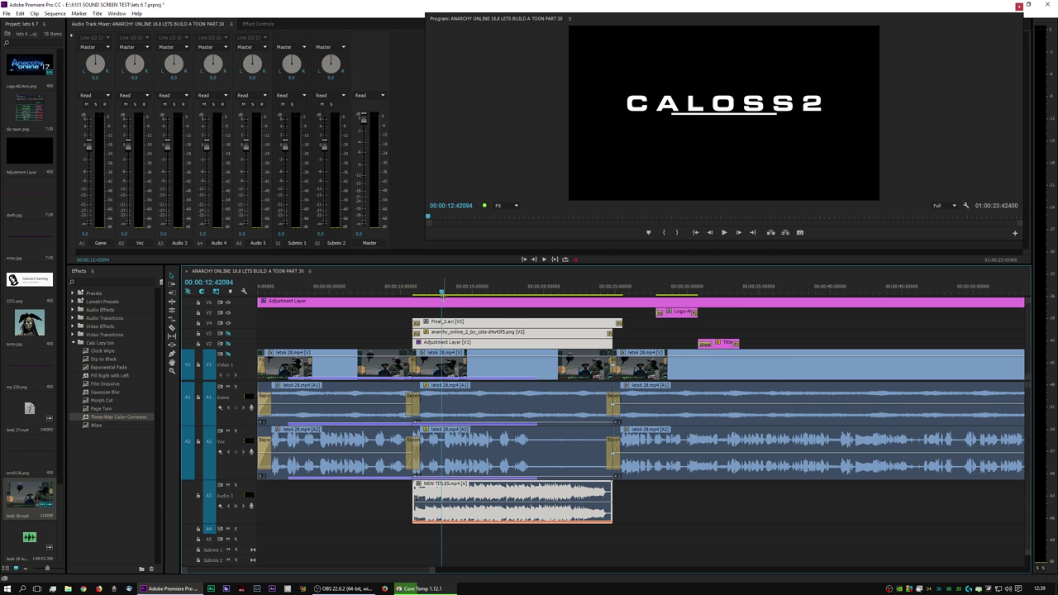
pyautogui.moveTo(442, 294); pyautogui.dragTo(416, 293)
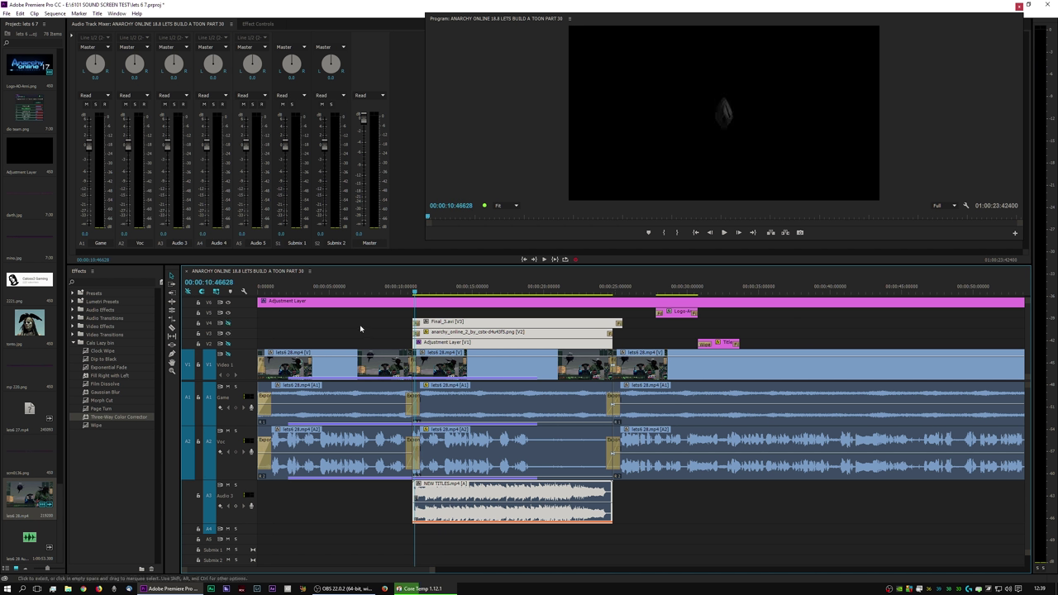
pyautogui.moveTo(416, 293); pyautogui.dragTo(614, 299)
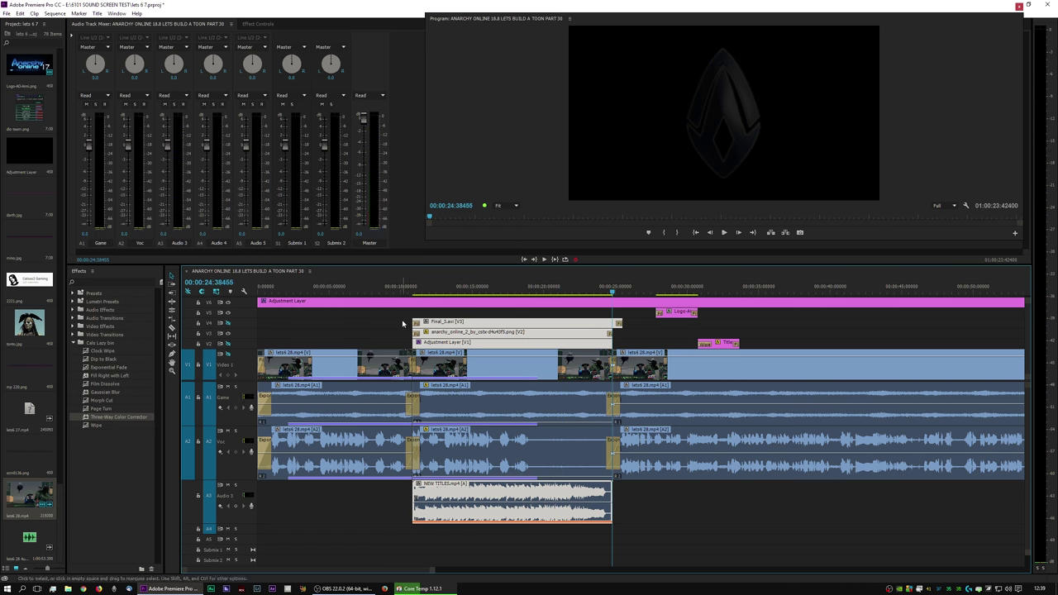
# - Unlink the grouped intro clips and select the adjustment layer clip
pyautogui.rightClick(444, 331)
pyautogui.click(468, 302)
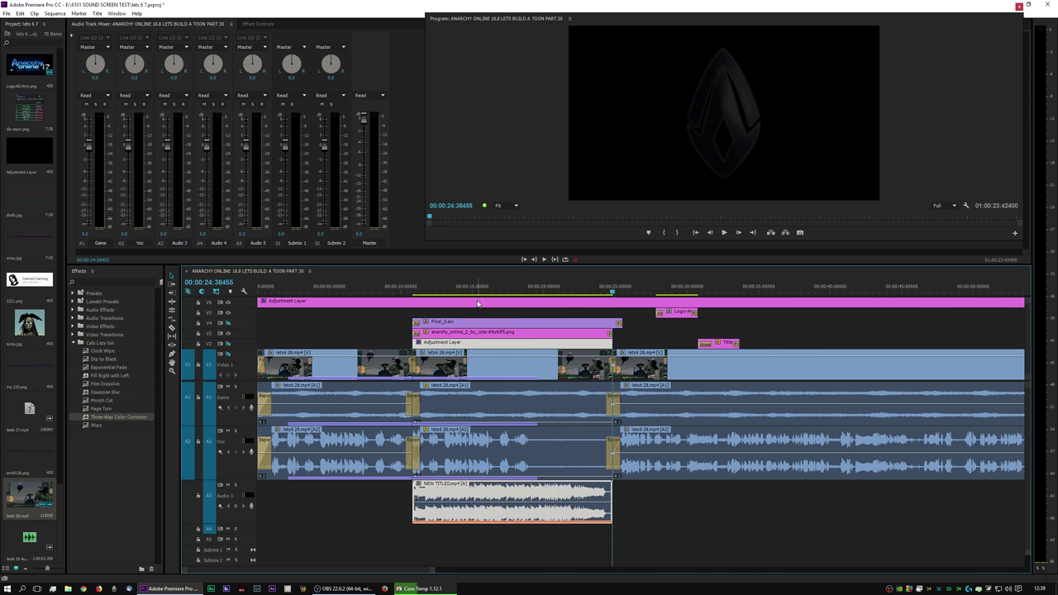
pyautogui.click(497, 341)
# - Show the png logo clip's Effect Controls and scrub through its Scale keyframes growing from 100
pyautogui.click(262, 24)
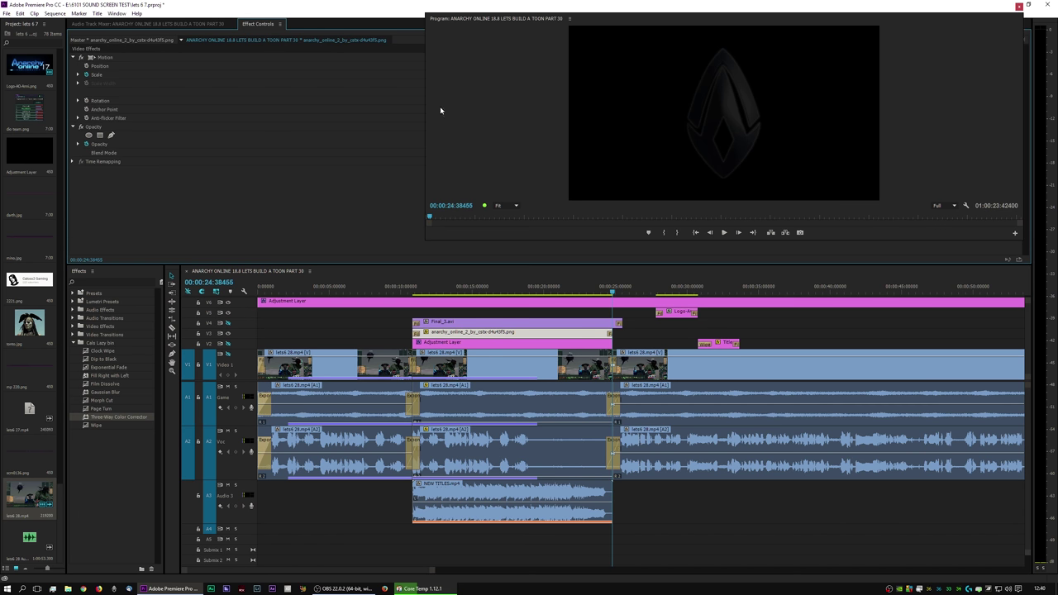
pyautogui.moveTo(612, 11); pyautogui.dragTo(510, 328)
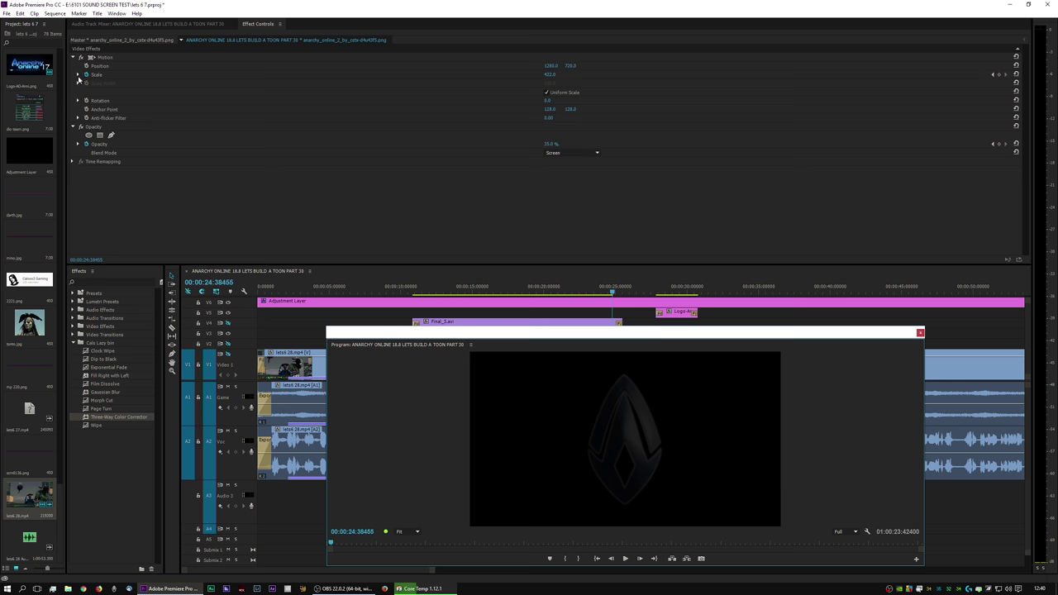
pyautogui.click(77, 76)
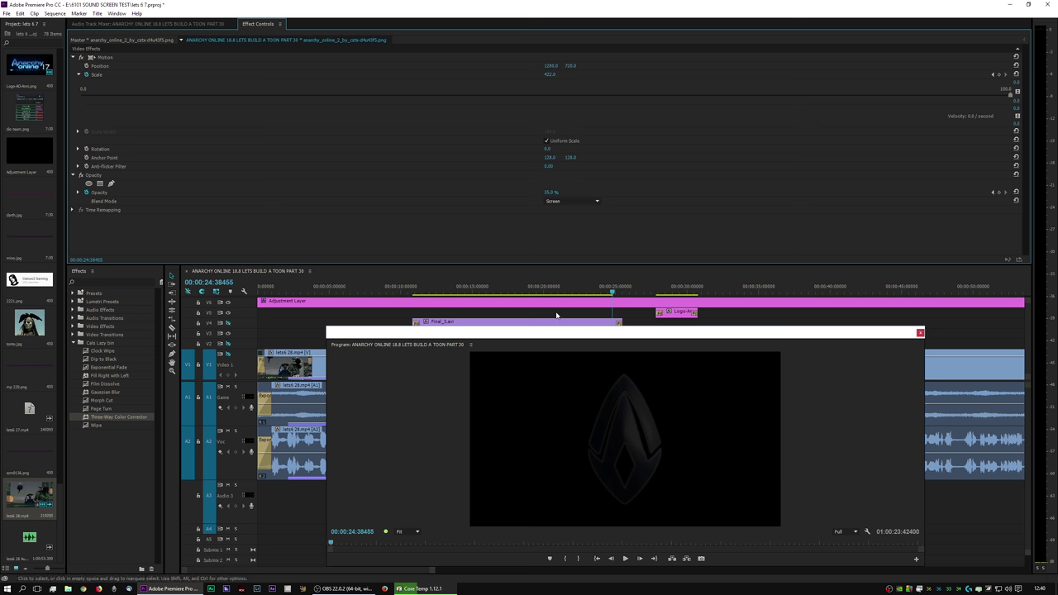
pyautogui.moveTo(612, 293); pyautogui.dragTo(569, 293)
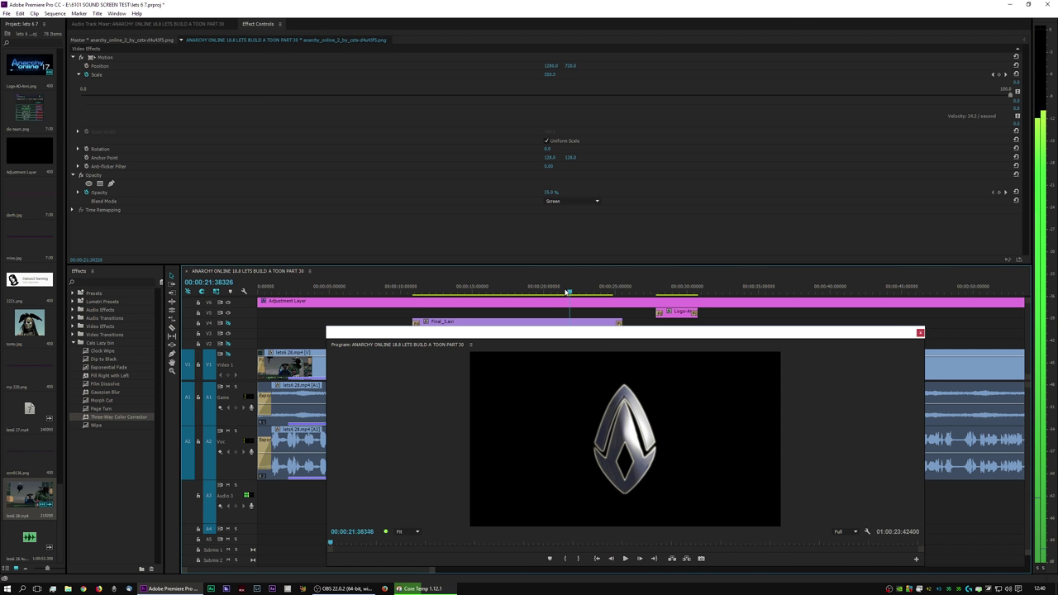
pyautogui.moveTo(501, 291); pyautogui.dragTo(426, 291)
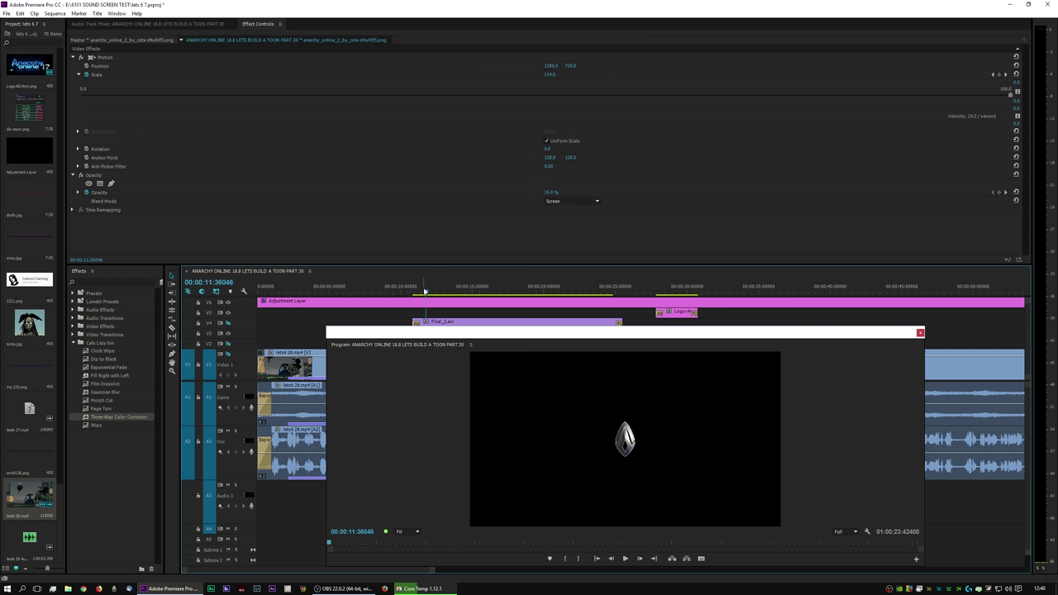
pyautogui.moveTo(417, 291); pyautogui.dragTo(414, 291)
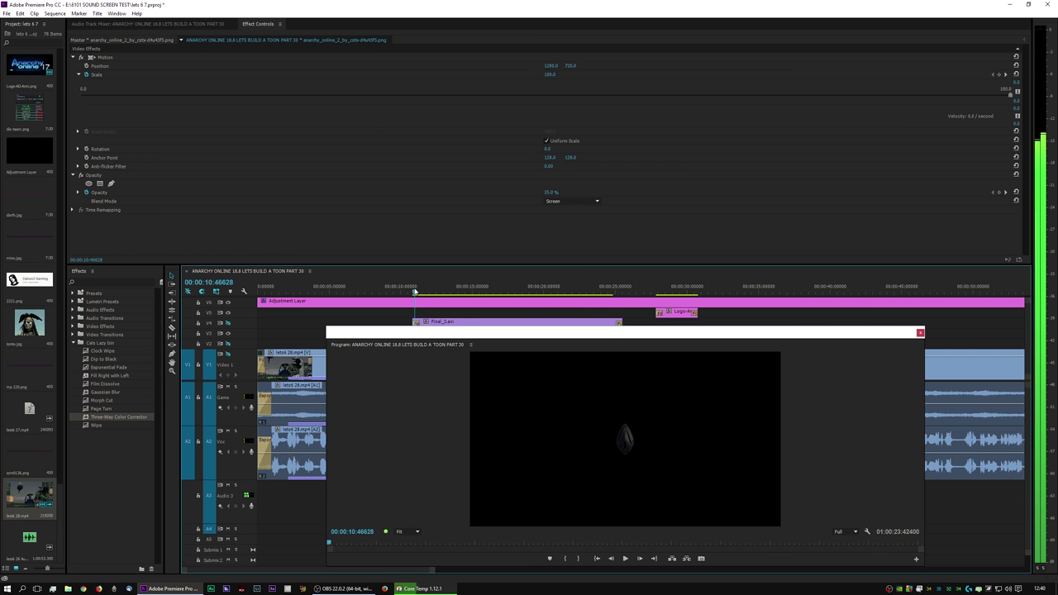
pyautogui.moveTo(414, 291); pyautogui.dragTo(608, 288)
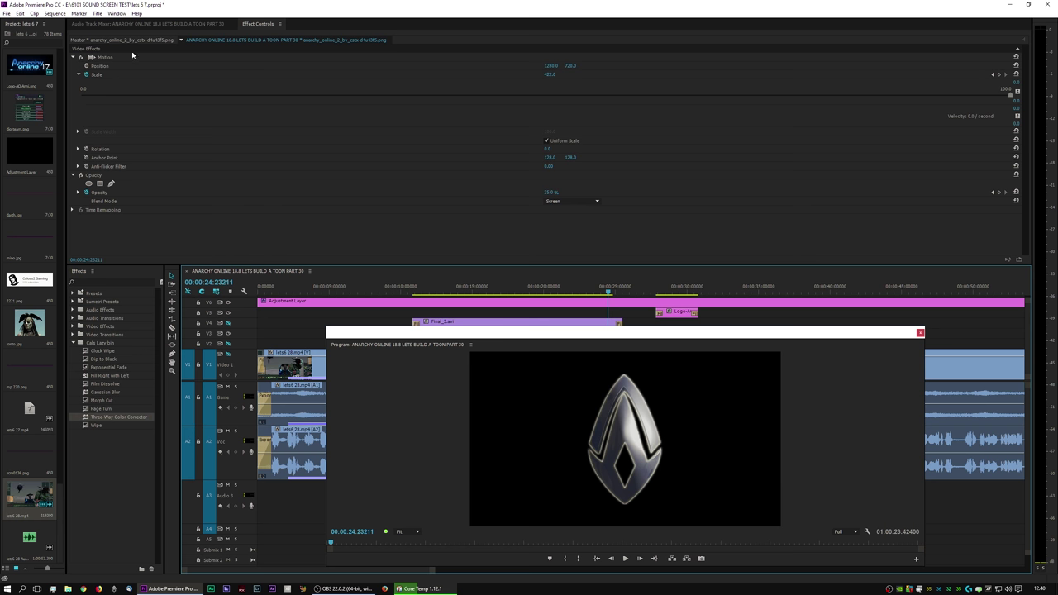
pyautogui.click(73, 58)
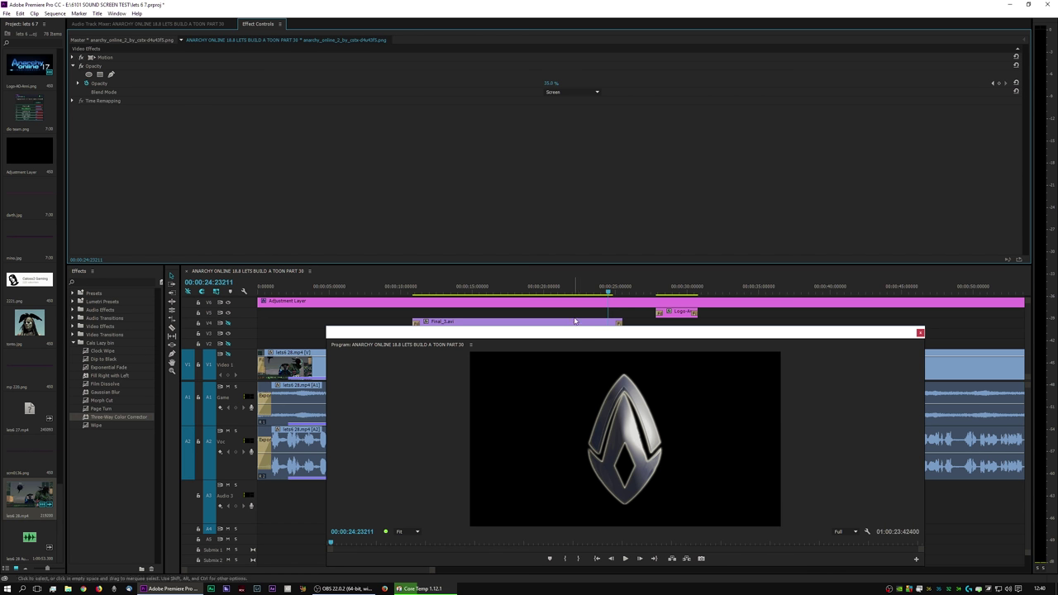
pyautogui.moveTo(601, 336); pyautogui.dragTo(625, 335)
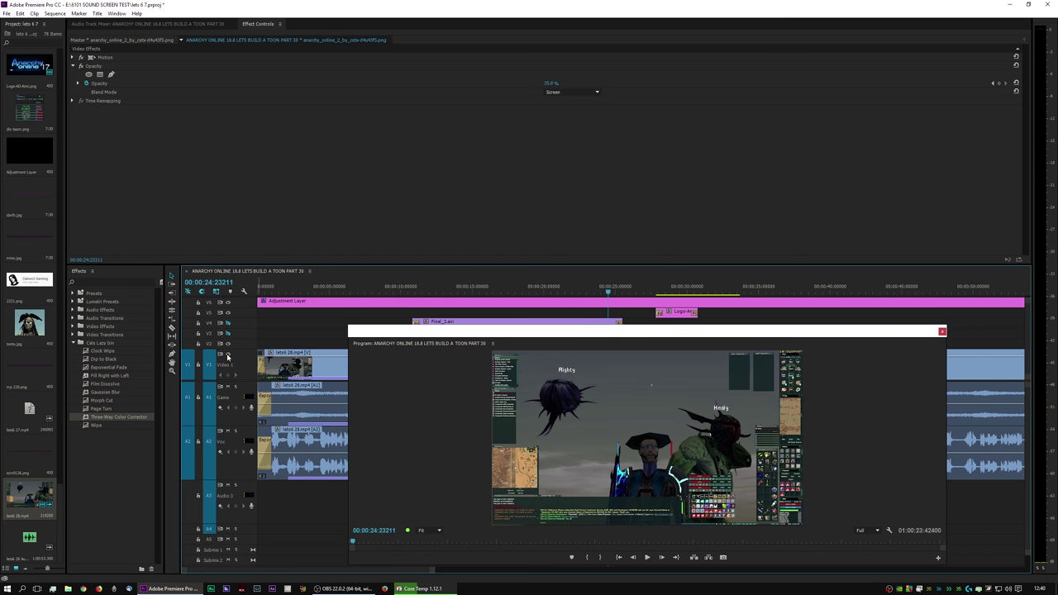
# - Select the Adjustment Layer and play through its Gaussian Blurriness easing from 100 to 0
pyautogui.moveTo(488, 334); pyautogui.dragTo(470, 357)
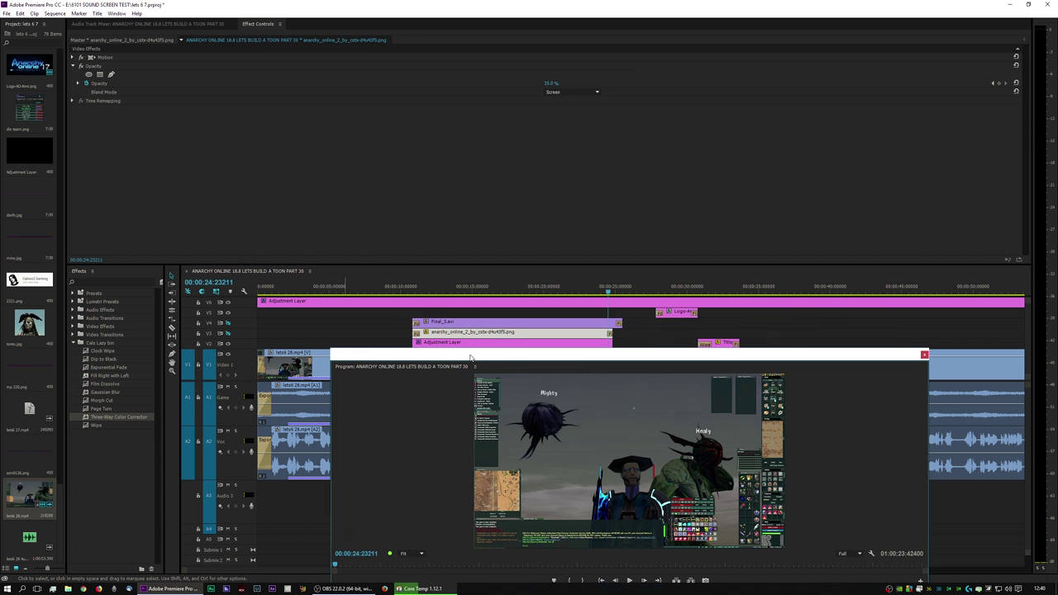
pyautogui.click(432, 347)
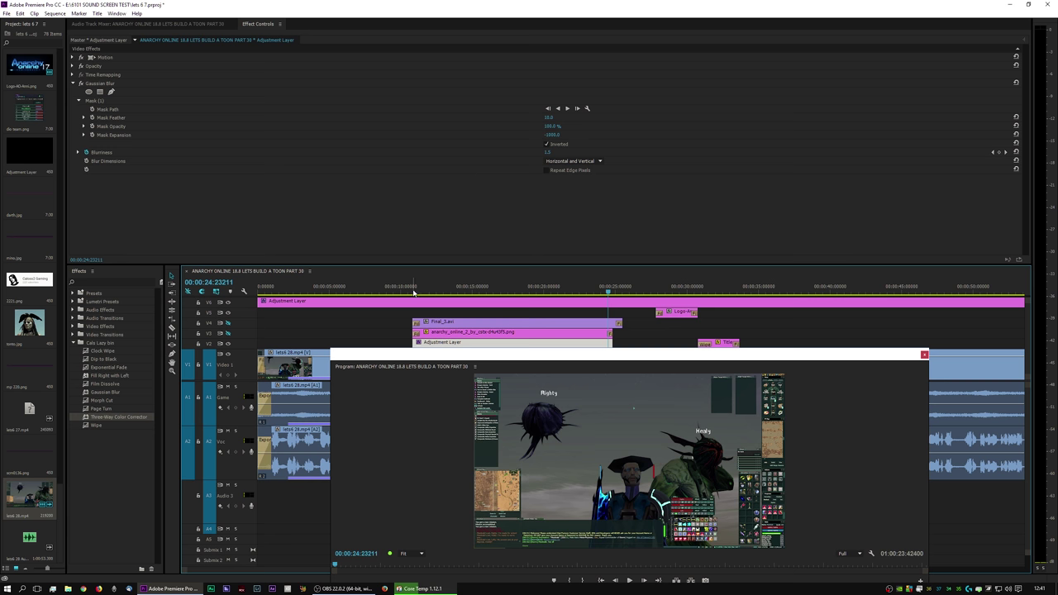
pyautogui.moveTo(412, 292); pyautogui.dragTo(415, 292)
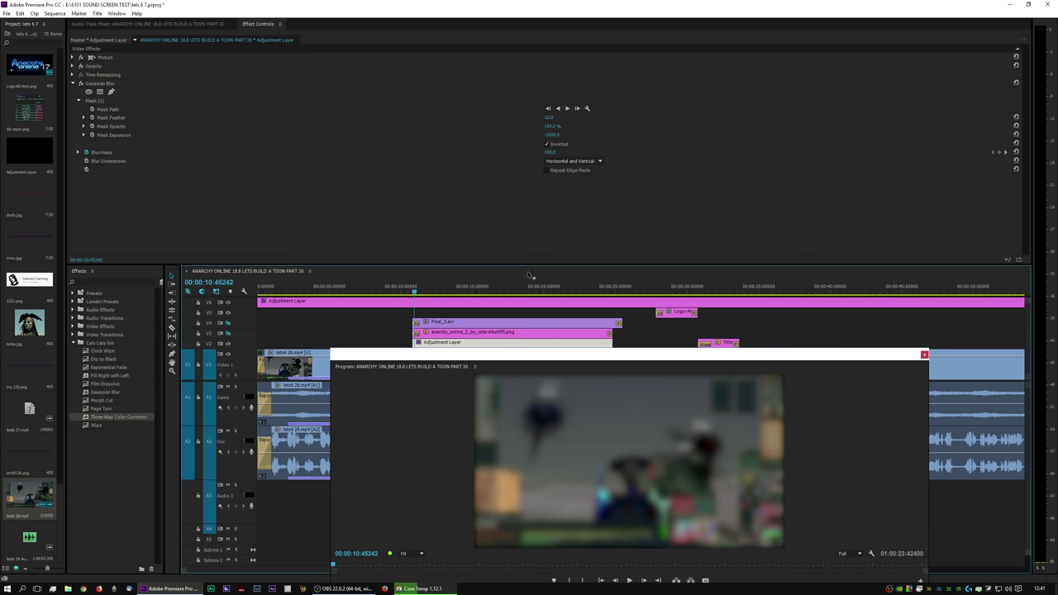
pyautogui.press('space')
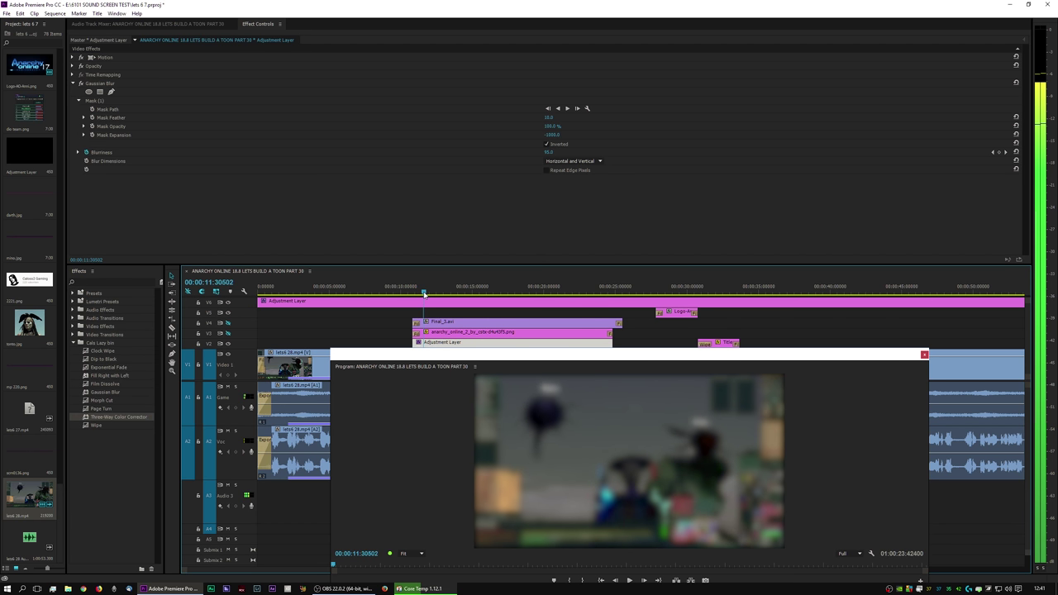
pyautogui.moveTo(457, 296); pyautogui.dragTo(615, 301)
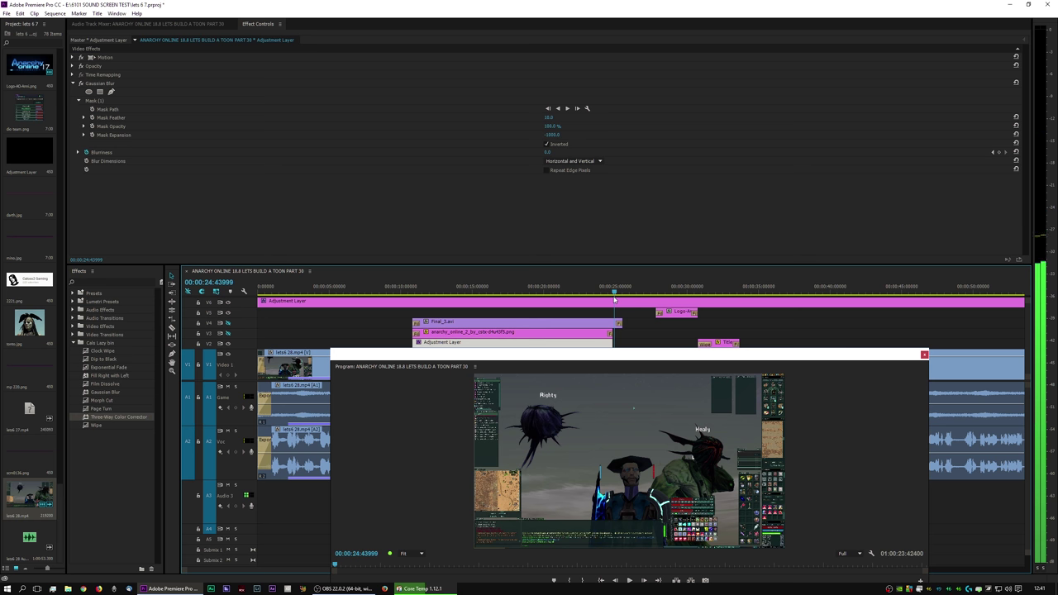
pyautogui.moveTo(633, 355); pyautogui.dragTo(739, 63)
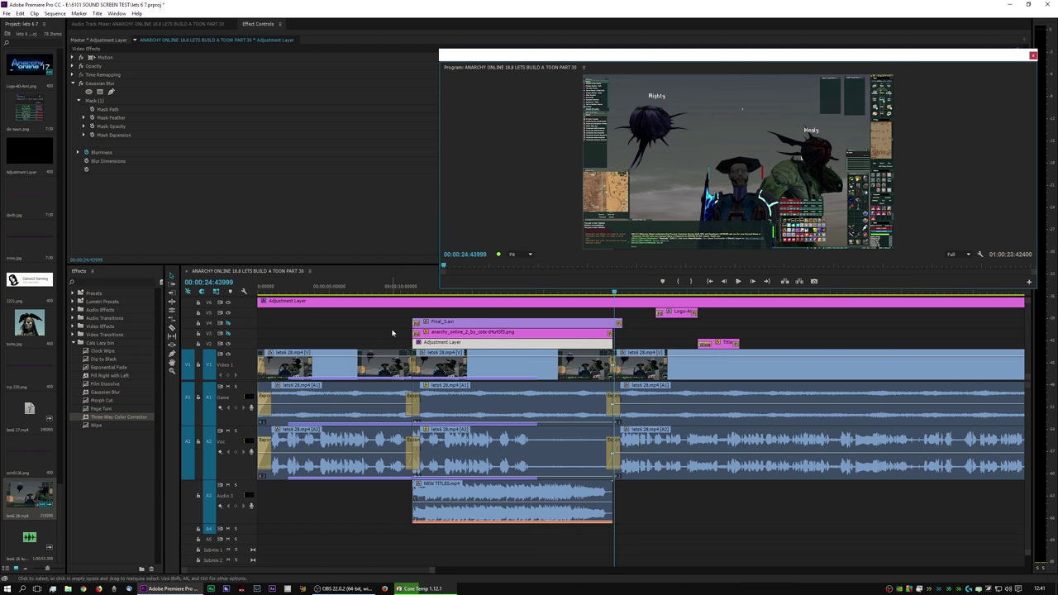
# - Relink the intro's title, logo, adjustment layer and NEW TITLES audio clips
pyautogui.click(435, 325)
pyautogui.click(447, 343)
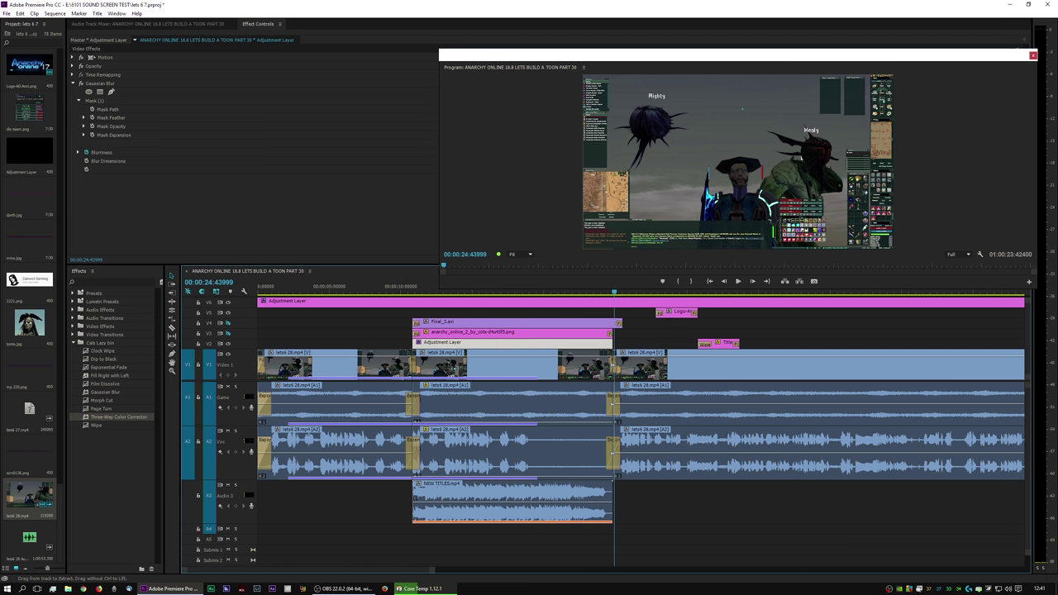
pyautogui.click(467, 493)
pyautogui.rightClick(467, 495)
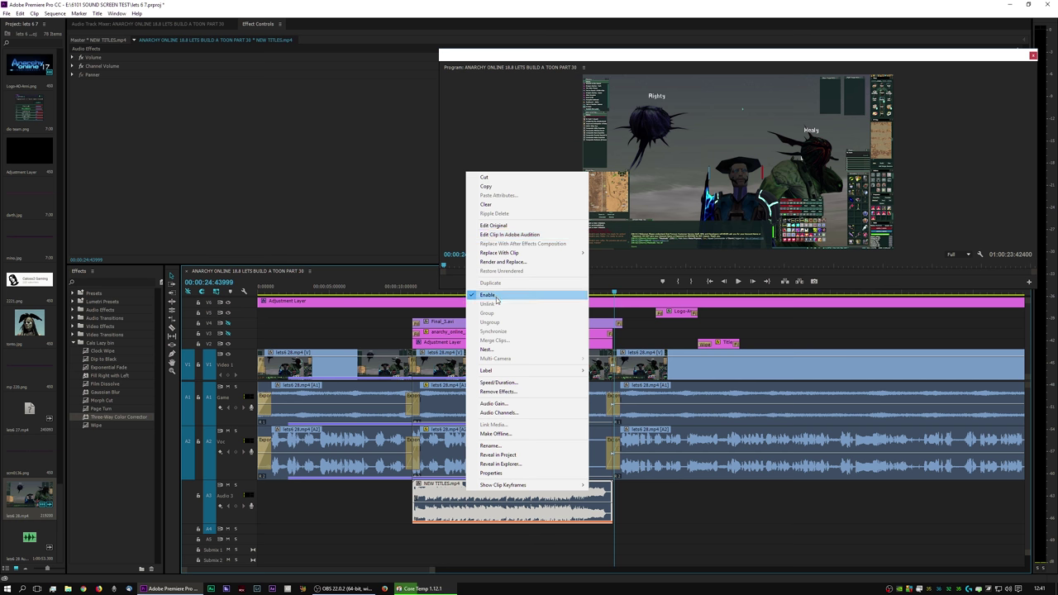
pyautogui.click(367, 349)
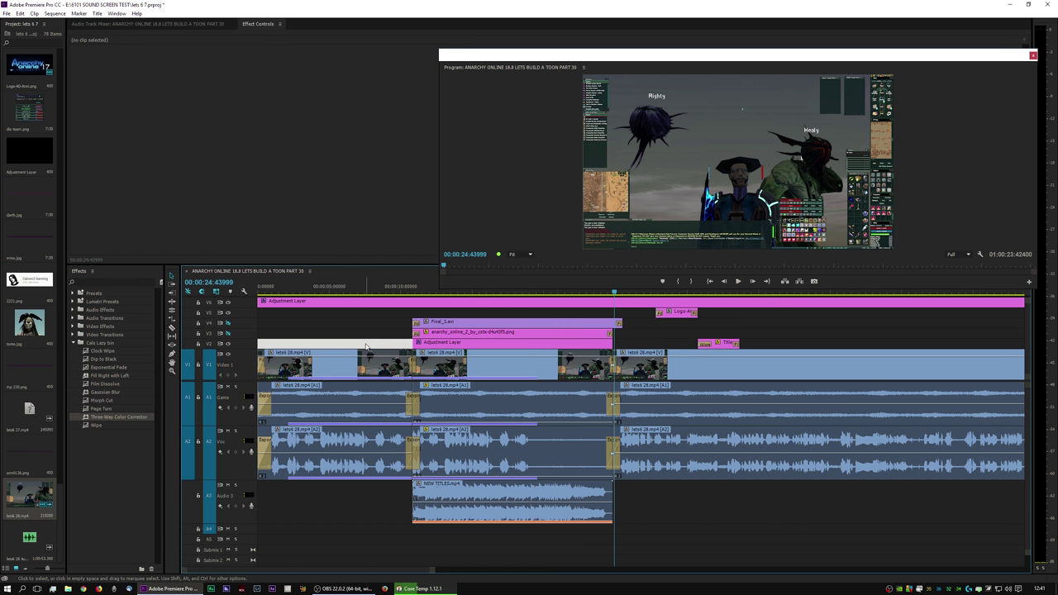
pyautogui.click(419, 347)
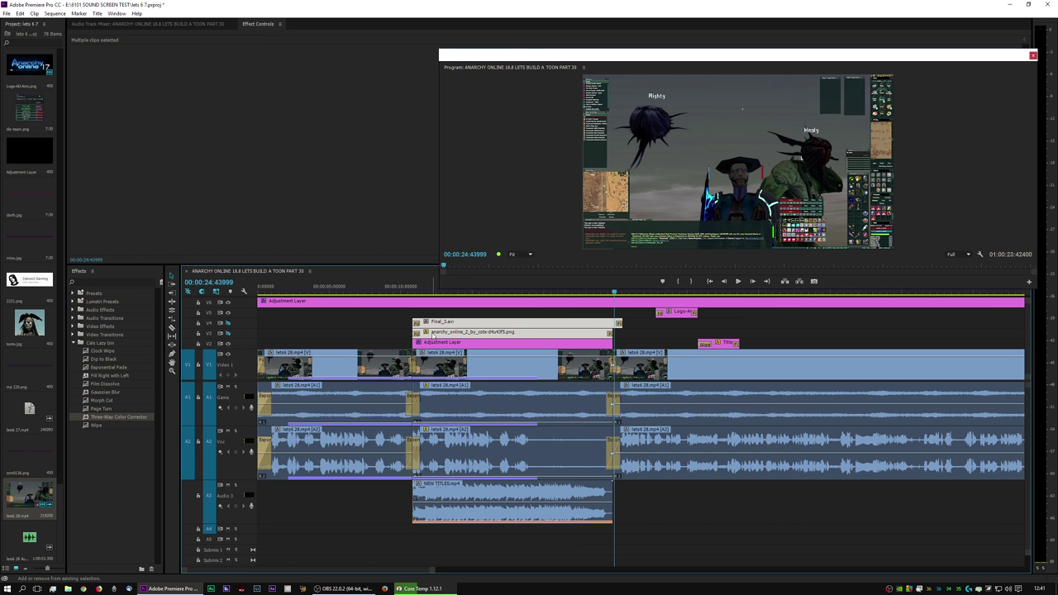
pyautogui.keyDown('shift'); pyautogui.click(442, 488); pyautogui.keyUp('shift')
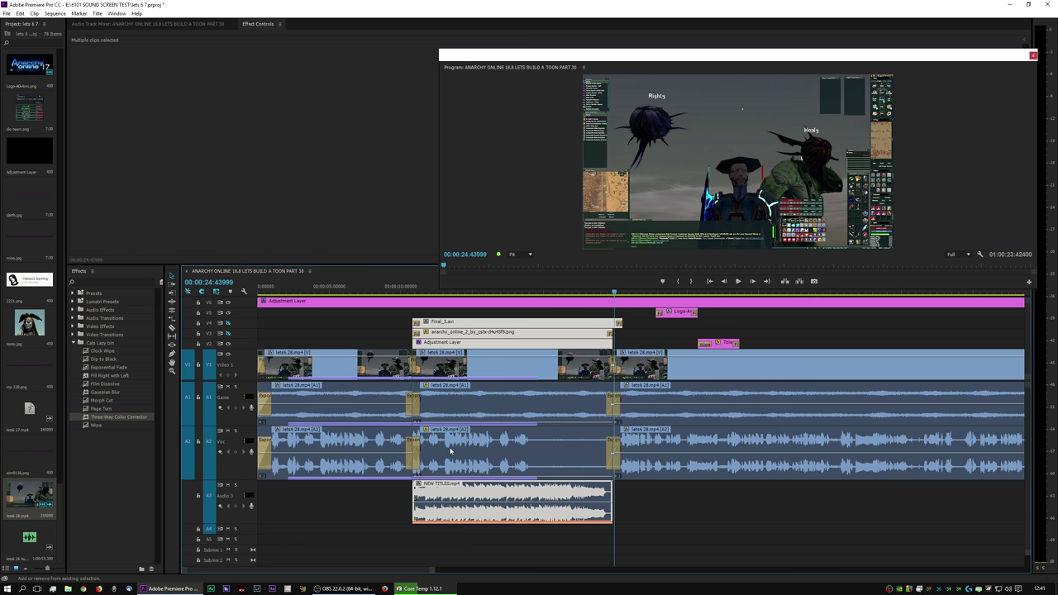
pyautogui.rightClick(460, 333)
pyautogui.click(478, 313)
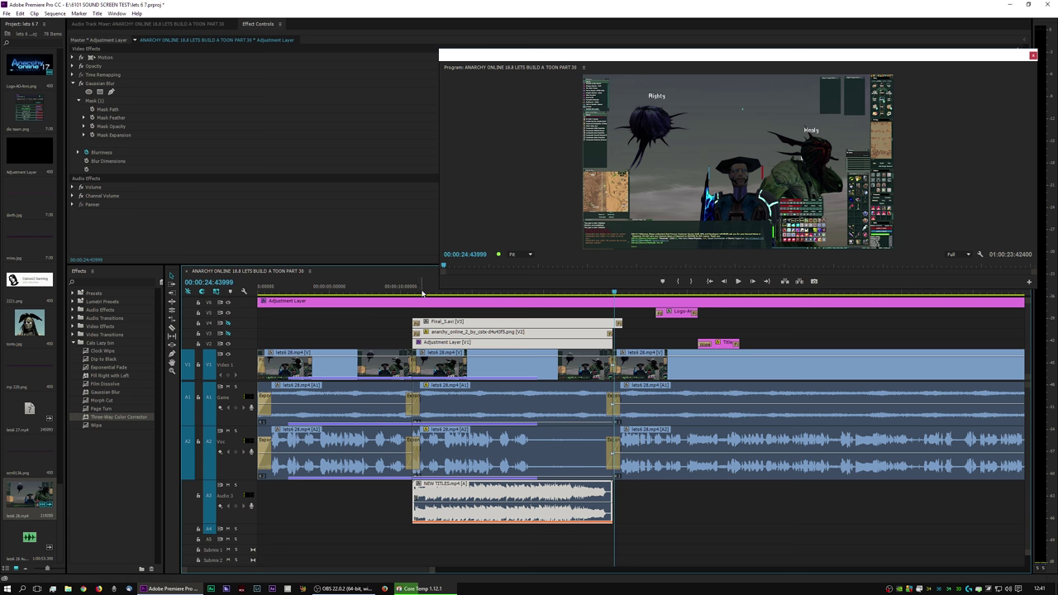
# - Preview the intro from the blur through the logo at about 25 seconds, then select Logo-AO-Ami.png
pyautogui.moveTo(649, 56); pyautogui.dragTo(627, 9)
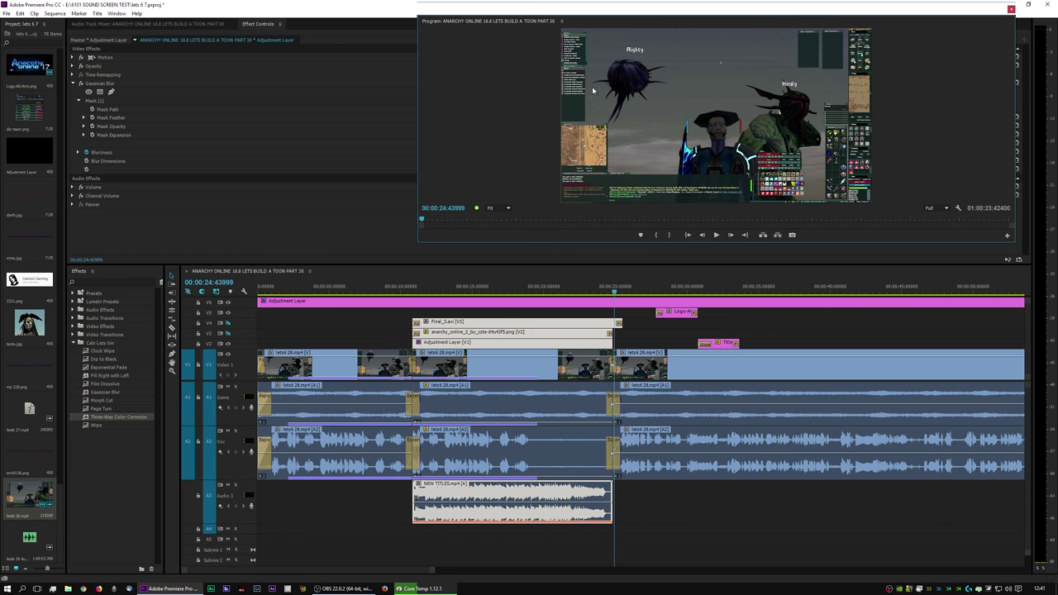
pyautogui.click(420, 287)
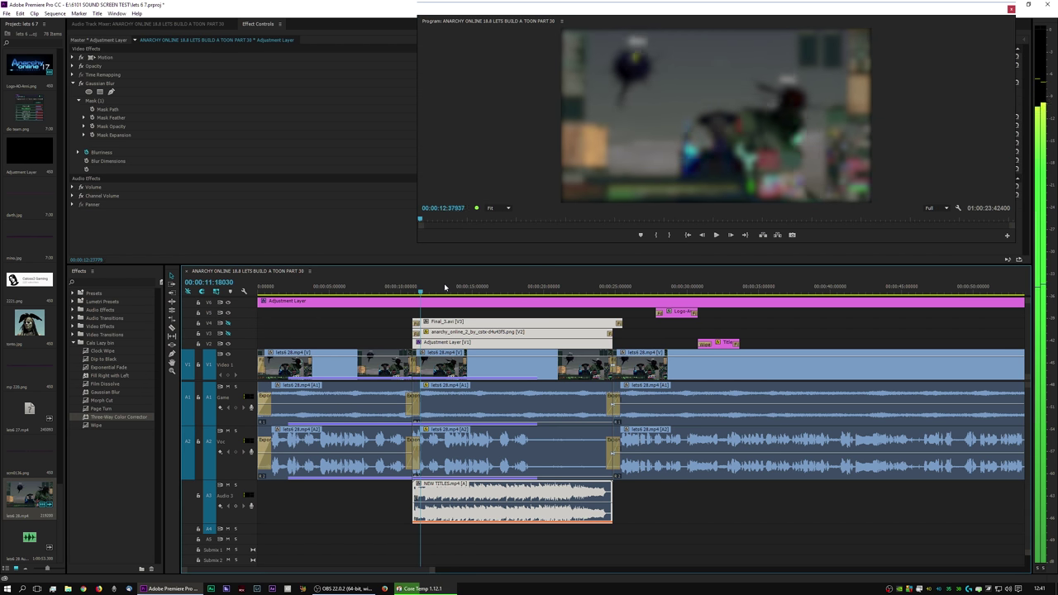
pyautogui.click(476, 286)
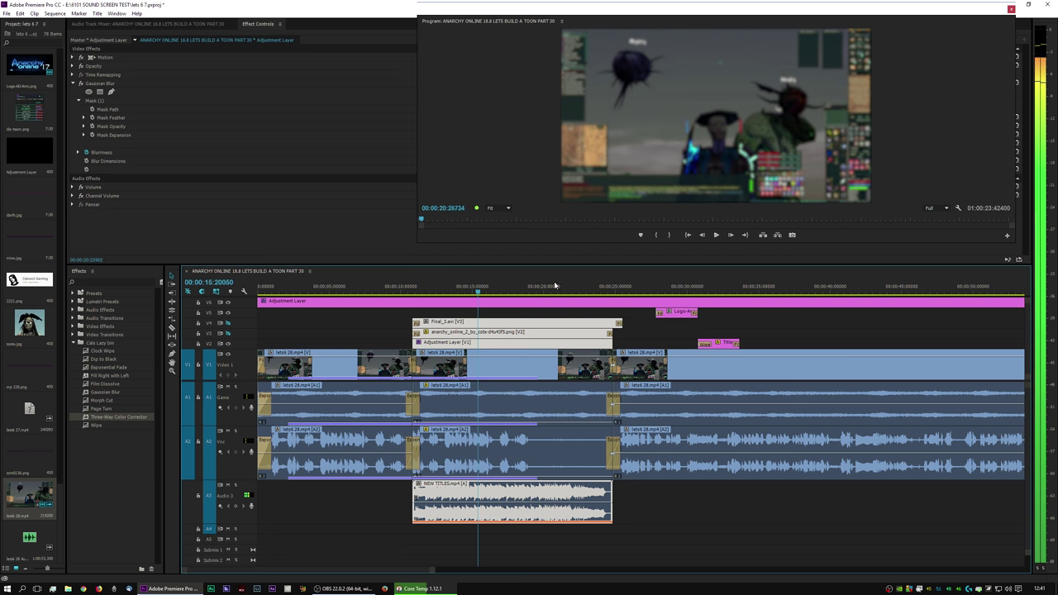
pyautogui.moveTo(593, 286); pyautogui.dragTo(618, 285)
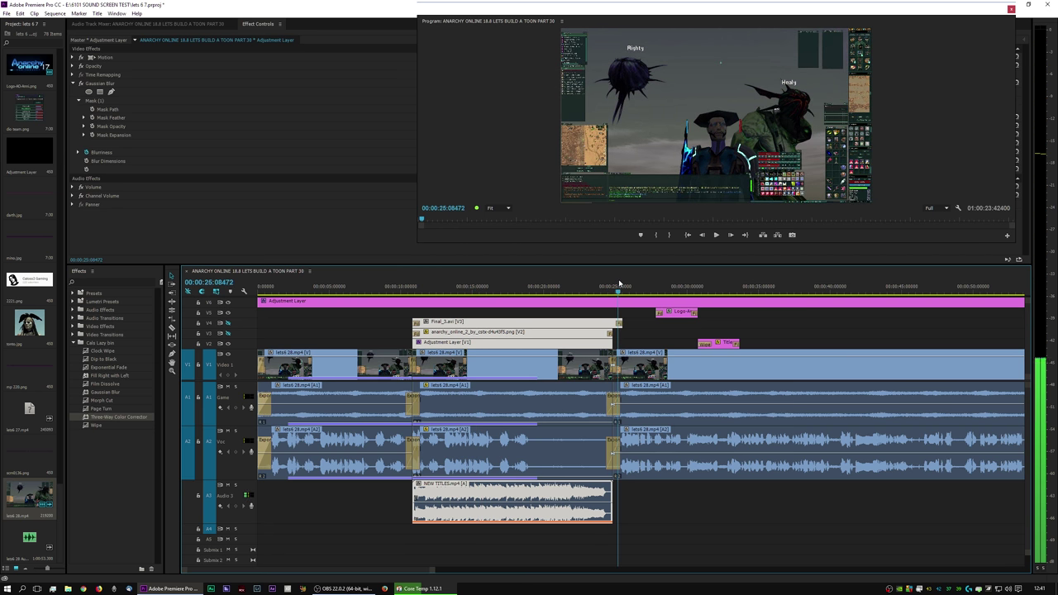
pyautogui.press('space')
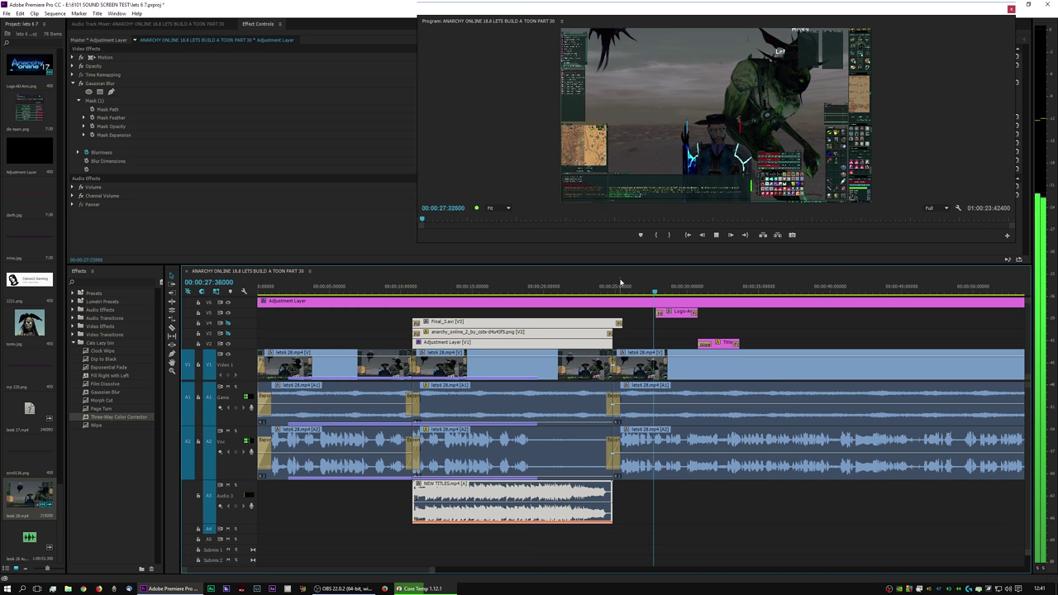
pyautogui.press('space')
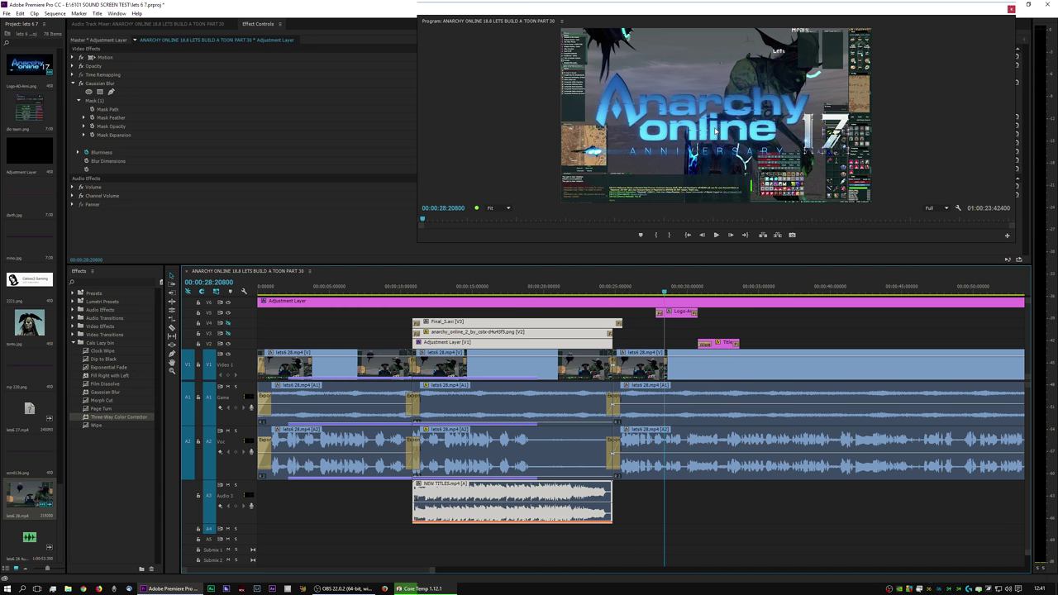
pyautogui.click(685, 313)
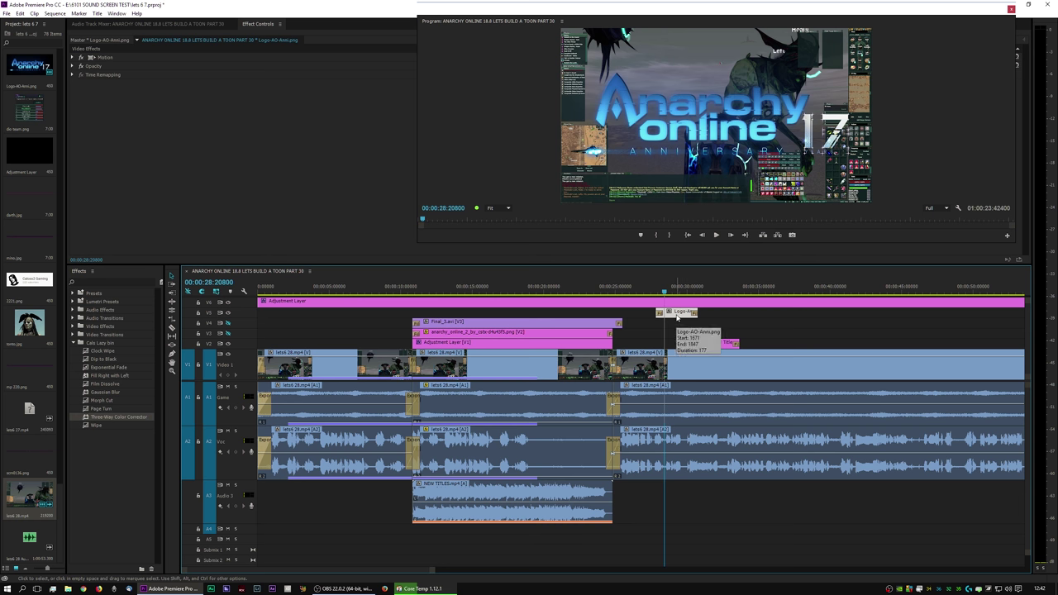
# - Replace the V5 logo at 28 seconds with Logo-AO-Anni.png scaled to frame size
pyautogui.press('Delete')
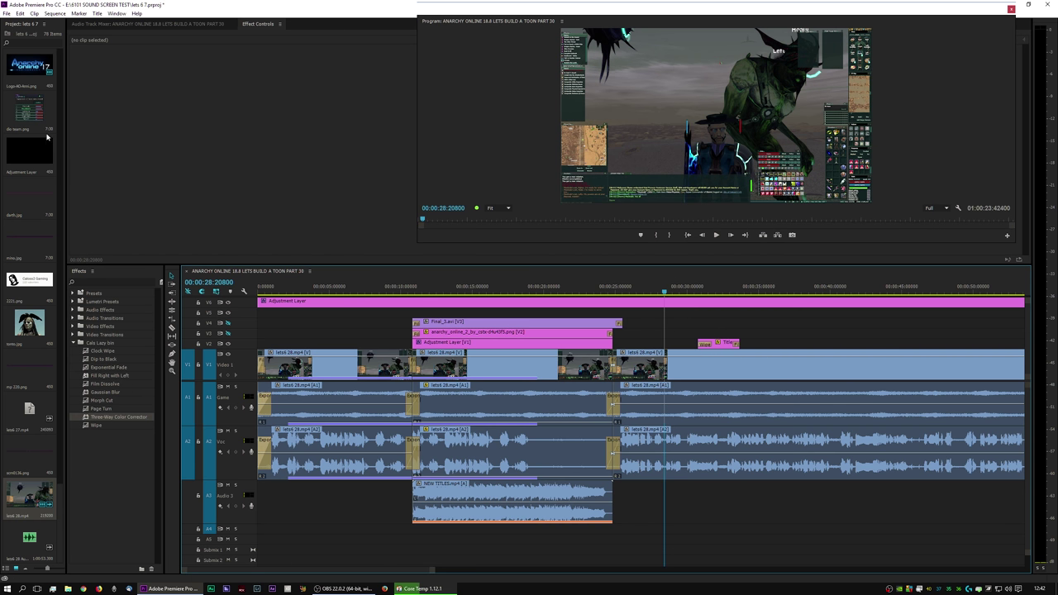
pyautogui.moveTo(31, 68); pyautogui.dragTo(653, 312)
pyautogui.rightClick(695, 315)
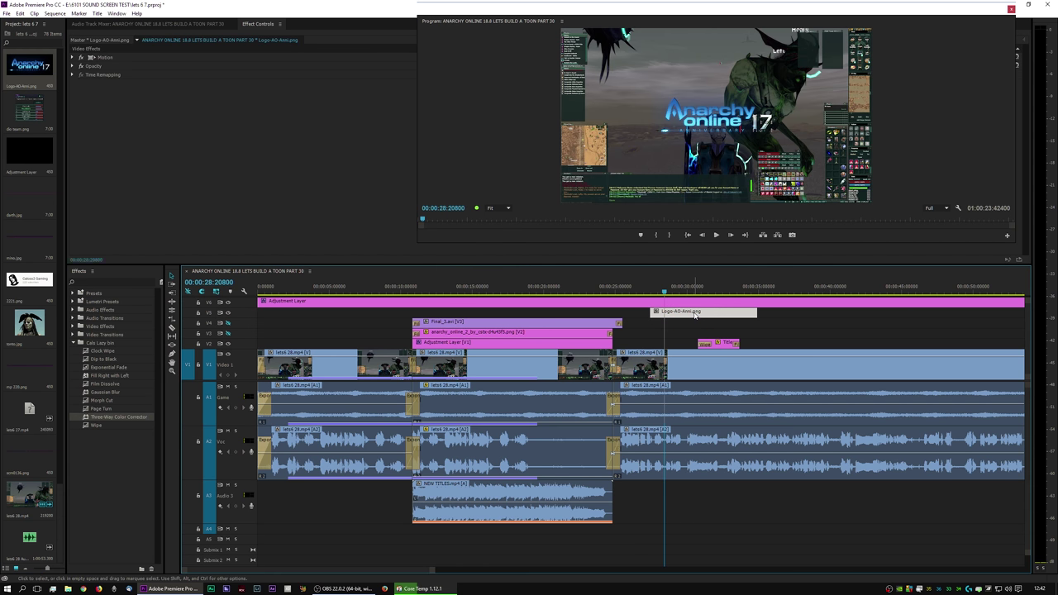
pyautogui.click(730, 488)
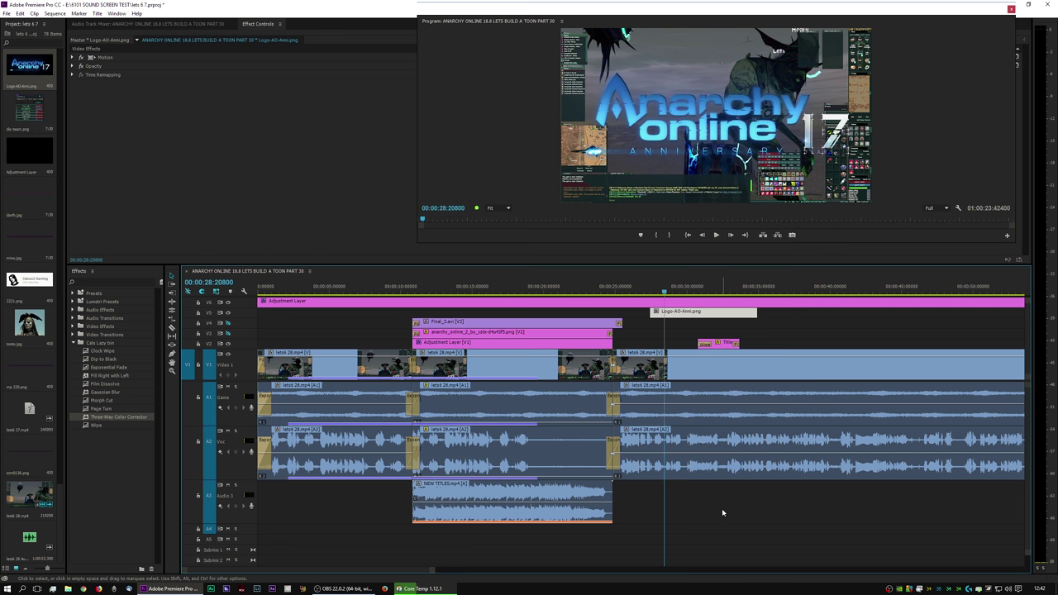
pyautogui.press('Delete')
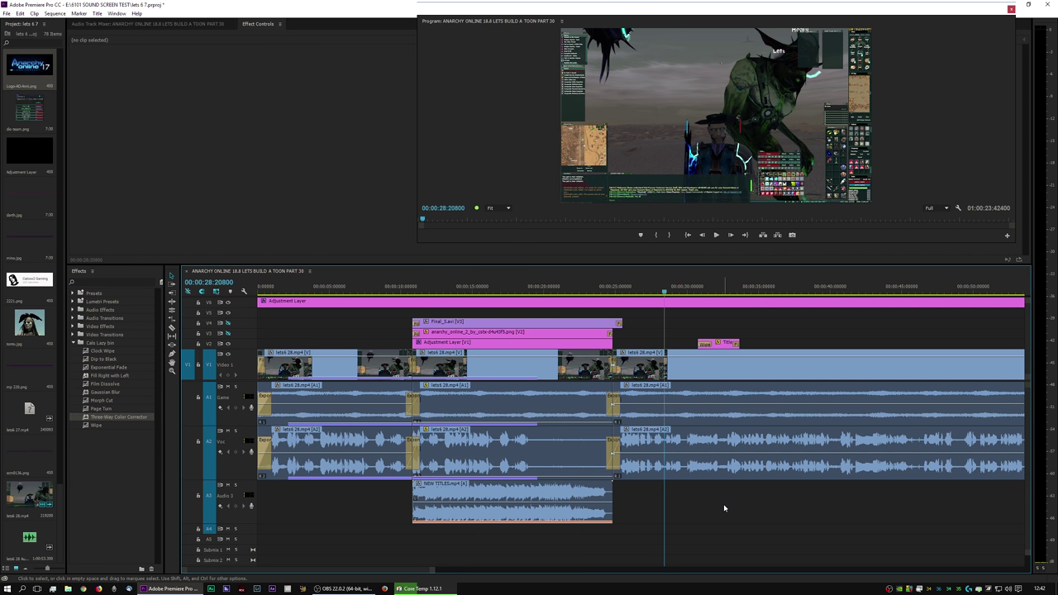
pyautogui.hotkey('ctrl', 'z')
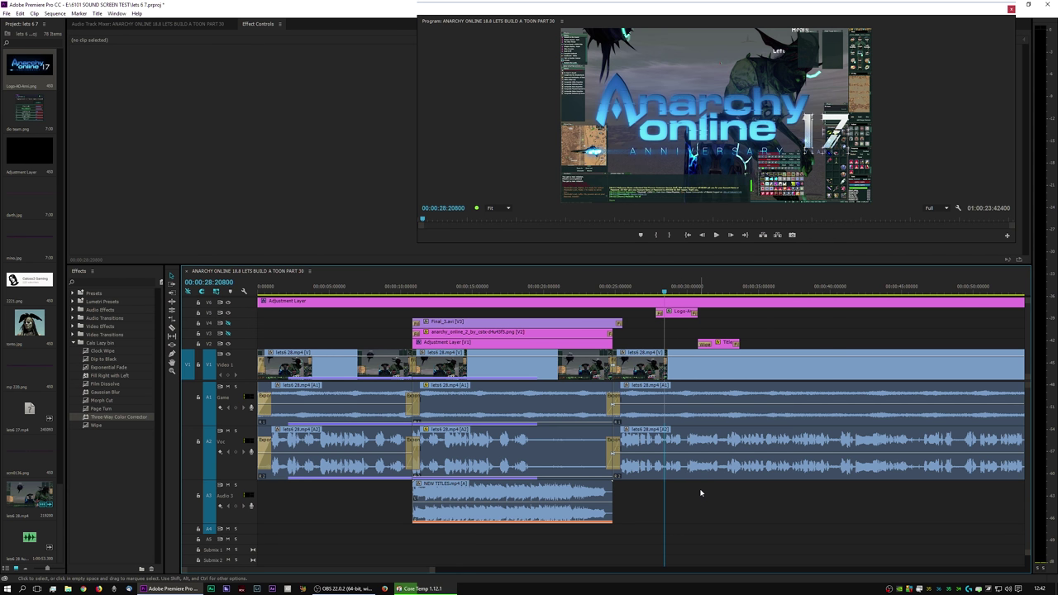
# - Remove the Wipe transition on the title card and replay it from about 31 seconds
pyautogui.click(662, 292)
pyautogui.moveTo(662, 291); pyautogui.dragTo(701, 287)
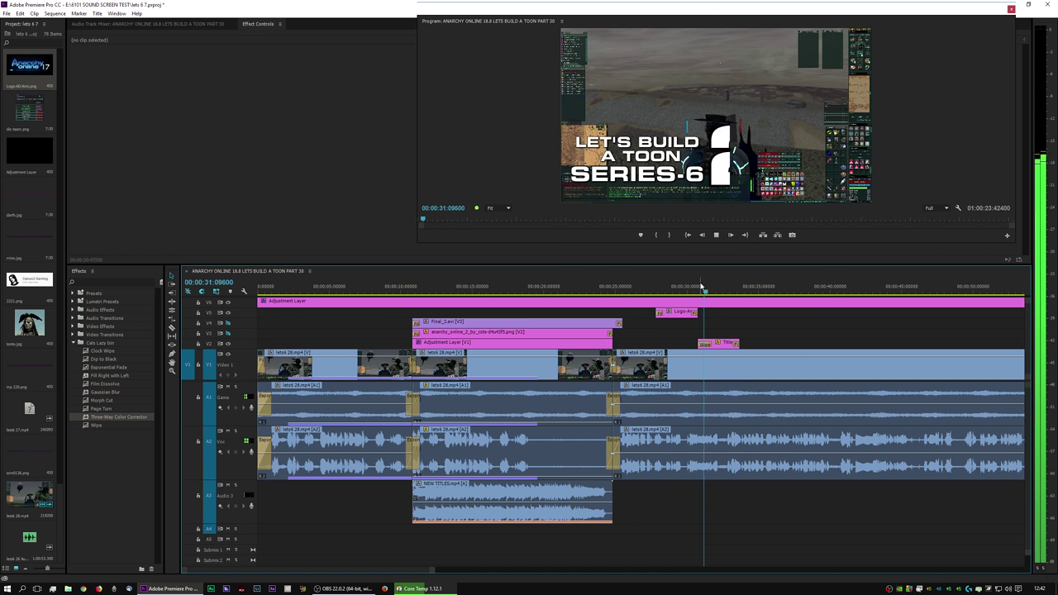
pyautogui.press('space')
pyautogui.click(705, 344)
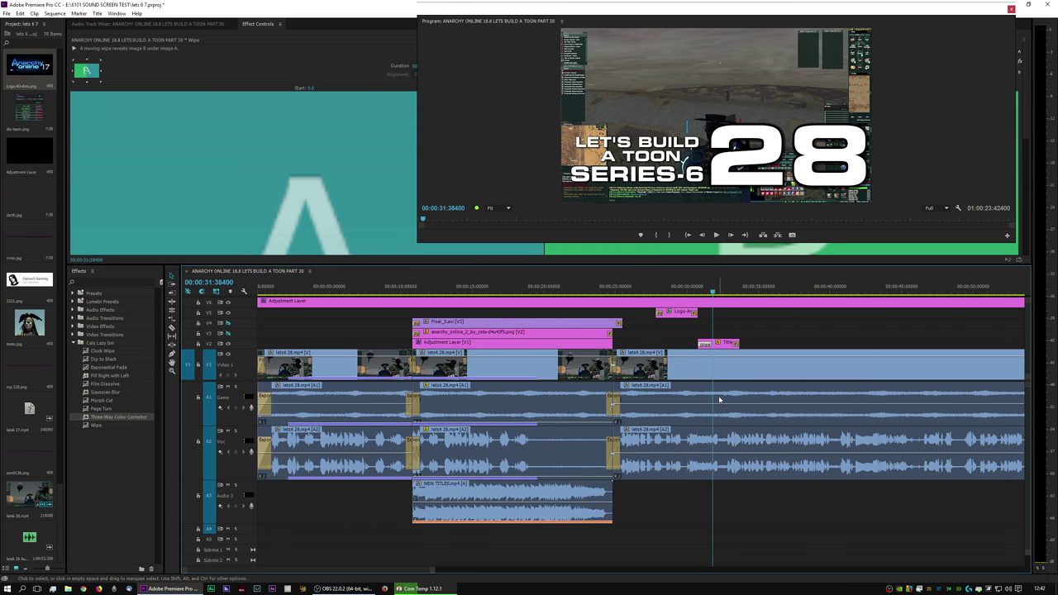
pyautogui.press('Delete')
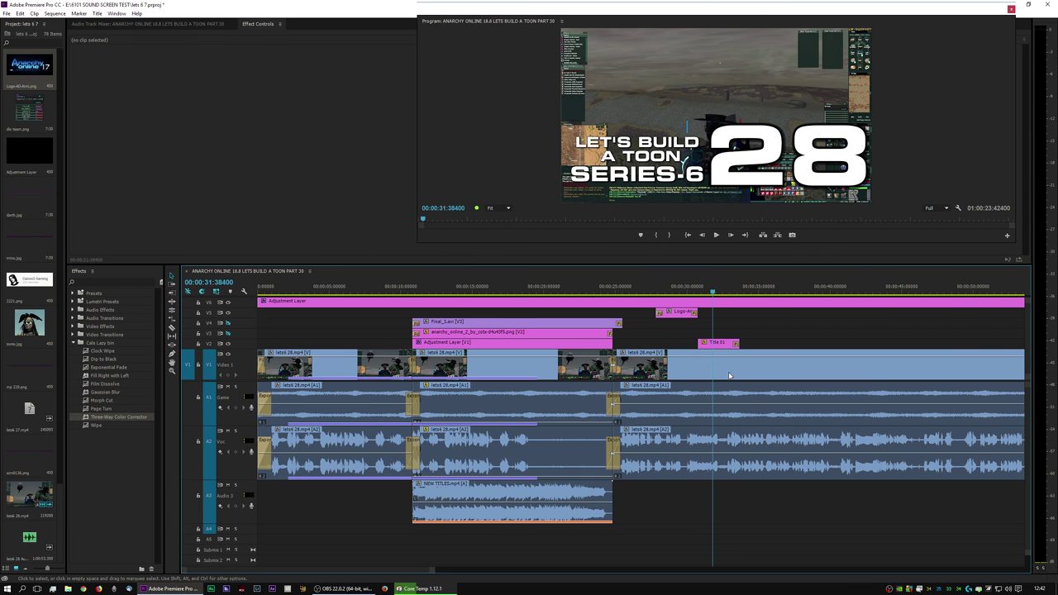
pyautogui.click(694, 290)
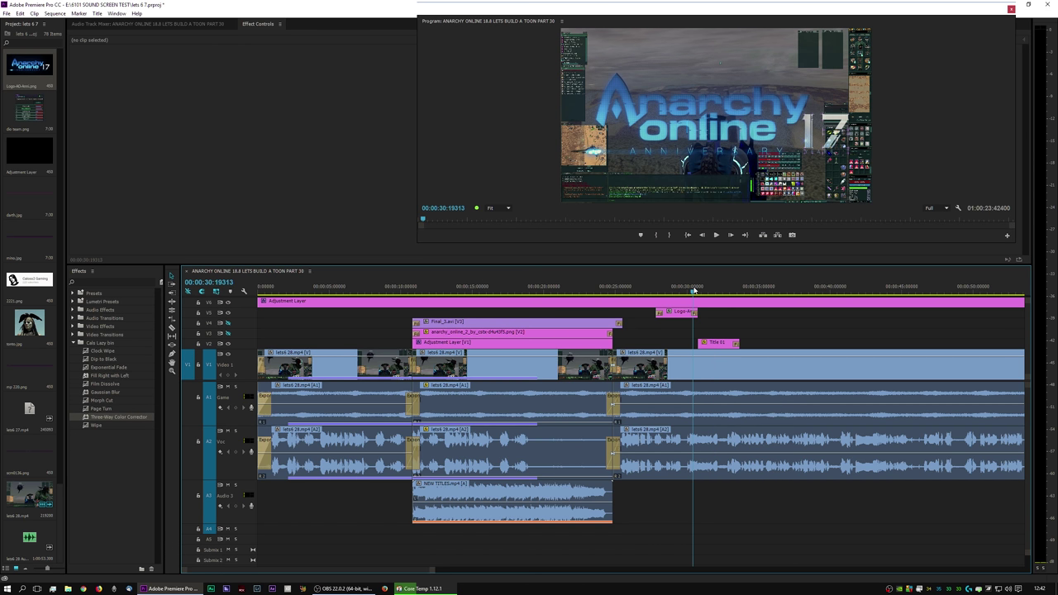
pyautogui.press('space')
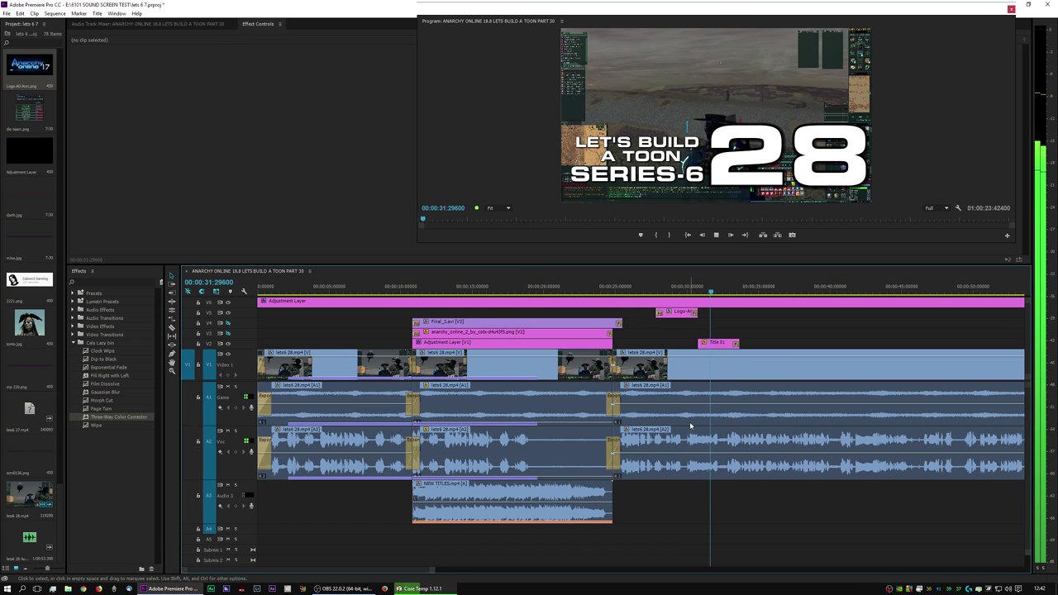
pyautogui.press('space')
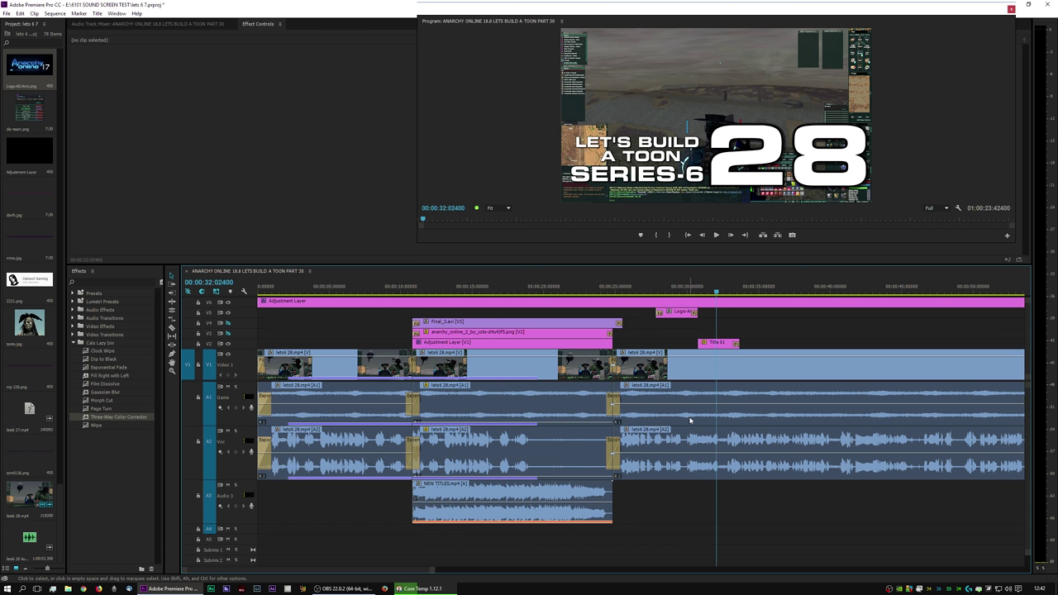
# - Restore the Wipe and play from the logo through the LET'S BUILD A TOON SERIES-6 28 title
pyautogui.hotkey('ctrl', 'z')
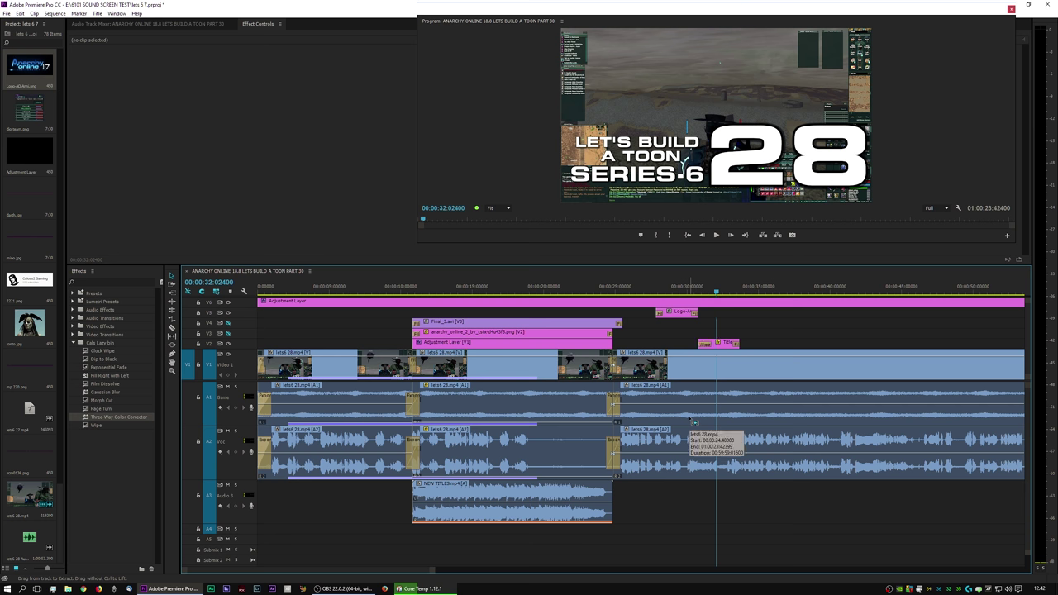
pyautogui.click(700, 290)
pyautogui.press('space')
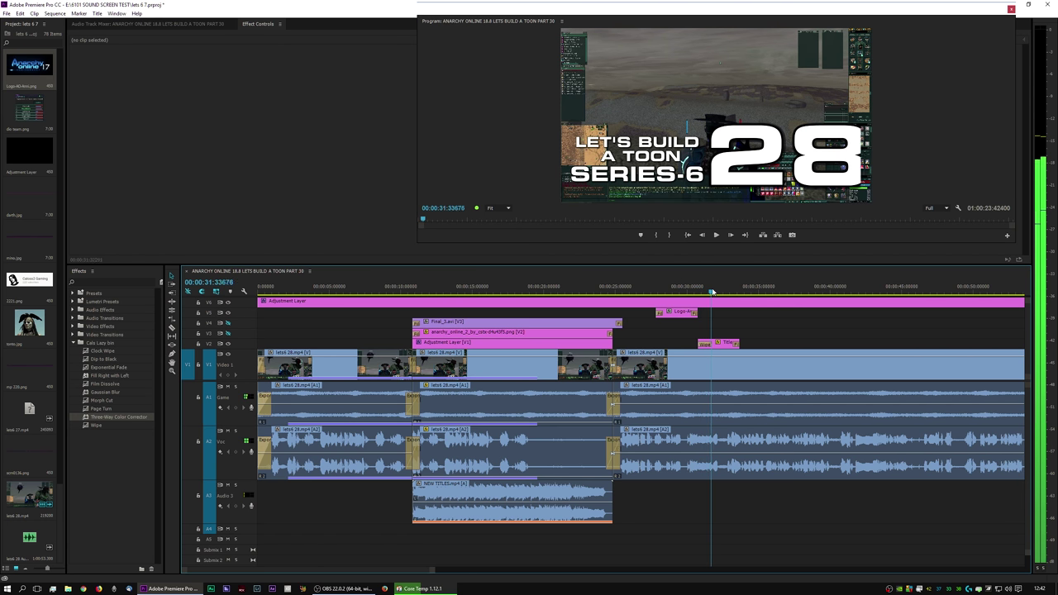
pyautogui.moveTo(712, 292); pyautogui.dragTo(658, 292)
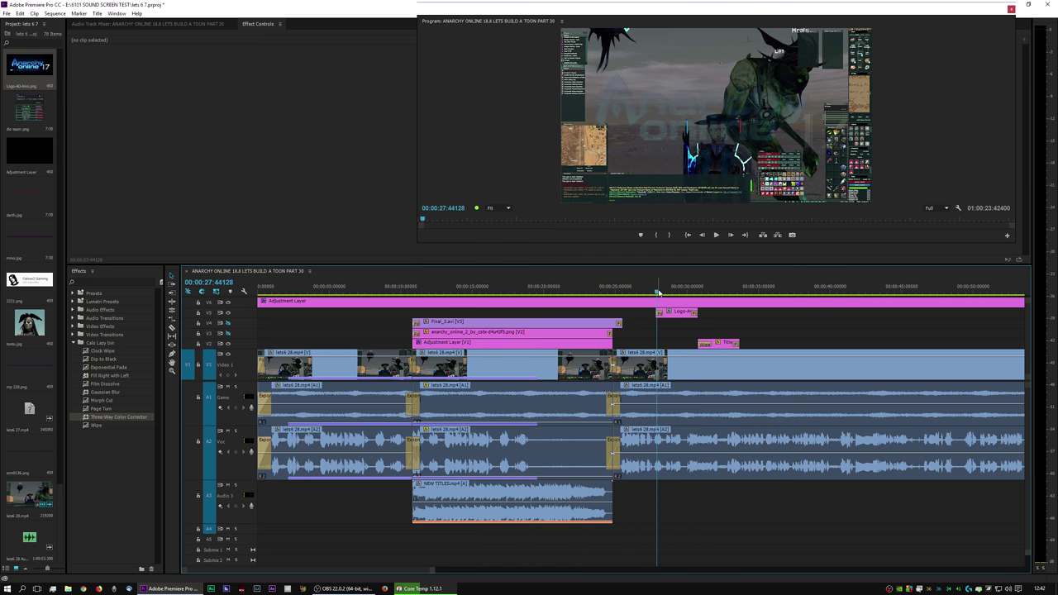
pyautogui.press('space')
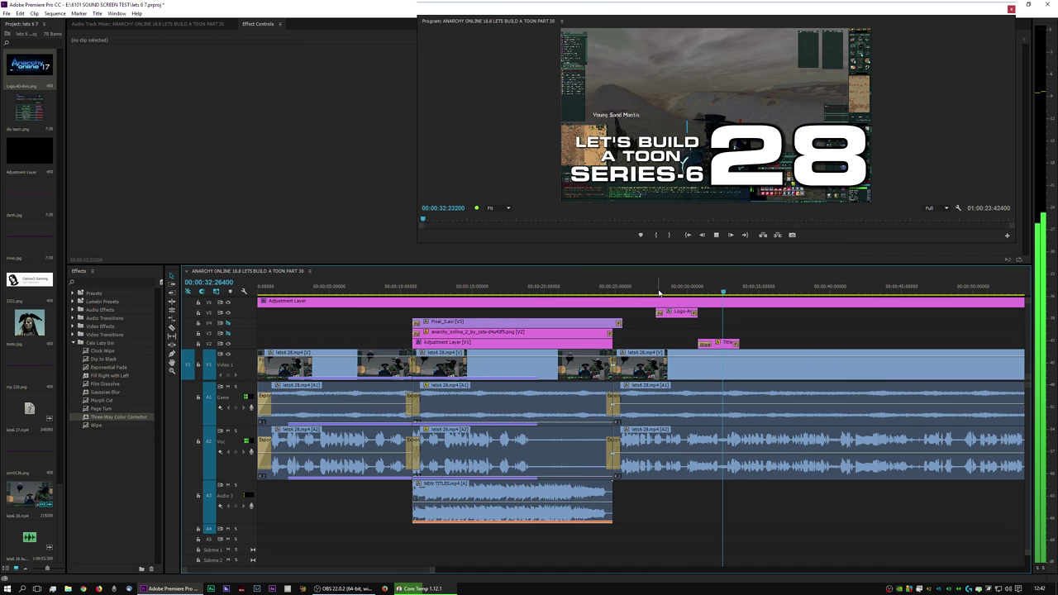
pyautogui.press('space')
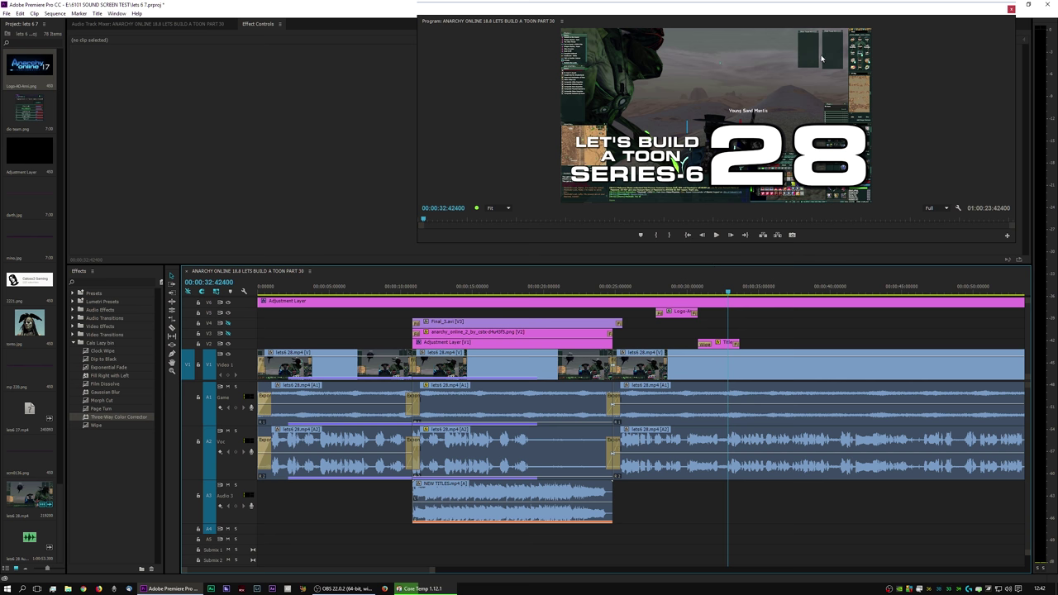
pyautogui.moveTo(805, 11); pyautogui.dragTo(763, 12)
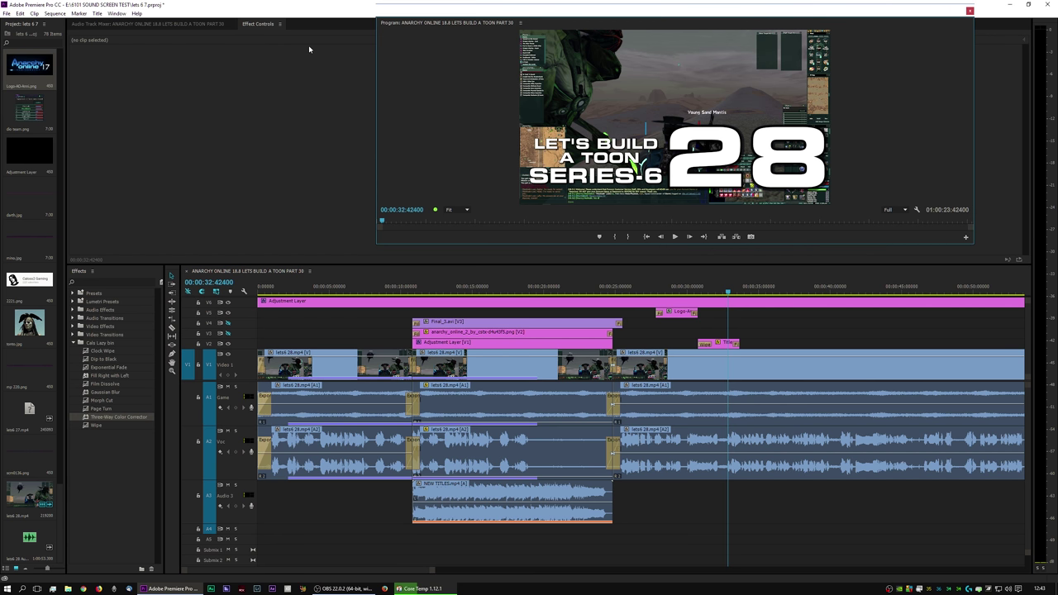
# - Bring up the audio track mixer and play the gameplay from around 2:09
pyautogui.click(209, 25)
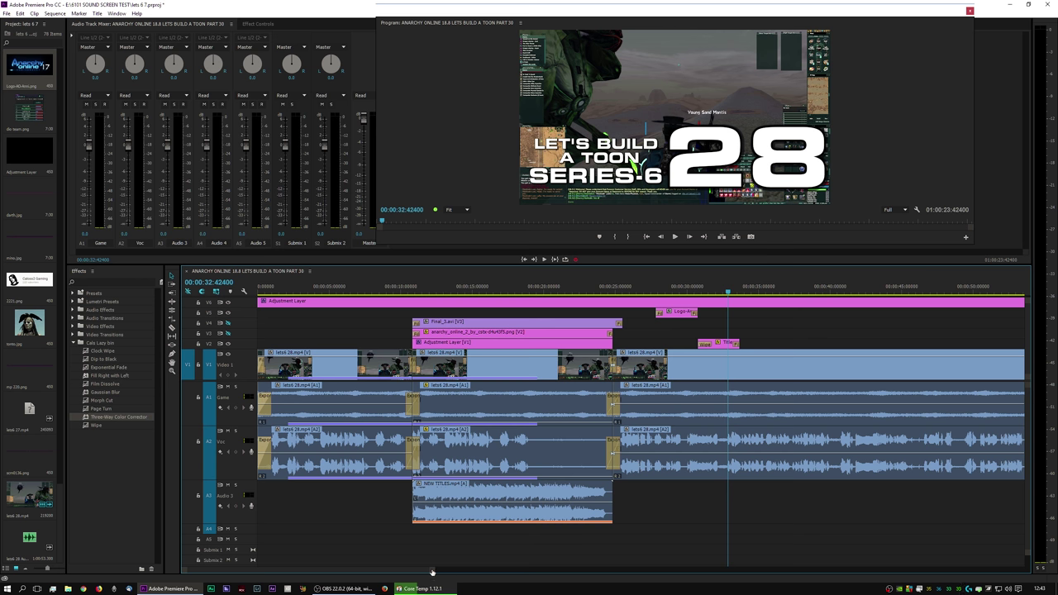
pyautogui.moveTo(432, 571); pyautogui.dragTo(591, 569)
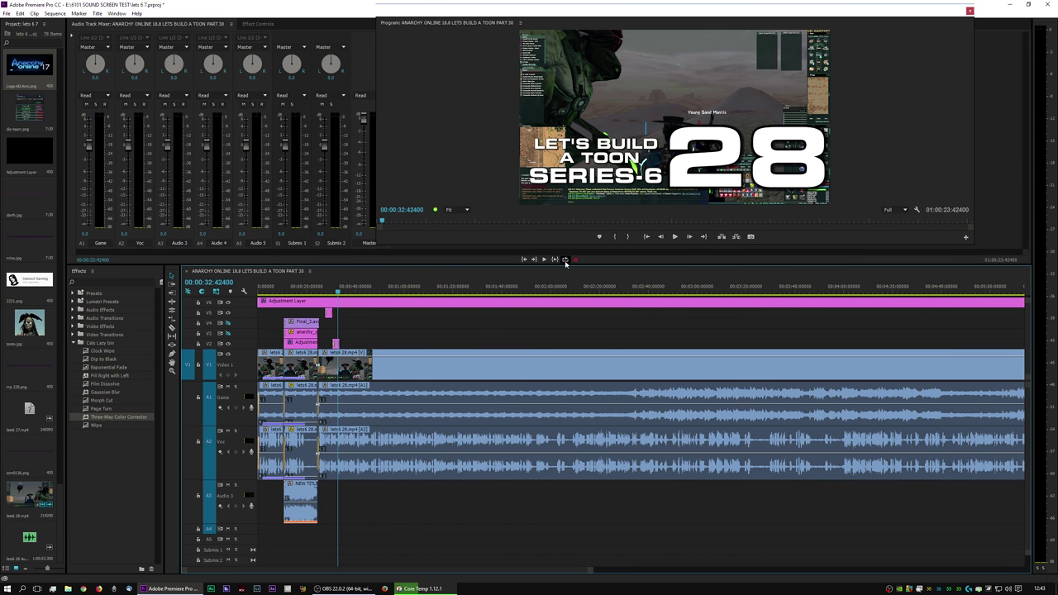
pyautogui.moveTo(562, 291); pyautogui.dragTo(573, 290)
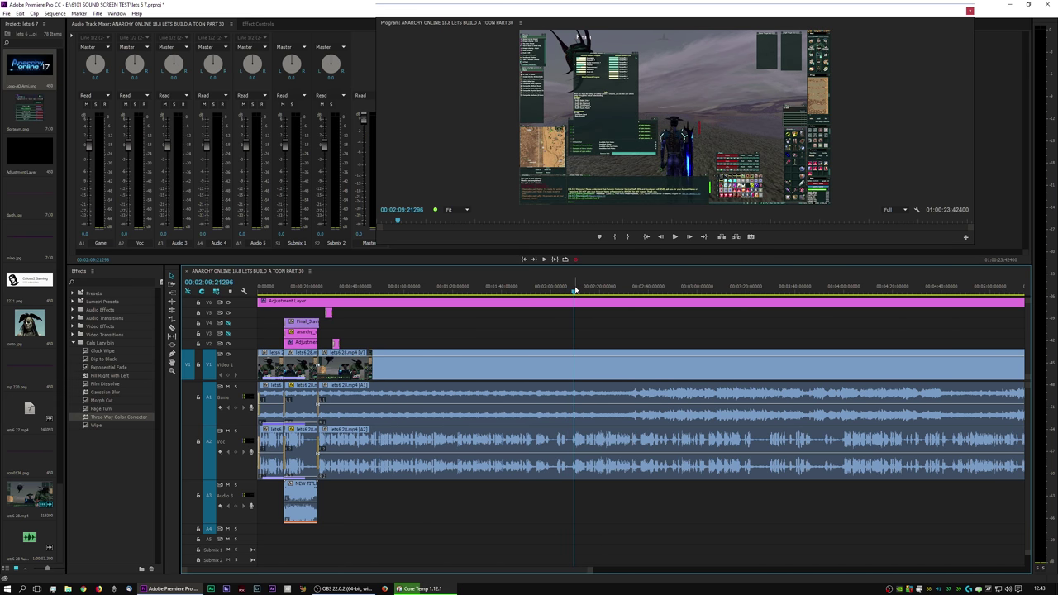
pyautogui.press('space')
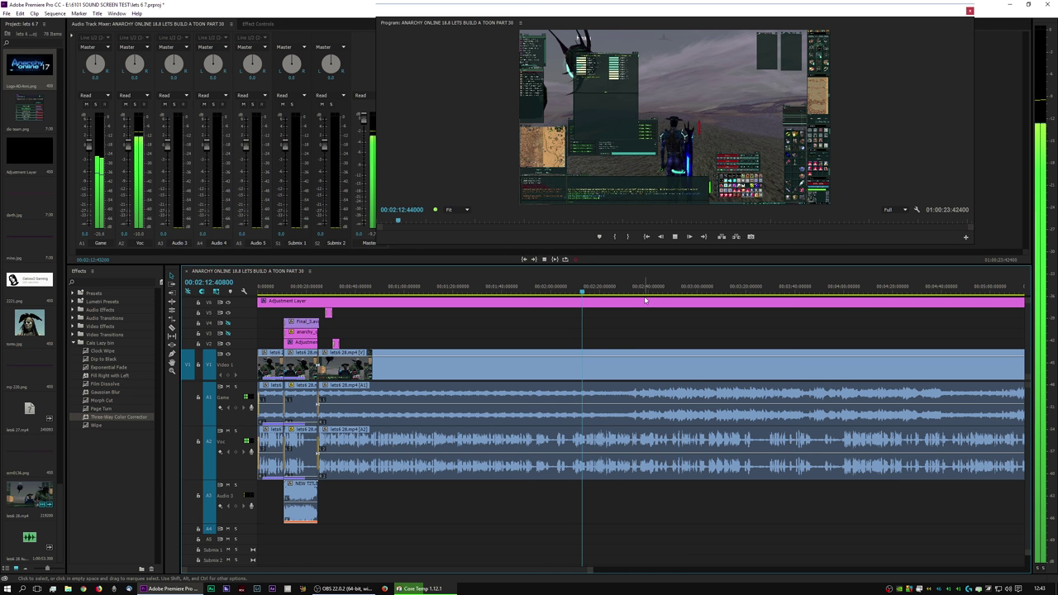
pyautogui.press('space')
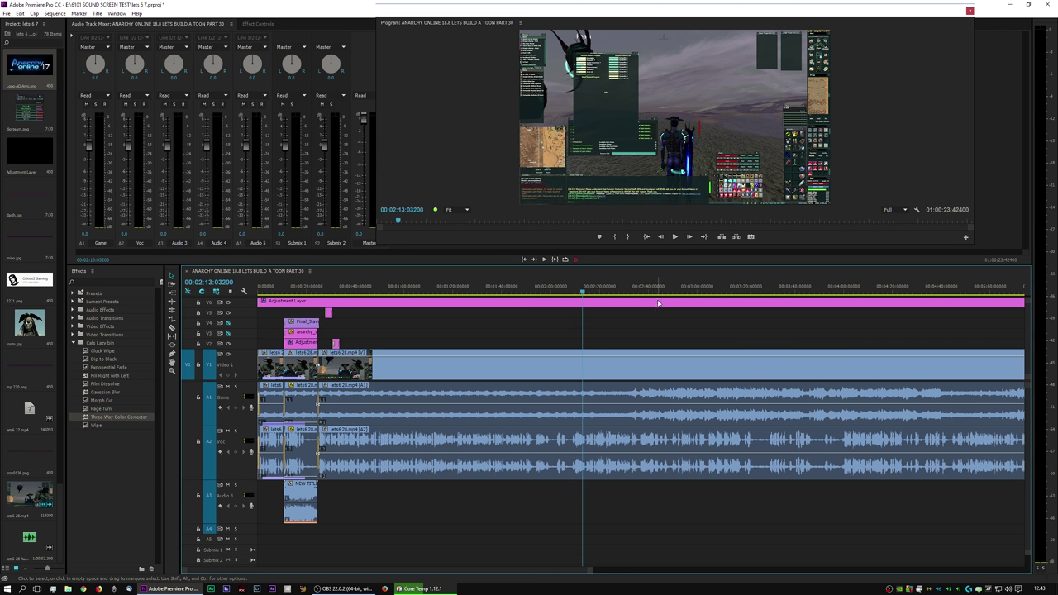
# - Scrub from about 03:05 to 03:19, play, and zoom the timeline in on it
pyautogui.click(750, 289)
pyautogui.click(711, 289)
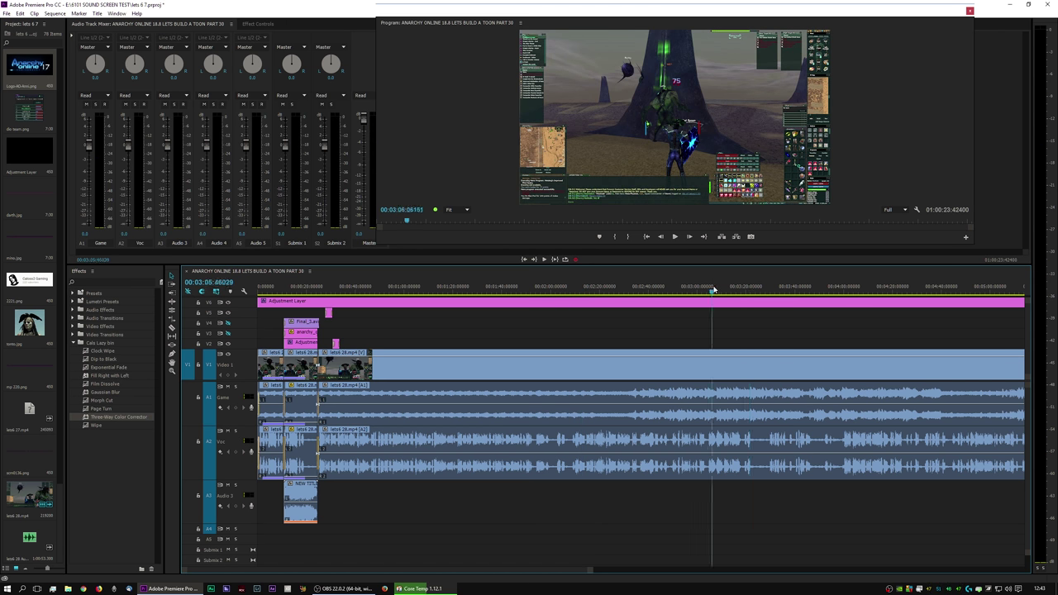
pyautogui.moveTo(713, 289); pyautogui.dragTo(747, 286)
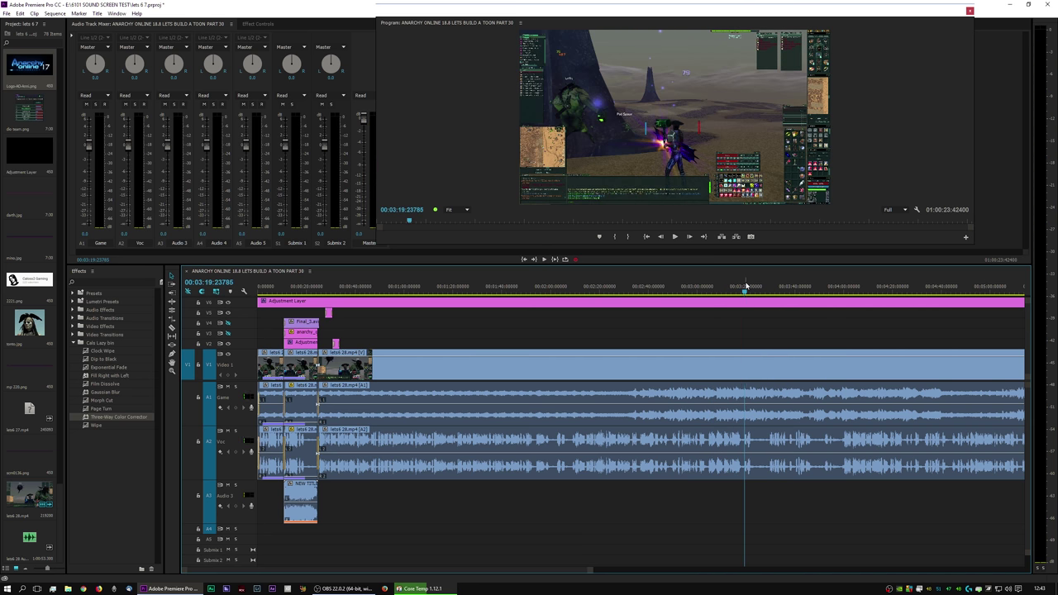
pyautogui.press('space')
pyautogui.moveTo(593, 569); pyautogui.dragTo(542, 569)
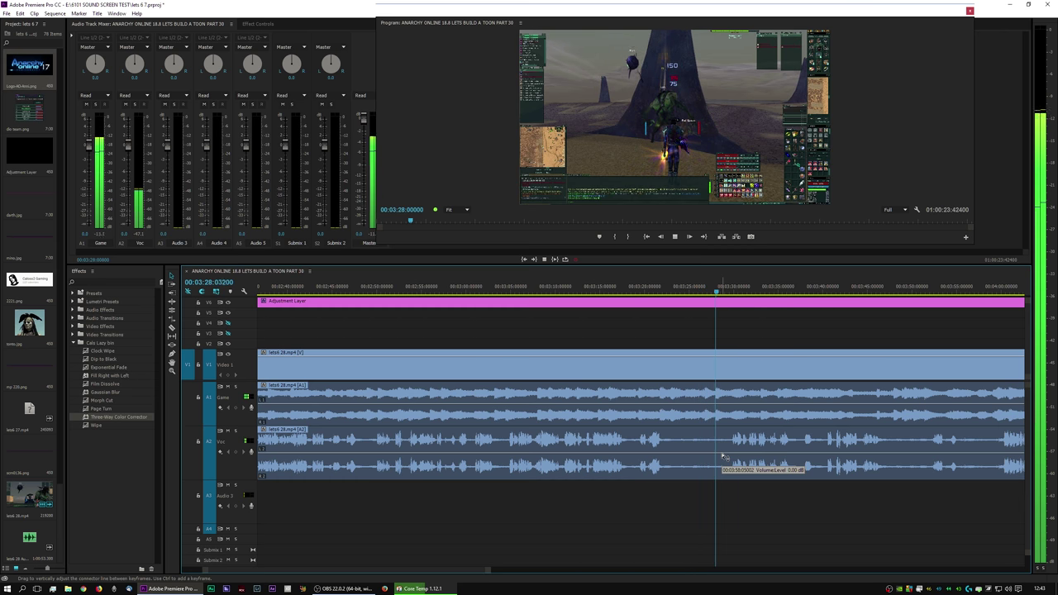
# - Razor the dead stretch after 03:22 at both ends and ripple-delete it
pyautogui.press('space')
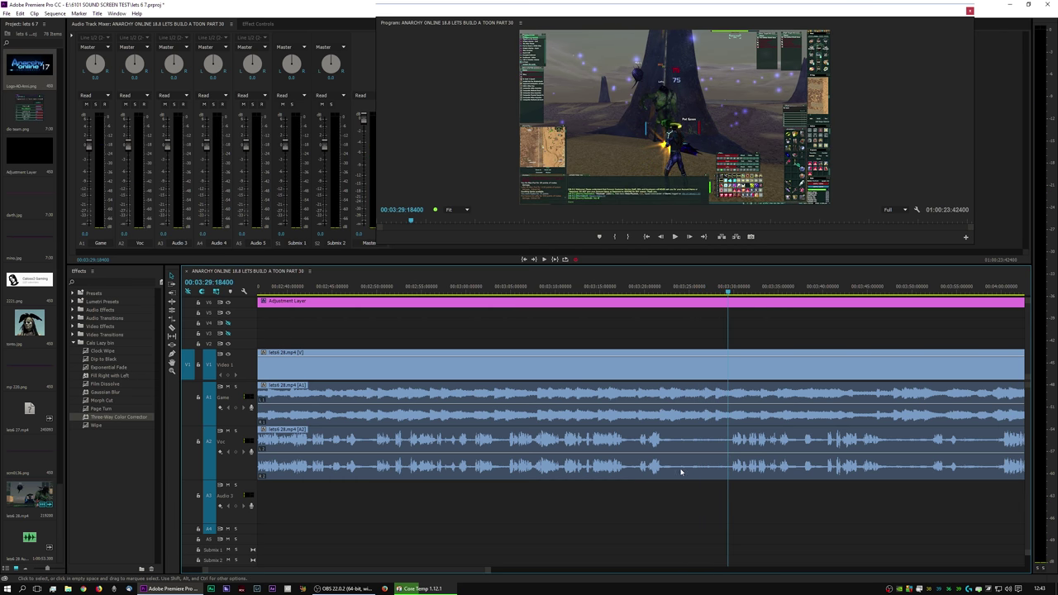
pyautogui.press('c')
pyautogui.click(671, 460)
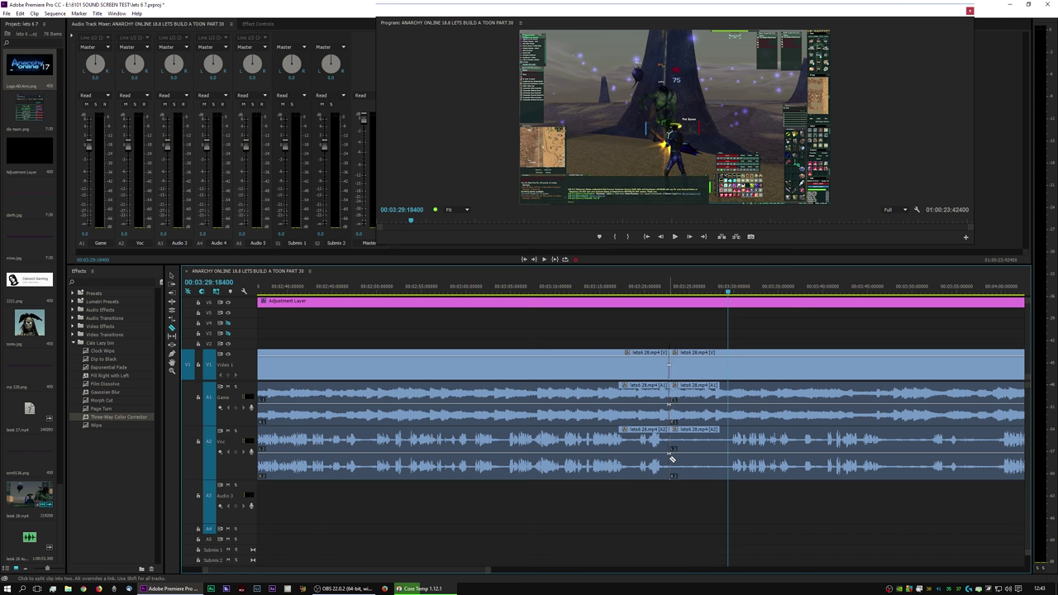
pyautogui.click(730, 461)
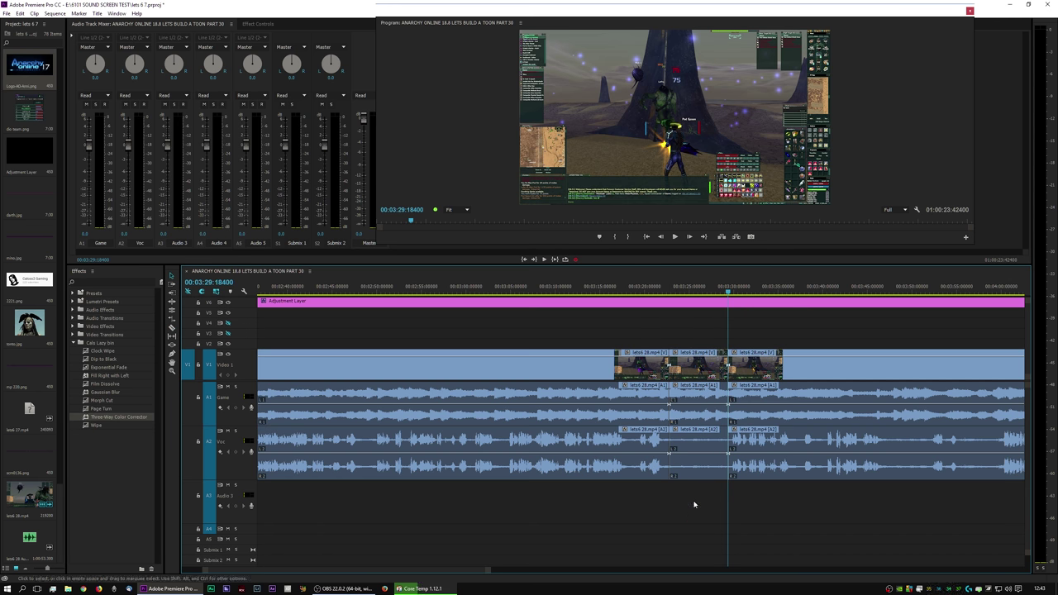
pyautogui.press('v')
pyautogui.click(694, 475)
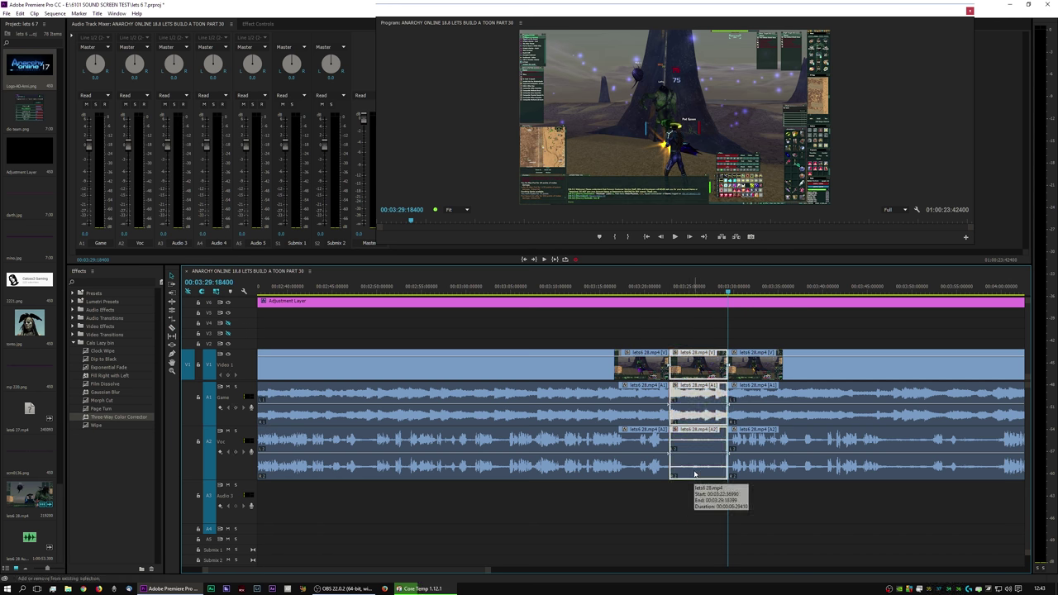
pyautogui.hotkey('shift', 'Delete')
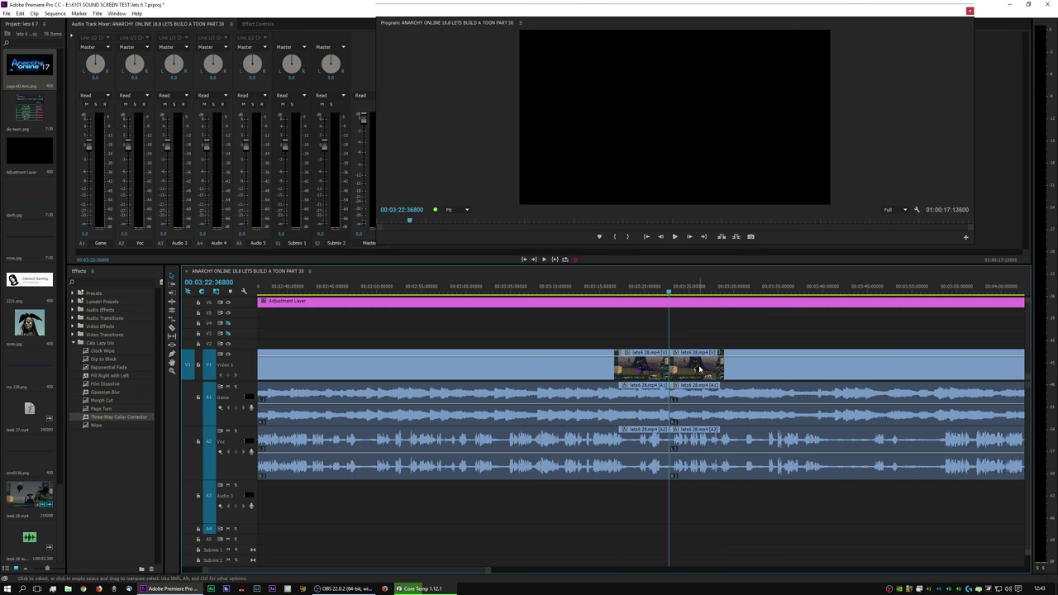
# - Add the default Film Dissolve and audio crossfades at the join, then remove the Game track's fade
pyautogui.click(698, 369)
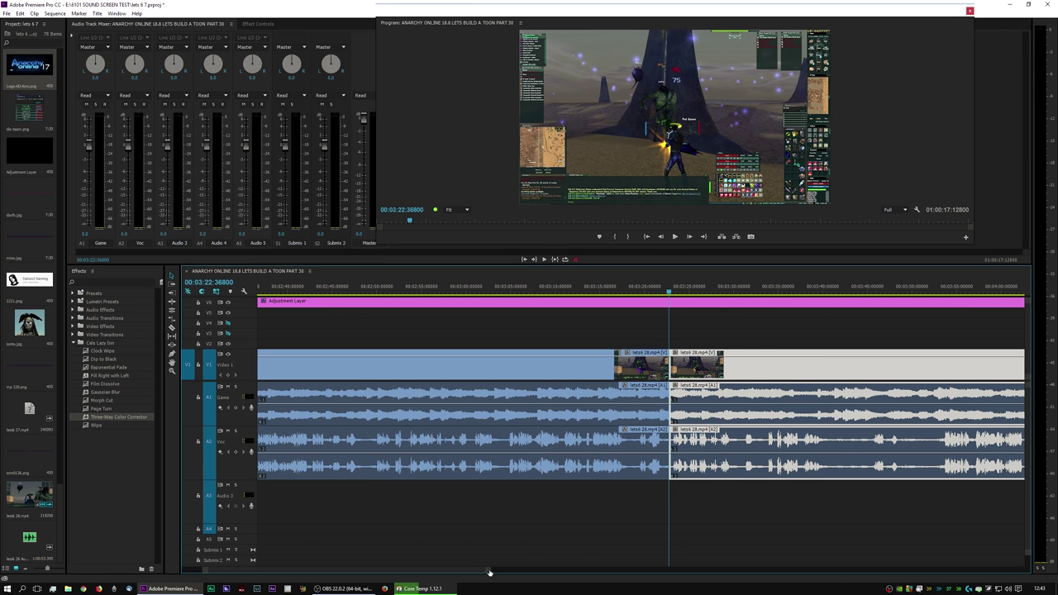
pyautogui.moveTo(489, 572); pyautogui.dragTo(465, 574)
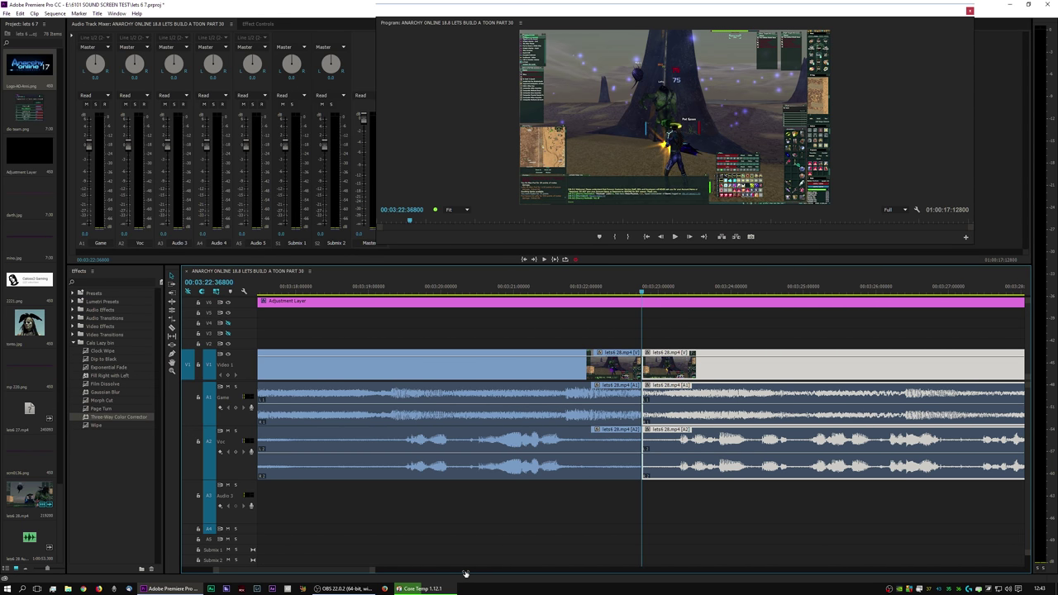
pyautogui.click(641, 366)
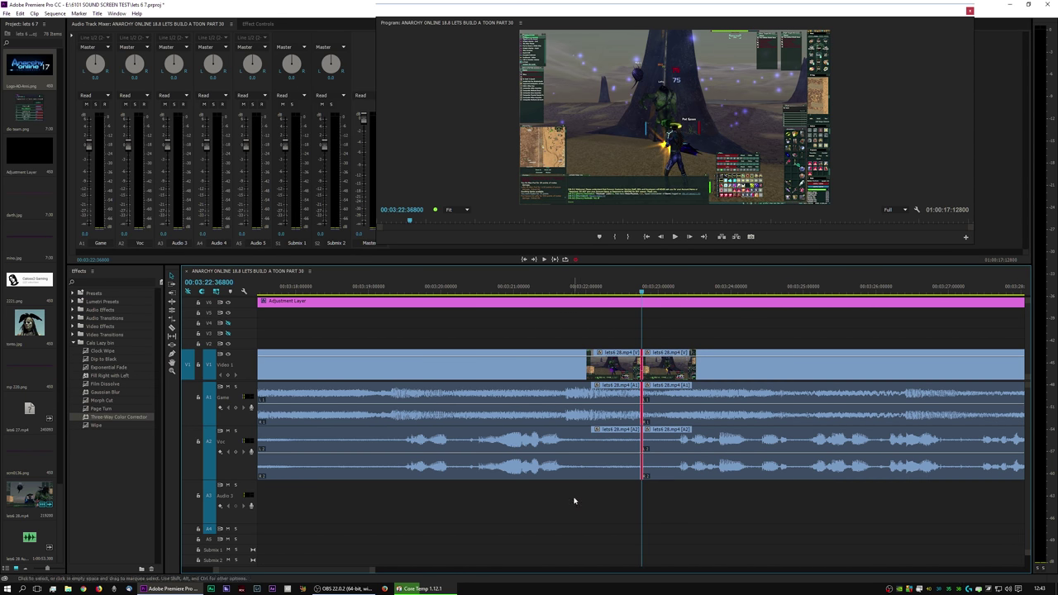
pyautogui.hotkey('ctrl', 'd')
pyautogui.hotkey('ctrl', 'shift', 'd')
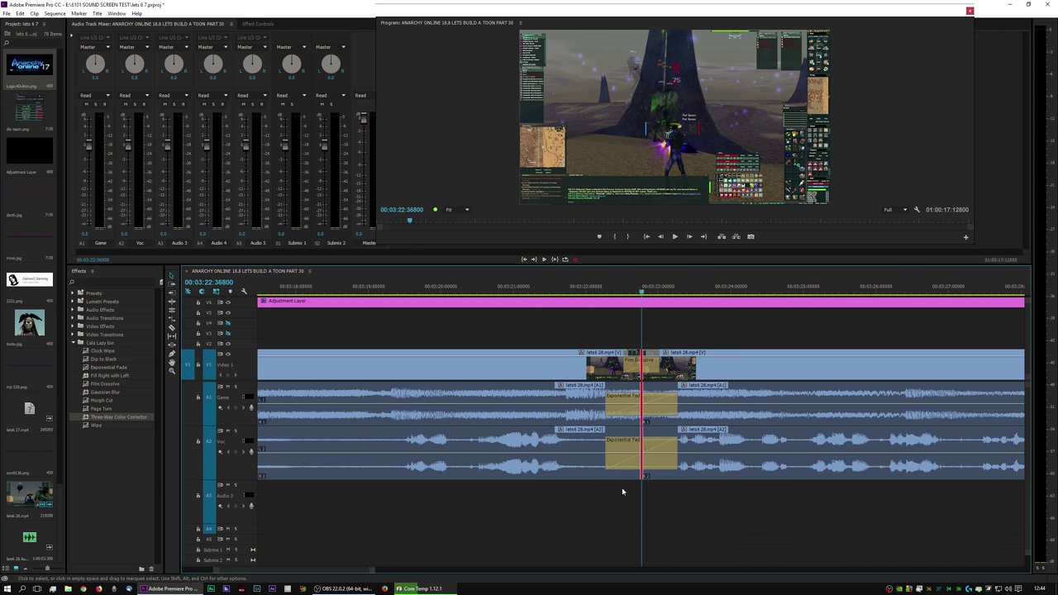
pyautogui.click(653, 414)
pyautogui.press('Delete')
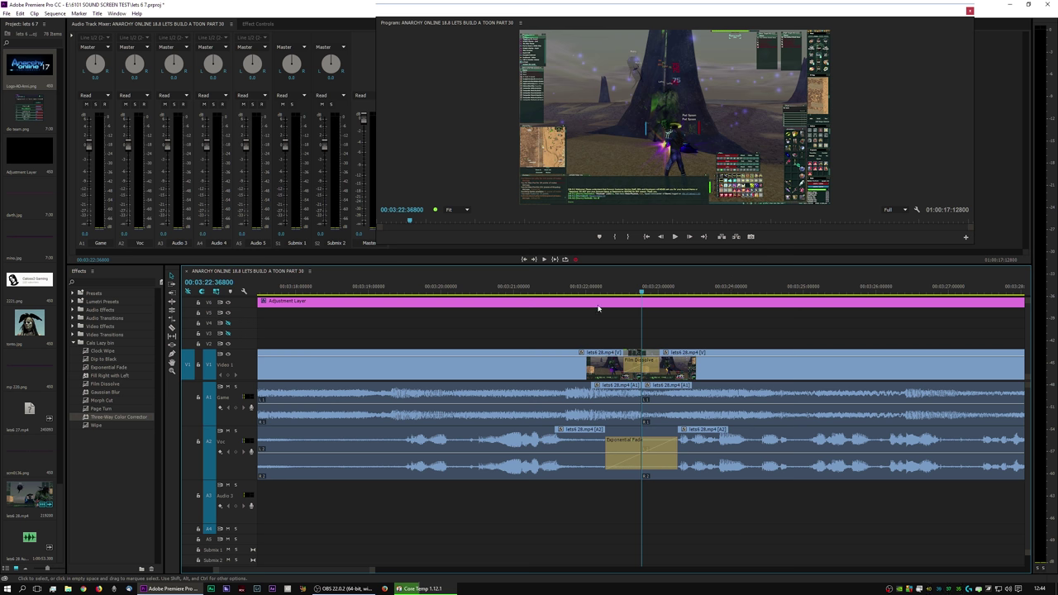
# - Review the join from 03:21 and reapply the Film Dissolve and Game track Exponential Fade
pyautogui.click(595, 287)
pyautogui.press('space')
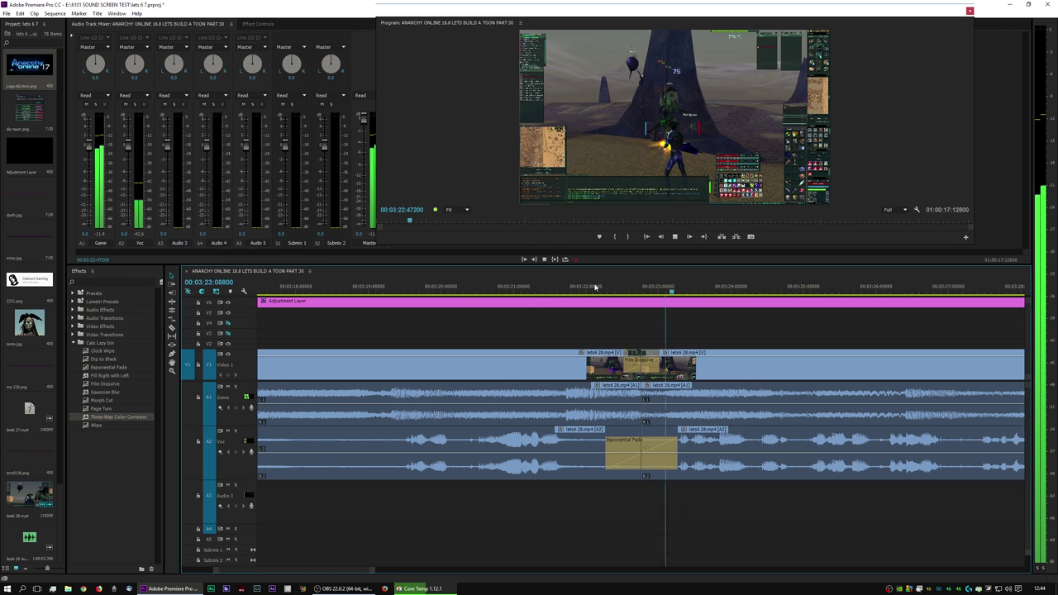
pyautogui.press('space')
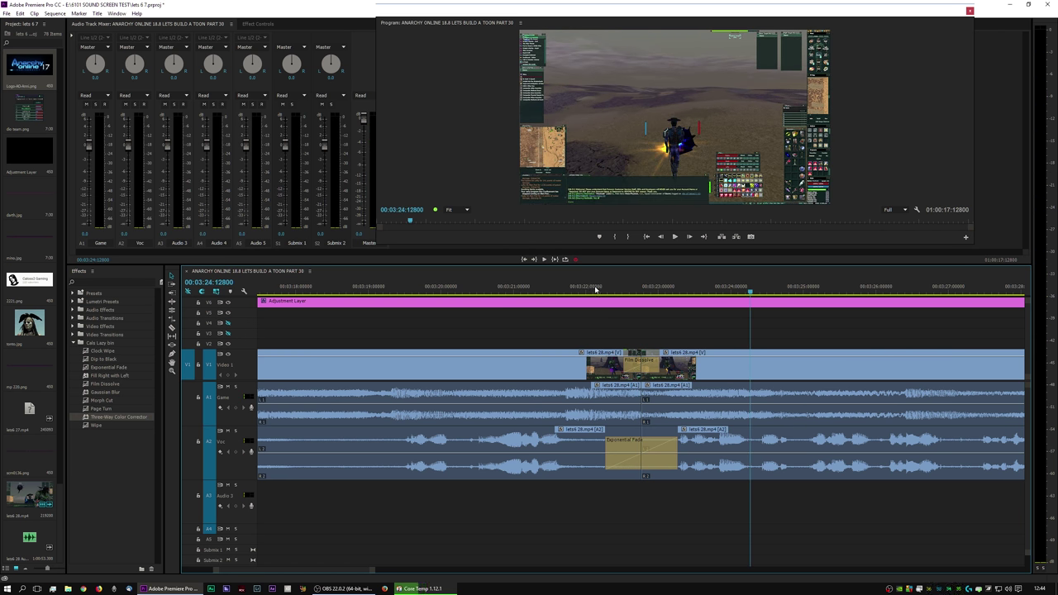
pyautogui.click(643, 376)
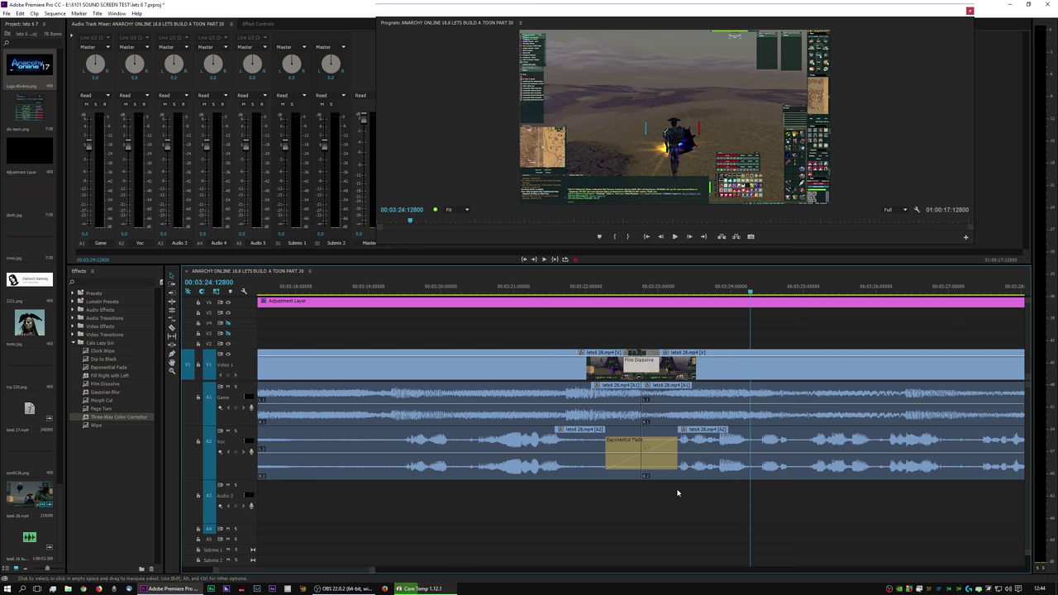
pyautogui.moveTo(622, 292); pyautogui.dragTo(549, 293)
pyautogui.press('space')
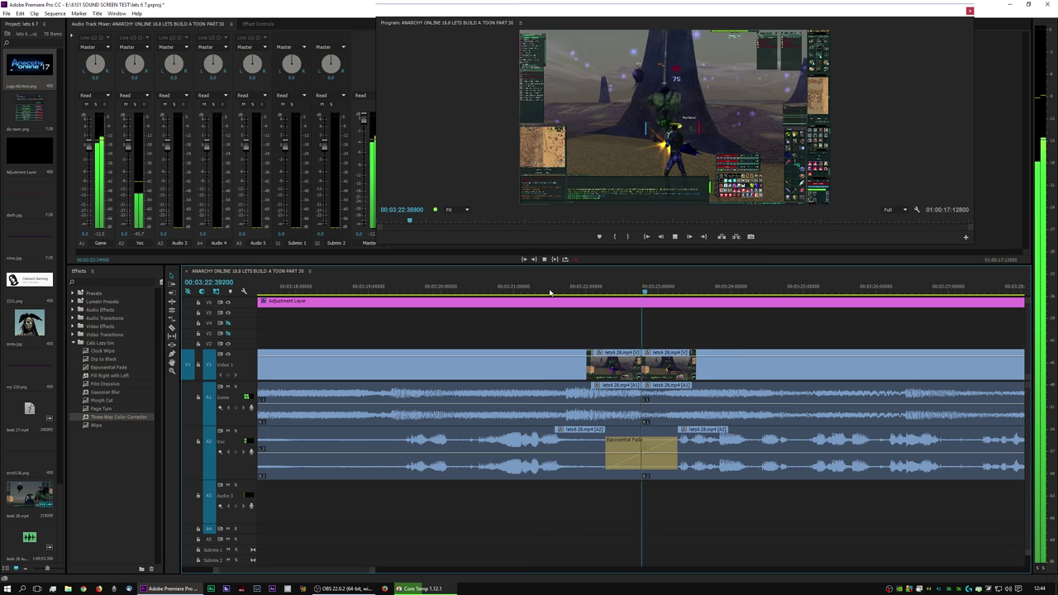
pyautogui.press('space')
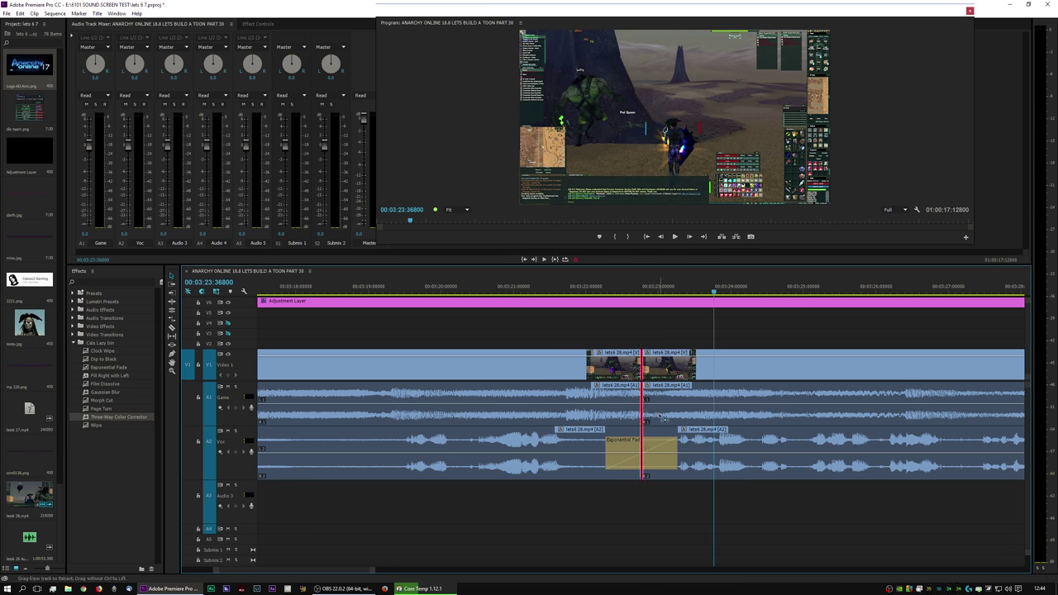
pyautogui.hotkey('ctrl', 'd')
pyautogui.hotkey('ctrl', 'shift', 'd')
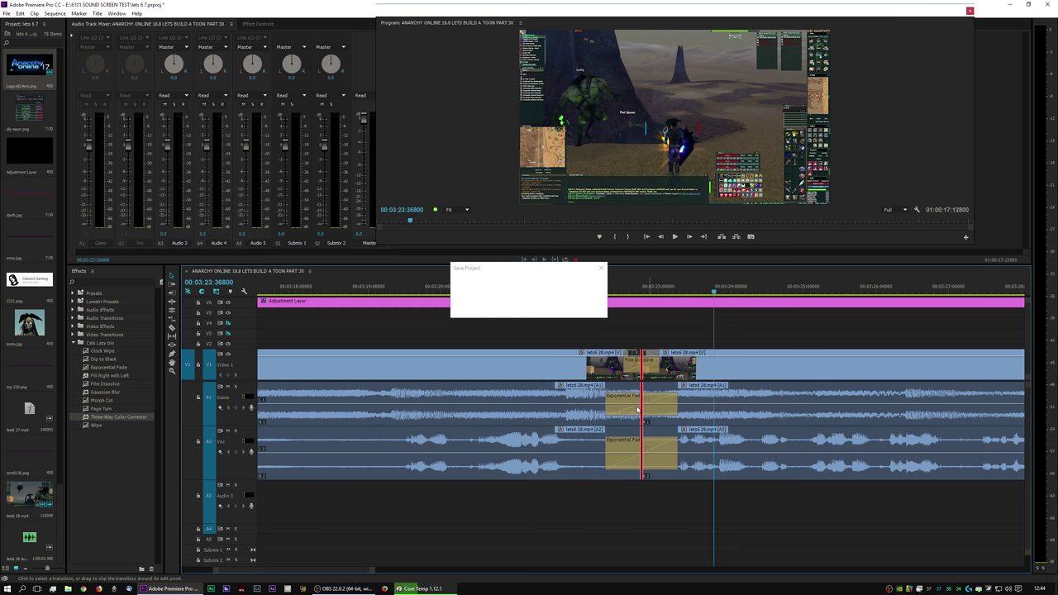
pyautogui.click(539, 294)
pyautogui.moveTo(540, 294); pyautogui.dragTo(538, 293)
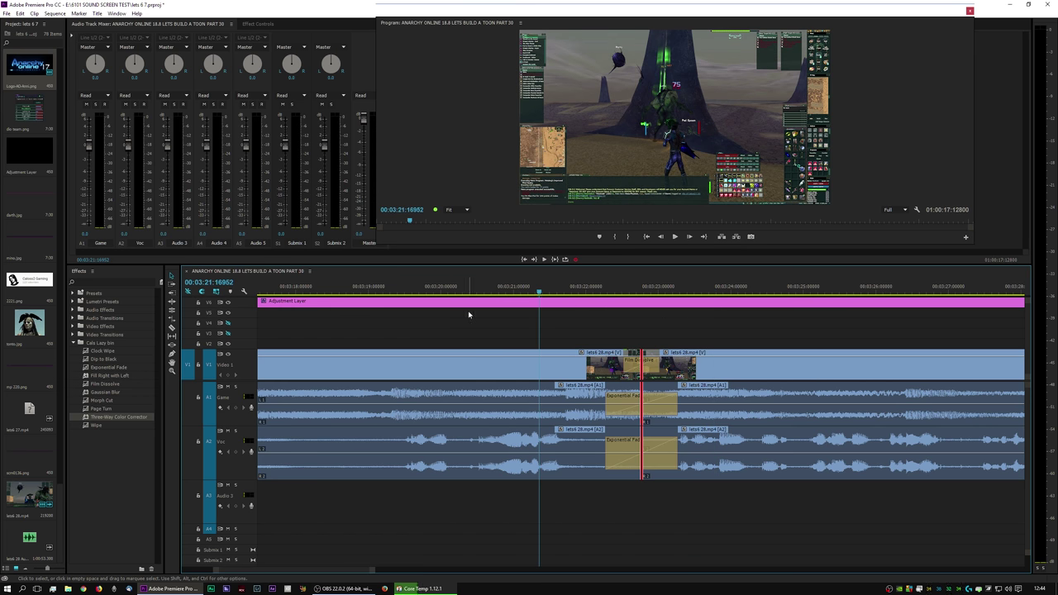
pyautogui.press('space')
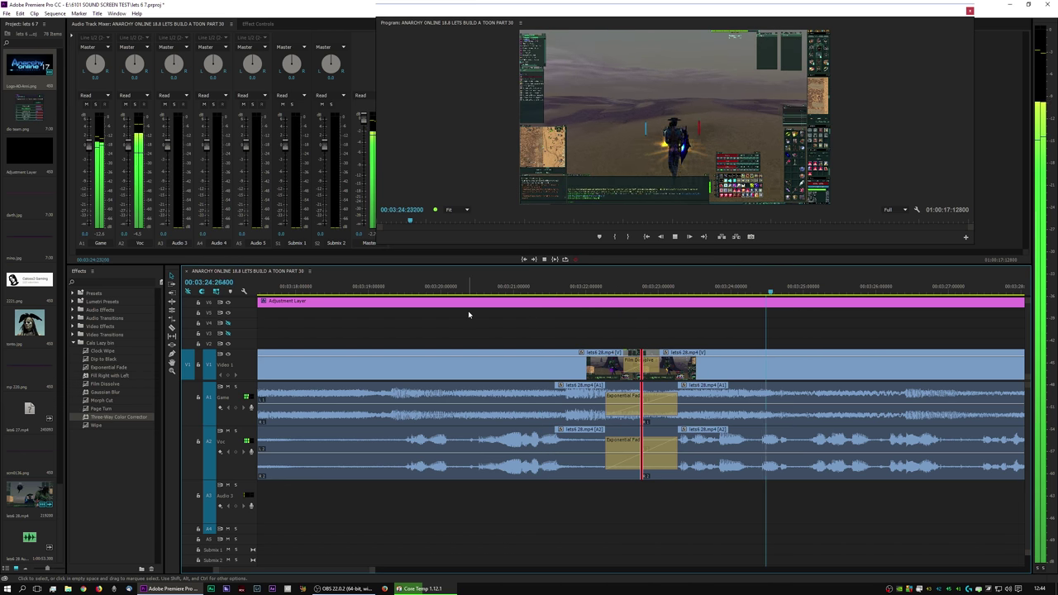
pyautogui.press('space')
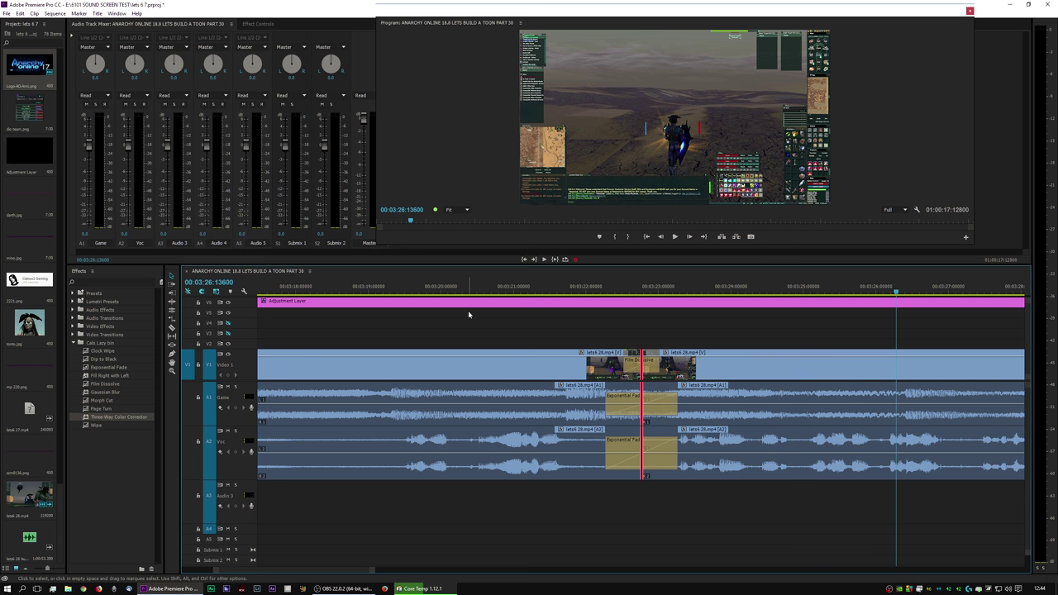
pyautogui.moveTo(388, 570); pyautogui.dragTo(426, 570)
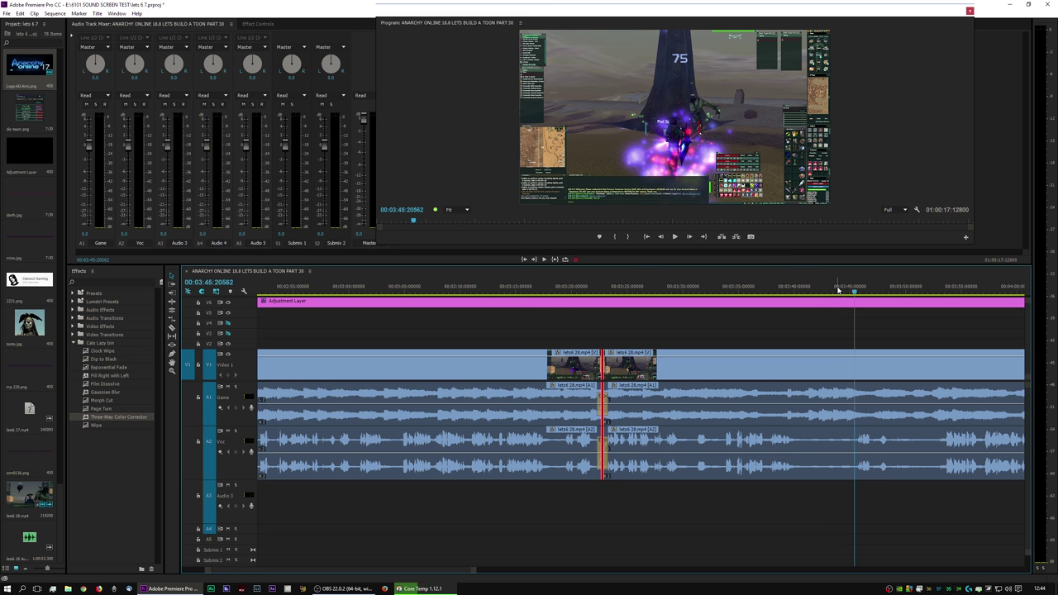
pyautogui.press('space')
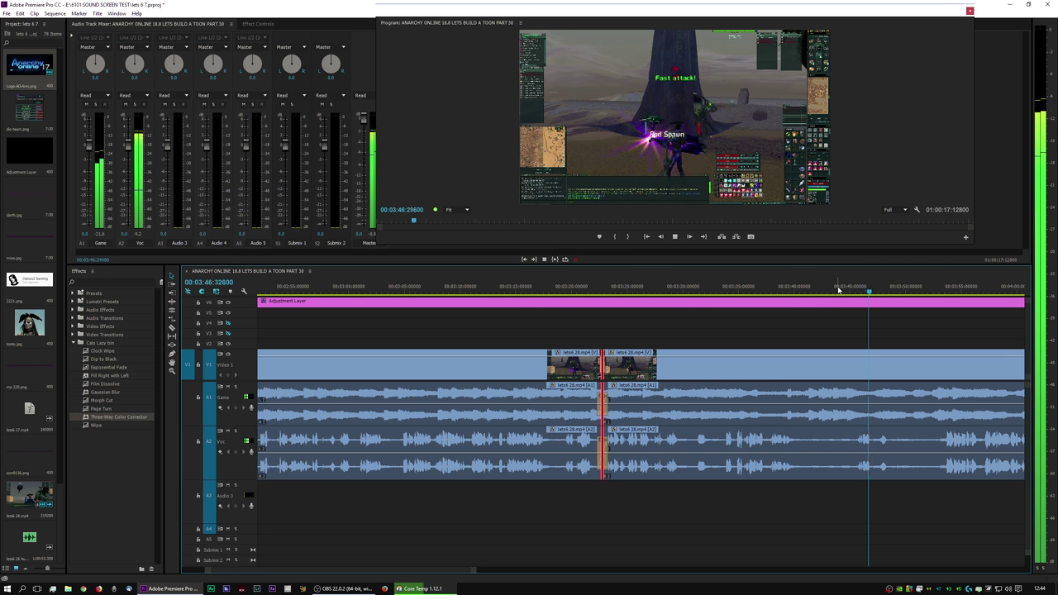
pyautogui.press('space')
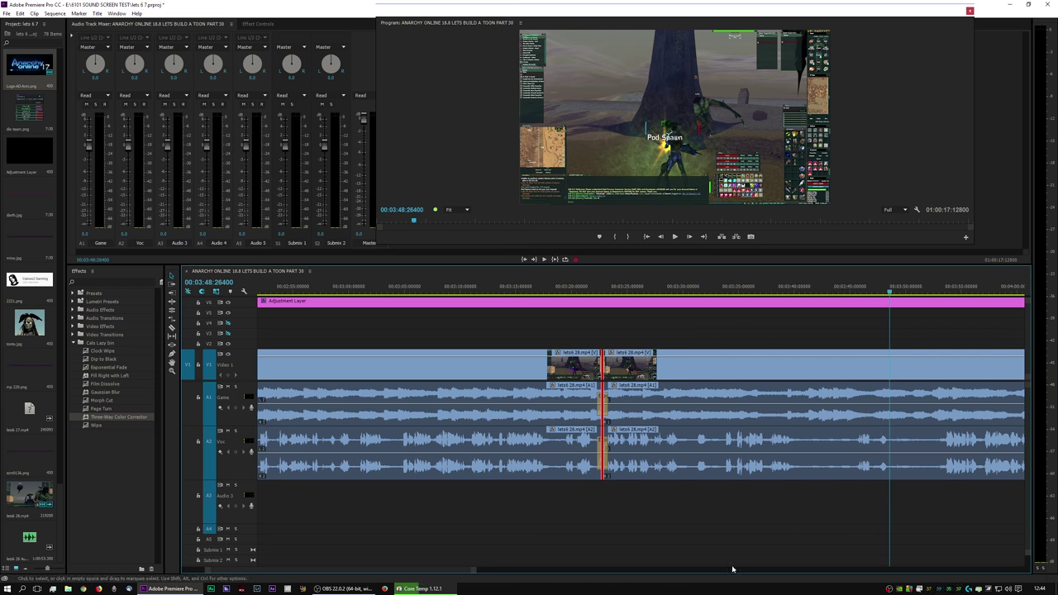
pyautogui.moveTo(471, 573); pyautogui.dragTo(431, 575)
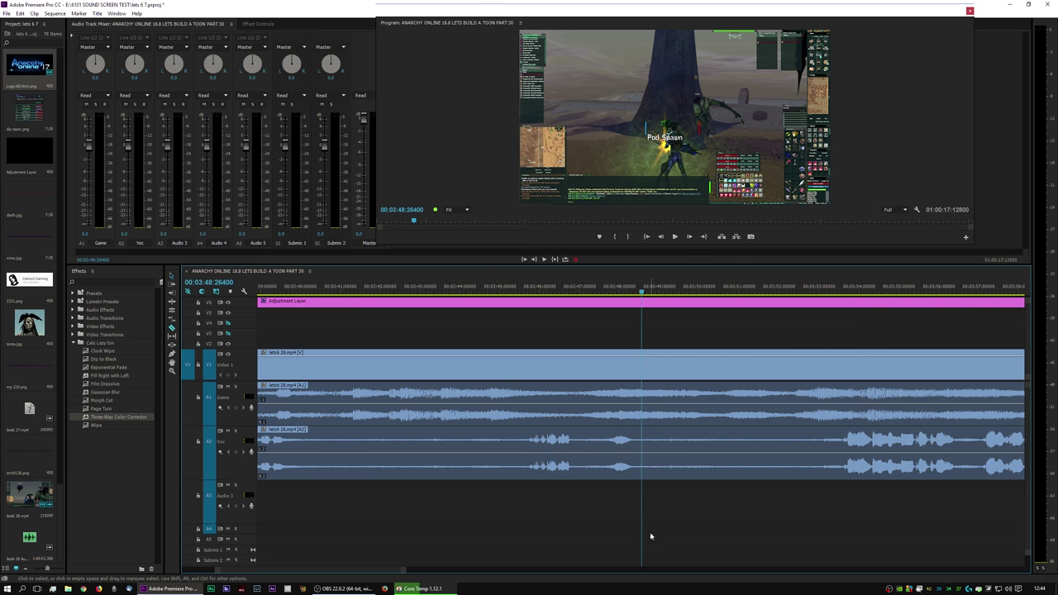
# - Split the clips near 03:47 and 03:52, select the stretch between, and preview from the earlier edit
pyautogui.click(579, 459)
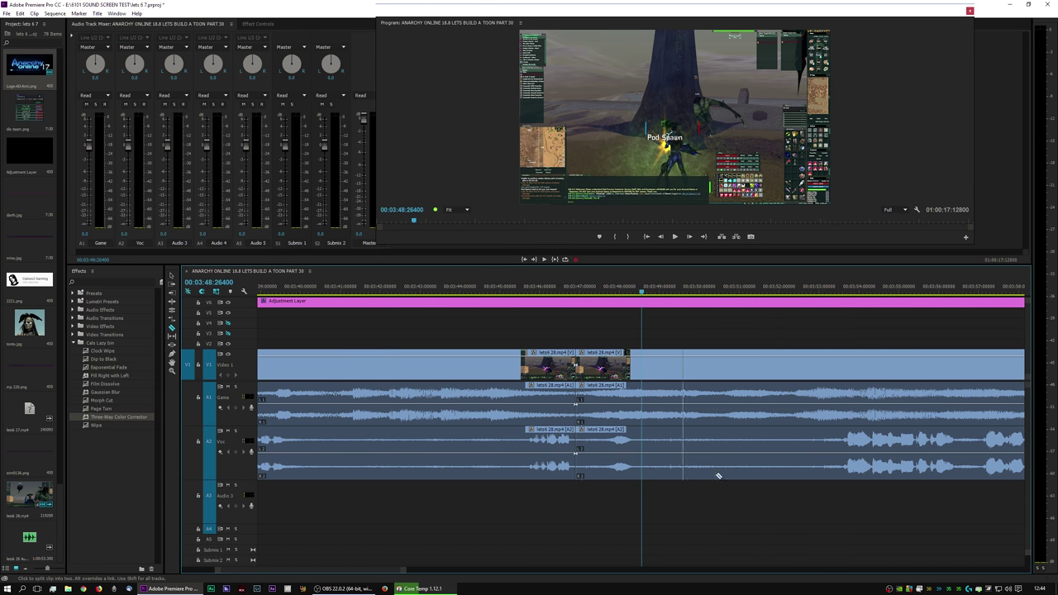
pyautogui.click(836, 461)
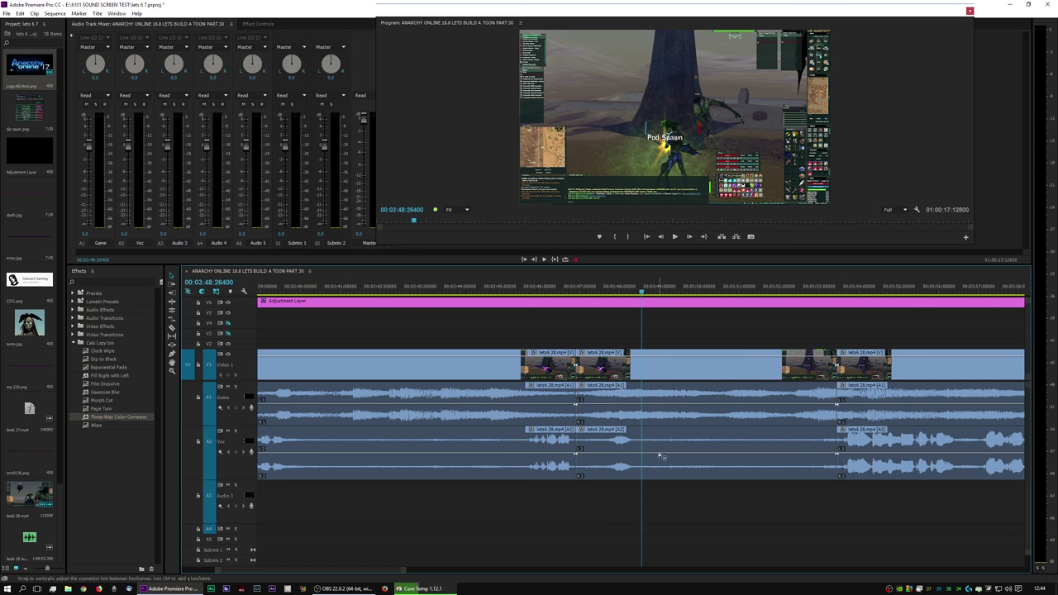
pyautogui.click(732, 457)
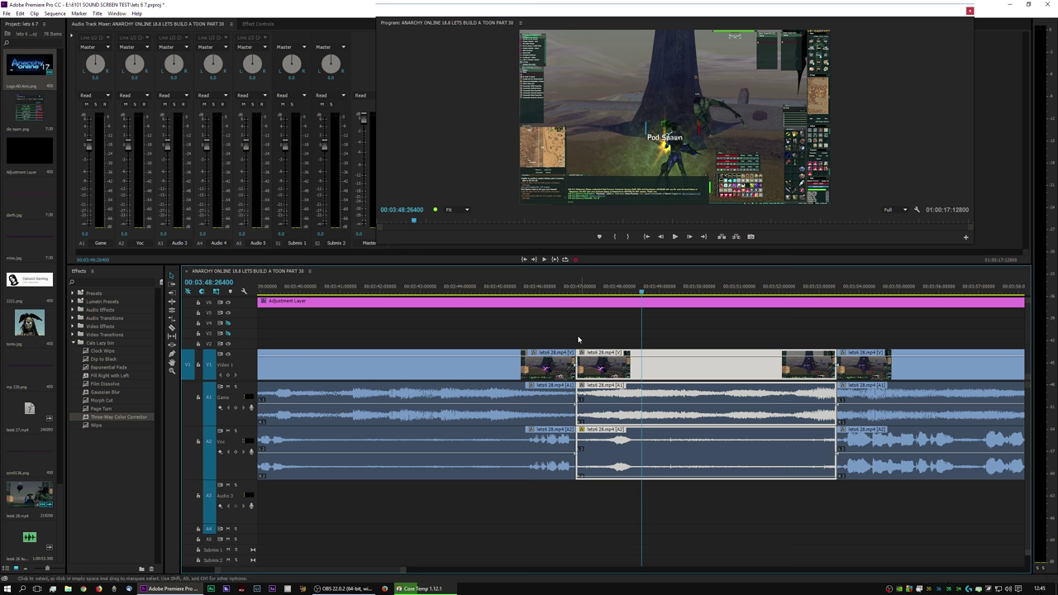
pyautogui.press('Up')
pyautogui.press('Up')
pyautogui.press('space')
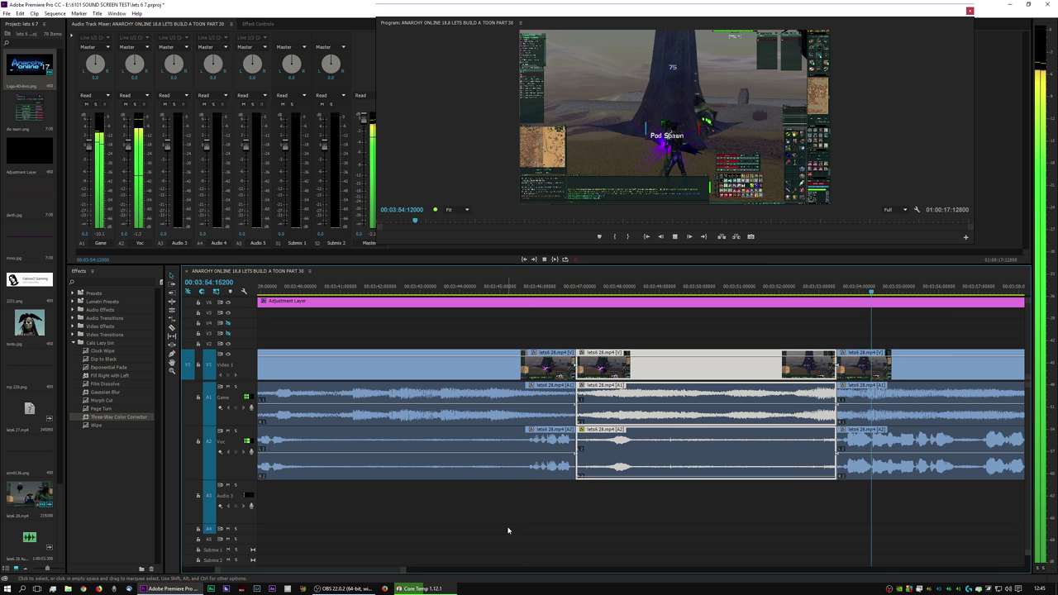
pyautogui.press('space')
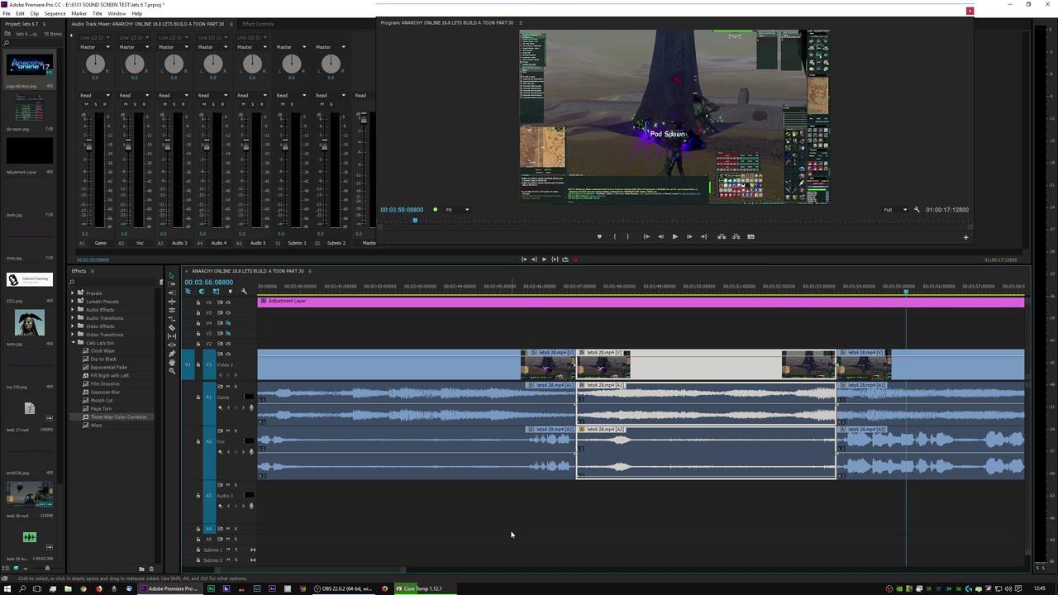
pyautogui.moveTo(402, 574); pyautogui.dragTo(557, 570)
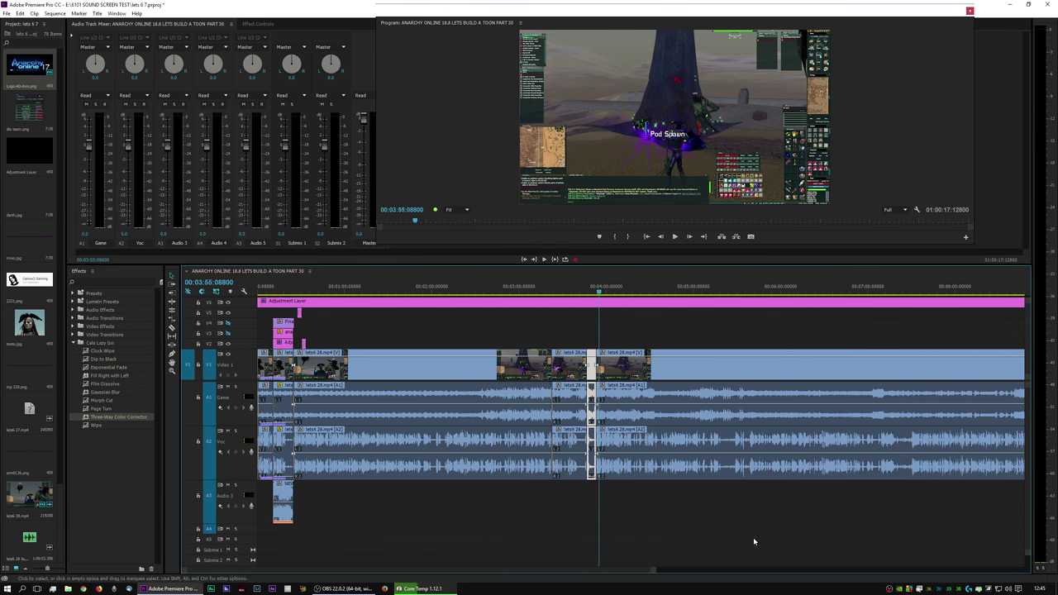
# - Razor the dead stretch starting at 00:05:18:08 at both ends and ripple-delete it
pyautogui.moveTo(711, 291)
pyautogui.mouseDown()
pyautogui.moveTo(732, 290)
pyautogui.moveTo(719, 290)
pyautogui.mouseUp()
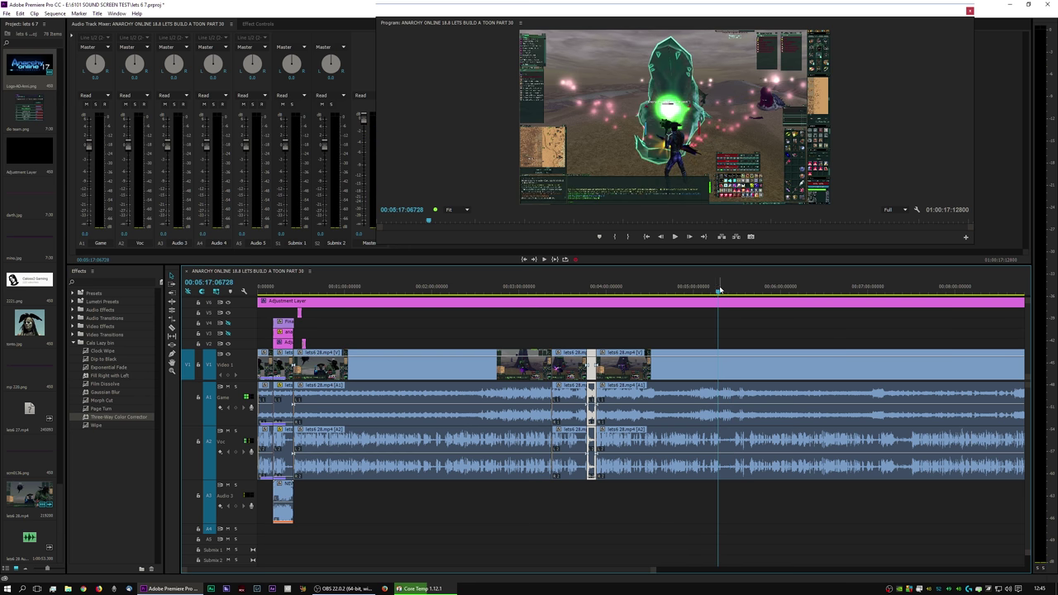
pyautogui.press('=')
pyautogui.press('=')
pyautogui.press('=')
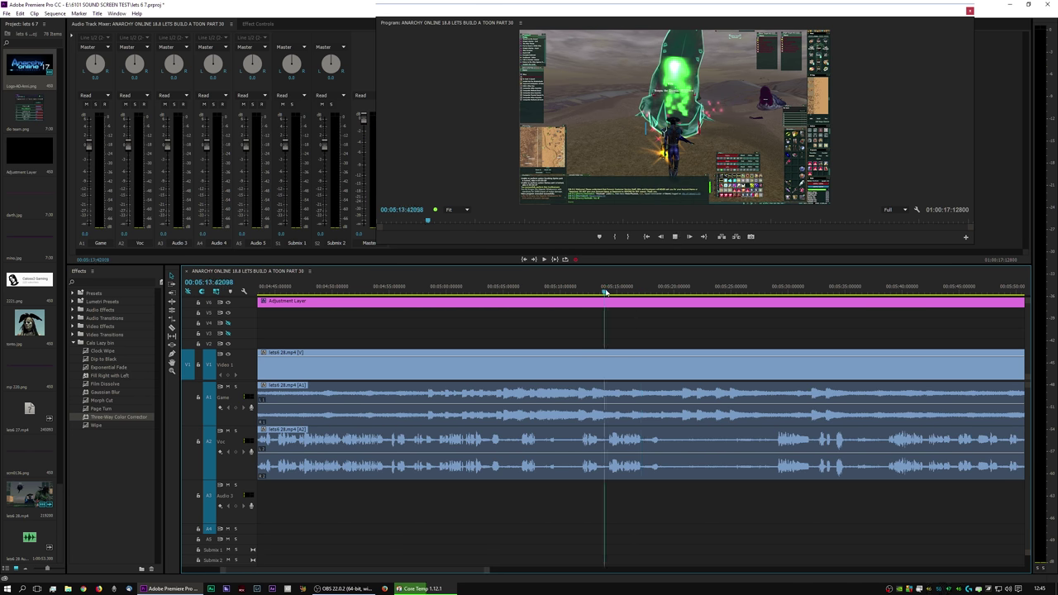
pyautogui.press('space')
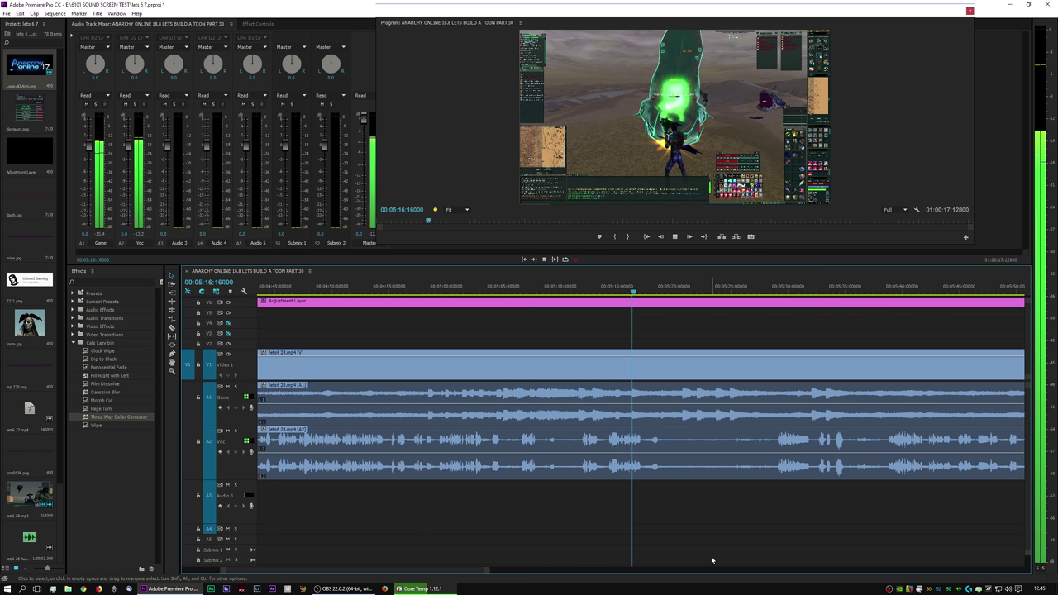
pyautogui.press('space')
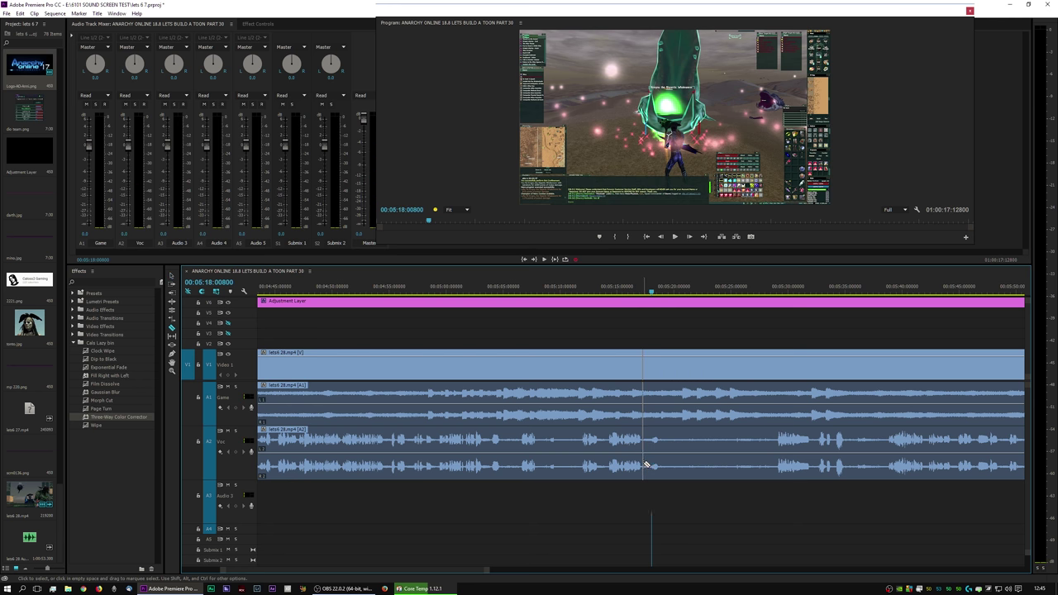
pyautogui.press('c')
pyautogui.click(649, 465)
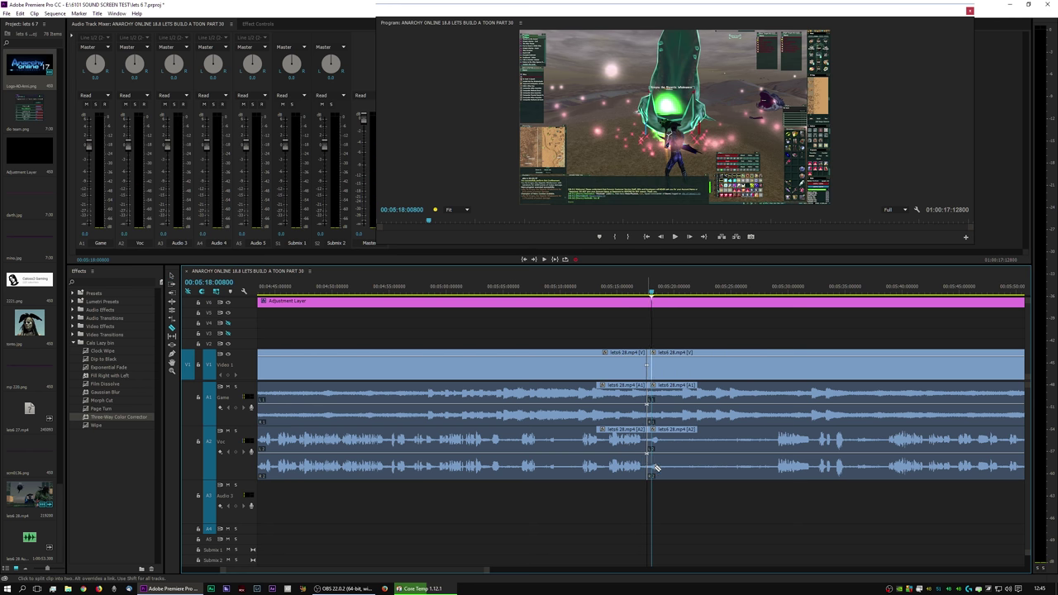
pyautogui.click(774, 464)
pyautogui.press('v')
pyautogui.click(733, 462)
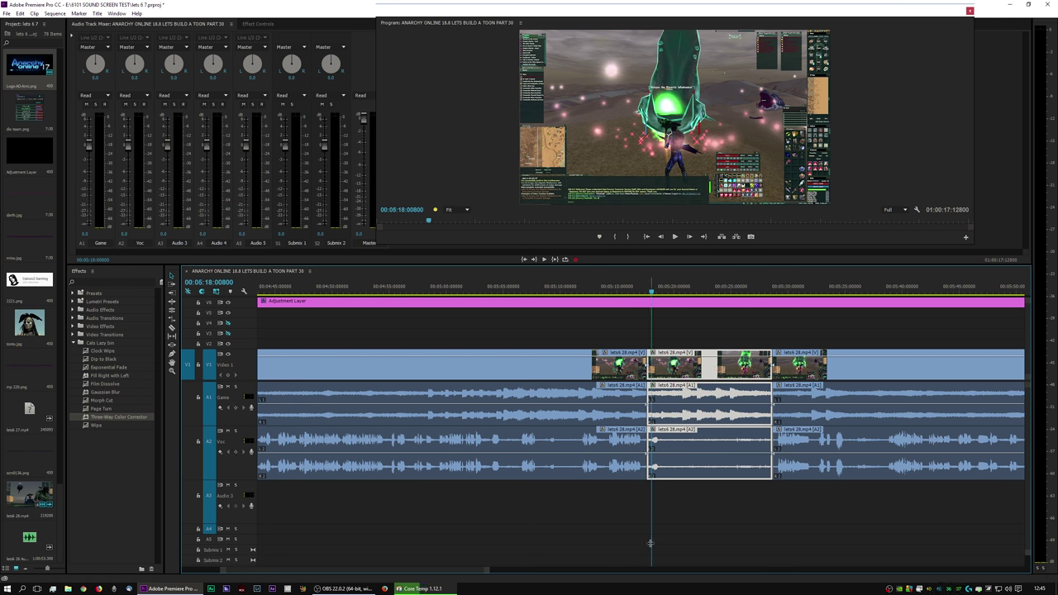
pyautogui.hotkey('shift', 'Delete')
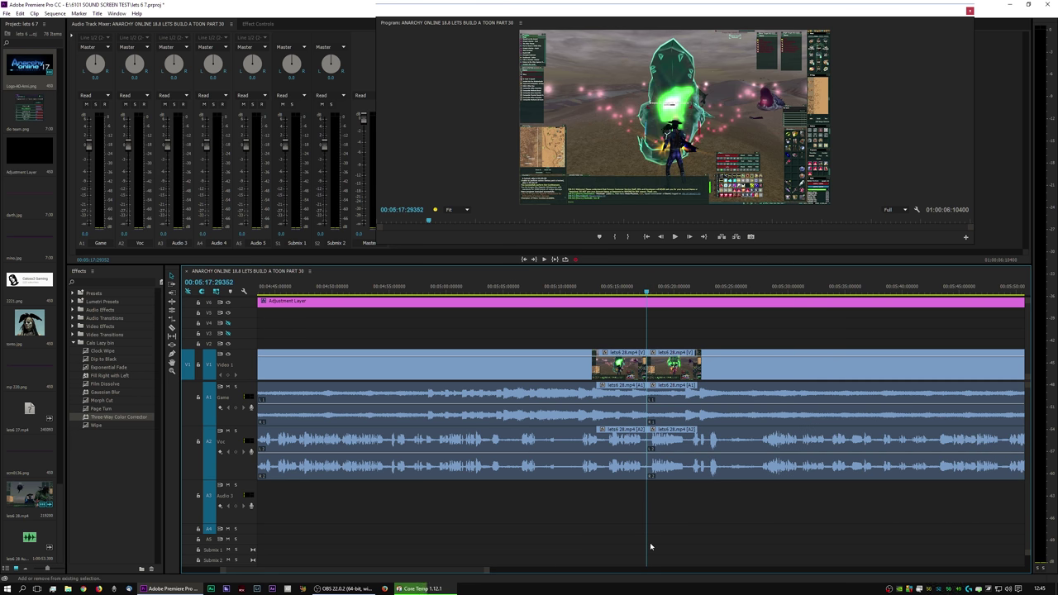
# - Add crossfades at the 05:18 join, shorten the Voc Exponential Fade, and play back to check
pyautogui.click(688, 370)
pyautogui.press('w')
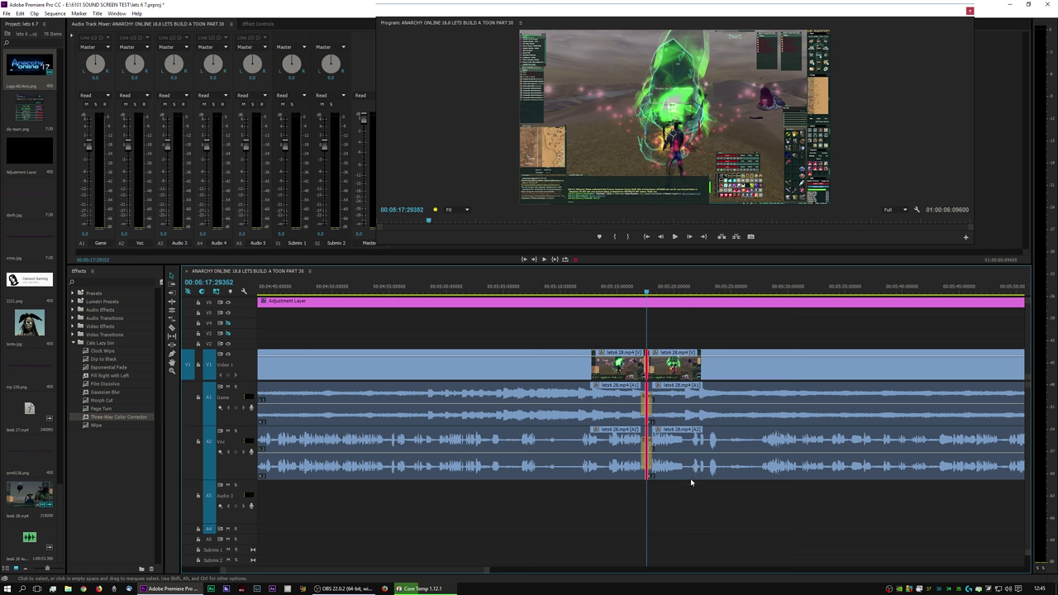
pyautogui.press('=')
pyautogui.hotkey('shift', 'd')
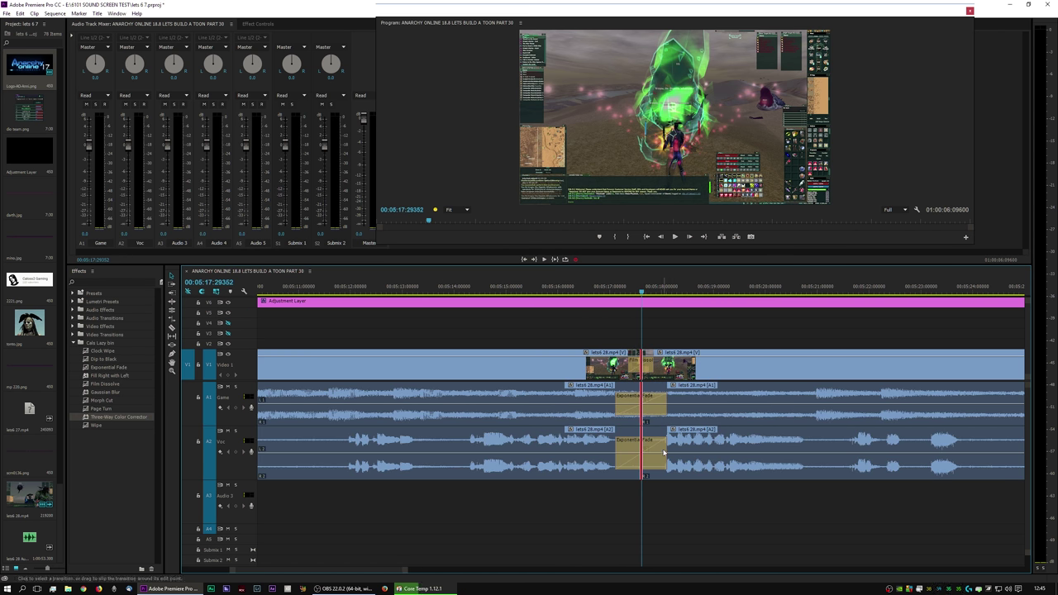
pyautogui.click(664, 447)
pyautogui.moveTo(664, 446); pyautogui.dragTo(660, 451)
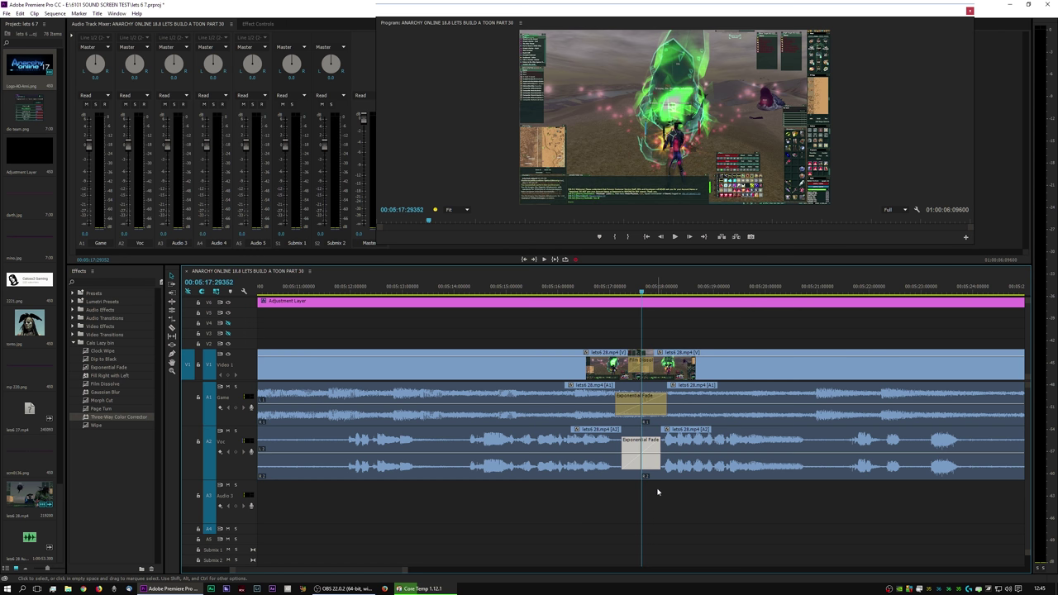
pyautogui.click(574, 291)
pyautogui.press('space')
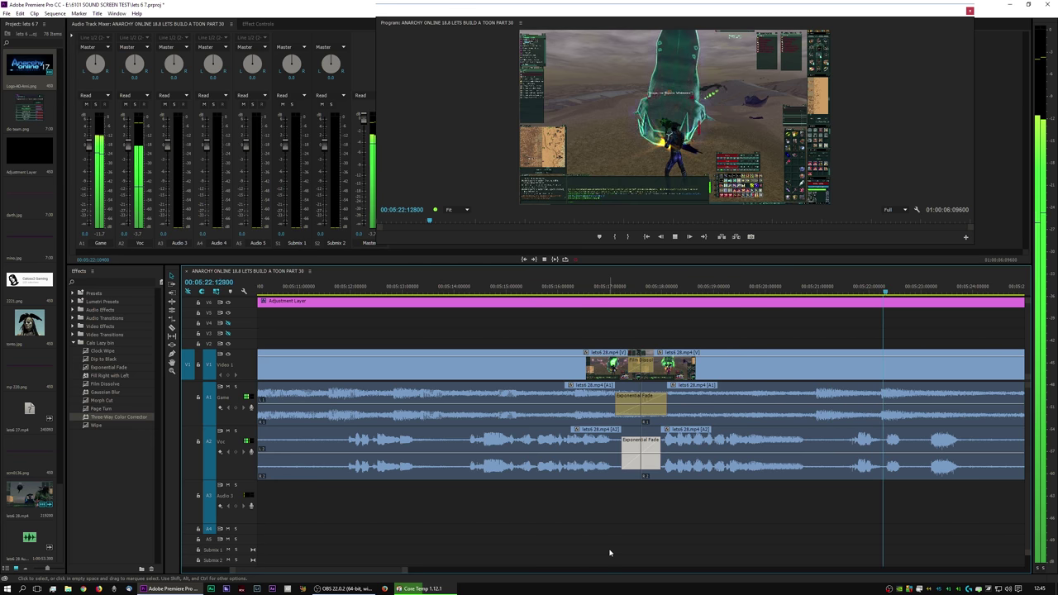
pyautogui.press('space')
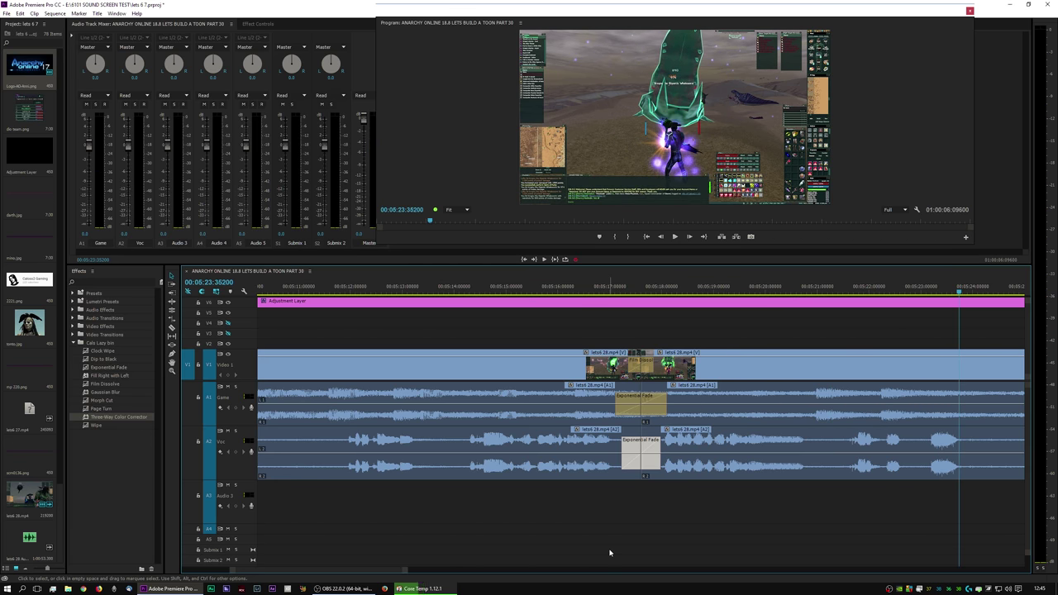
# - Razor the next dead stretch near 05:22 at its start and end and select it
pyautogui.moveTo(402, 572); pyautogui.dragTo(469, 572)
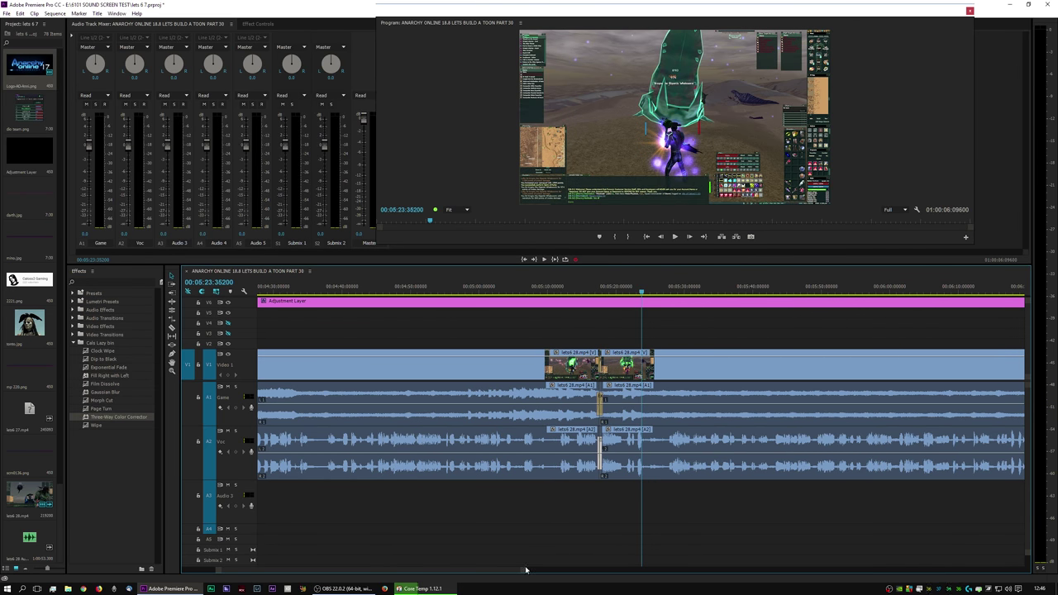
pyautogui.press('=')
pyautogui.press('=')
pyautogui.press('=')
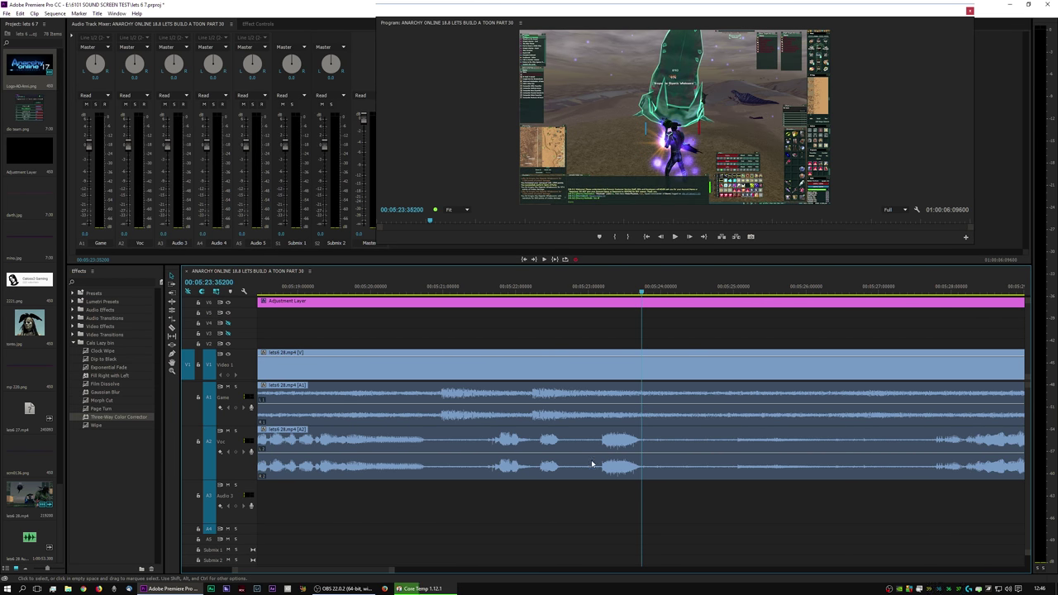
pyautogui.click(578, 465)
pyautogui.click(923, 451)
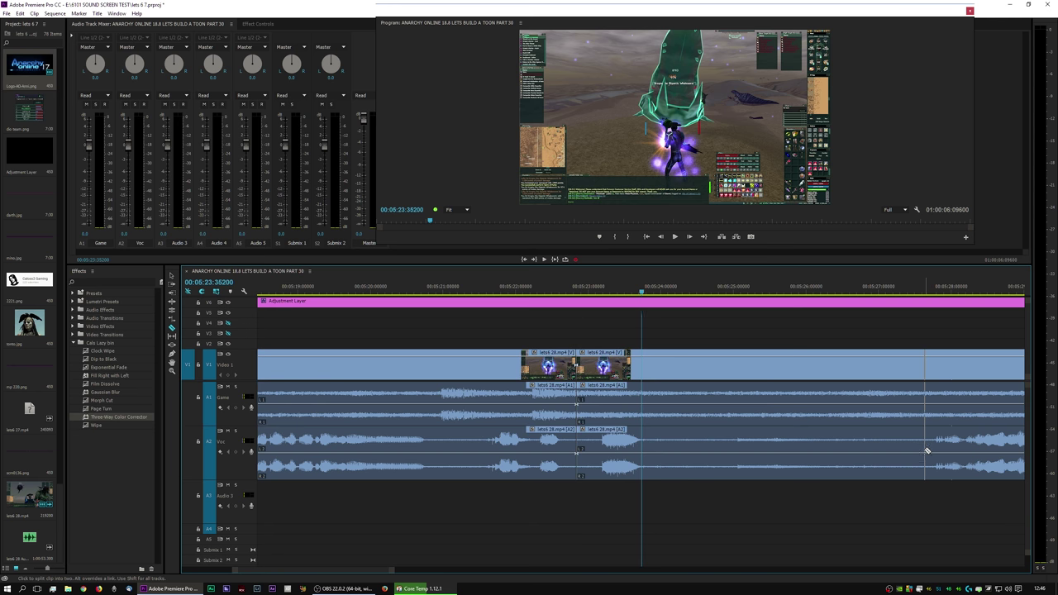
pyautogui.click(671, 389)
pyautogui.moveTo(672, 389); pyautogui.dragTo(663, 373)
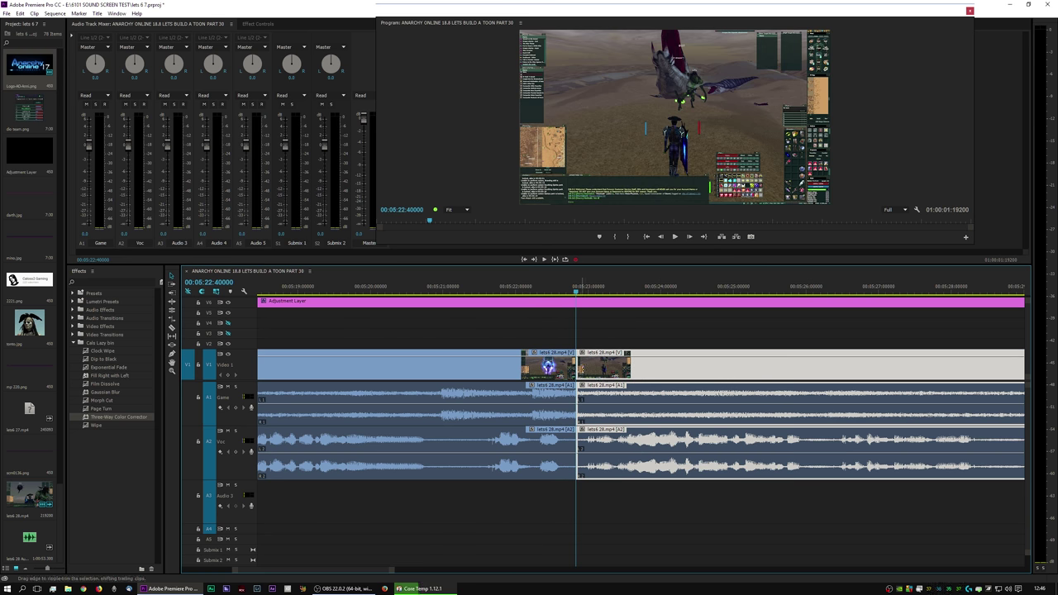
# - Add a Film Dissolve and audio crossfades at the 05:22 join, shorten the vocal fade, and review
pyautogui.click(578, 369)
pyautogui.hotkey('ctrl', 'd')
pyautogui.hotkey('ctrl', 'shift', 'd')
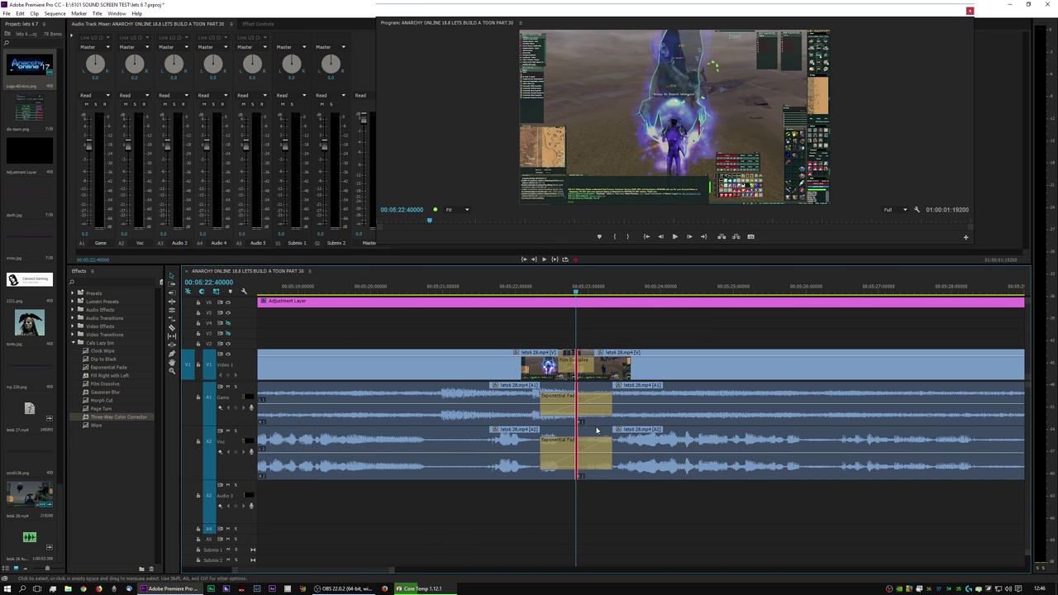
pyautogui.moveTo(609, 442); pyautogui.dragTo(585, 442)
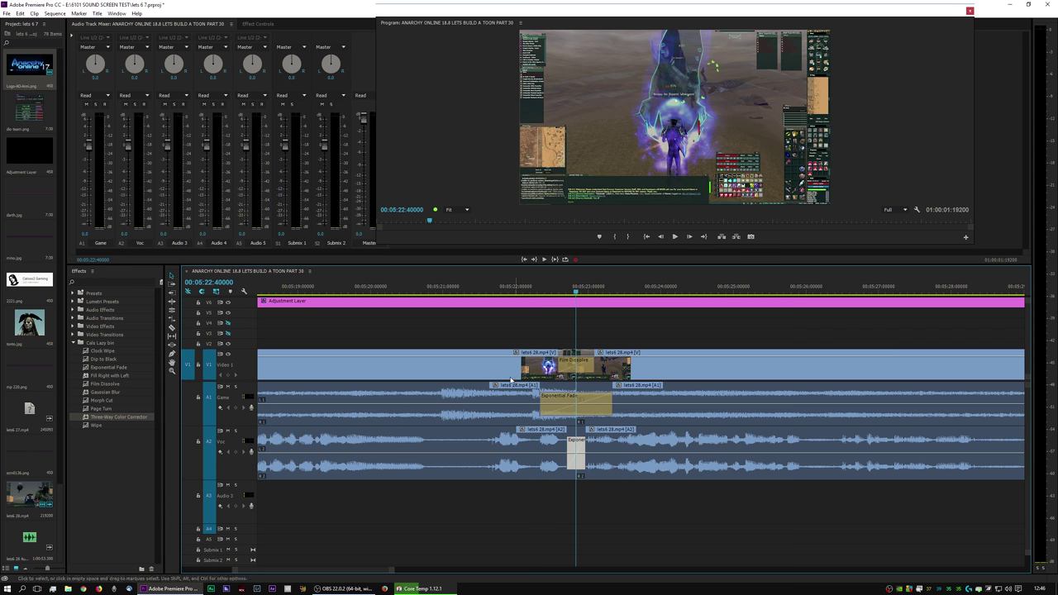
pyautogui.click(499, 291)
pyautogui.press('space')
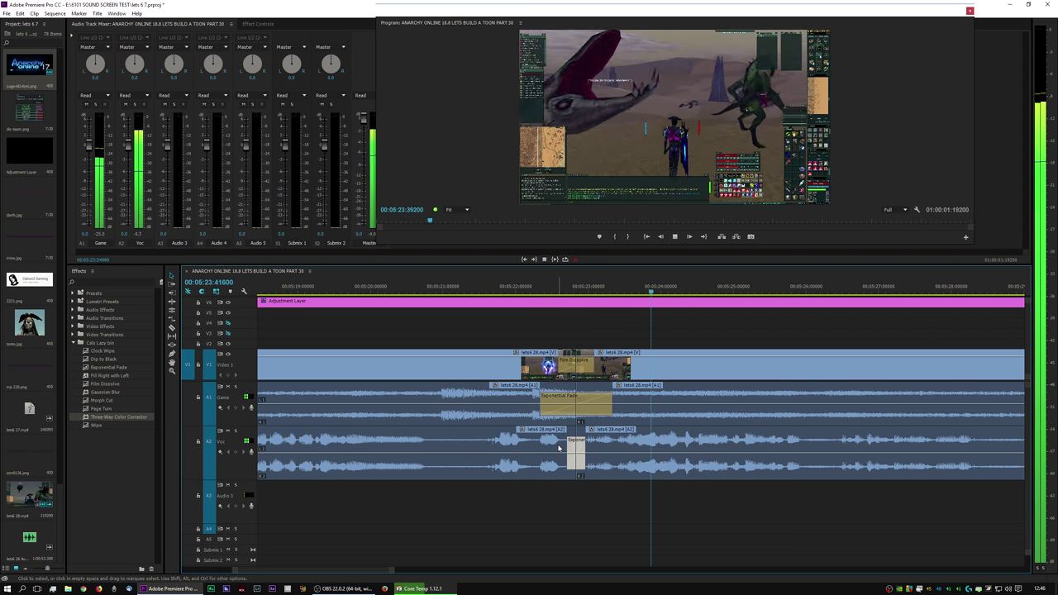
pyautogui.press('space')
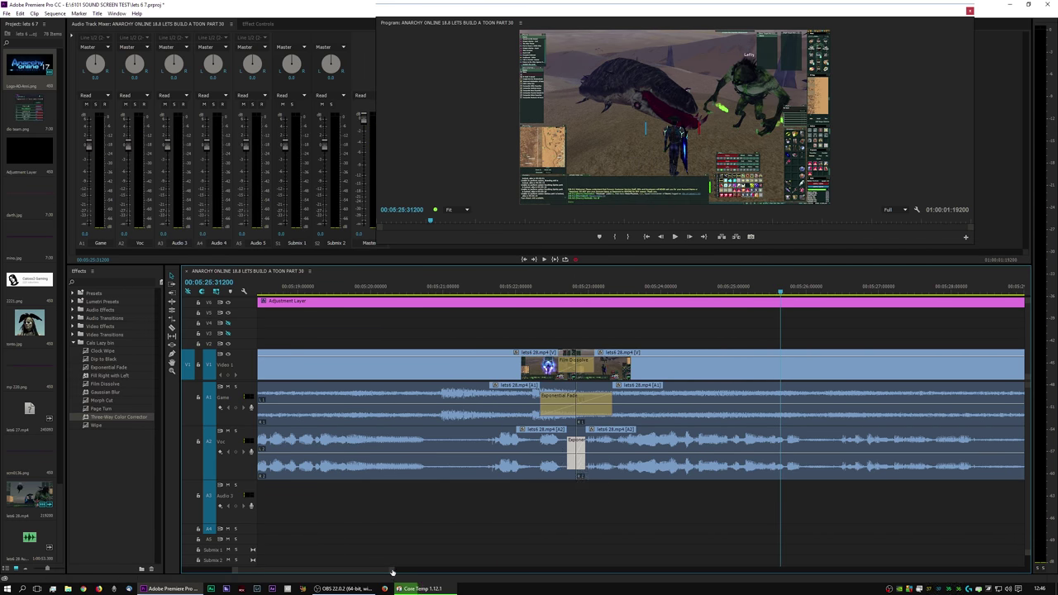
pyautogui.moveTo(393, 572); pyautogui.dragTo(752, 578)
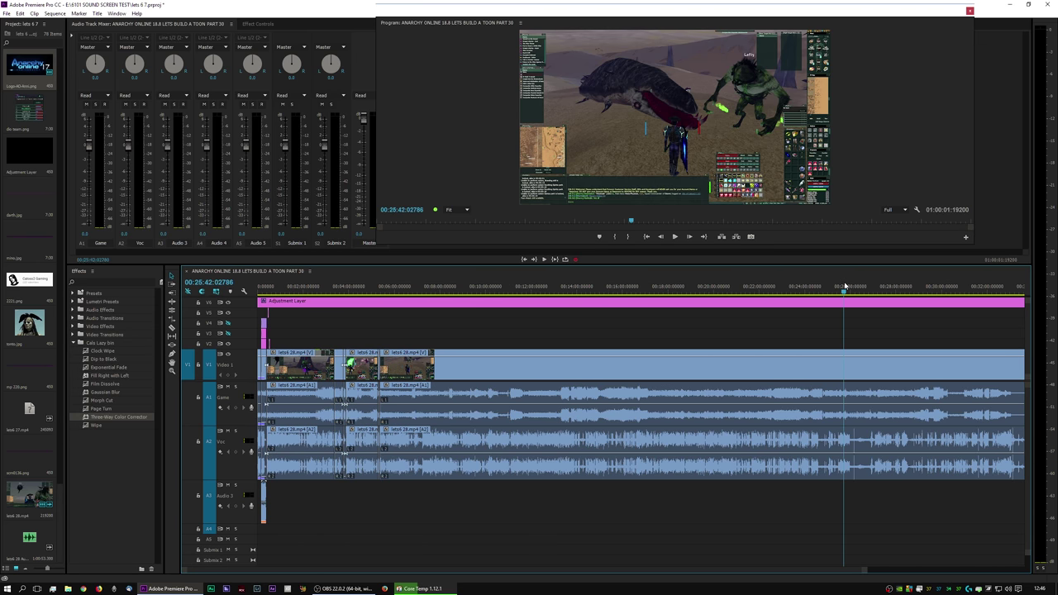
# - Review the footage from 00:25:52 through 00:26:09 to locate the dead stretch
pyautogui.moveTo(864, 572); pyautogui.dragTo(685, 567)
pyautogui.press('space')
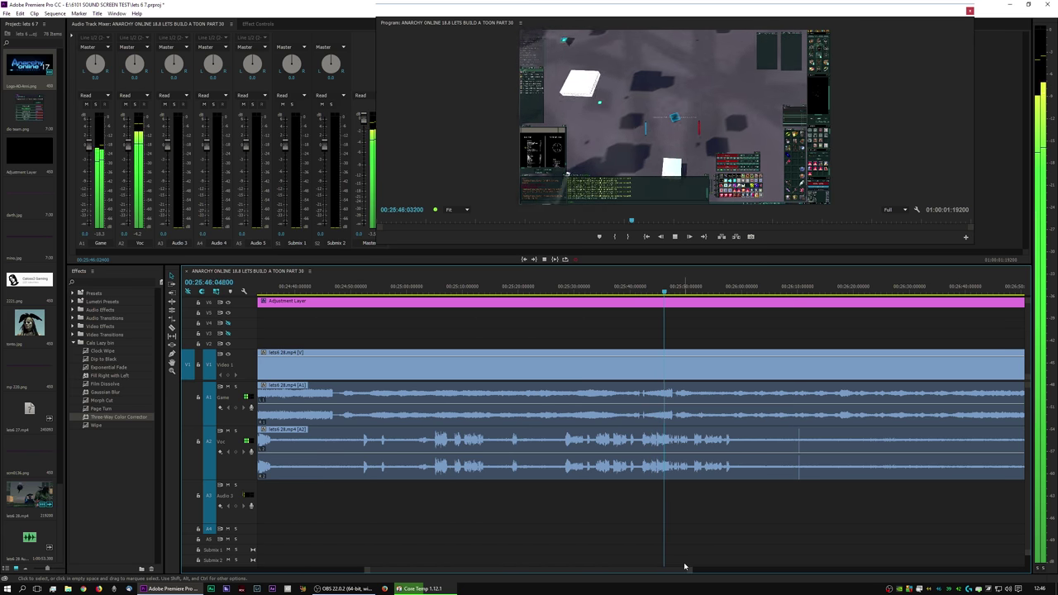
pyautogui.press('space')
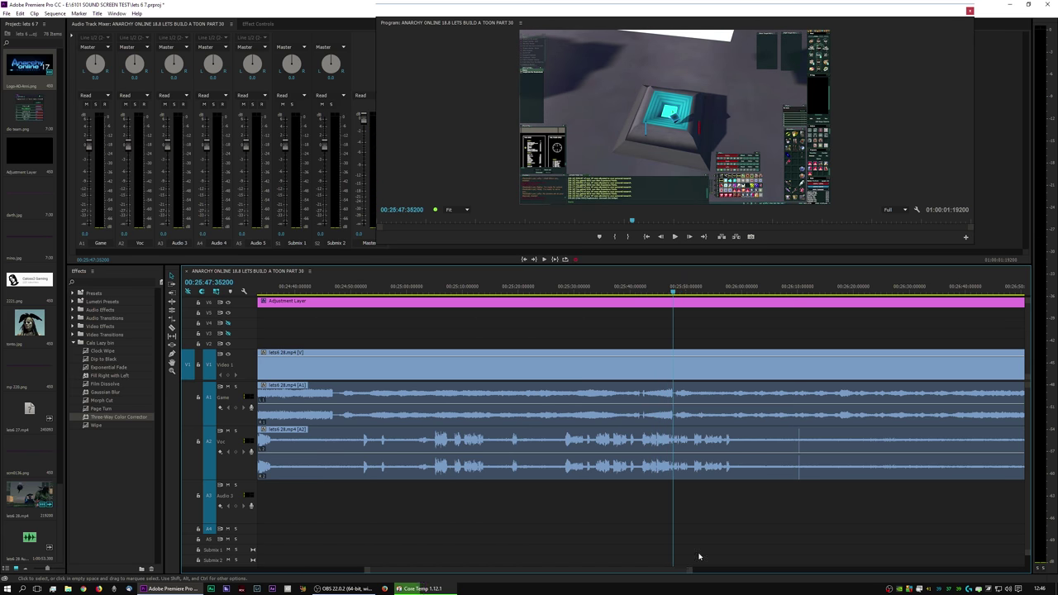
pyautogui.moveTo(682, 567); pyautogui.dragTo(705, 573)
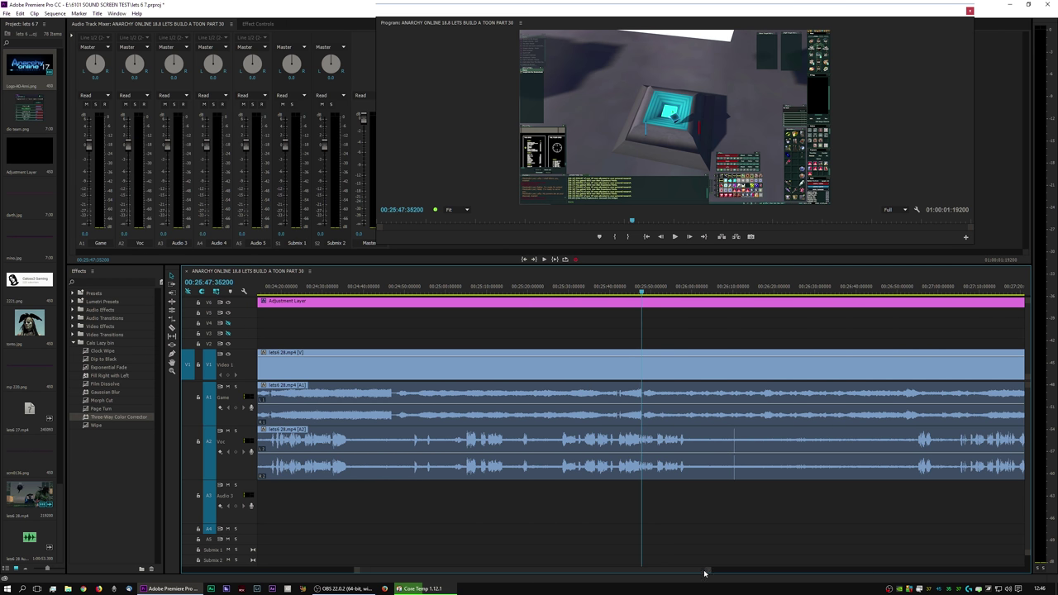
pyautogui.moveTo(639, 296); pyautogui.dragTo(663, 291)
pyautogui.press('space')
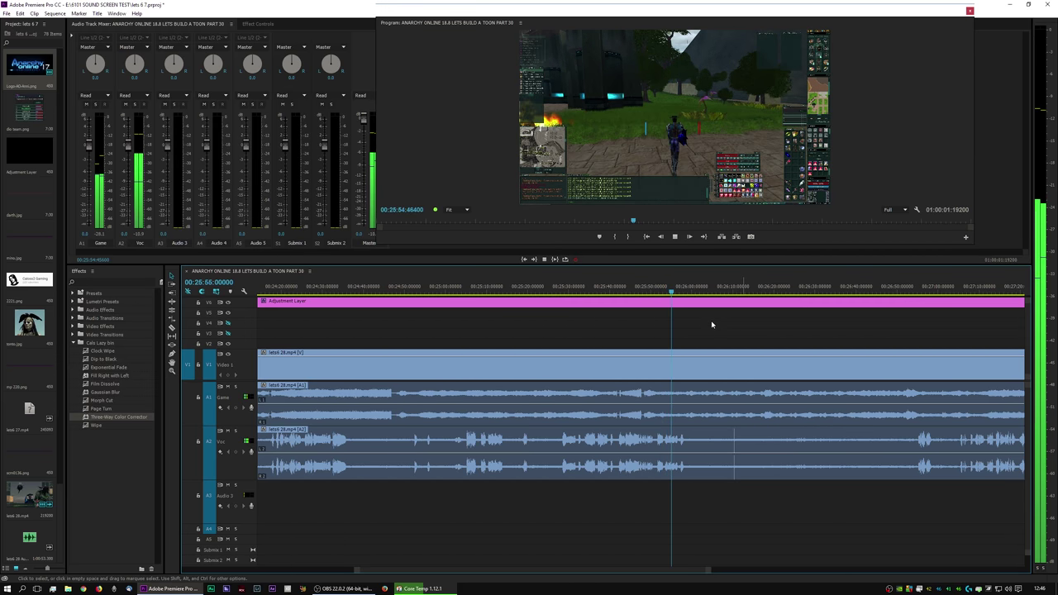
pyautogui.click(682, 291)
pyautogui.moveTo(683, 291); pyautogui.dragTo(689, 291)
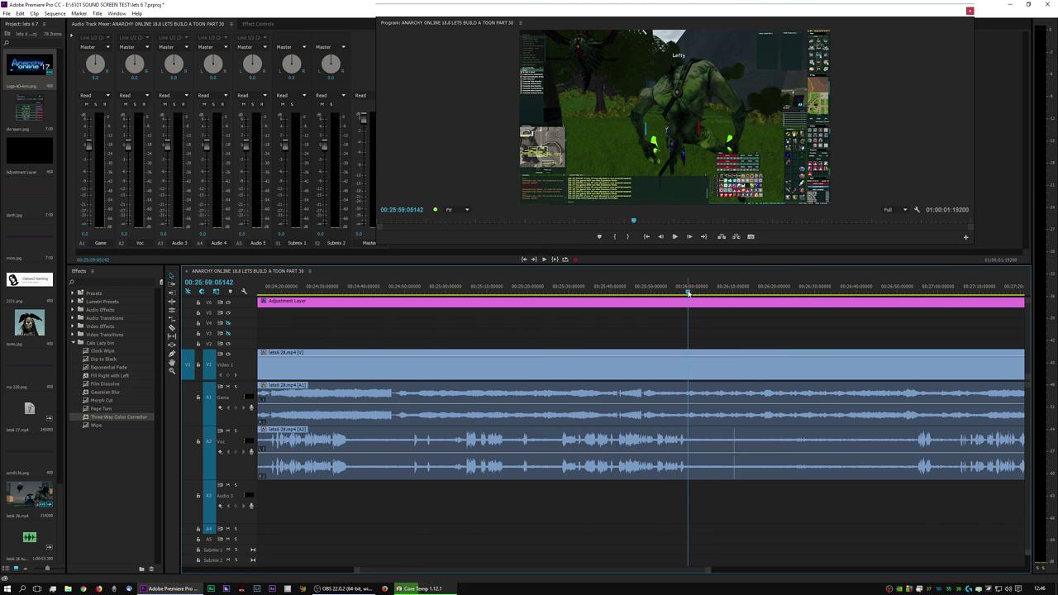
pyautogui.moveTo(688, 292); pyautogui.dragTo(732, 292)
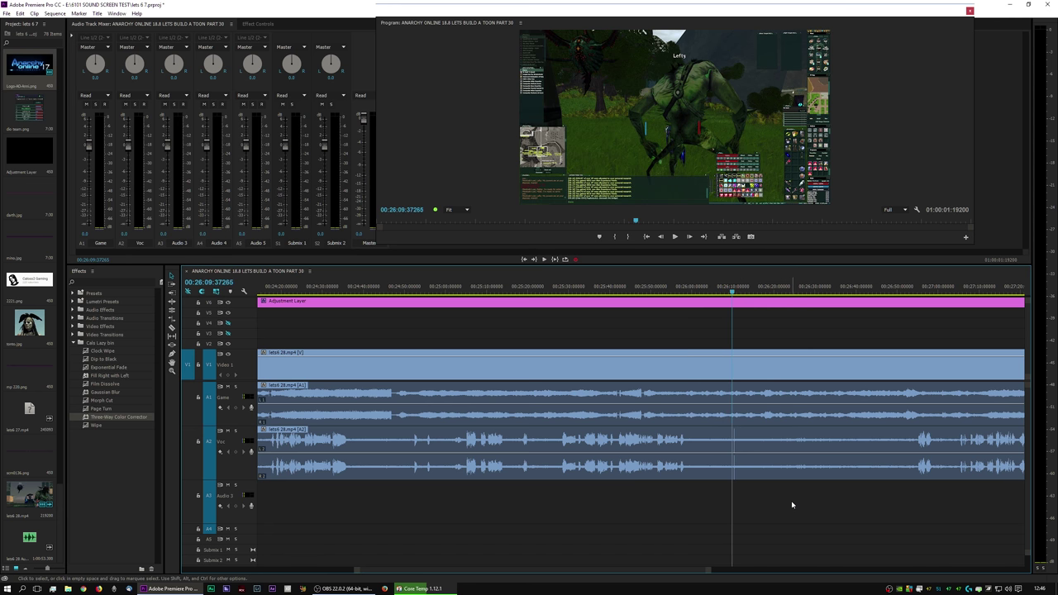
# - Play on from 00:26:49 and stop at 00:26:55 where the action resumes
pyautogui.press('space')
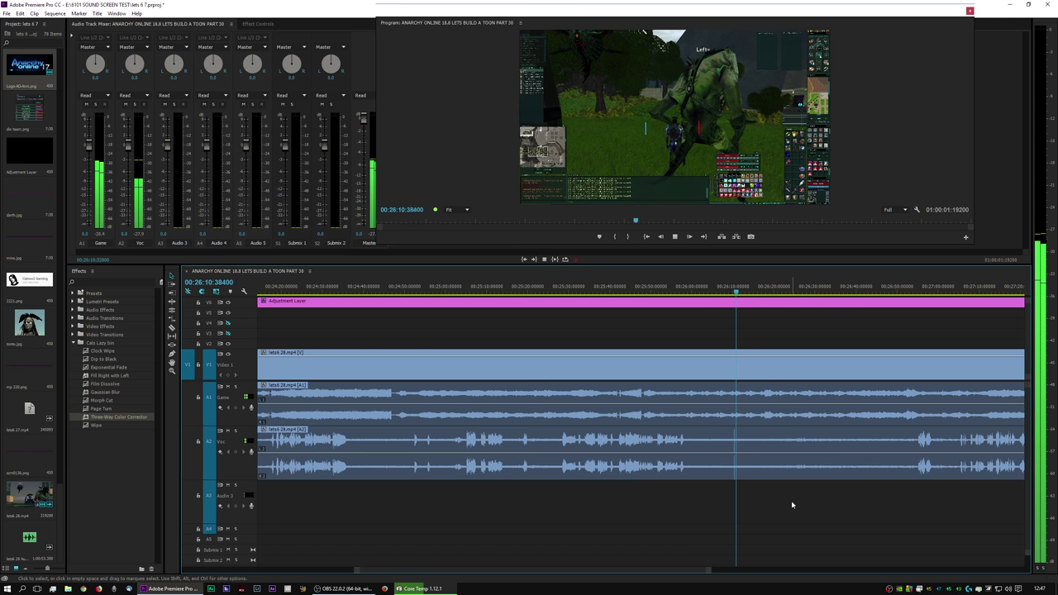
pyautogui.press('space')
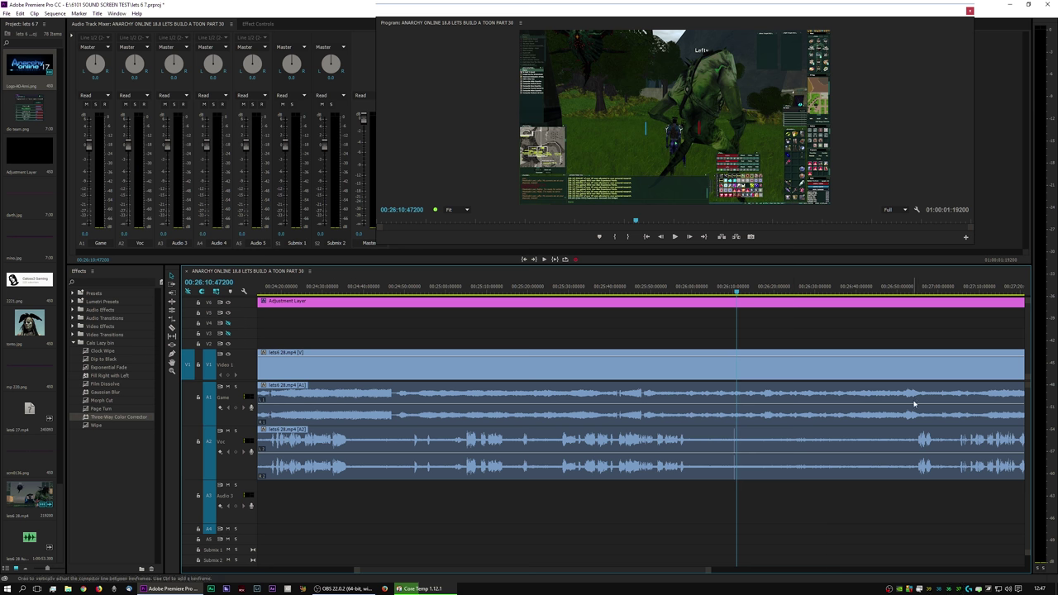
pyautogui.moveTo(885, 288); pyautogui.dragTo(899, 288)
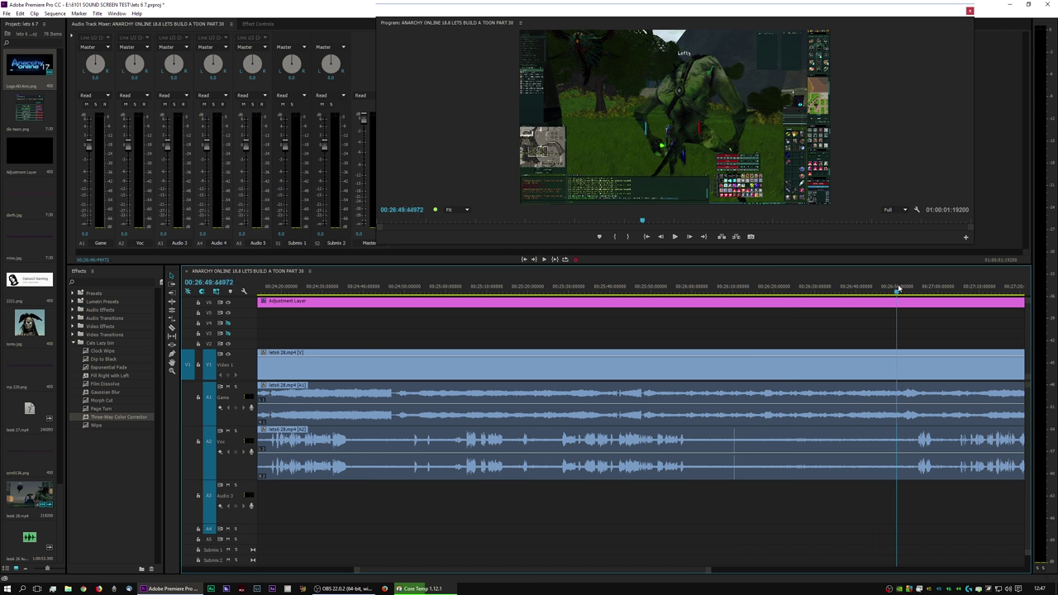
pyautogui.press('space')
pyautogui.press('space')
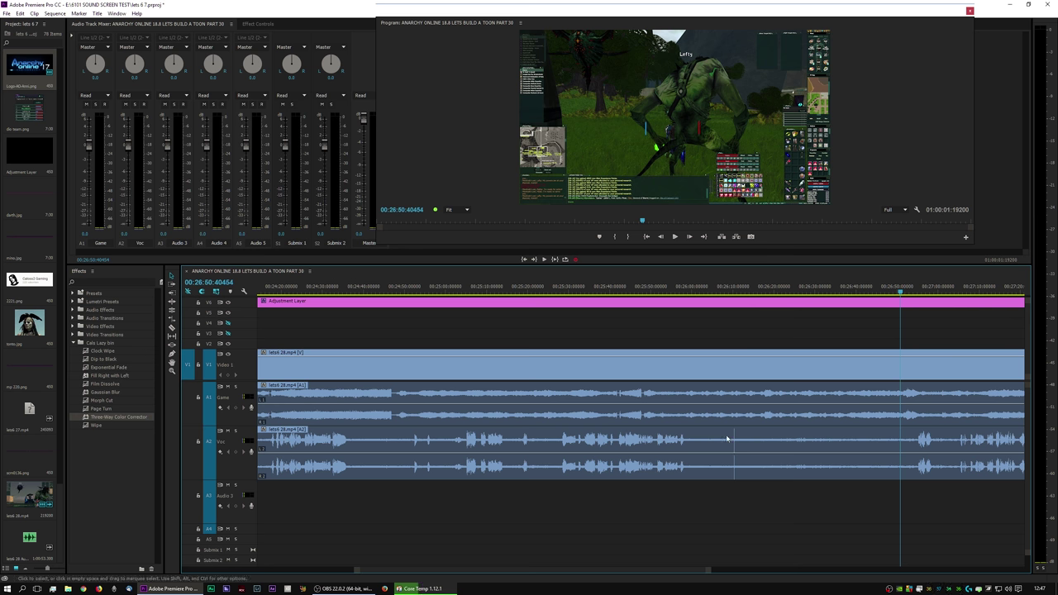
pyautogui.press('space')
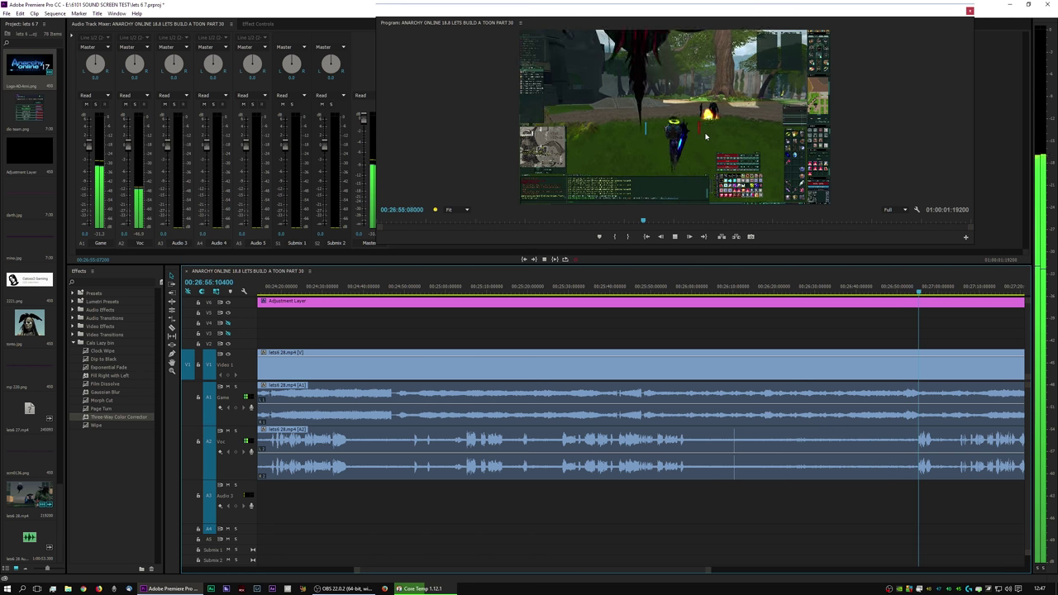
pyautogui.press('space')
# - Razor the clips at 00:26:55 and 00:26:00 and ripple-delete the dead section between
pyautogui.press('c')
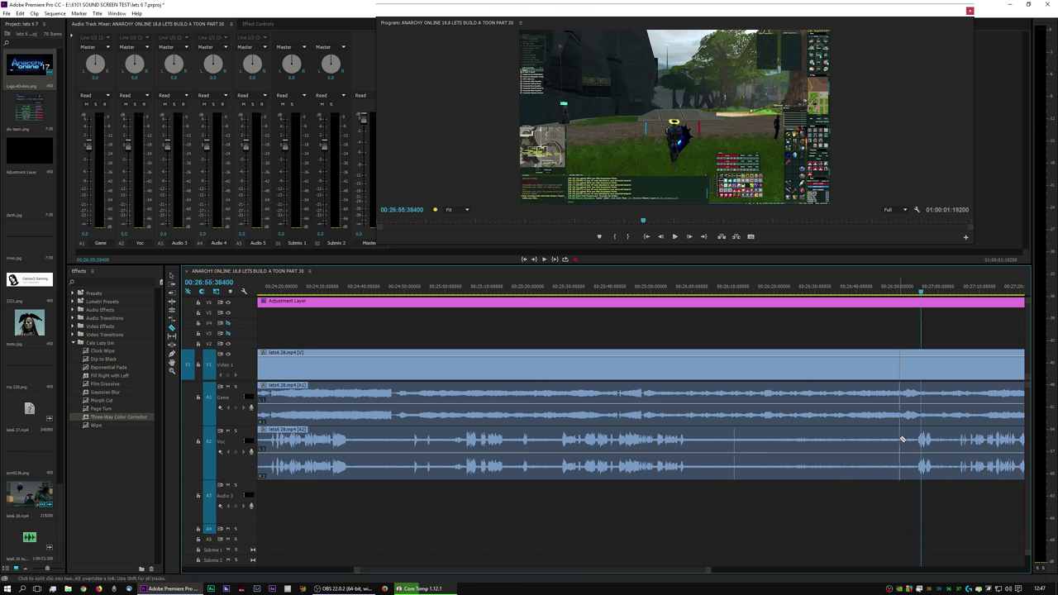
pyautogui.click(899, 439)
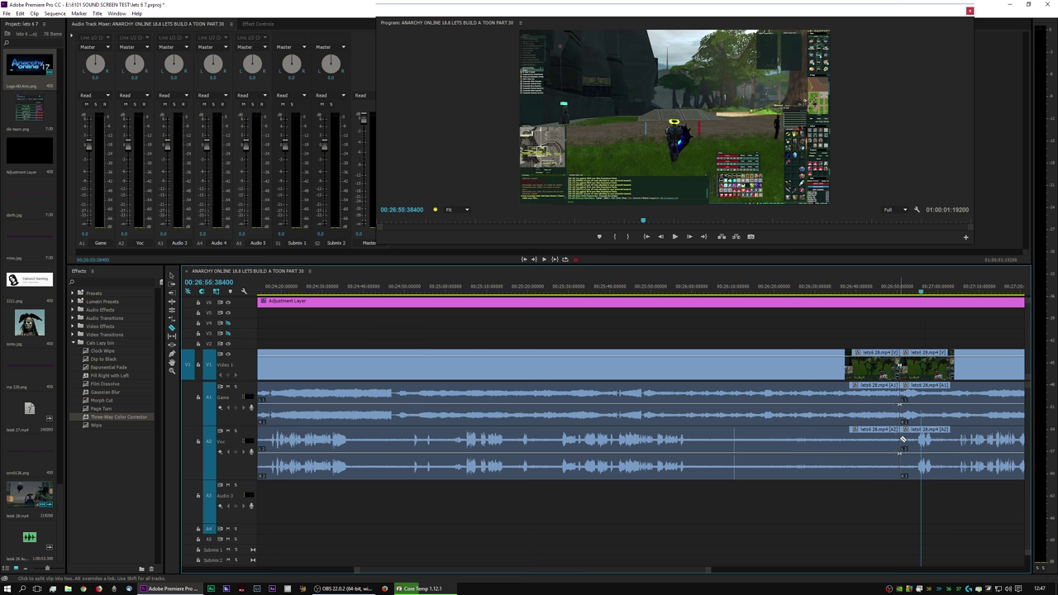
pyautogui.click(695, 455)
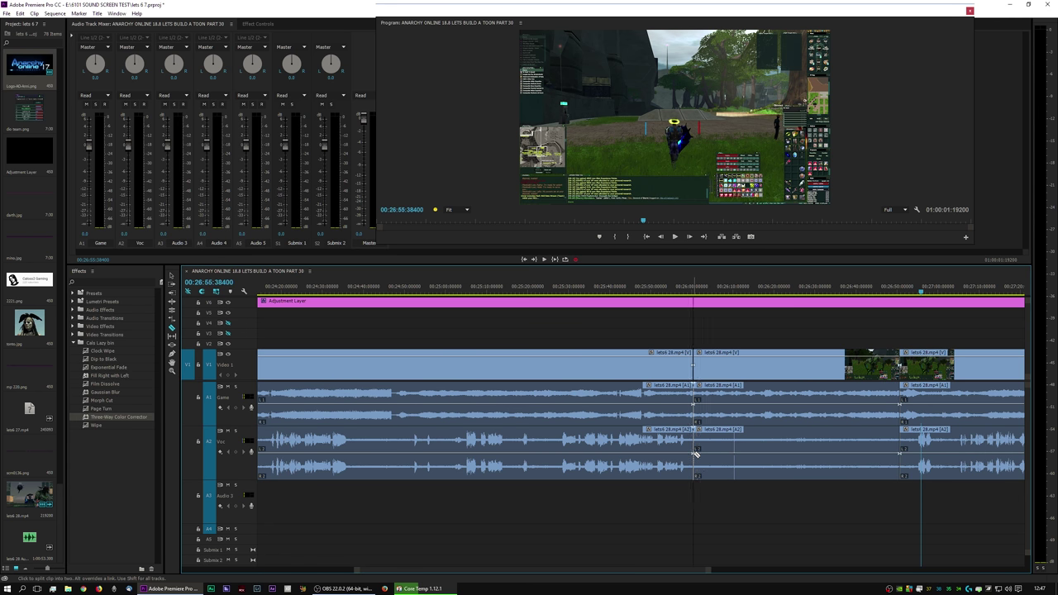
pyautogui.click(777, 472)
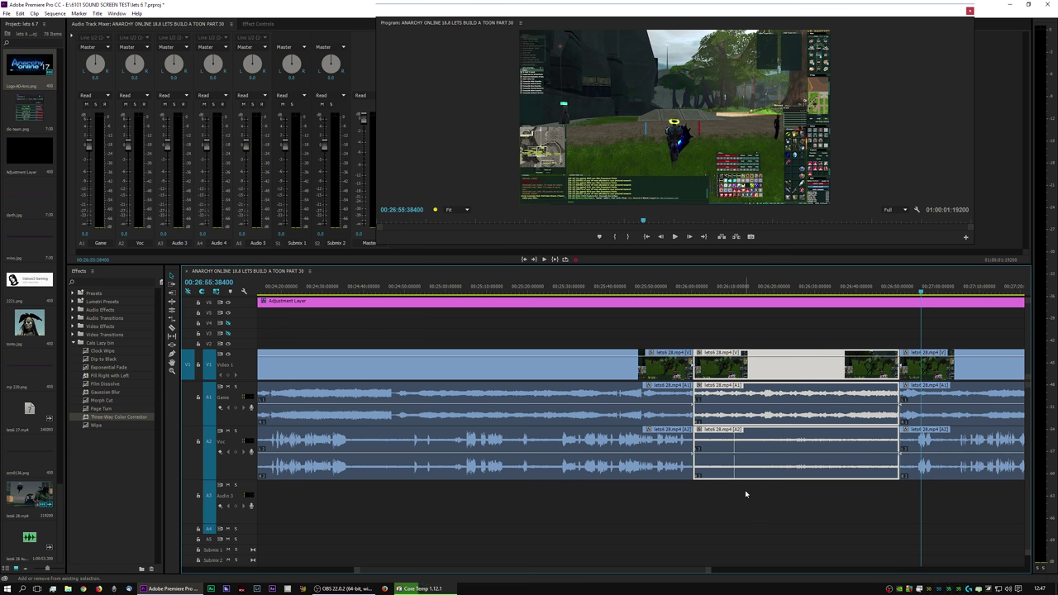
pyautogui.hotkey('shift', 'Delete')
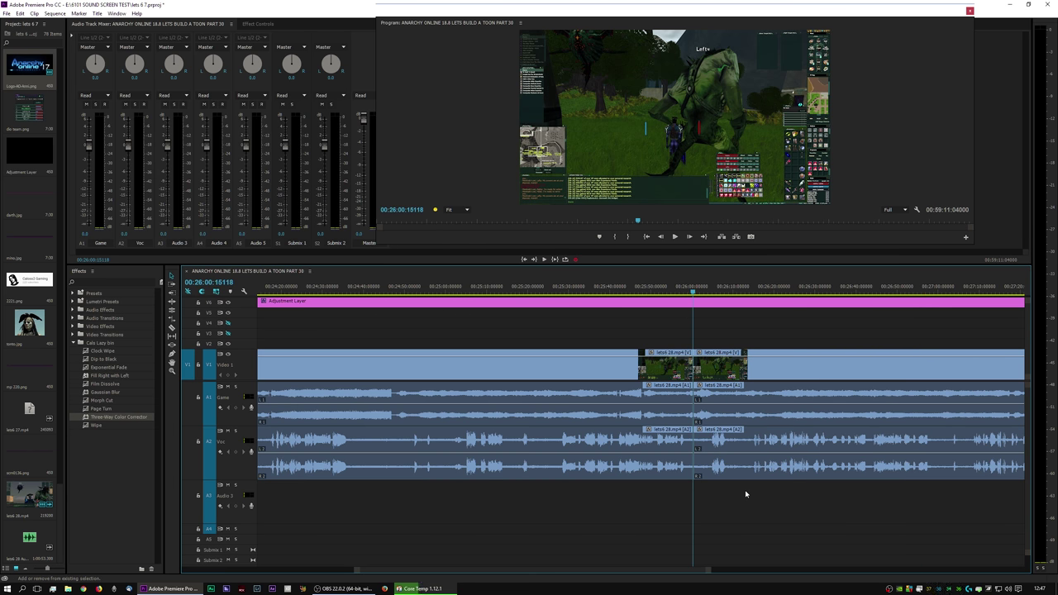
# - Open a small gap and add Film Dissolve and Exponential Fades to both clip edges
pyautogui.press('=')
pyautogui.press('=')
pyautogui.press('=')
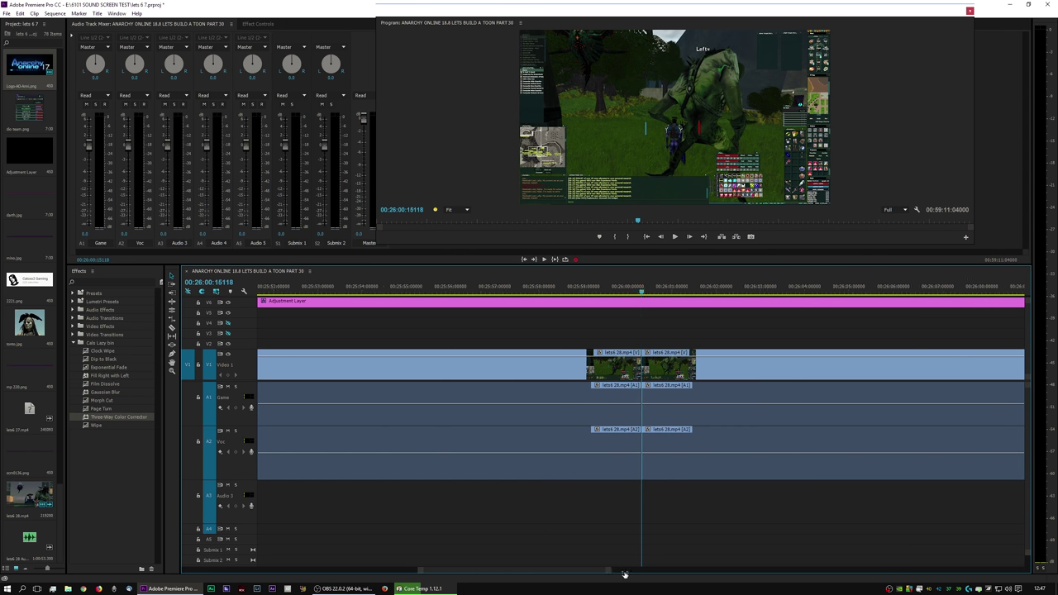
pyautogui.moveTo(658, 374); pyautogui.dragTo(679, 373)
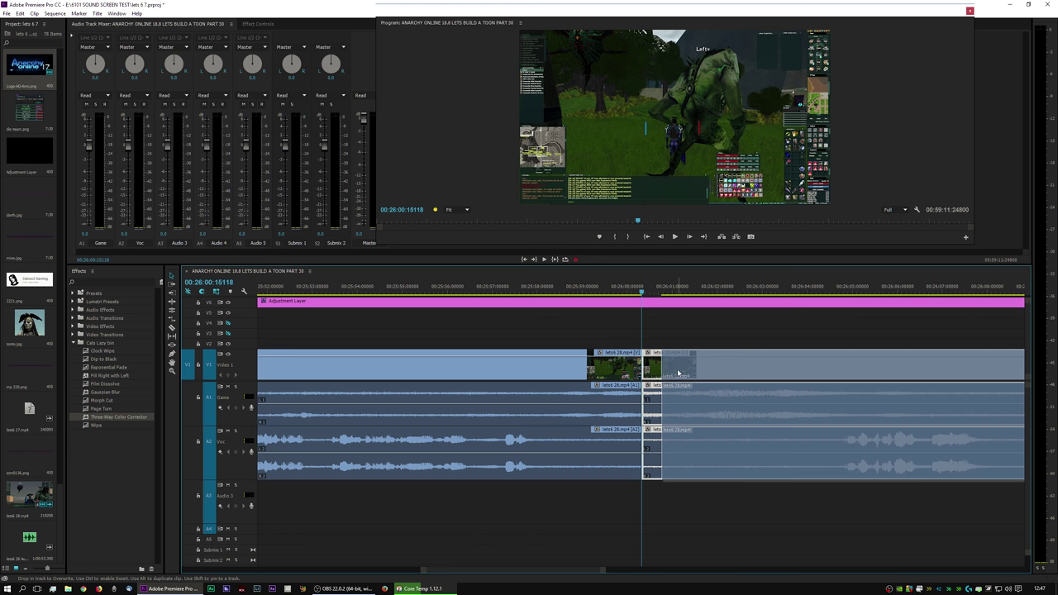
pyautogui.hotkey('ctrl', 'd')
pyautogui.hotkey('ctrl', 'shift', 'd')
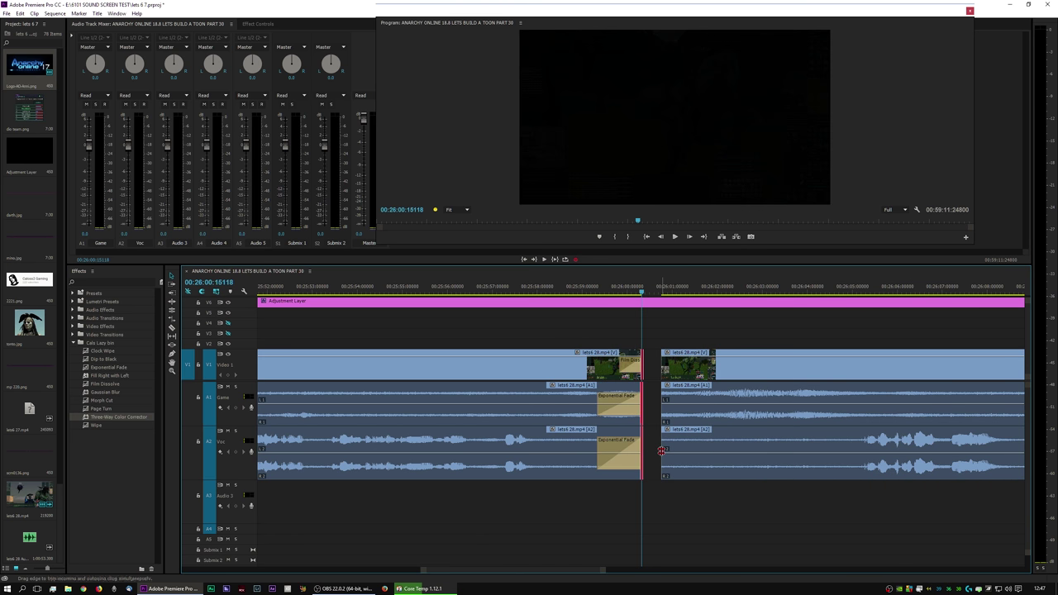
pyautogui.moveTo(638, 429); pyautogui.dragTo(581, 427)
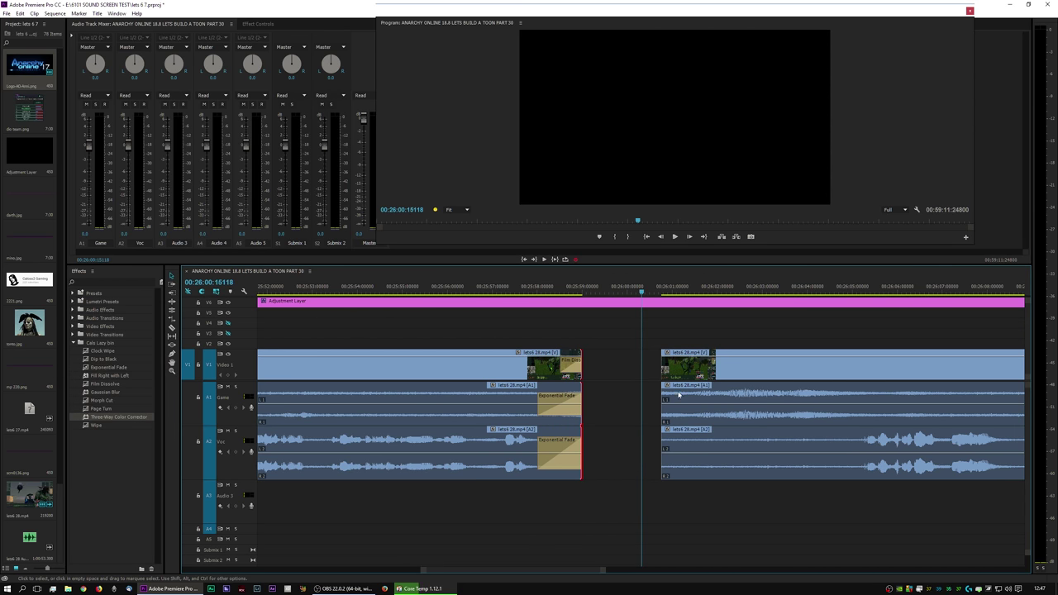
pyautogui.hotkey('ctrl', 'd')
pyautogui.hotkey('ctrl', 'shift', 'd')
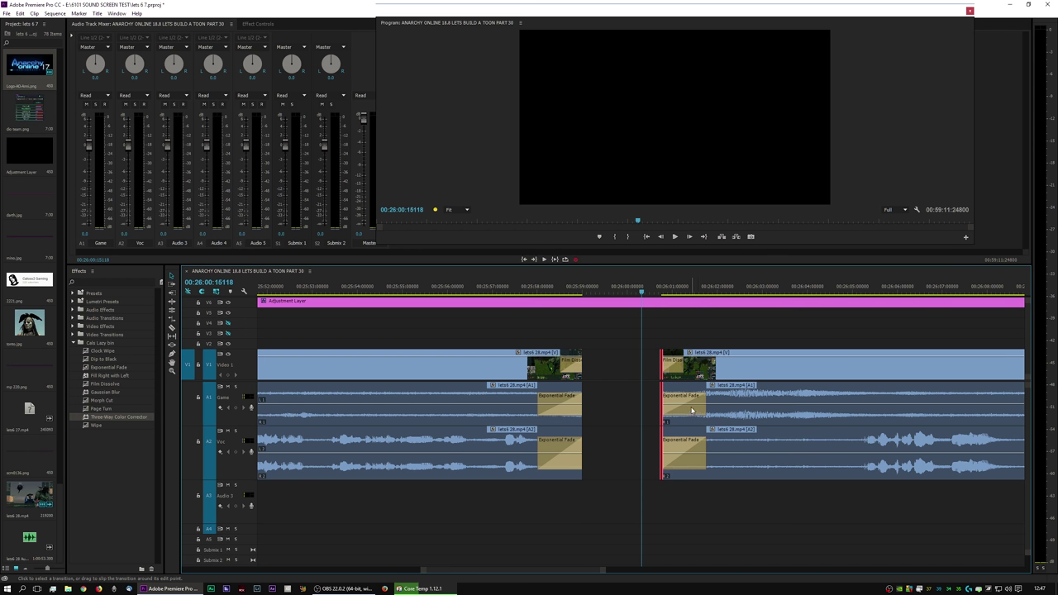
# - Trim the start of the second clip and preview the dissolve
pyautogui.click(670, 295)
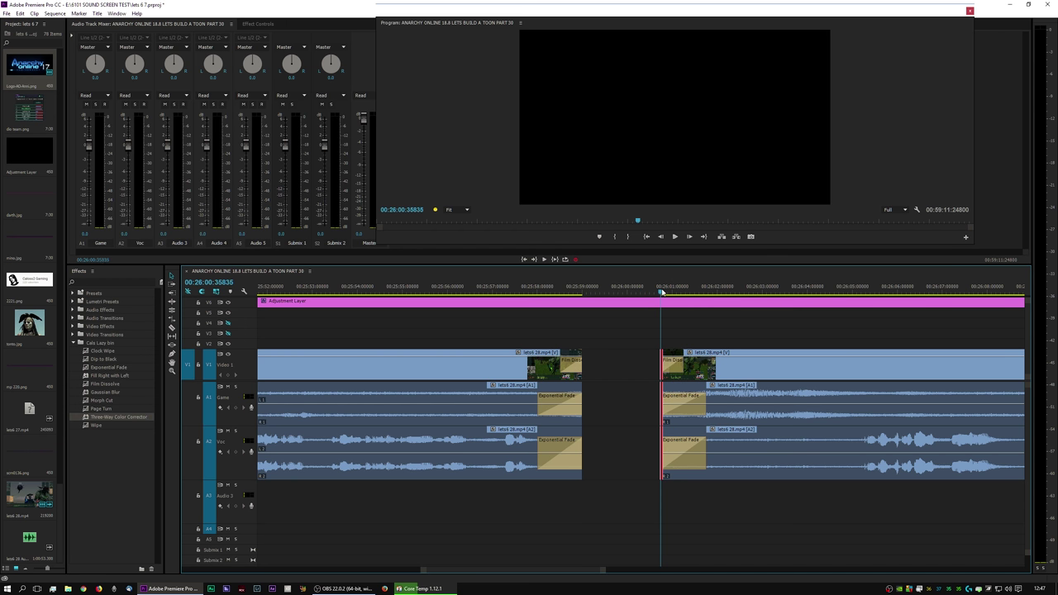
pyautogui.press('space')
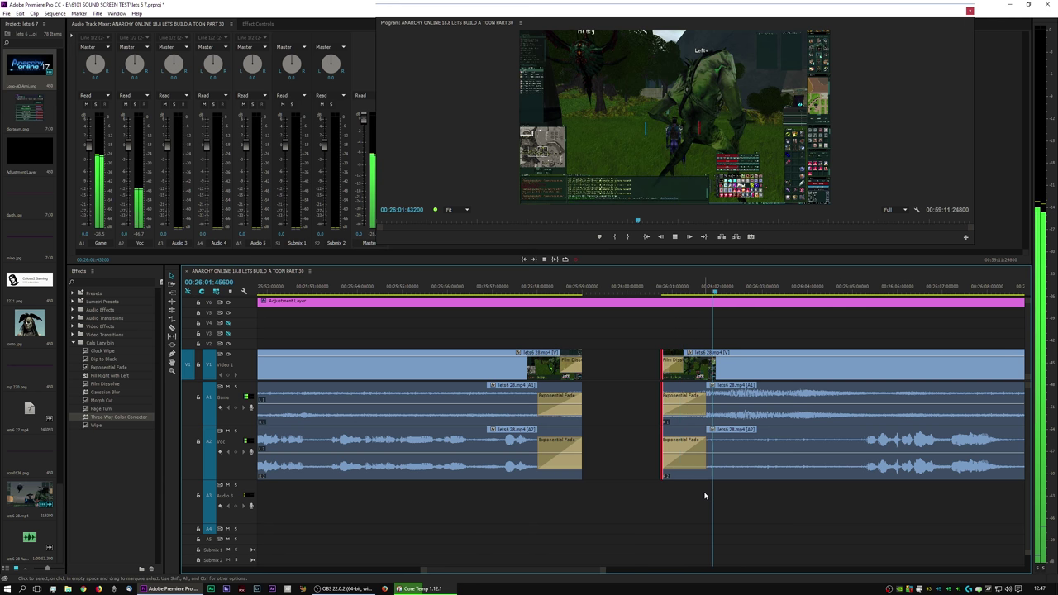
pyautogui.press('space')
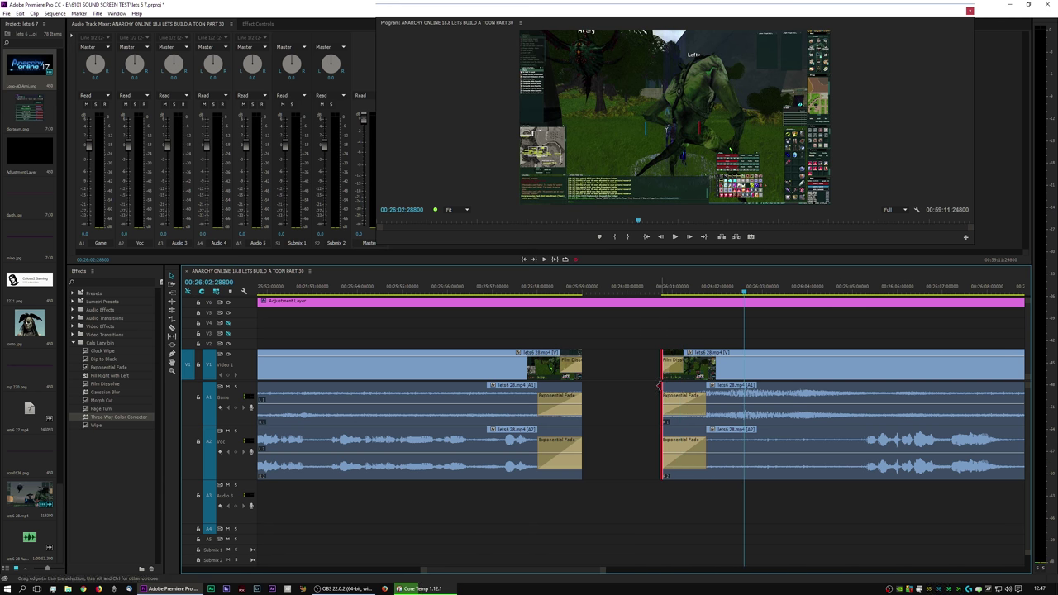
pyautogui.moveTo(663, 386); pyautogui.dragTo(752, 364)
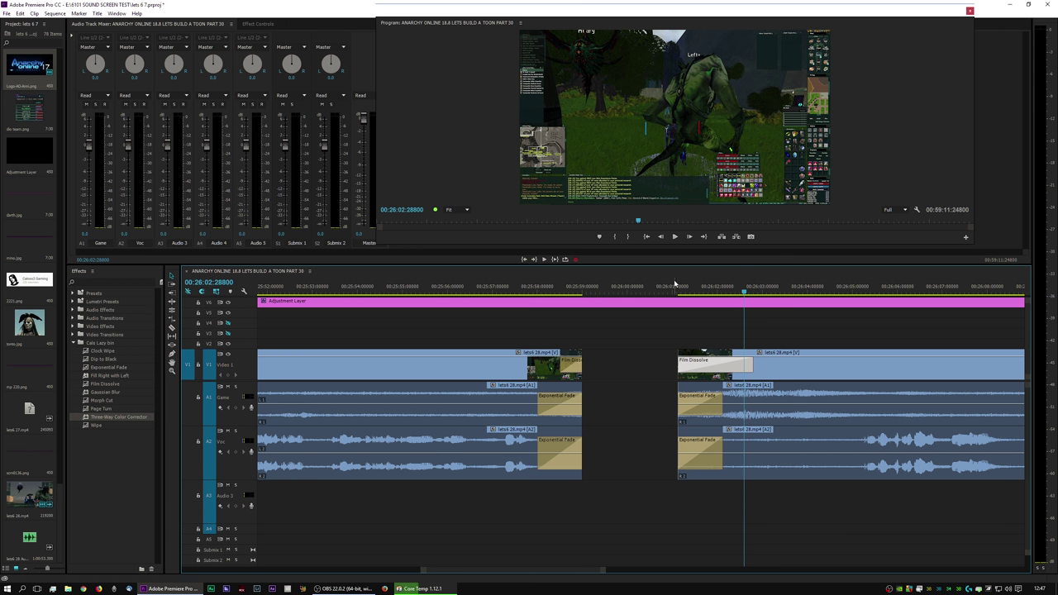
pyautogui.click(675, 285)
pyautogui.press('space')
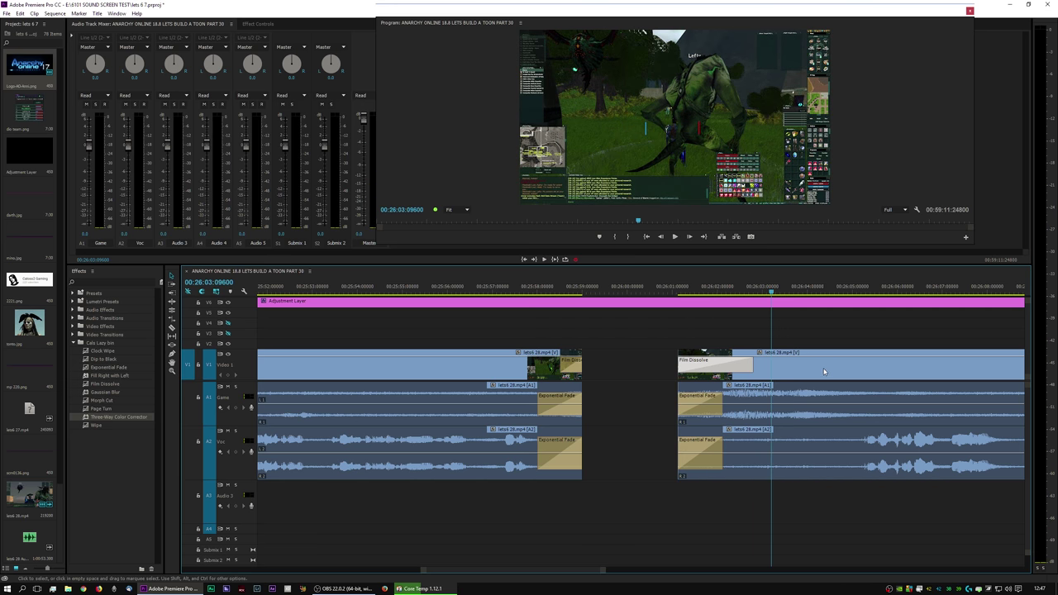
# - Move the second clip next to the first, lengthen the Film Dissolve, and play from 00:25:54
pyautogui.moveTo(824, 371); pyautogui.dragTo(729, 370)
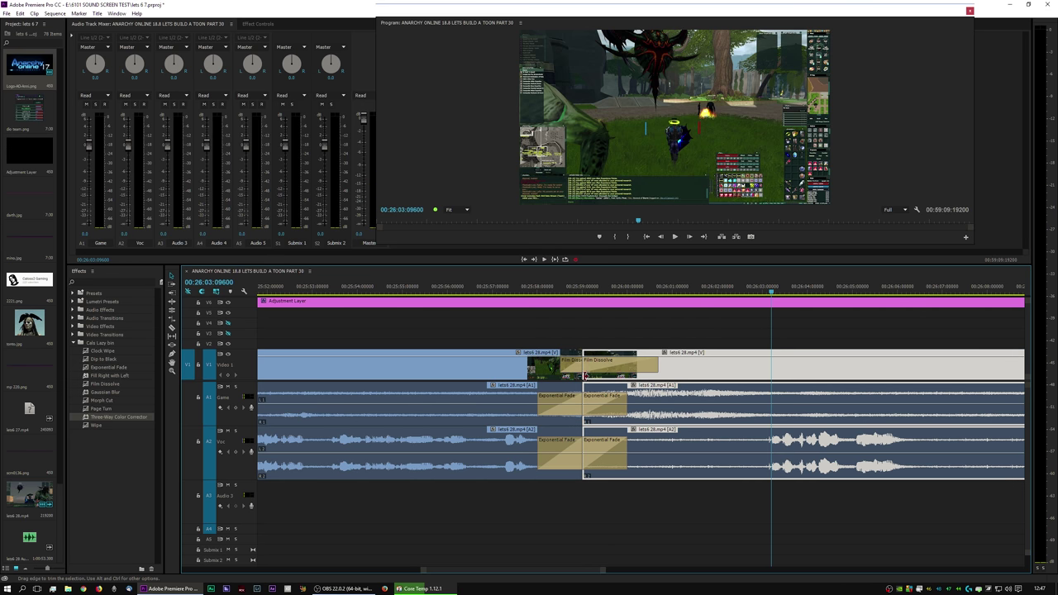
pyautogui.click(564, 370)
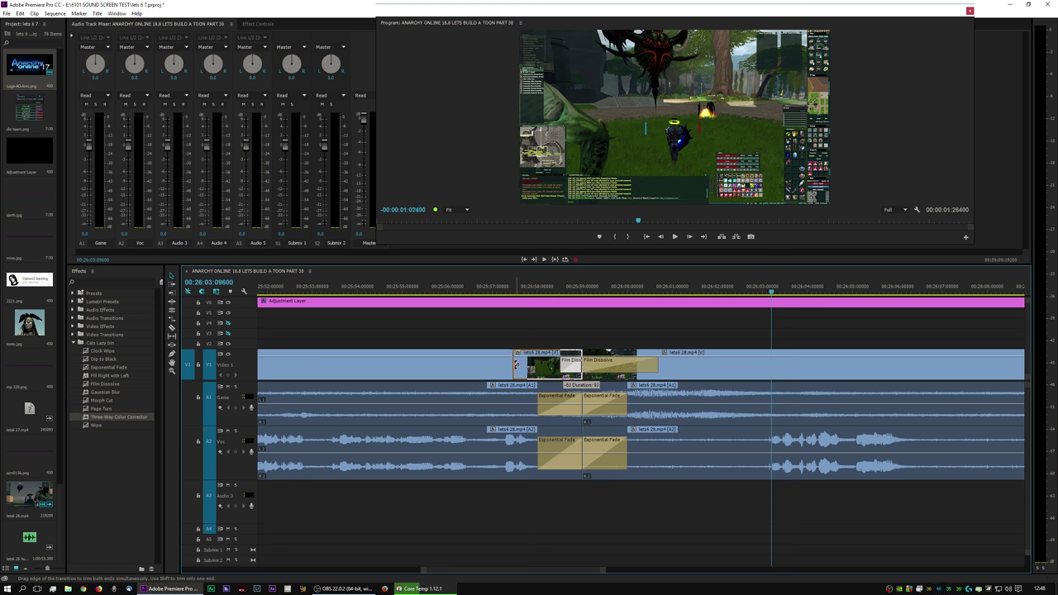
pyautogui.moveTo(516, 364); pyautogui.dragTo(516, 364)
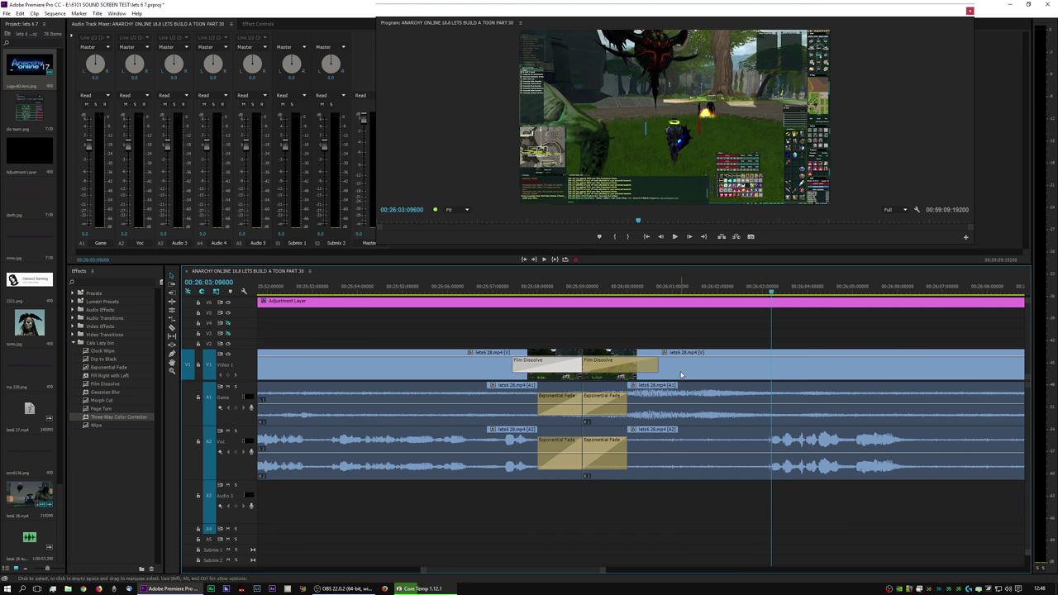
pyautogui.moveTo(681, 376); pyautogui.dragTo(697, 373)
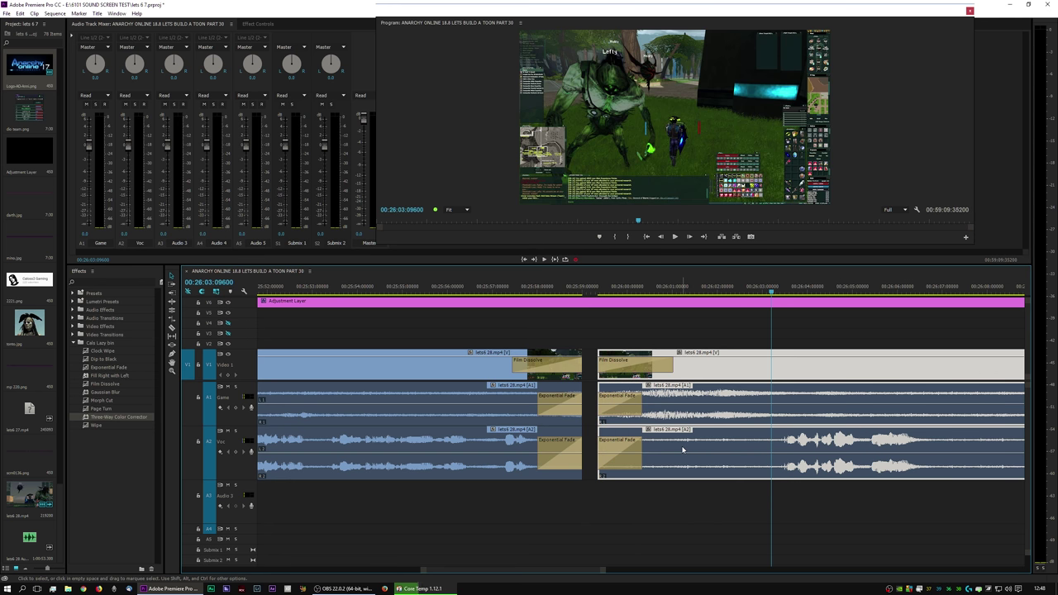
pyautogui.click(376, 289)
pyautogui.press('space')
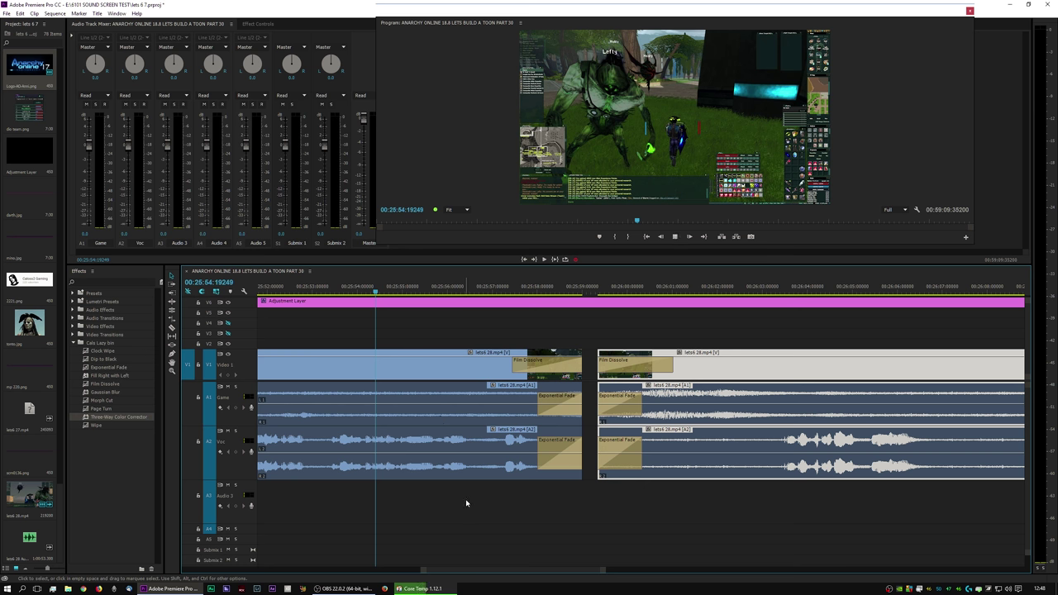
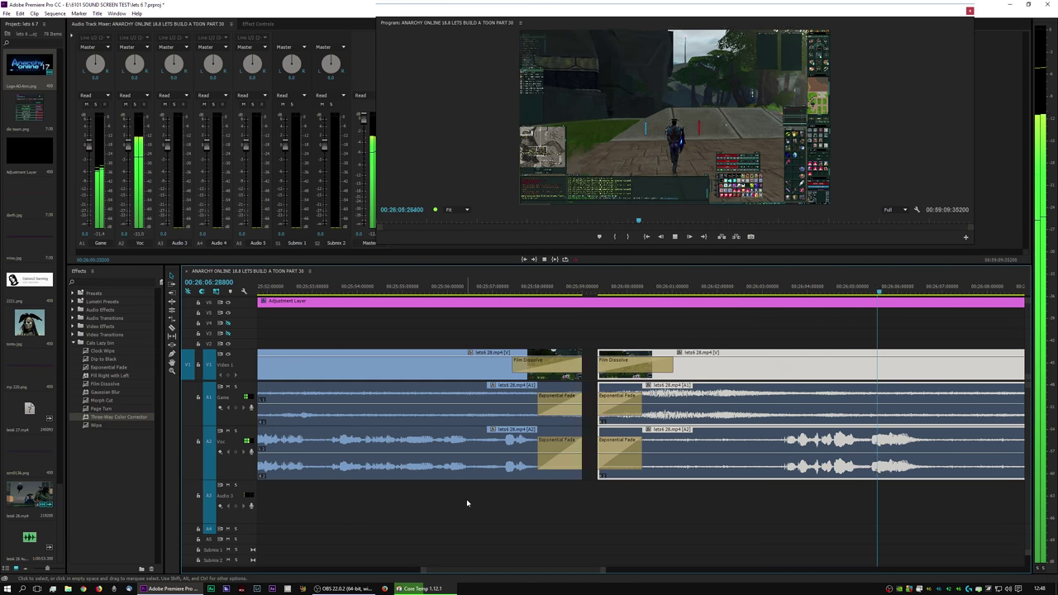
# - Stop playback, zoom out the timeline and place the playhead at 00:32:16
pyautogui.press('space')
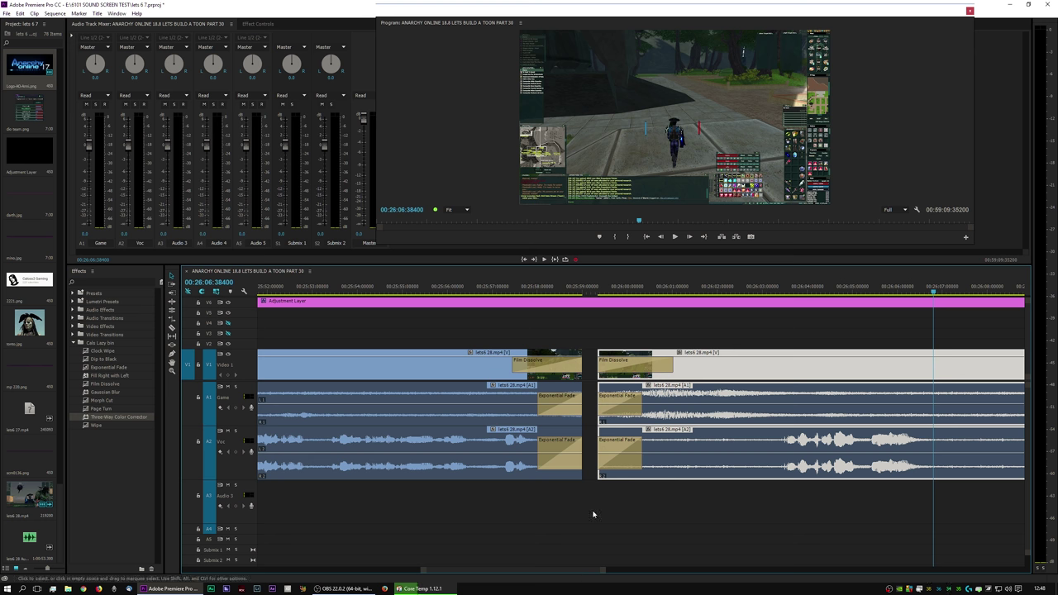
pyautogui.click(590, 289)
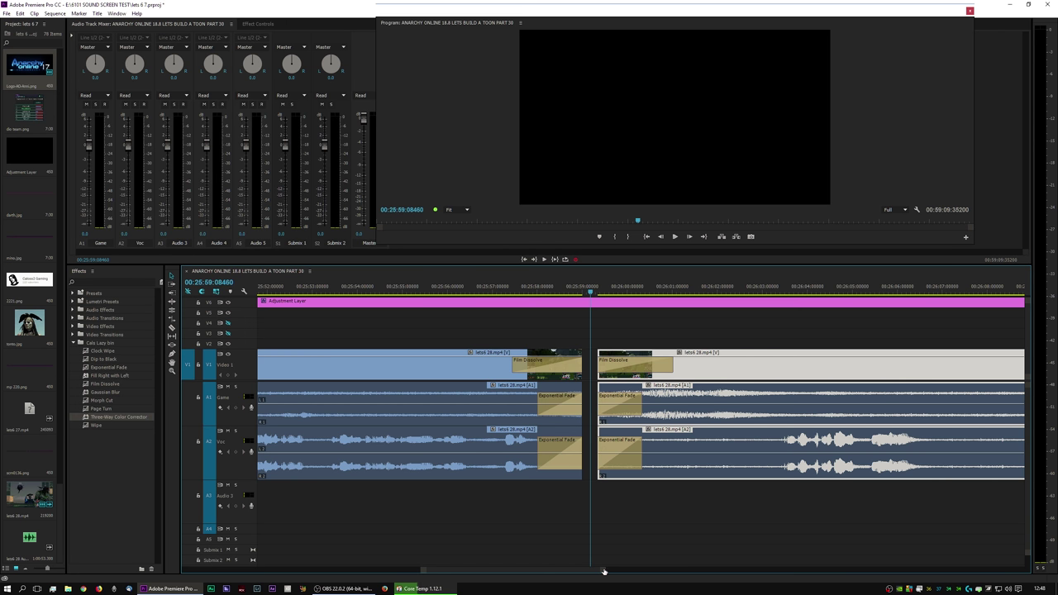
pyautogui.moveTo(603, 571); pyautogui.dragTo(818, 571)
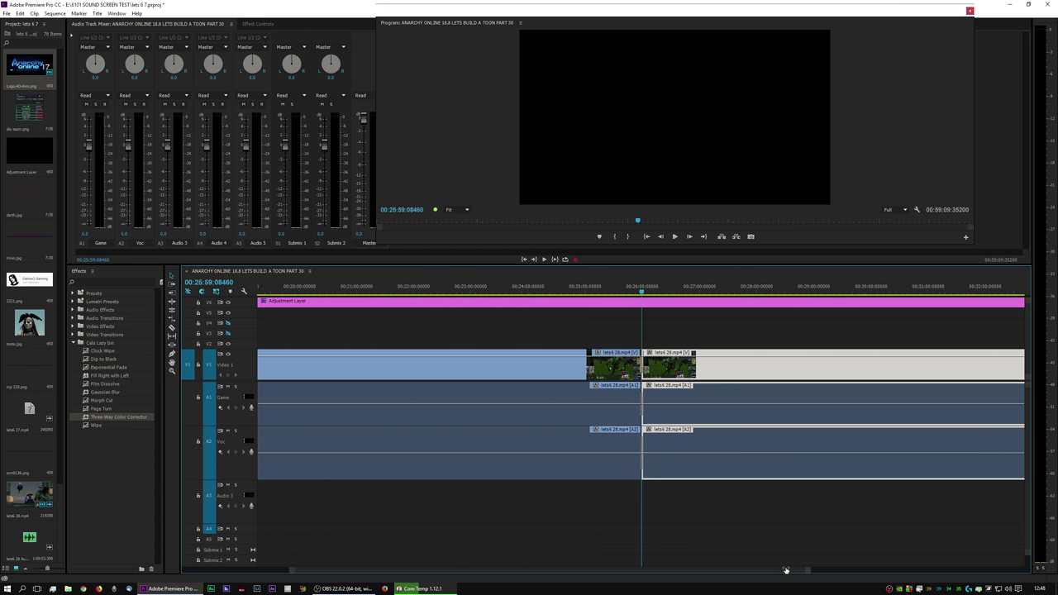
pyautogui.click(975, 287)
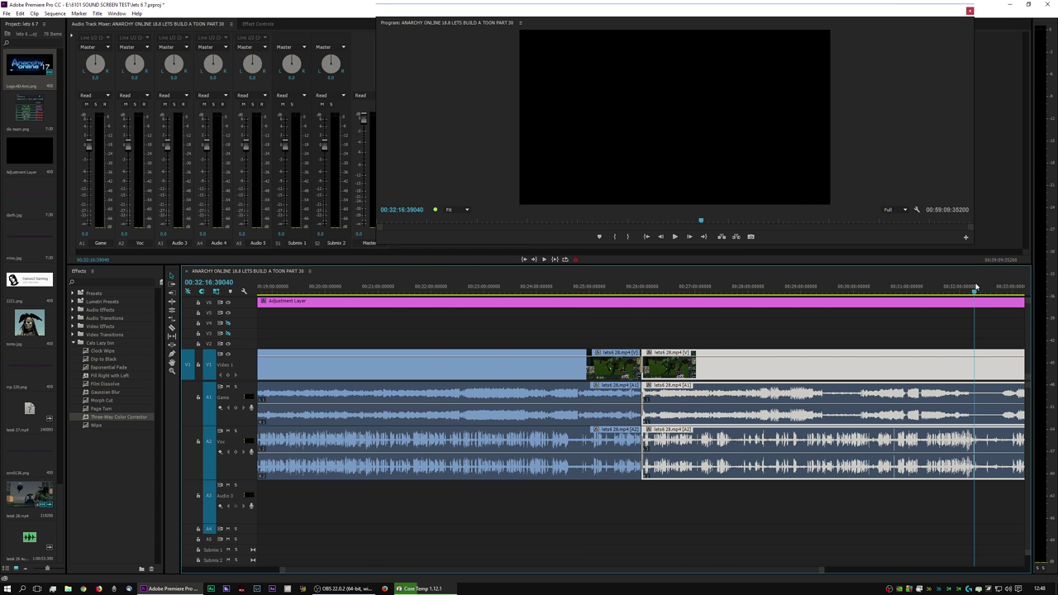
# - Zoom in and play the gameplay from 00:30:41 to find the cut point
pyautogui.moveTo(820, 572); pyautogui.dragTo(760, 571)
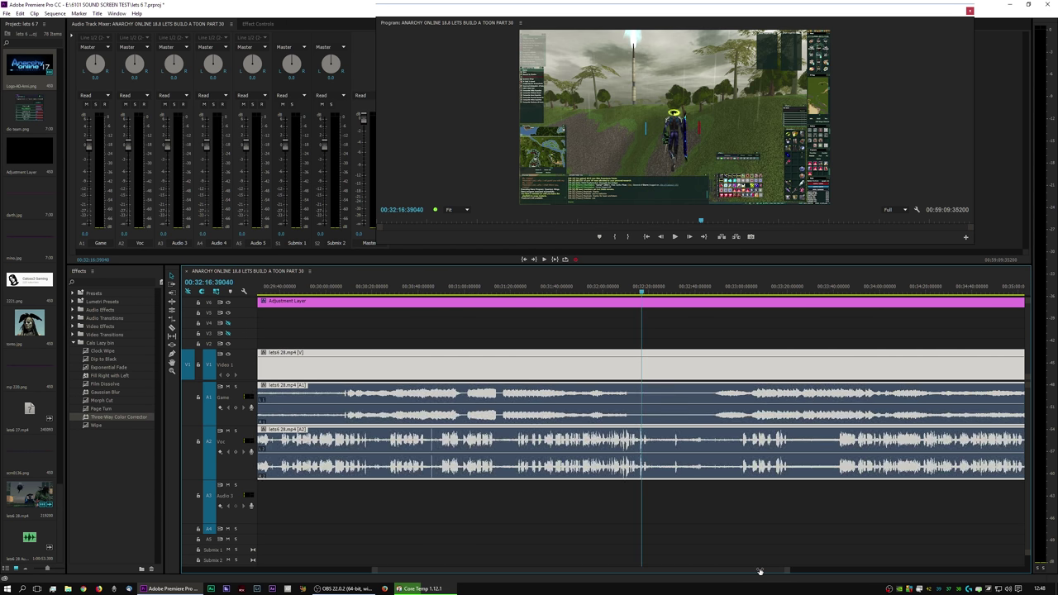
pyautogui.click(420, 289)
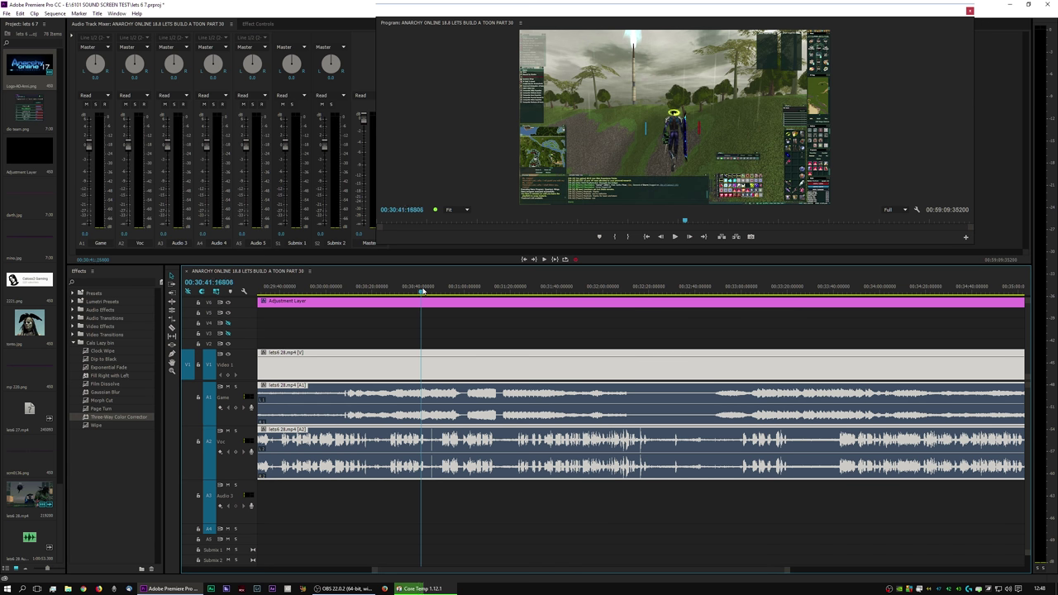
pyautogui.press('space')
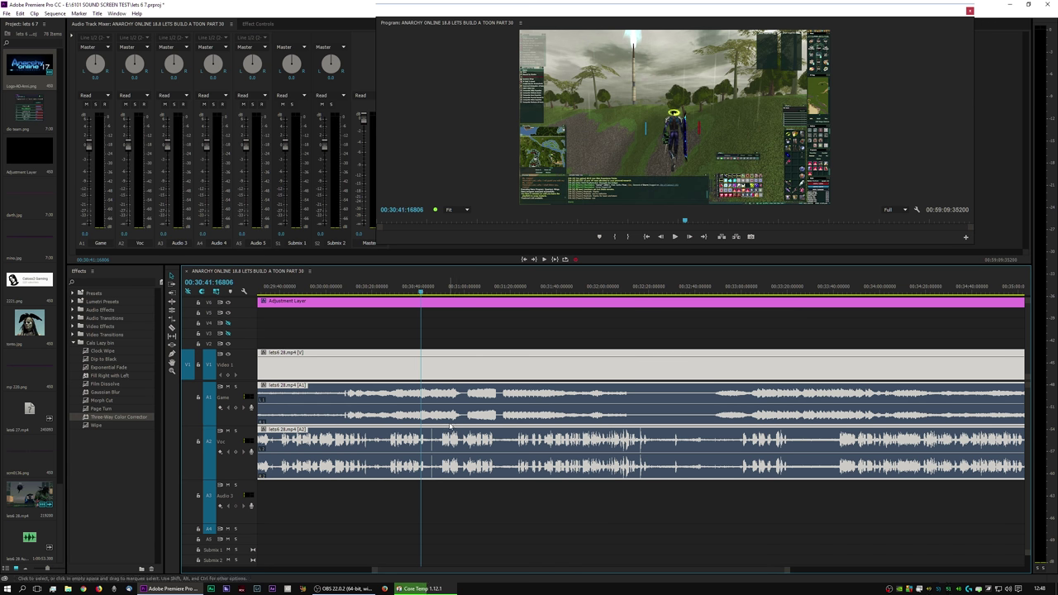
pyautogui.press('space')
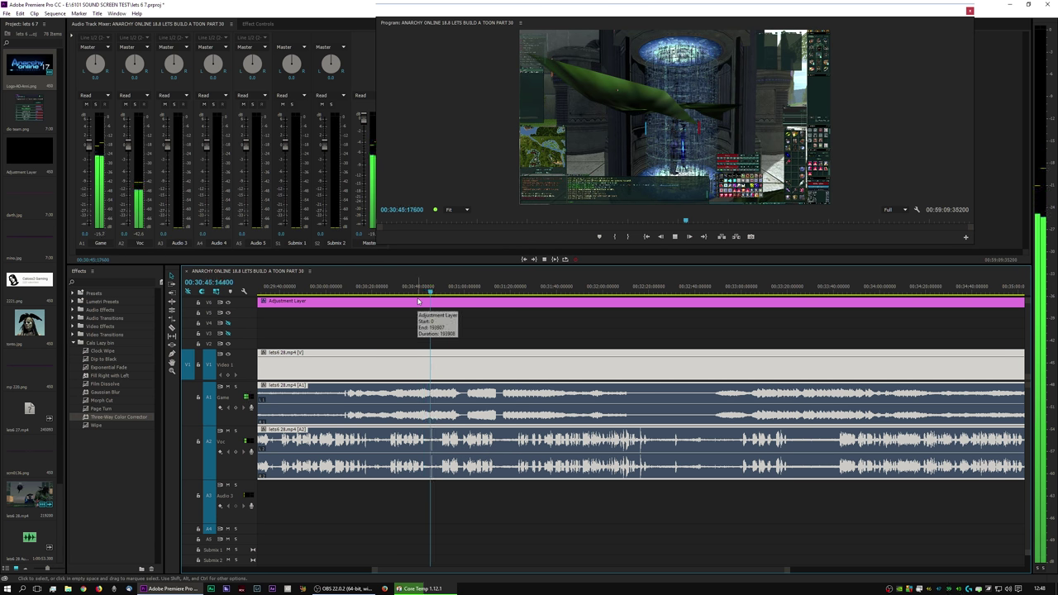
pyautogui.press('space')
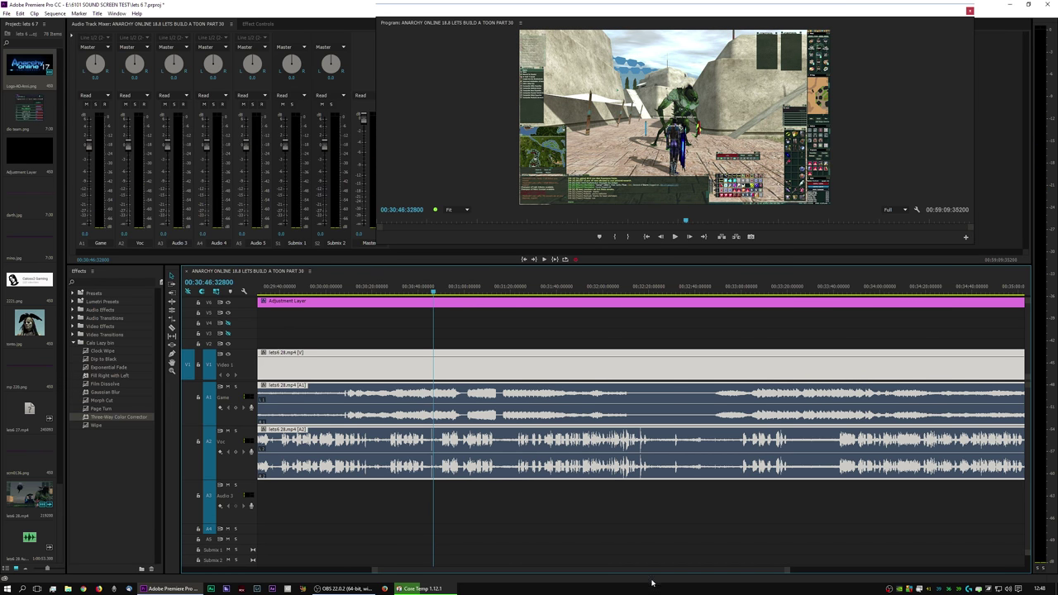
# - Scrub back to about 00:30:42 and replay the footage from there
pyautogui.moveTo(788, 575); pyautogui.dragTo(719, 570)
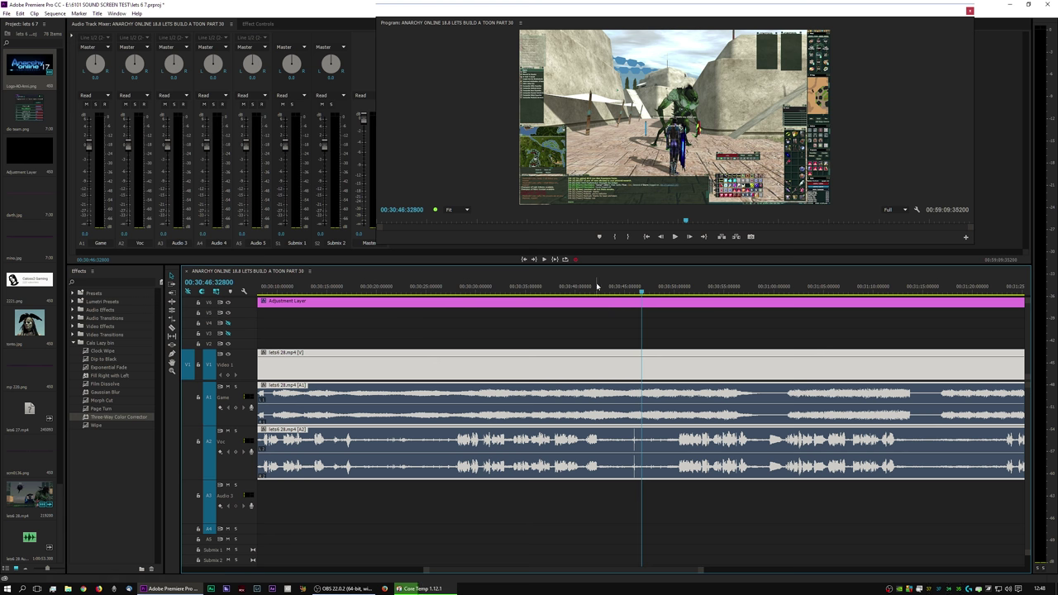
pyautogui.moveTo(597, 295); pyautogui.dragTo(604, 295)
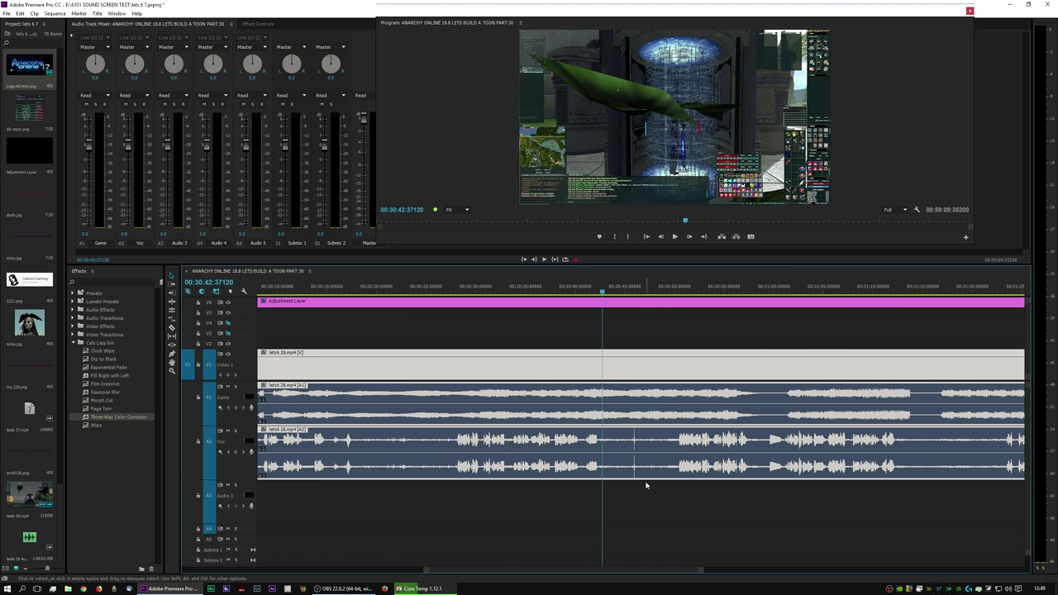
pyautogui.press('space')
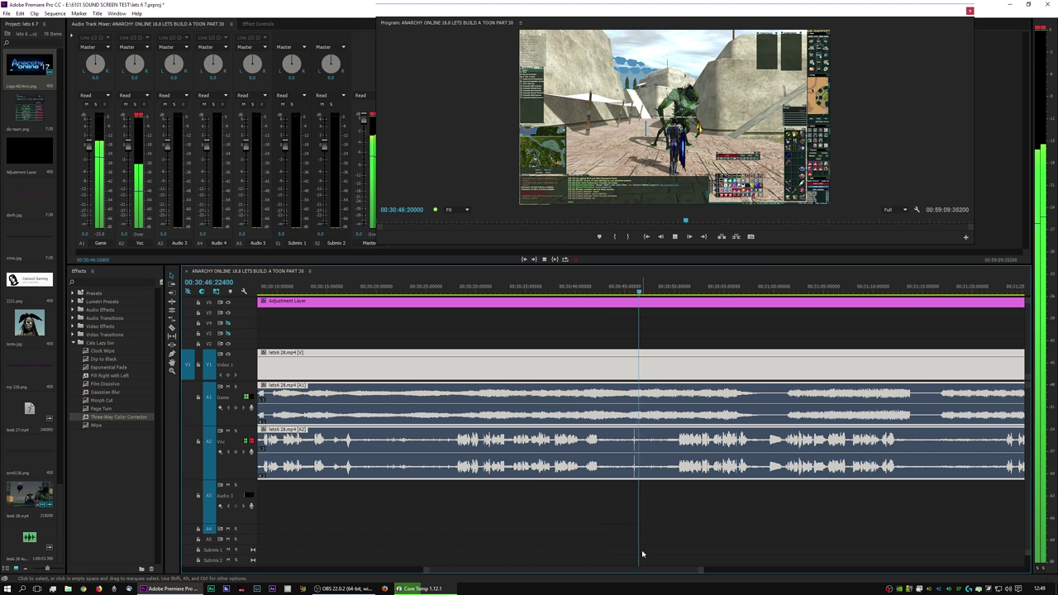
pyautogui.press('space')
# - Razor-cut the V1 gameplay clip twice around 00:30:45 and select the short middle piece
pyautogui.press('c')
pyautogui.click(602, 468)
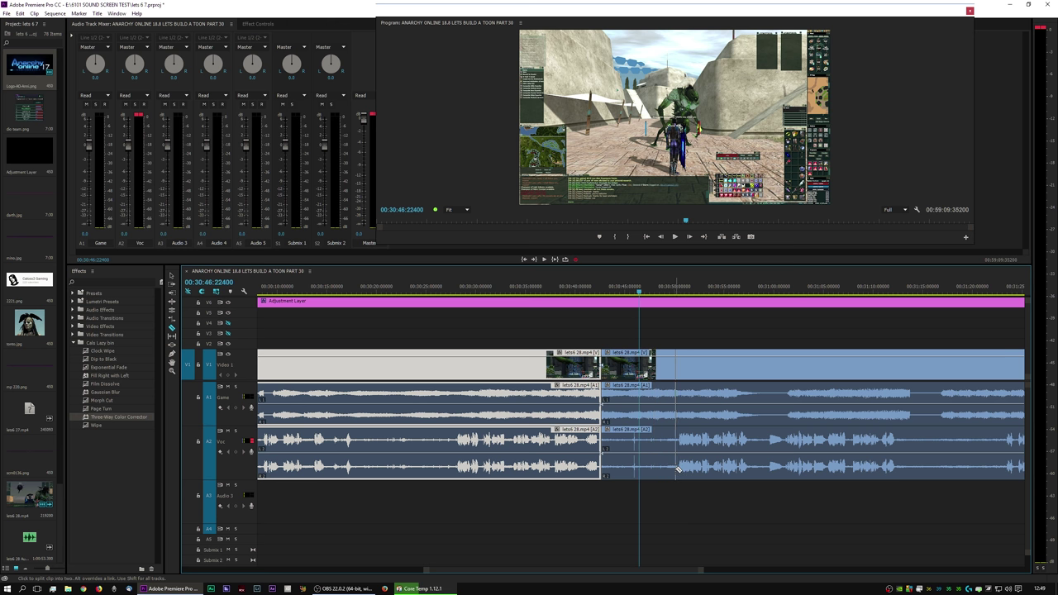
pyautogui.click(676, 469)
pyautogui.click(635, 457)
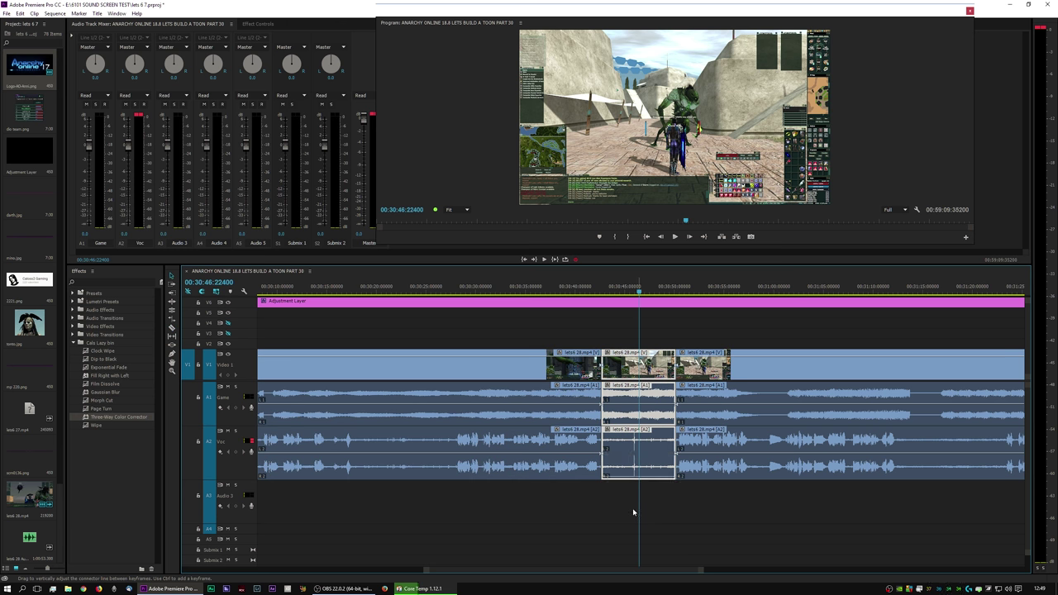
# - Replay the isolated section, stopping at 00:30:53
pyautogui.press('space')
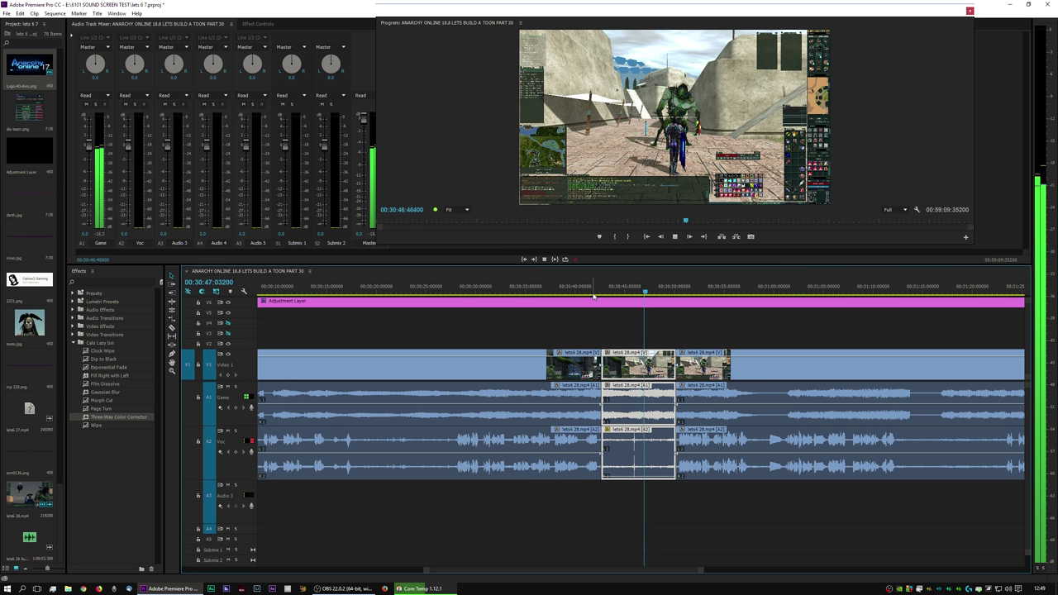
pyautogui.click(591, 295)
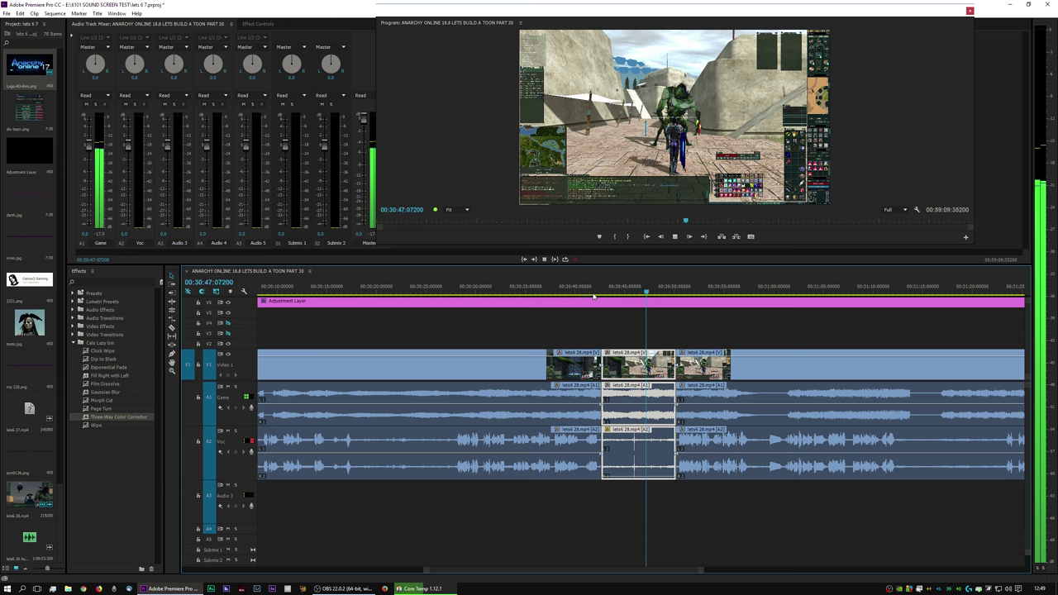
pyautogui.press('space')
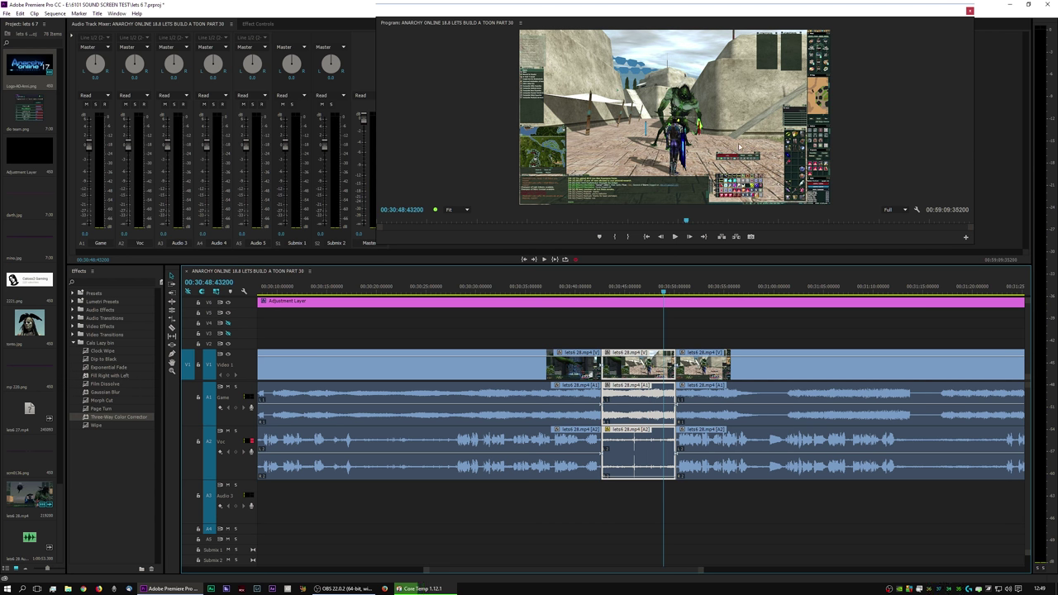
pyautogui.press('space')
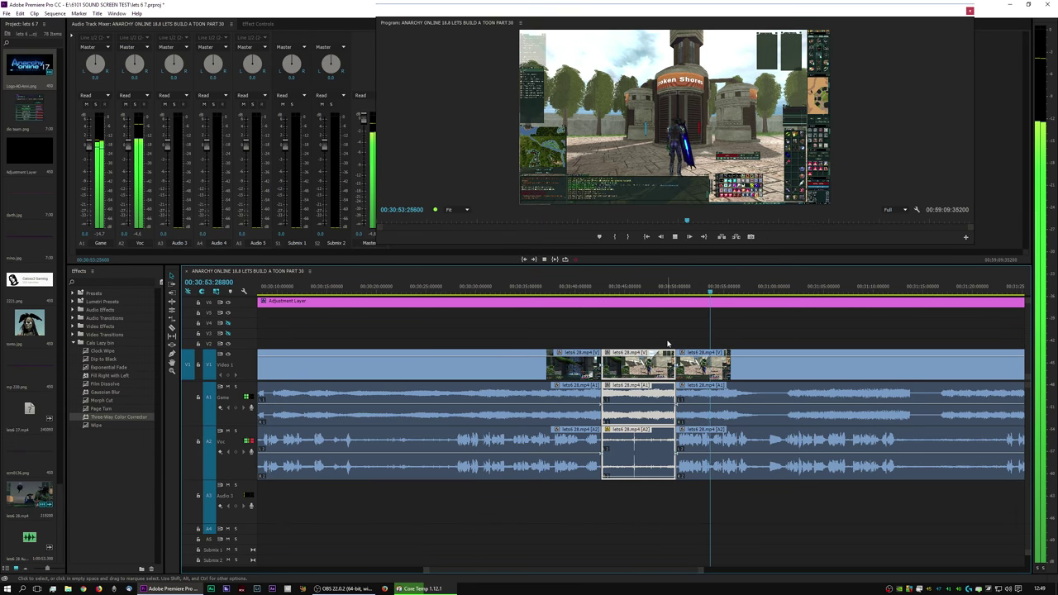
pyautogui.press('space')
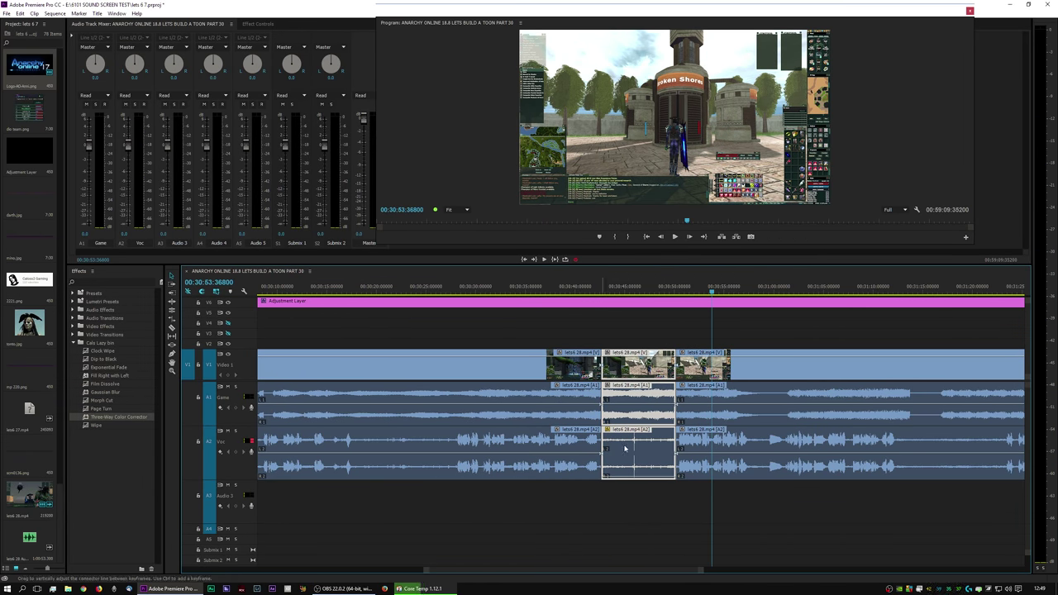
# - Zoom out, split the linked clips at about 00:32:59 and play to review the cut
pyautogui.moveTo(703, 572)
pyautogui.mouseDown()
pyautogui.moveTo(809, 571)
pyautogui.moveTo(716, 578)
pyautogui.mouseUp()
pyautogui.scroll(-6, 646, 483)
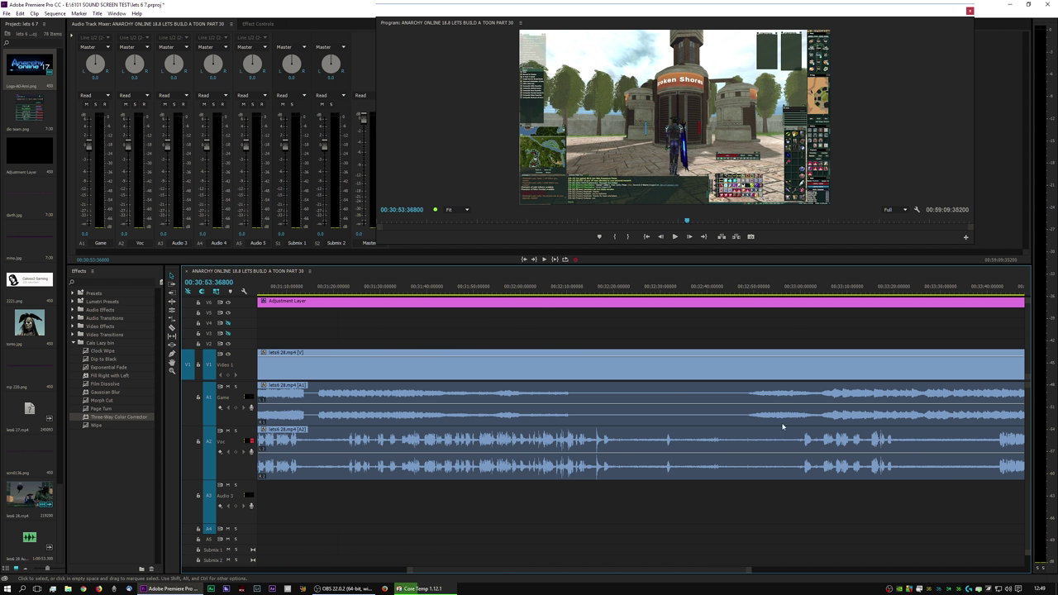
pyautogui.moveTo(767, 293); pyautogui.dragTo(799, 293)
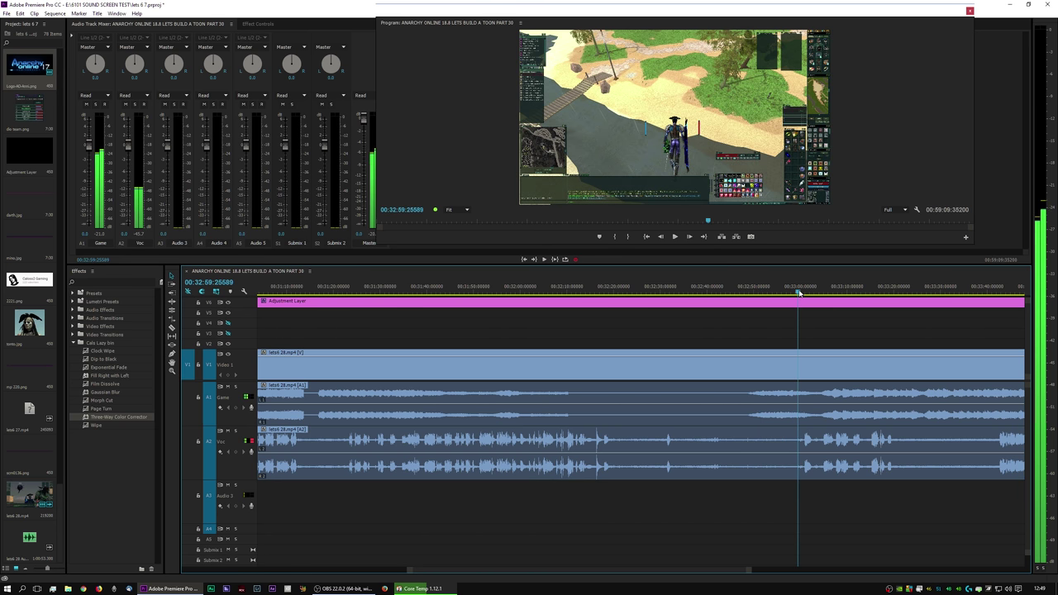
pyautogui.click(799, 465)
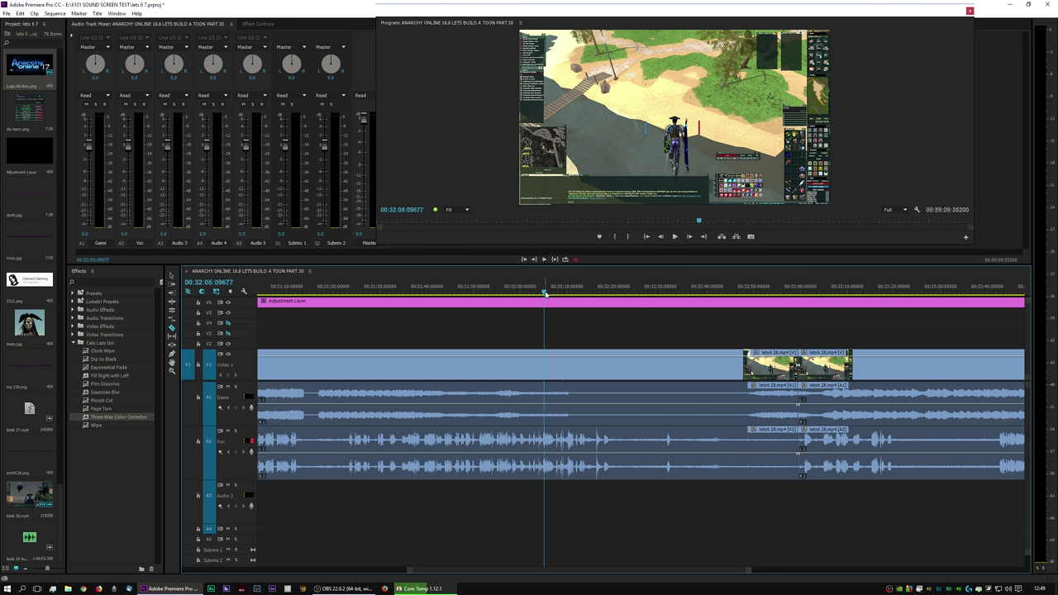
pyautogui.press('space')
pyautogui.moveTo(748, 572); pyautogui.dragTo(719, 565)
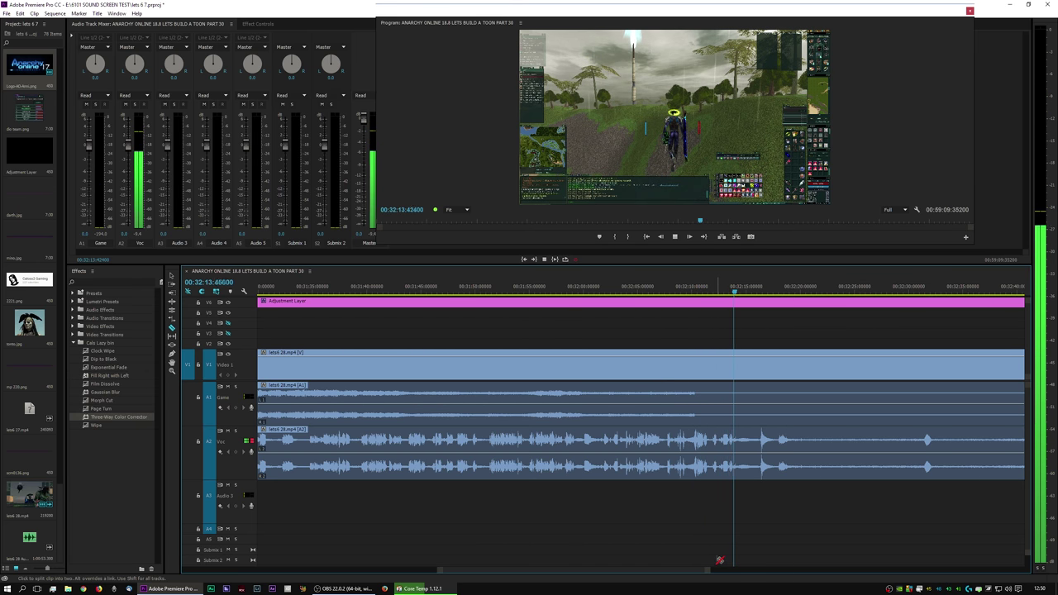
# - Split the clips at 00:32:14 and ripple-delete the section between the two cuts
pyautogui.press('space')
pyautogui.click(739, 466)
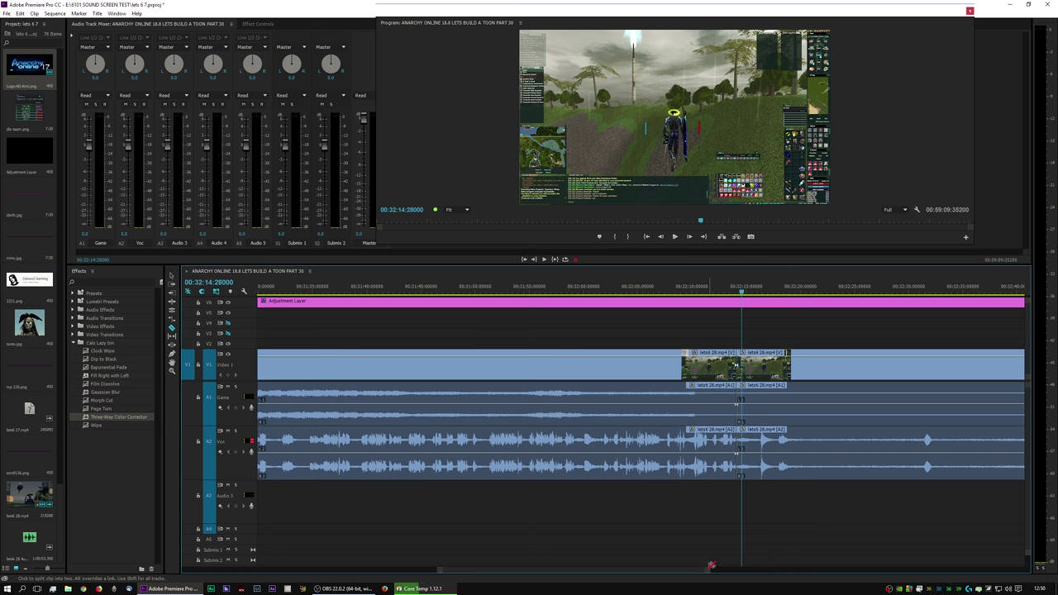
pyautogui.press('-')
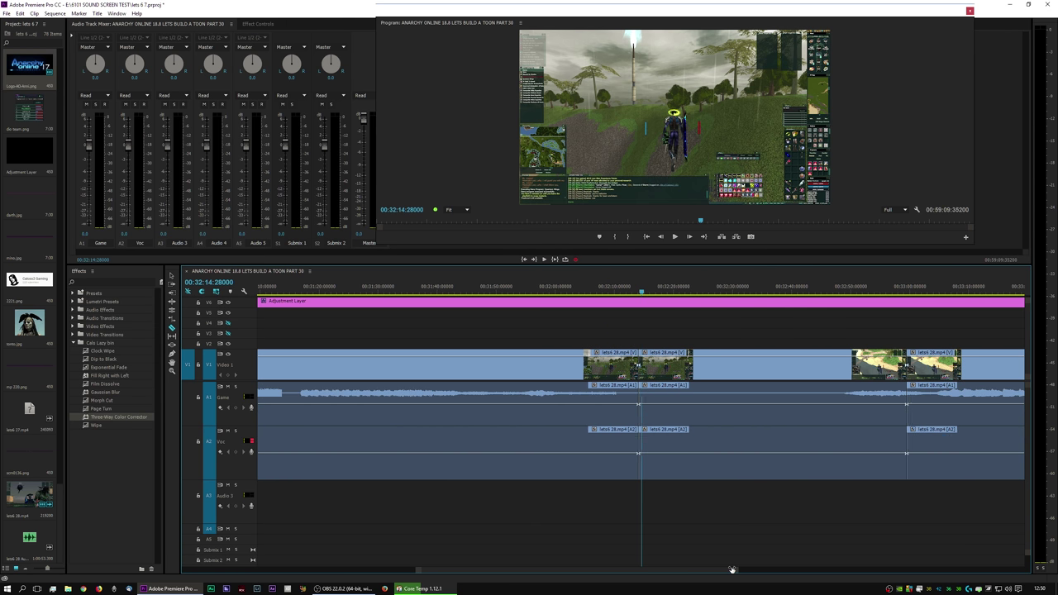
pyautogui.click(771, 382)
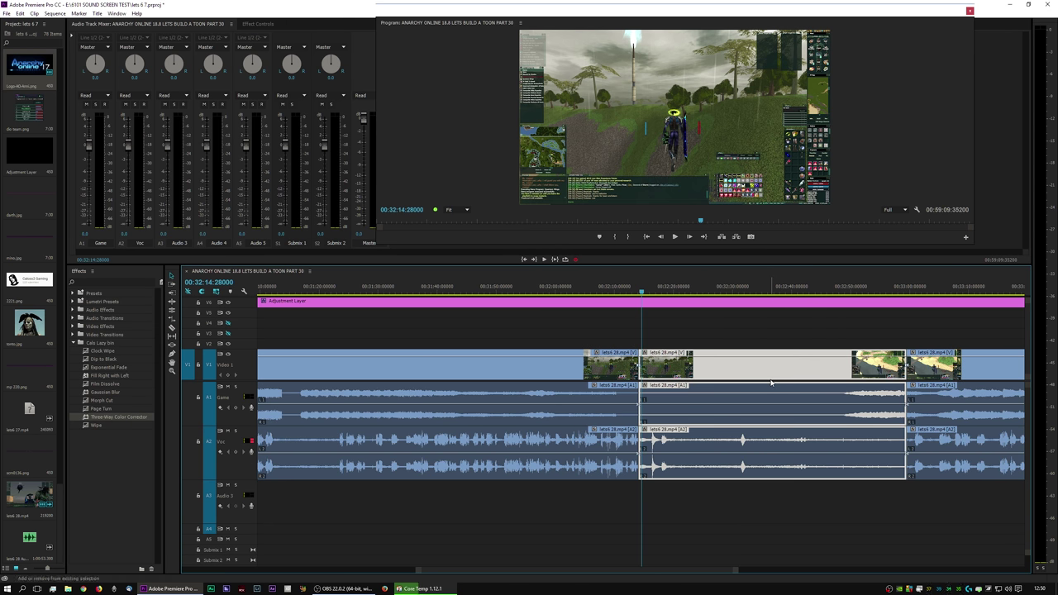
pyautogui.hotkey('shift', 'Delete')
# - Close the gap, add default transitions at the cut and shorten the A2 audio transition
pyautogui.moveTo(759, 363); pyautogui.dragTo(774, 363)
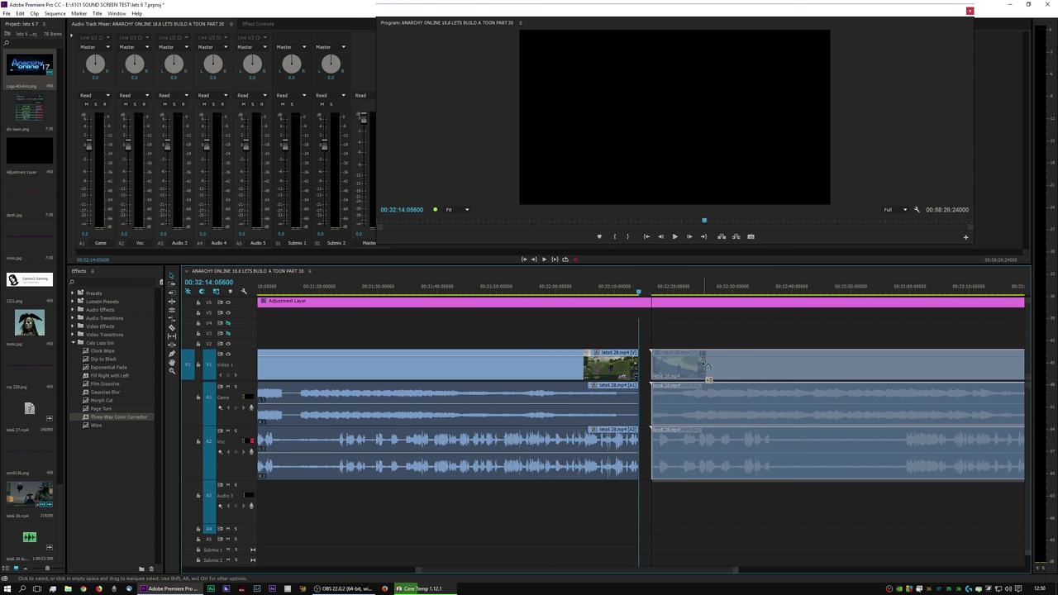
pyautogui.moveTo(653, 364); pyautogui.dragTo(641, 364)
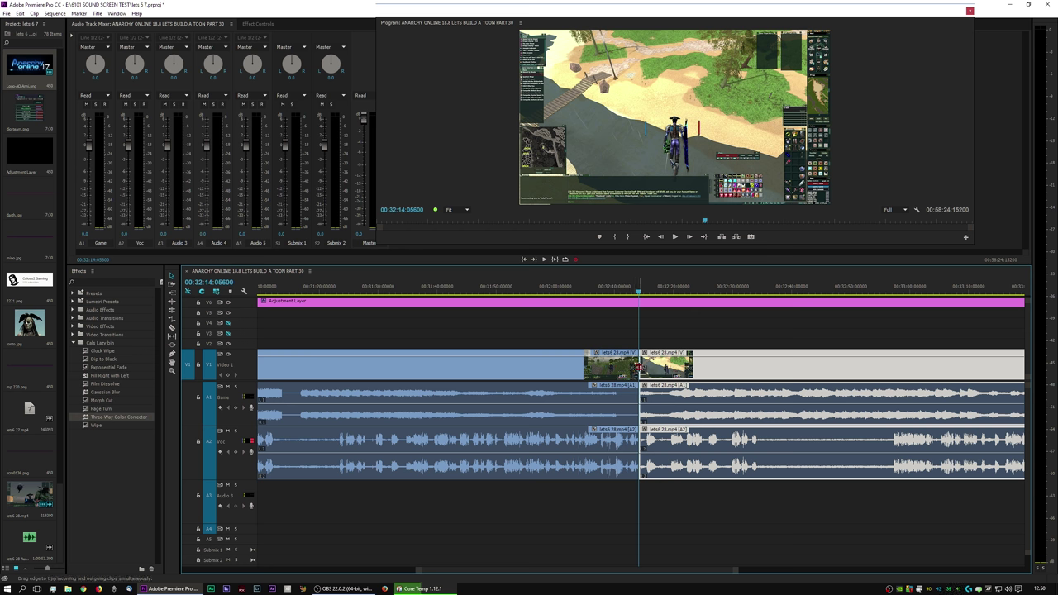
pyautogui.hotkey('ctrl', 'shift', 'd')
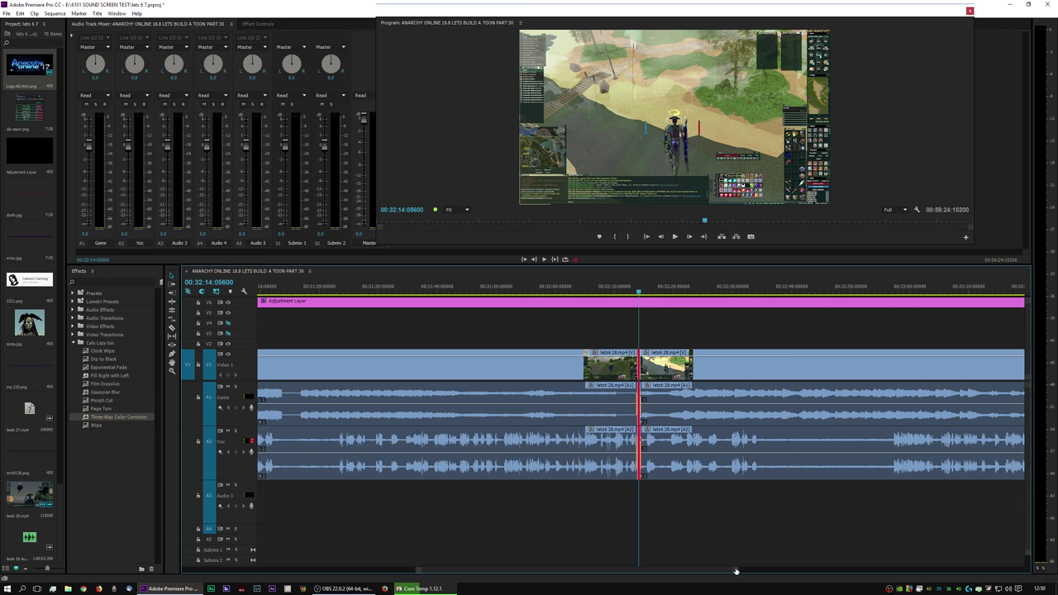
pyautogui.moveTo(736, 570); pyautogui.dragTo(671, 572)
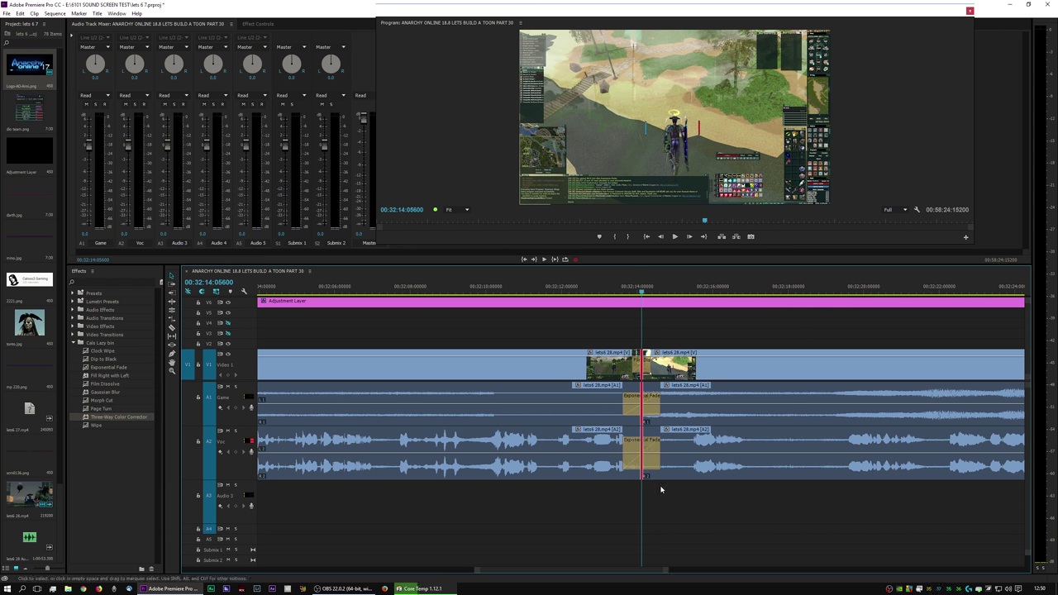
pyautogui.moveTo(626, 442); pyautogui.dragTo(631, 442)
pyautogui.press('Up')
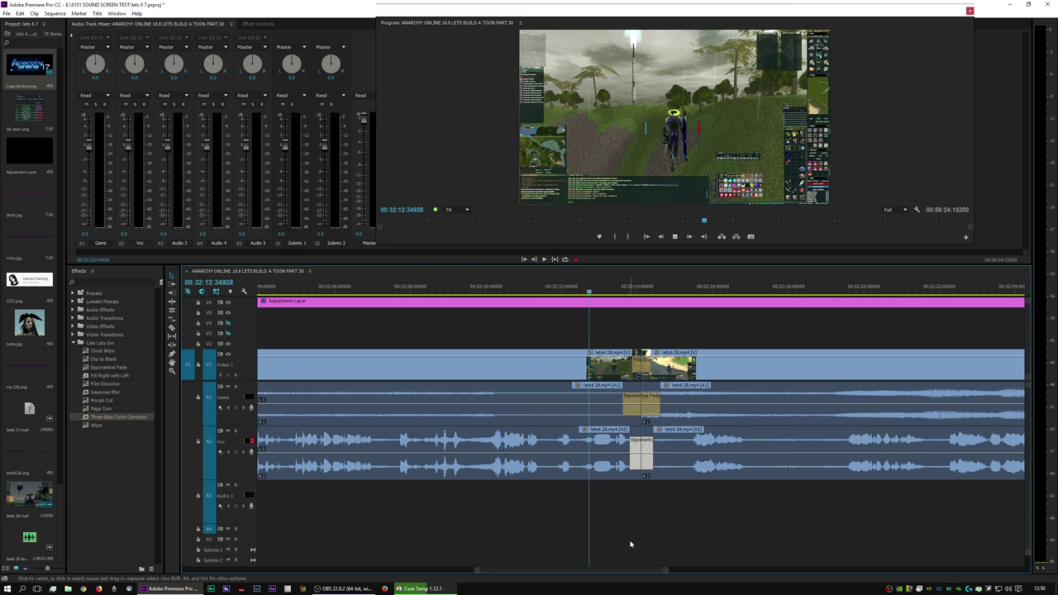
# - Review the edit, move the second clip right and trim the first clip's end shorter
pyautogui.press('space')
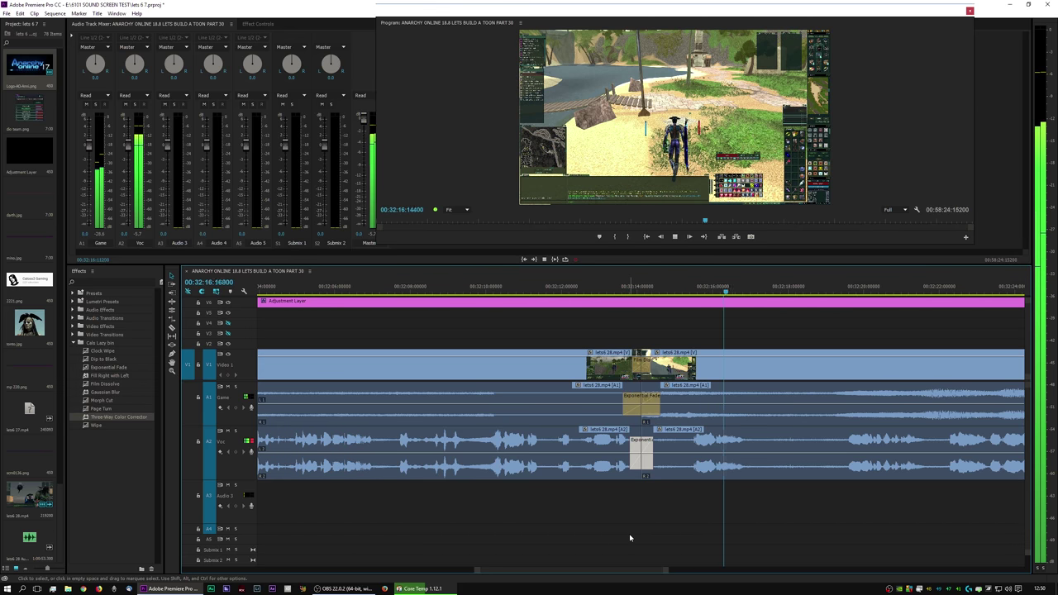
pyautogui.press('space')
pyautogui.press('d')
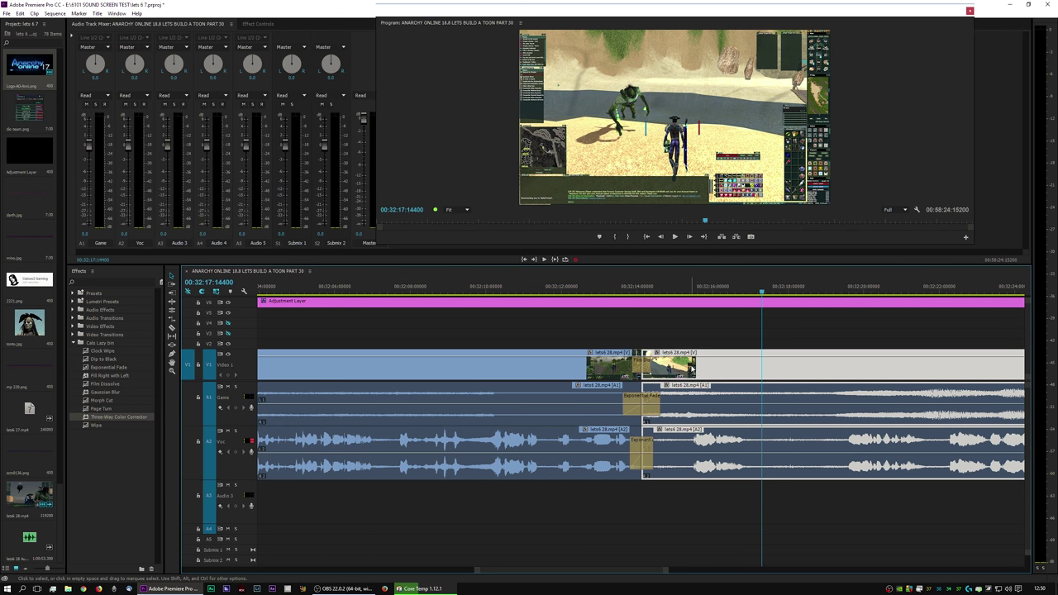
pyautogui.moveTo(692, 370); pyautogui.dragTo(779, 369)
pyautogui.click(639, 374)
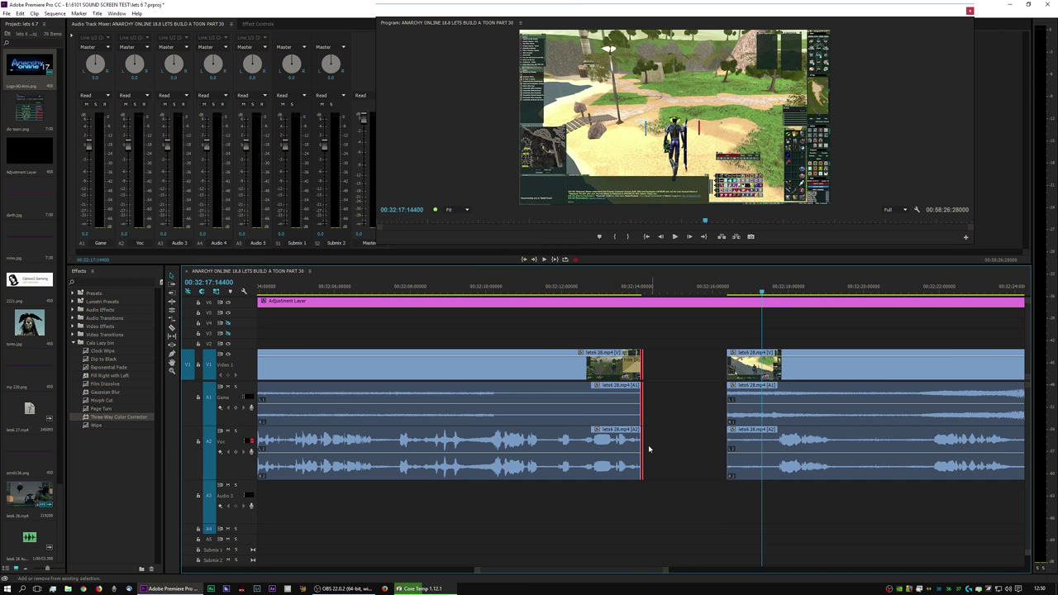
pyautogui.moveTo(639, 374); pyautogui.dragTo(667, 433)
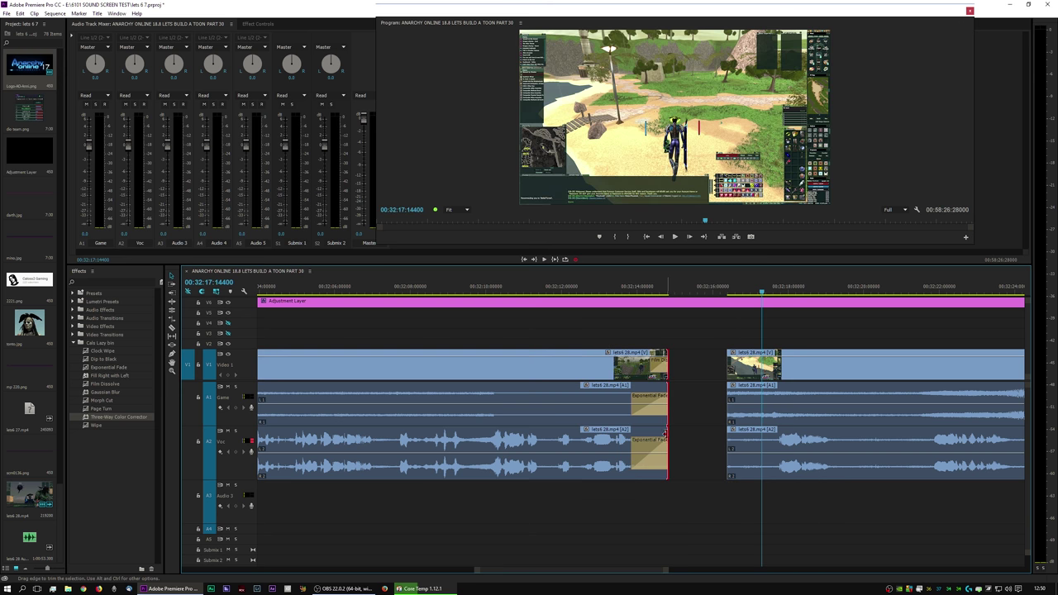
pyautogui.moveTo(666, 376); pyautogui.dragTo(610, 366)
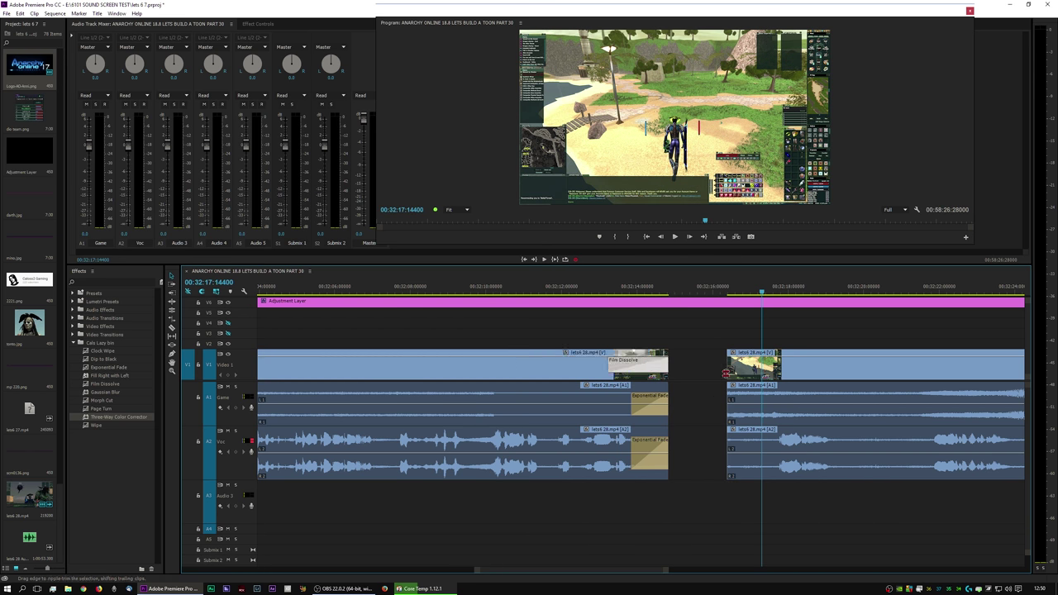
# - Add default transitions at the second clip's start, adjust both dissolves and move it back
pyautogui.click(726, 373)
pyautogui.hotkey('shift', 'd')
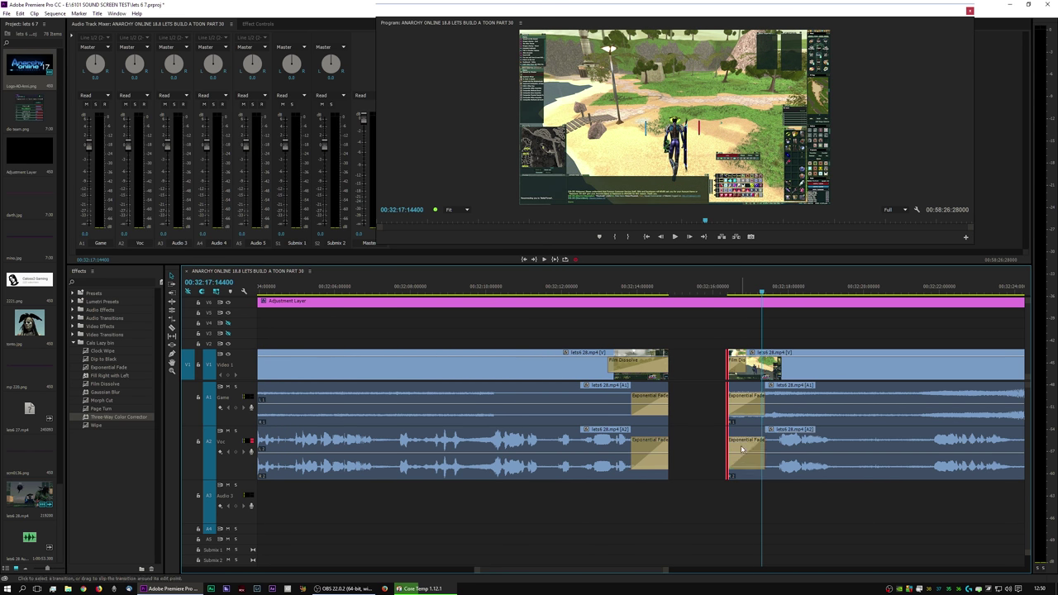
pyautogui.moveTo(742, 364); pyautogui.dragTo(774, 373)
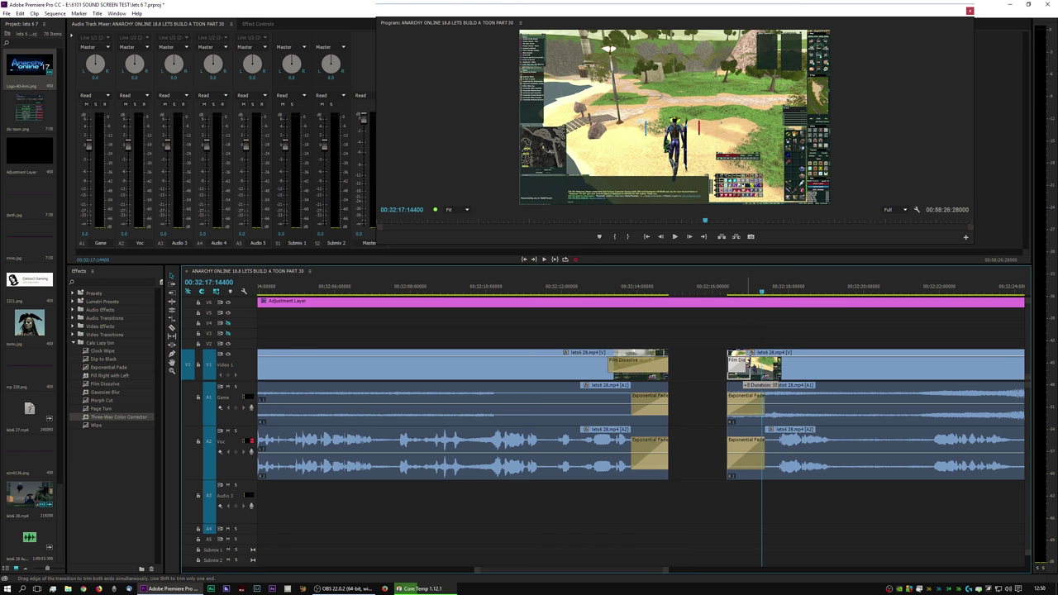
pyautogui.moveTo(612, 365); pyautogui.dragTo(618, 362)
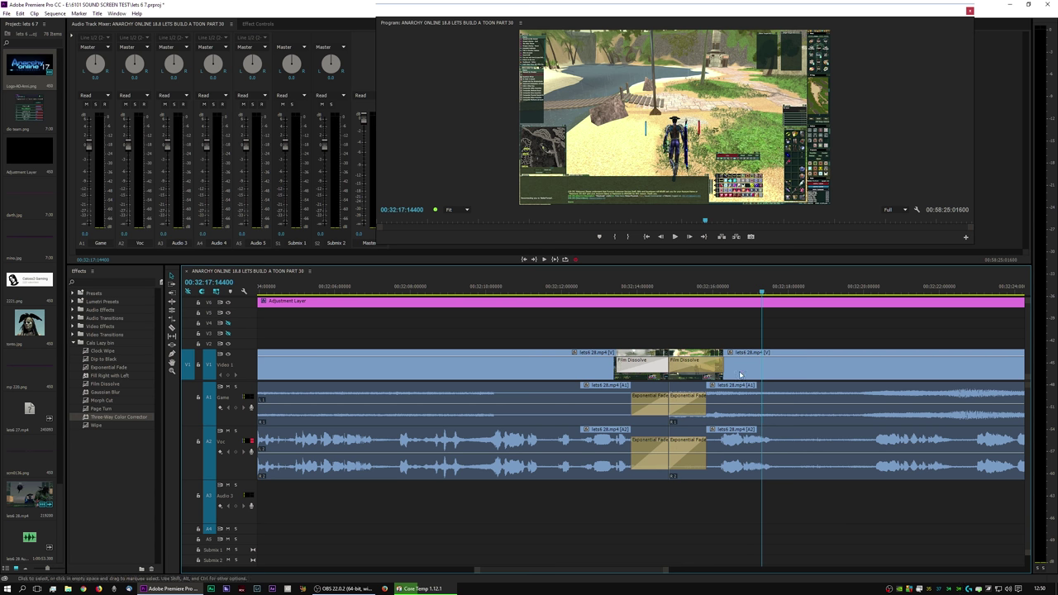
pyautogui.moveTo(758, 372); pyautogui.dragTo(782, 369)
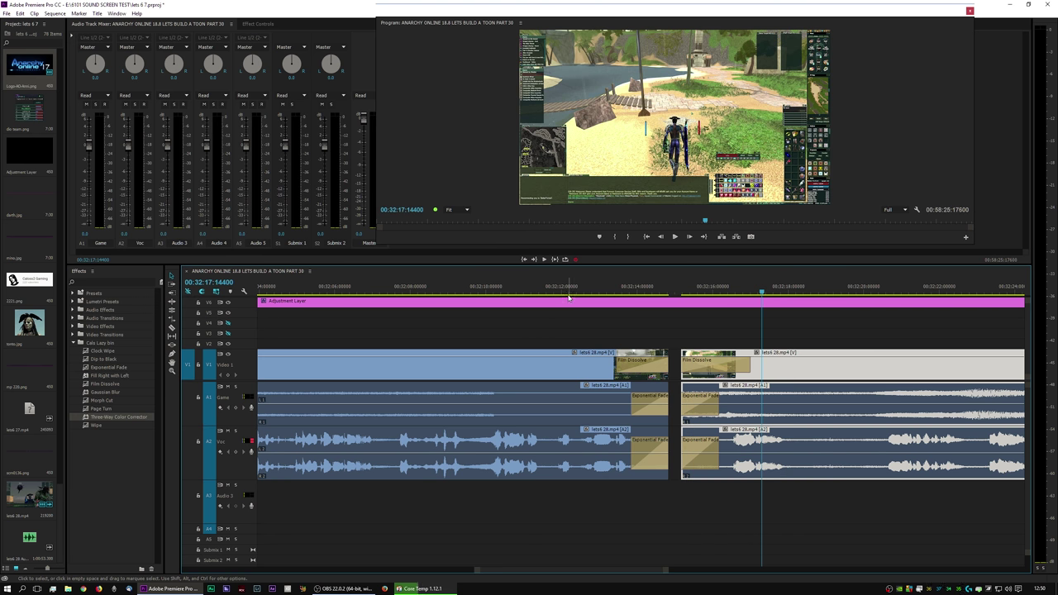
# - Play the reworked transition from 00:32:12 to 00:32:24 and zoom the timeline out
pyautogui.click(568, 296)
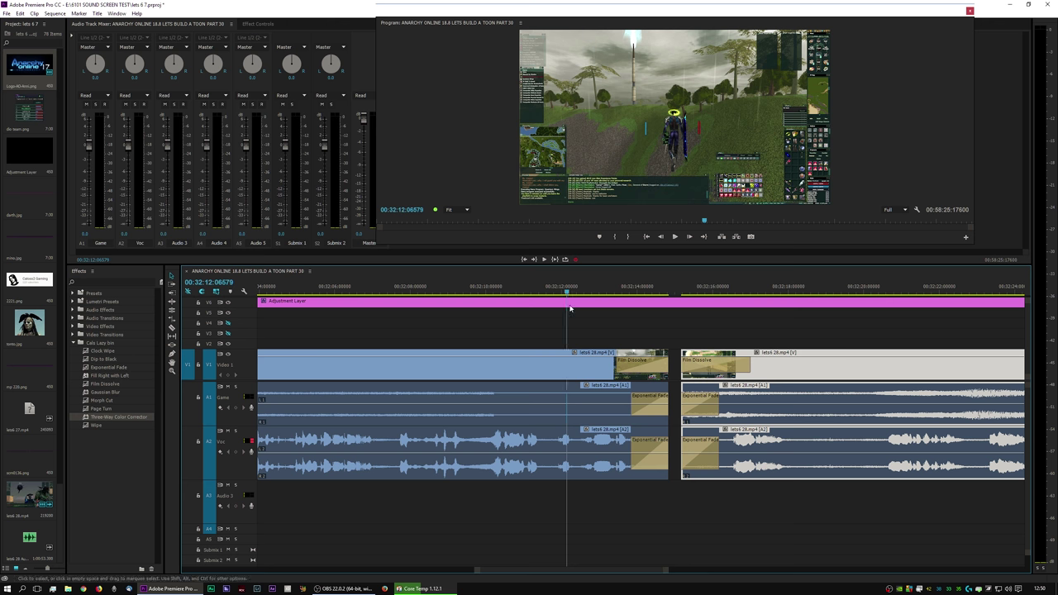
pyautogui.press('space')
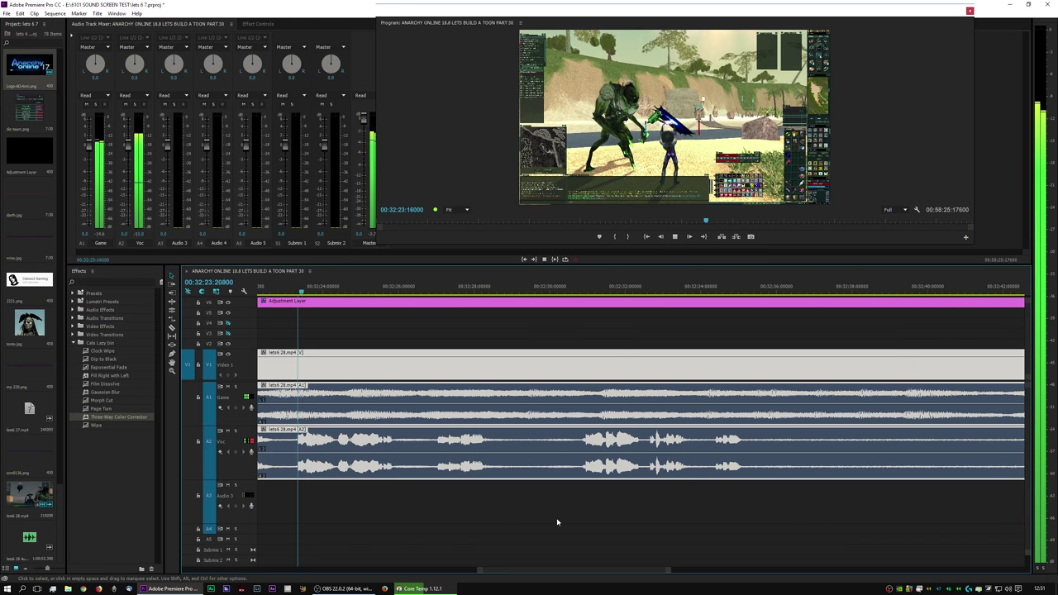
pyautogui.press('space')
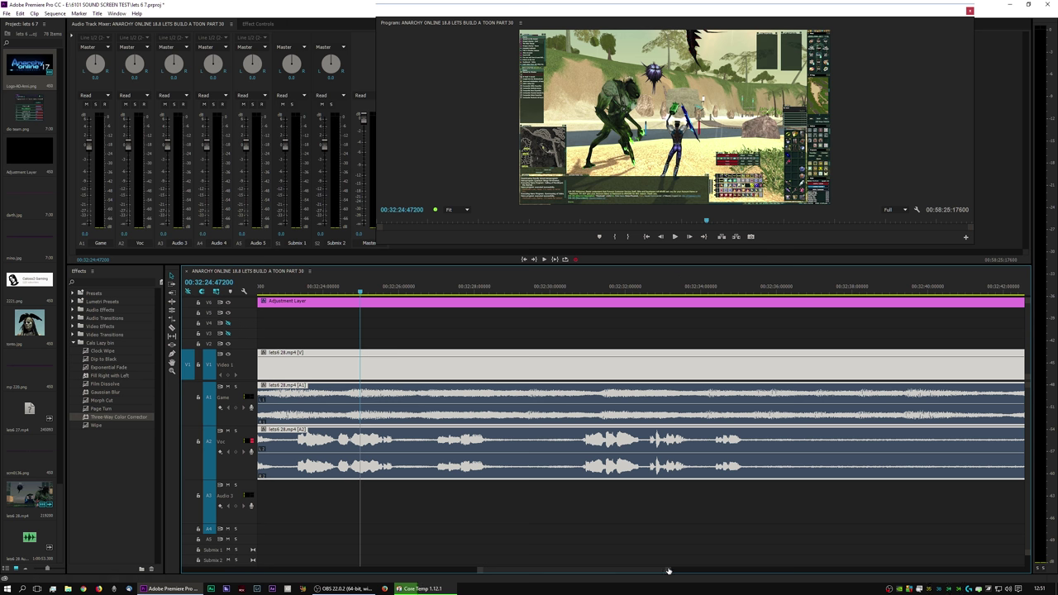
pyautogui.moveTo(668, 570); pyautogui.dragTo(1002, 569)
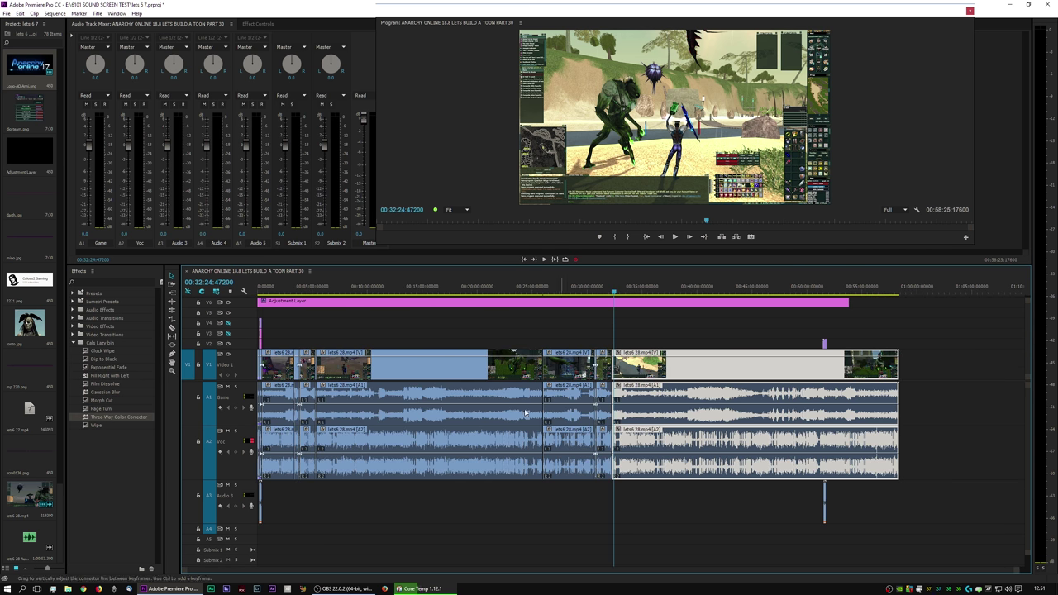
pyautogui.scroll(-5, 29, 291)
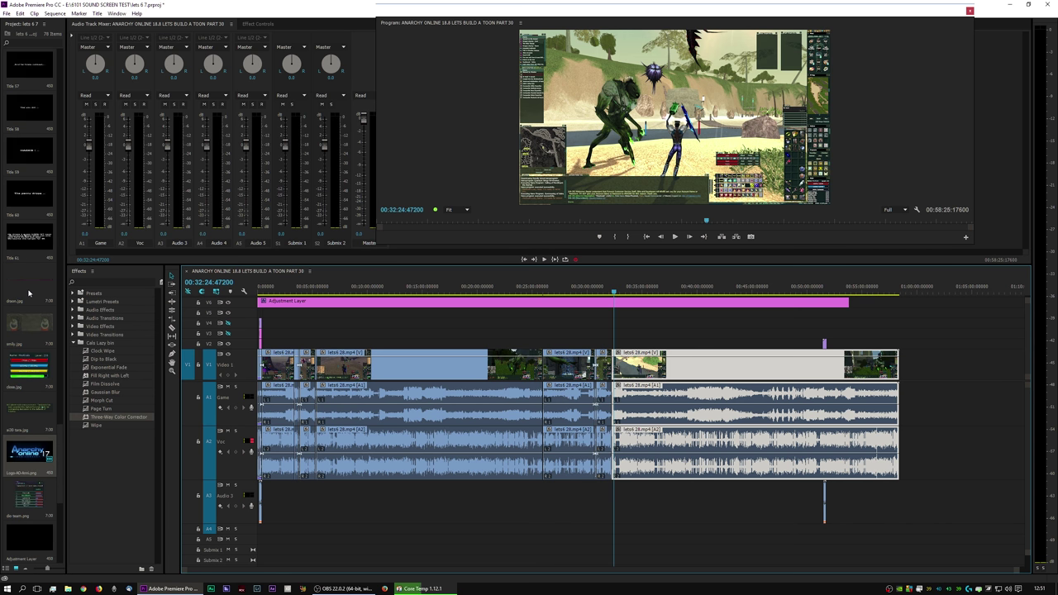
pyautogui.moveTo(30, 366); pyautogui.dragTo(731, 343)
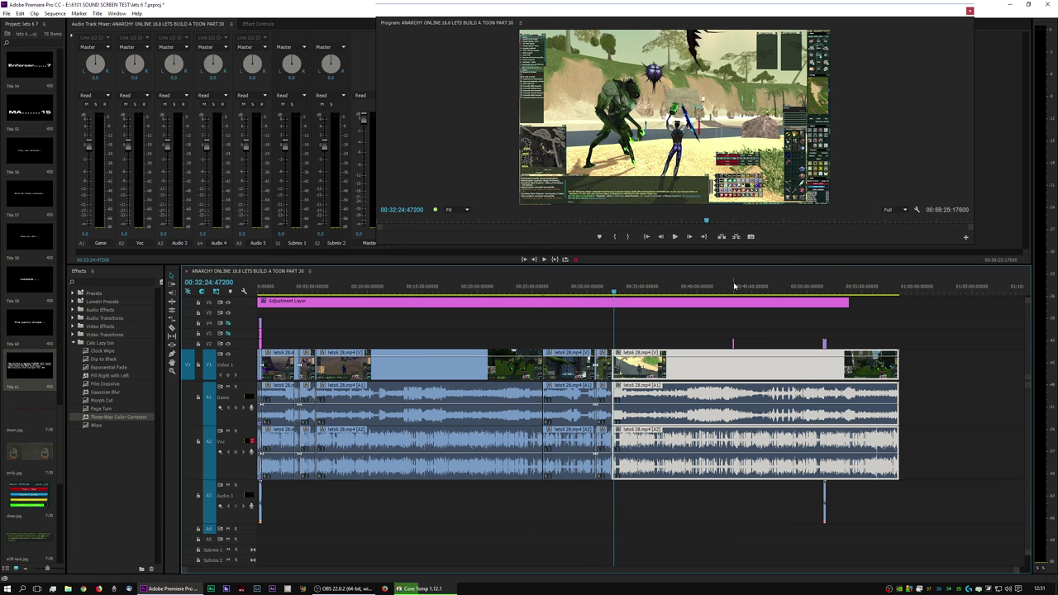
pyautogui.click(734, 287)
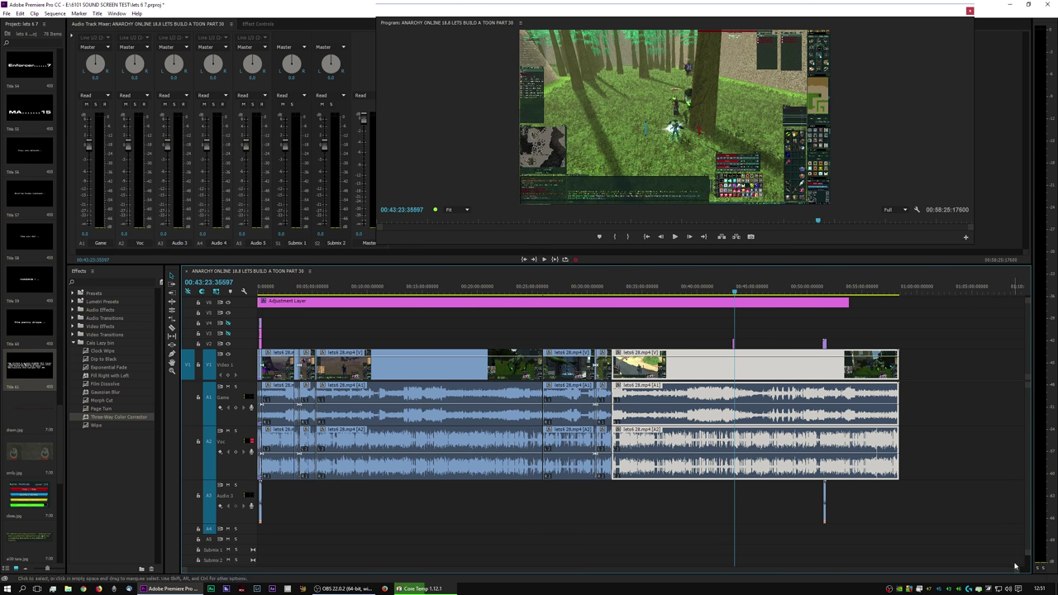
pyautogui.moveTo(1015, 566); pyautogui.dragTo(744, 559)
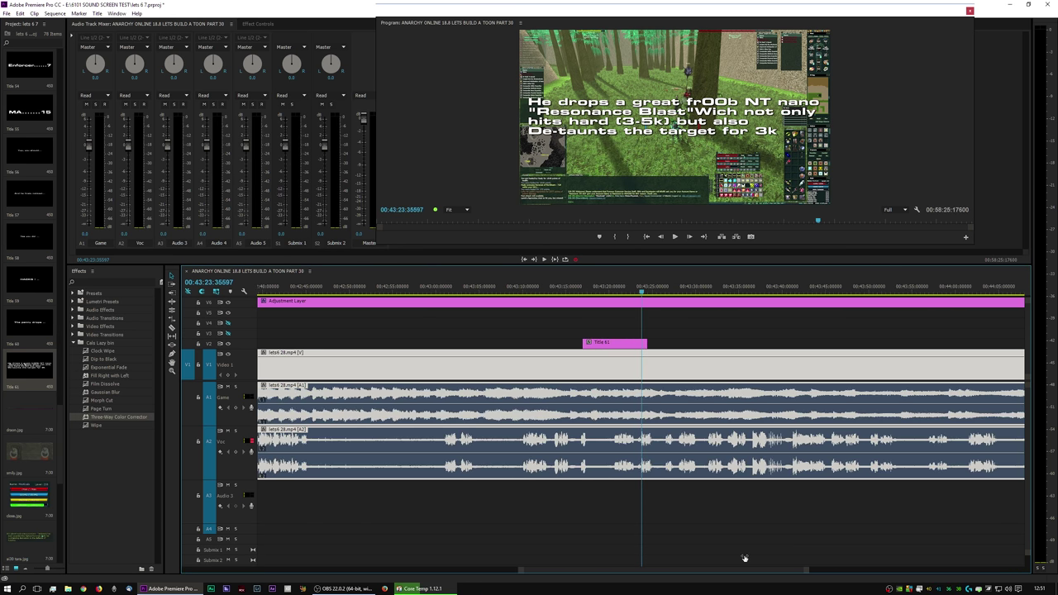
pyautogui.click(646, 379)
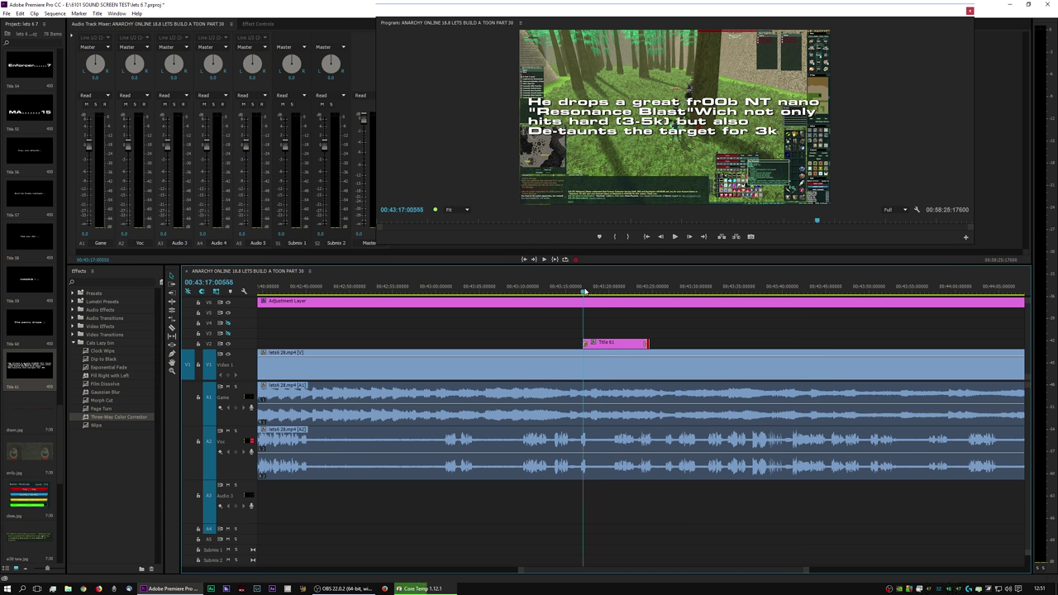
pyautogui.press('space')
pyautogui.click(571, 287)
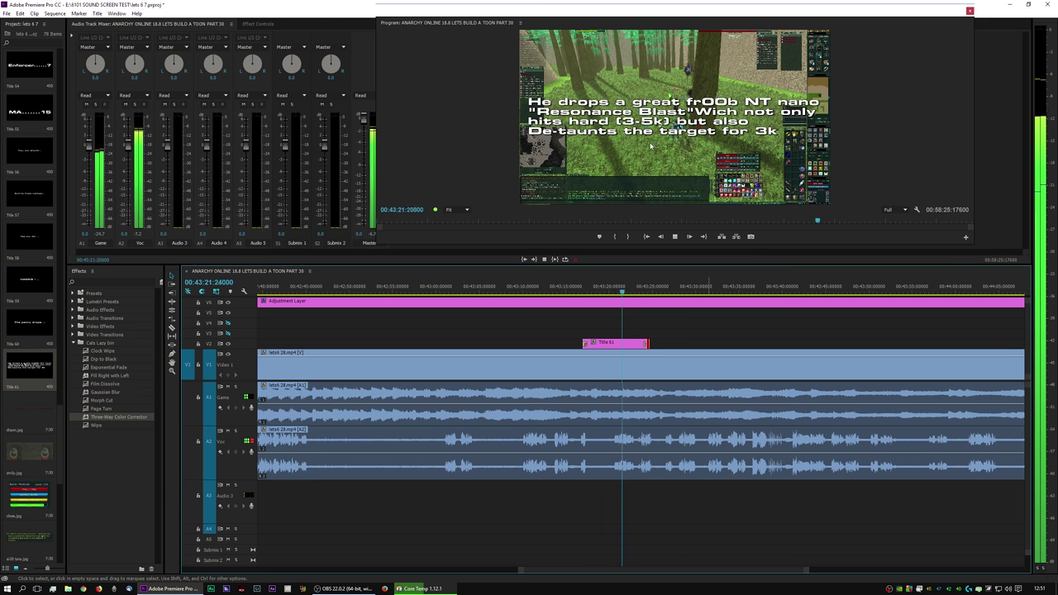
pyautogui.click(675, 232)
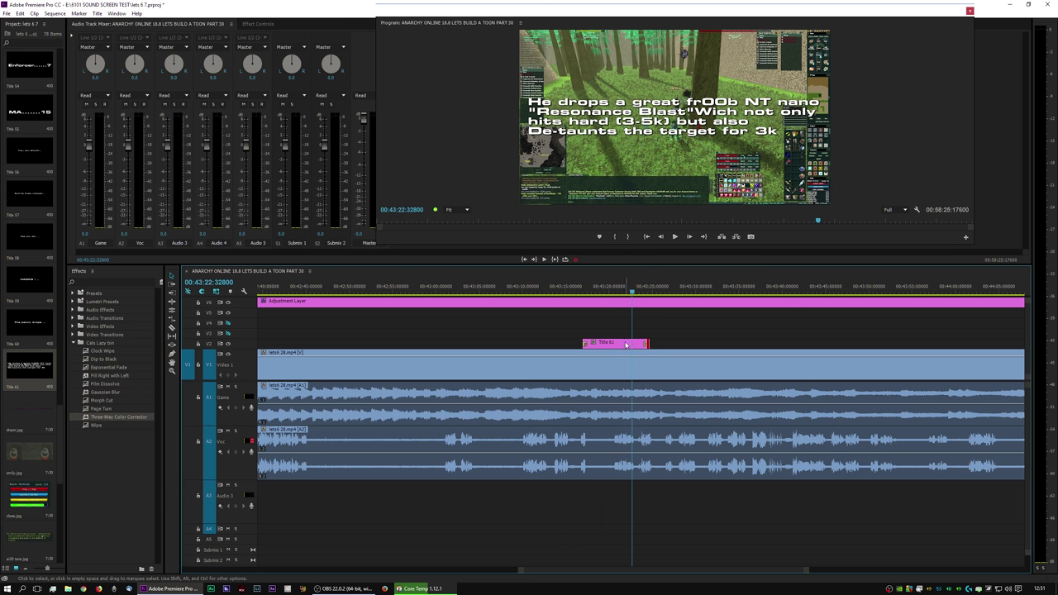
pyautogui.press('Delete')
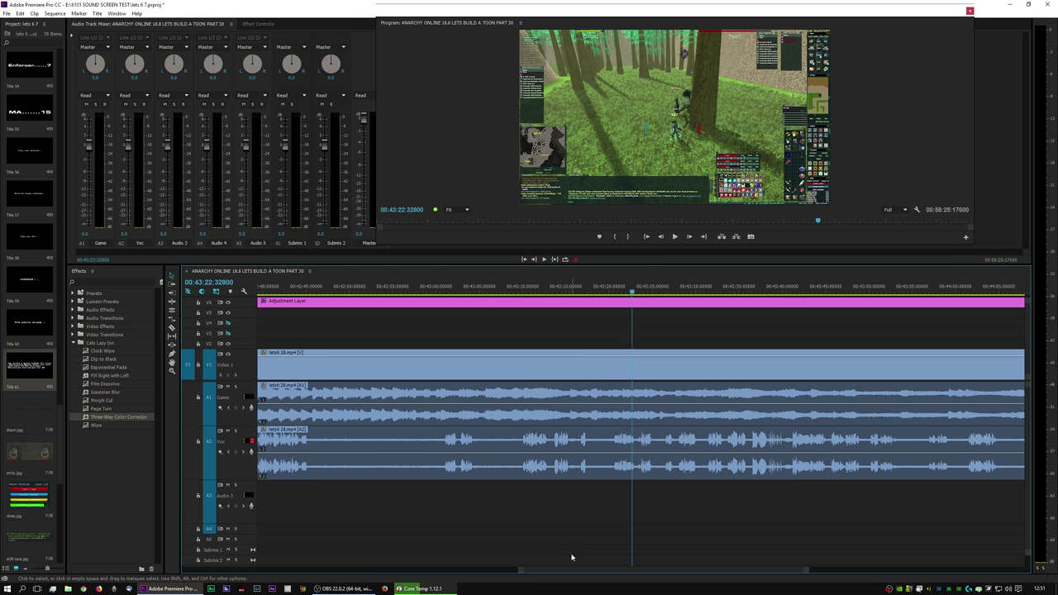
# - Zoom in and play the gameplay from about 00:41:44, stopping at 00:41:48
pyautogui.moveTo(808, 574); pyautogui.dragTo(997, 585)
pyautogui.press('=')
pyautogui.press('=')
pyautogui.press('=')
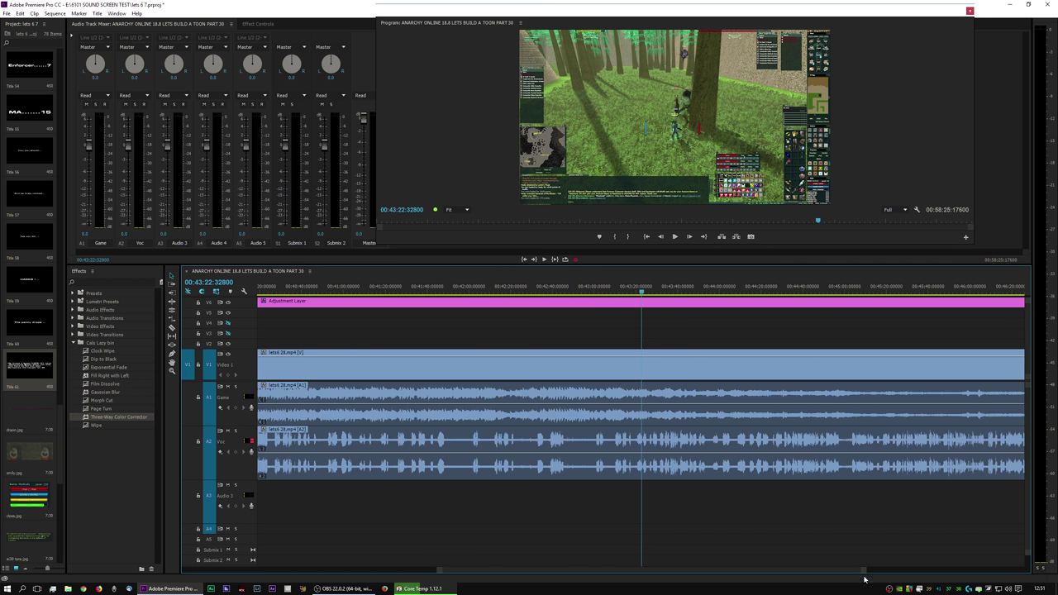
pyautogui.click(438, 291)
pyautogui.press('space')
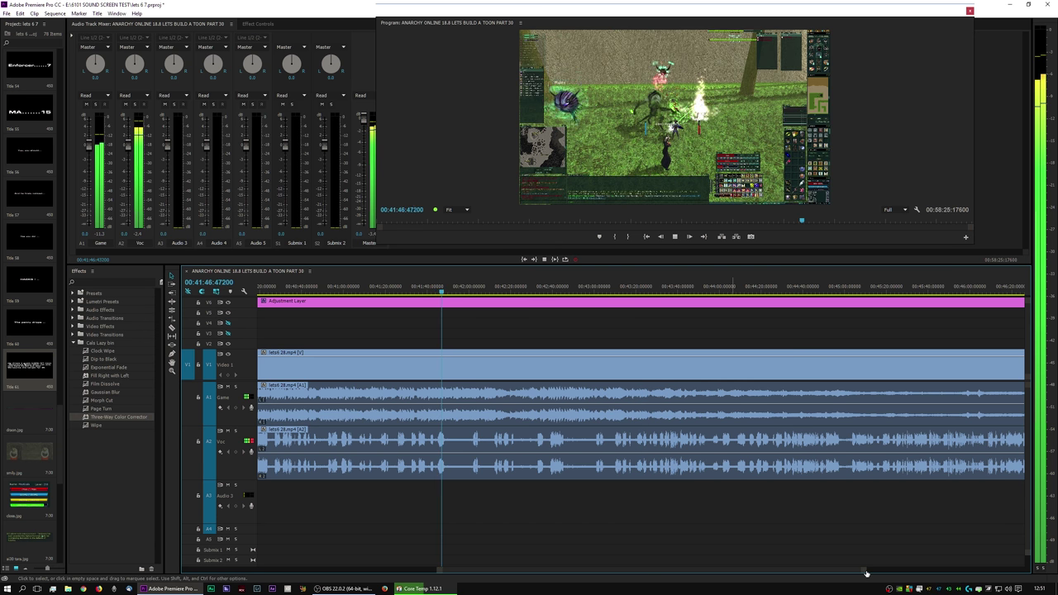
pyautogui.press('=')
pyautogui.press('space')
# - Razor-cut the gameplay clip at seven points starting from 00:41:48
pyautogui.press('c')
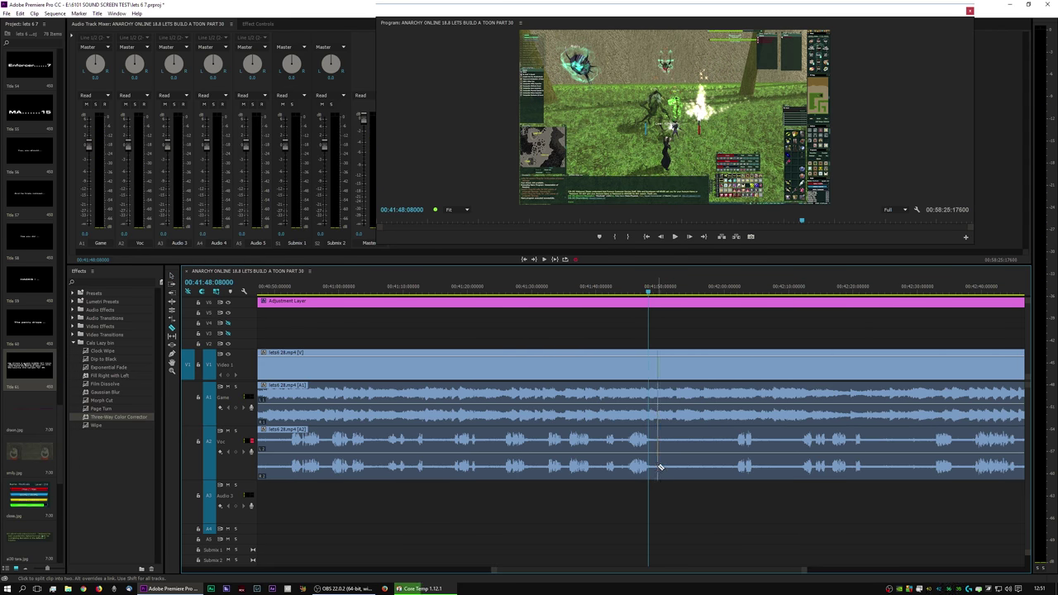
pyautogui.click(658, 467)
pyautogui.click(727, 463)
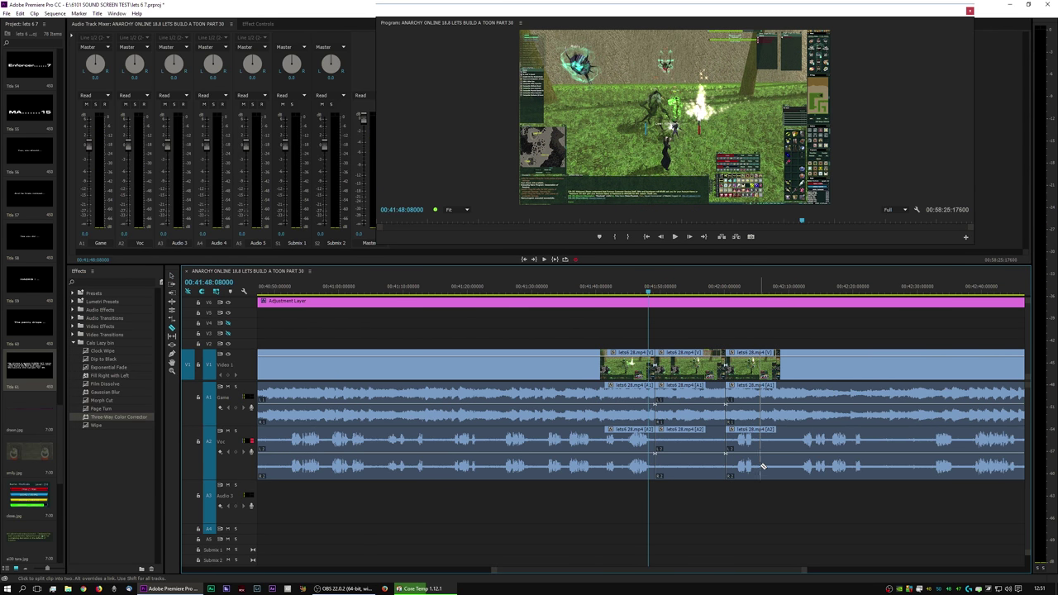
pyautogui.click(759, 466)
pyautogui.click(799, 465)
pyautogui.click(855, 460)
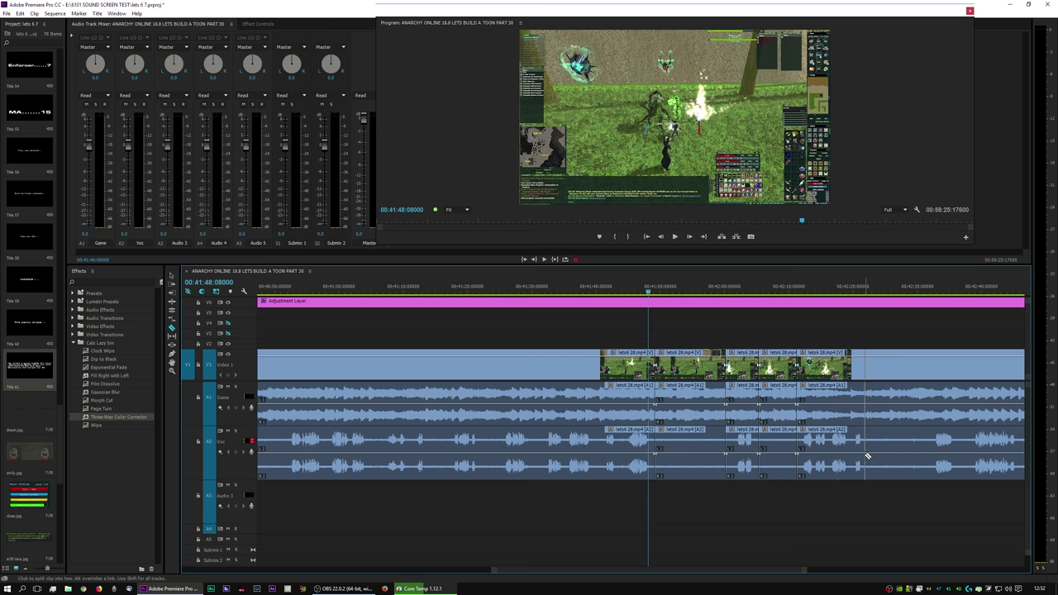
pyautogui.click(867, 455)
pyautogui.click(929, 455)
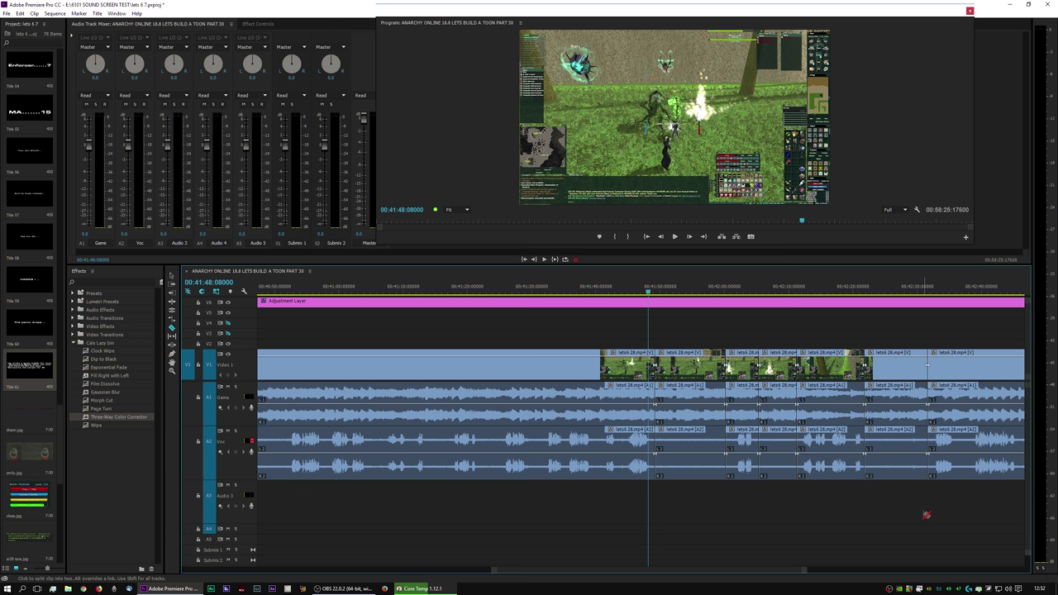
# - Select the three short pieces to be removed
pyautogui.press('v')
pyautogui.click(876, 403)
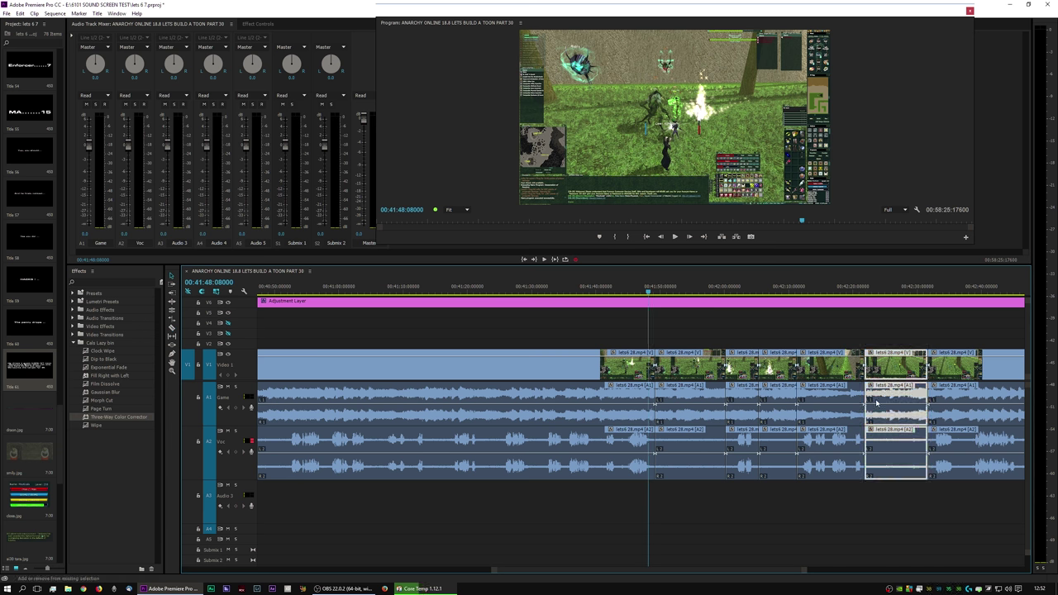
pyautogui.keyDown('shift'); pyautogui.click(778, 375); pyautogui.keyUp('shift')
pyautogui.keyDown('shift'); pyautogui.click(675, 376); pyautogui.keyUp('shift')
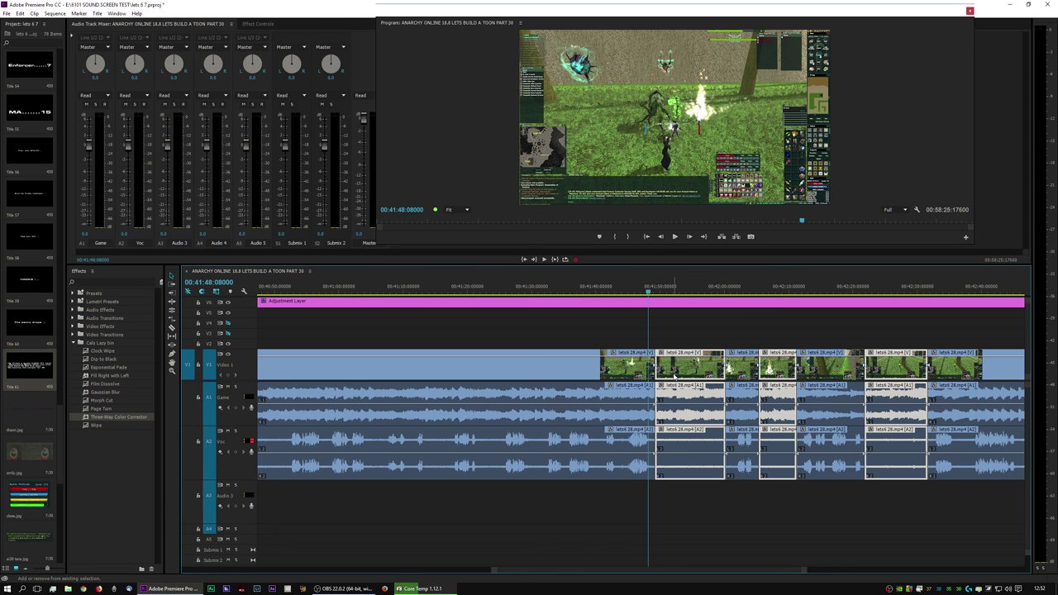
pyautogui.hotkey('shift', 'Delete')
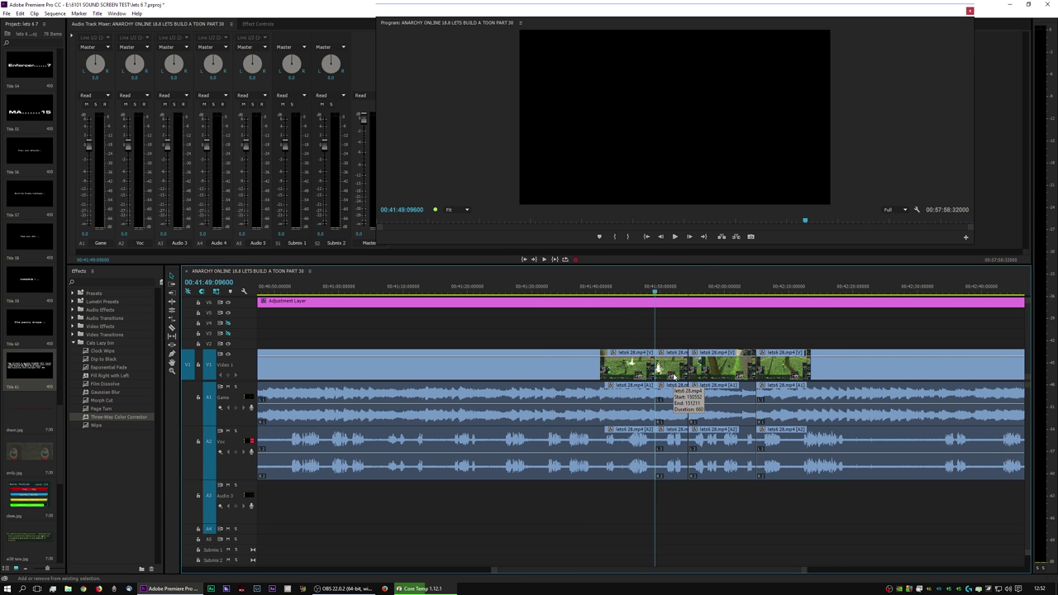
pyautogui.moveTo(659, 364); pyautogui.dragTo(661, 364)
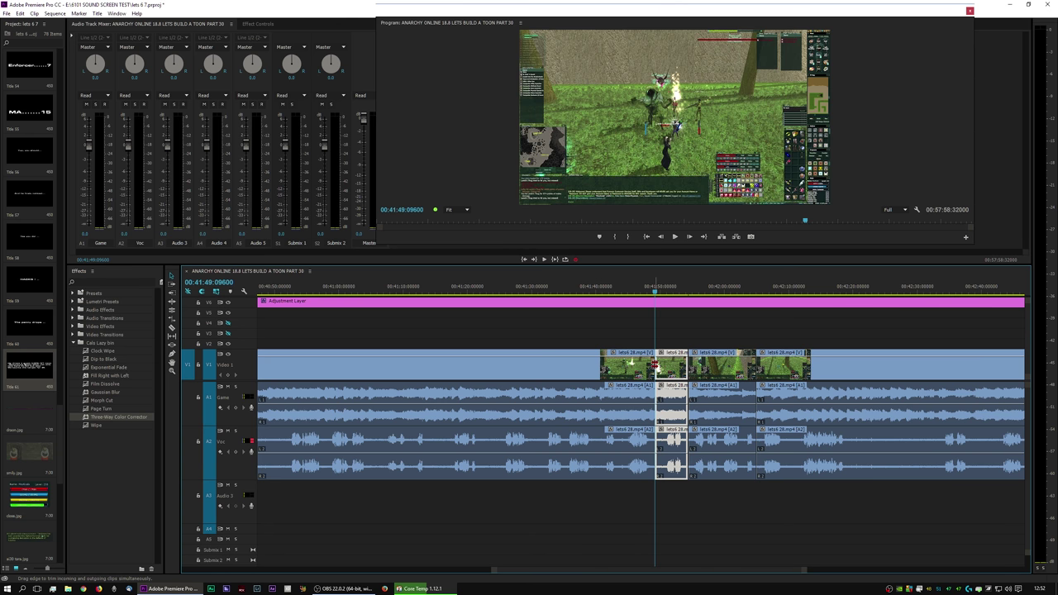
pyautogui.click(709, 372)
pyautogui.click(689, 371)
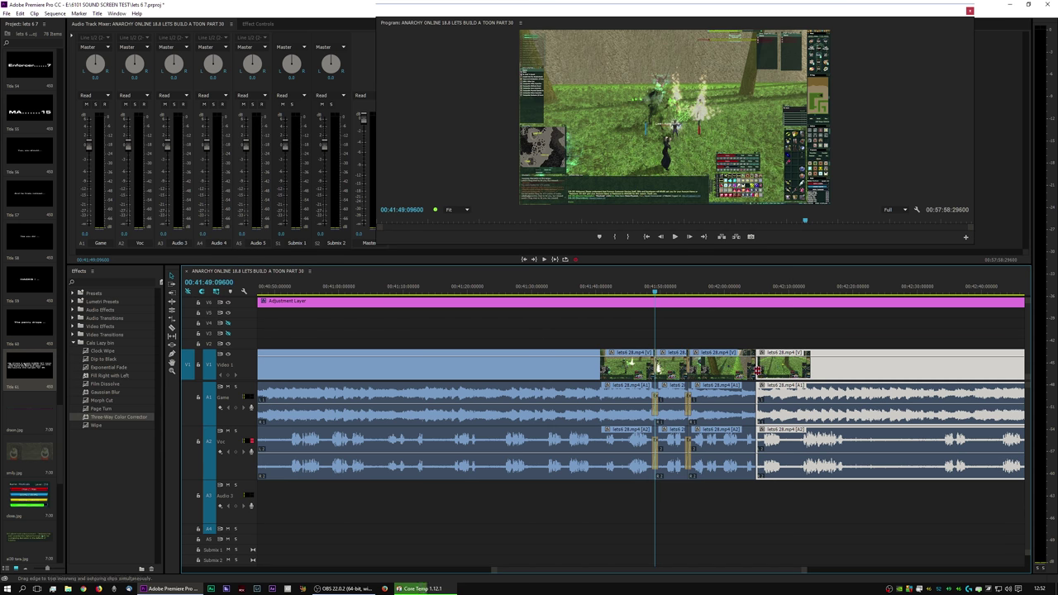
pyautogui.click(757, 371)
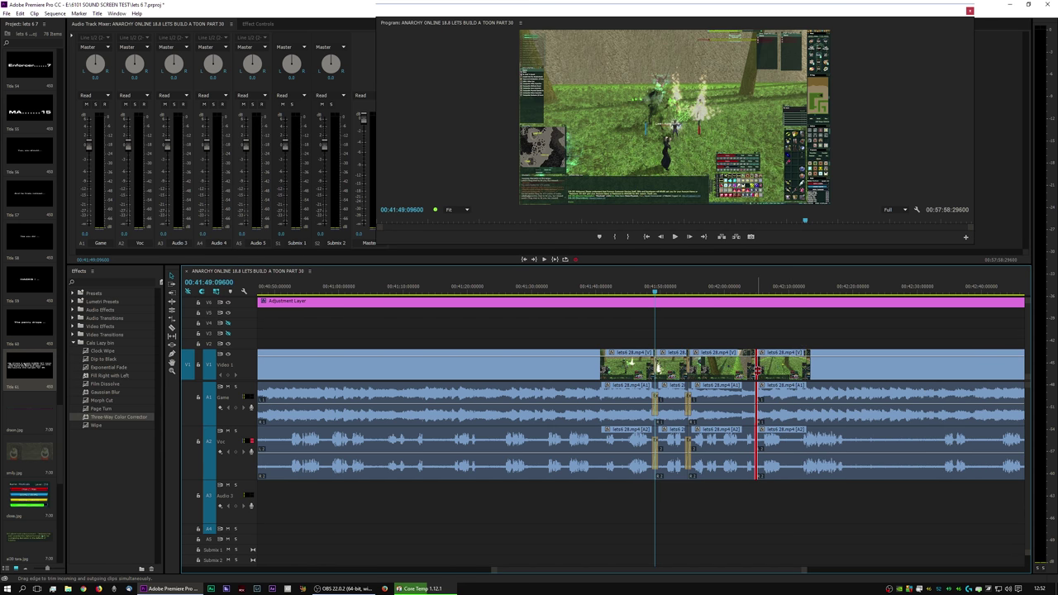
pyautogui.click(634, 291)
pyautogui.press('space')
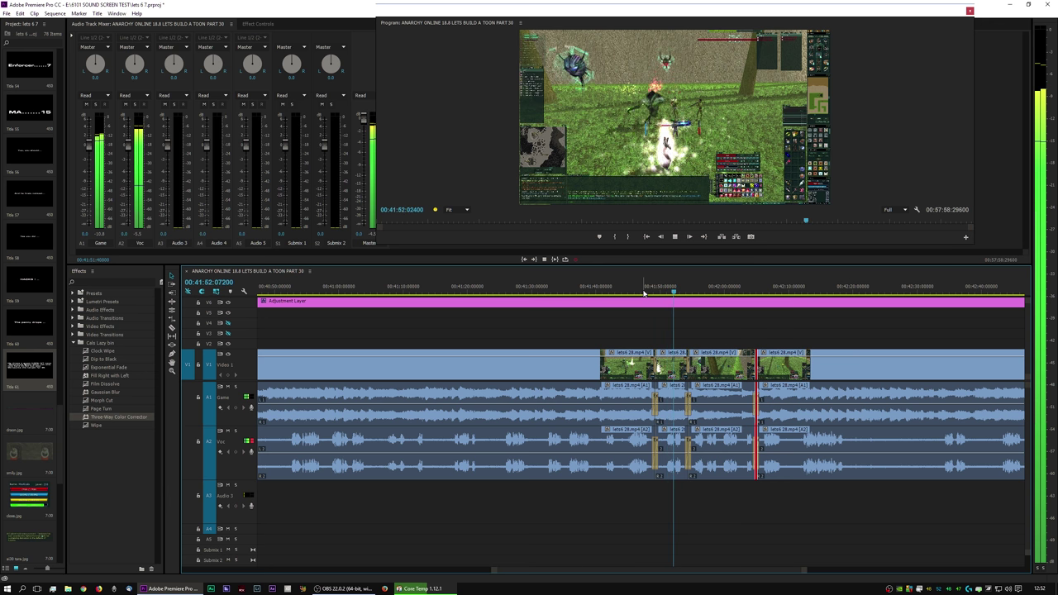
pyautogui.press('=')
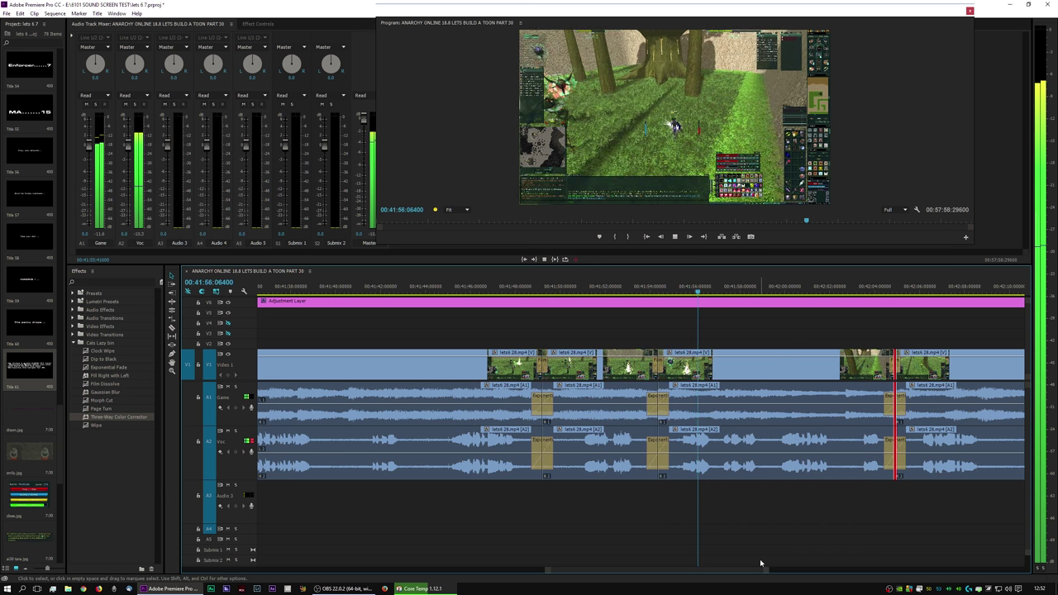
pyautogui.press('space')
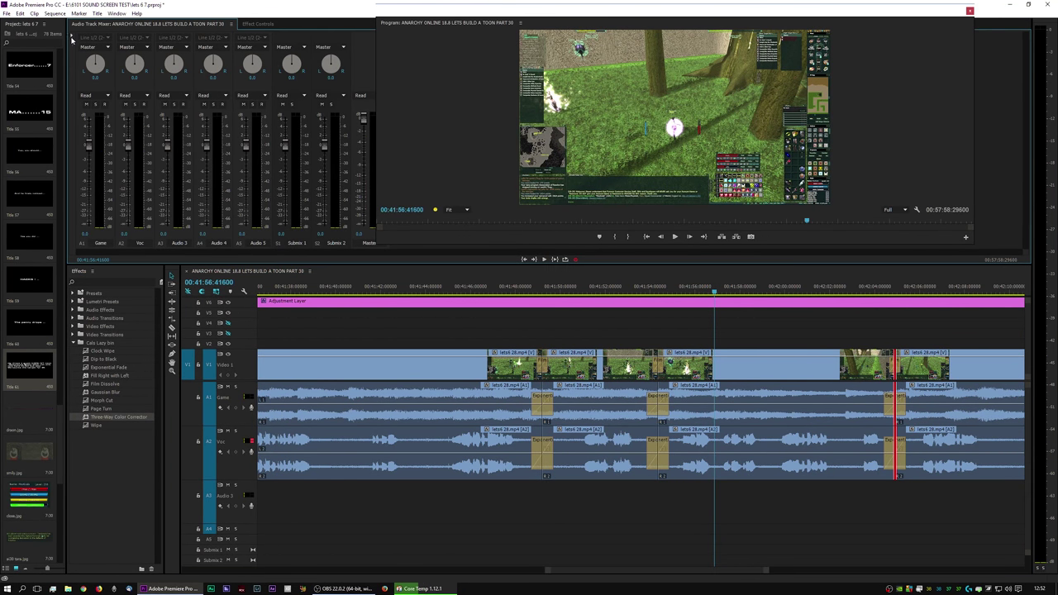
# - Reveal the Audio Track Mixer's effects and sends area, then play the cuts through to 00:42:08
pyautogui.click(73, 37)
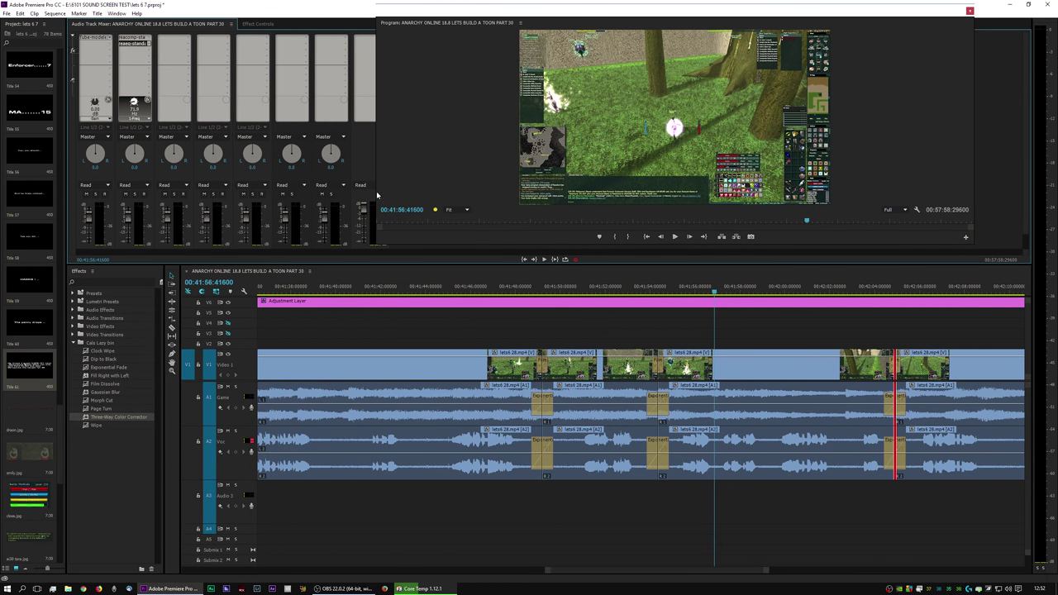
pyautogui.press('space')
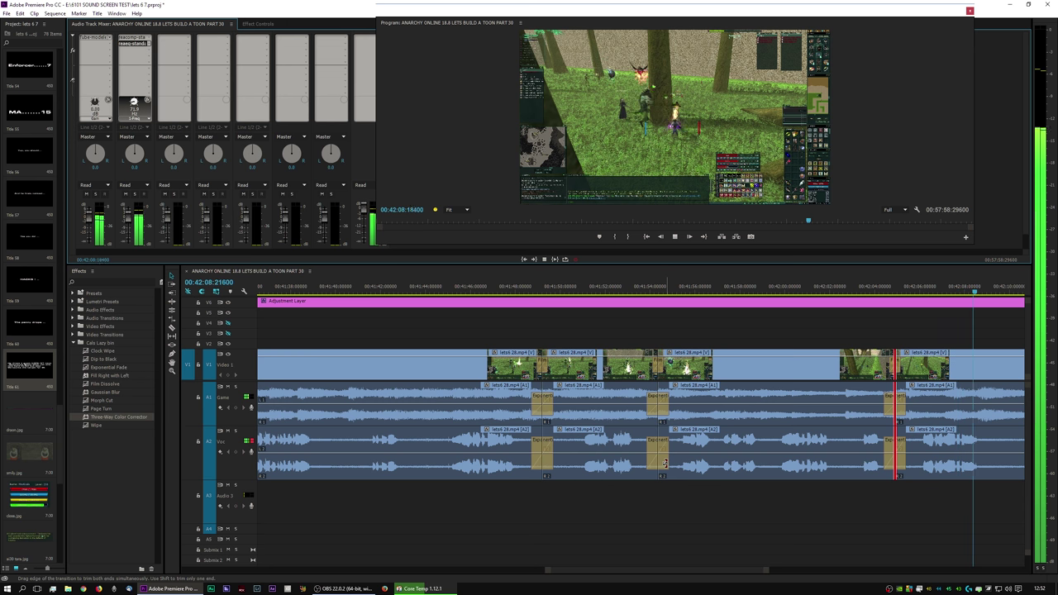
pyautogui.press('space')
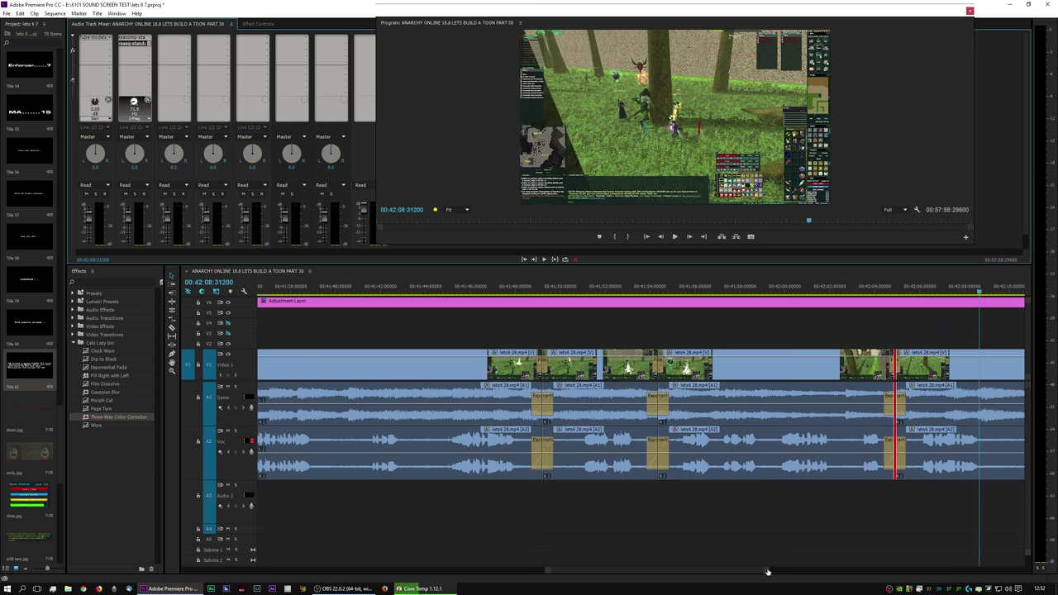
pyautogui.moveTo(767, 572); pyautogui.dragTo(1015, 571)
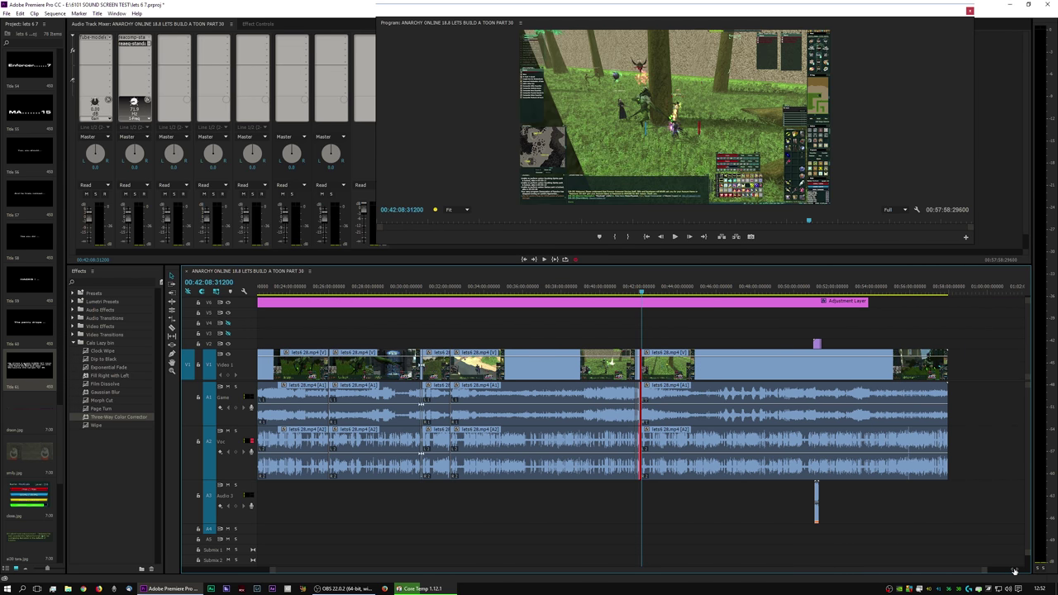
# - Drag the Final.avi title and NEW TITLES audio to the sequence end near 57:45
pyautogui.click(945, 293)
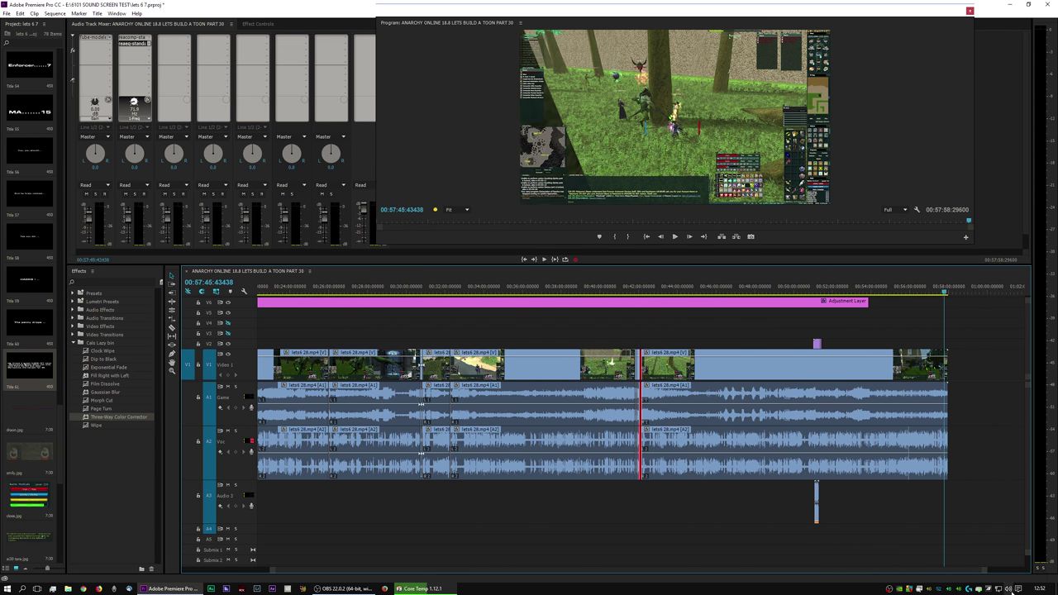
pyautogui.moveTo(982, 572); pyautogui.dragTo(832, 555)
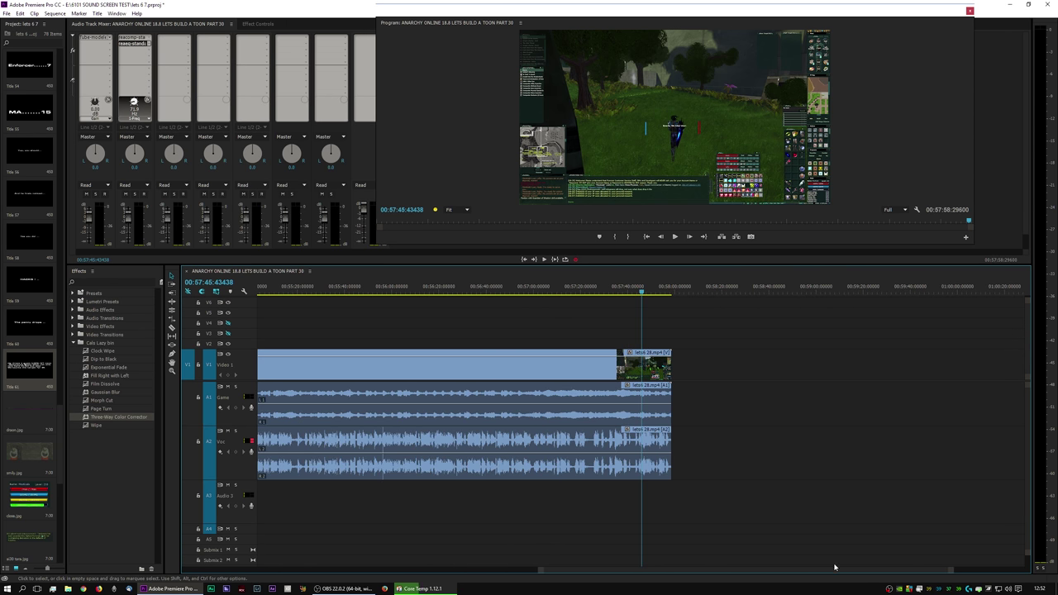
pyautogui.press('-')
pyautogui.press('-')
pyautogui.press('-')
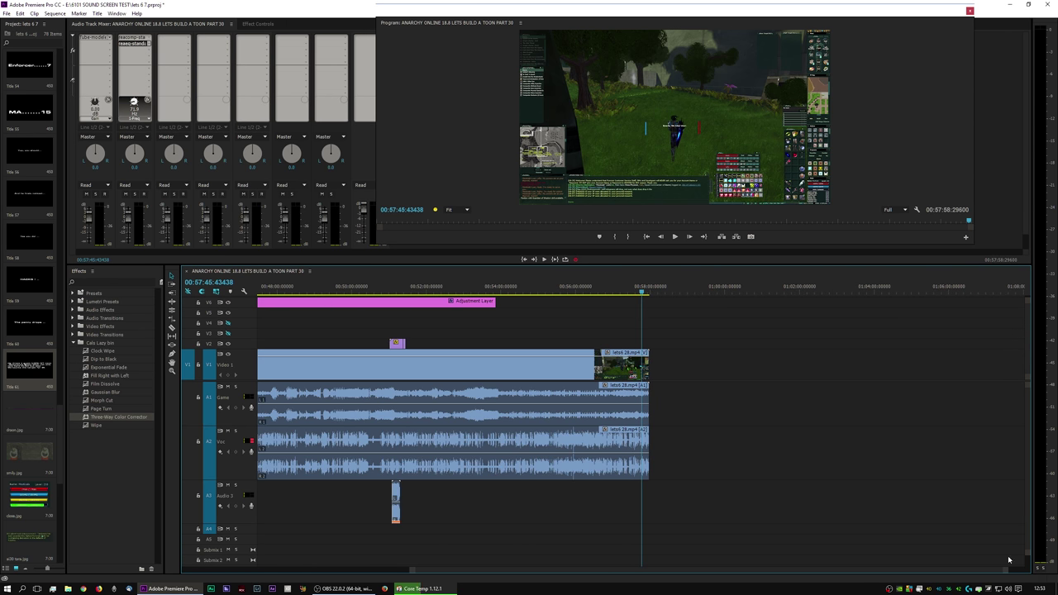
pyautogui.moveTo(396, 347); pyautogui.dragTo(656, 346)
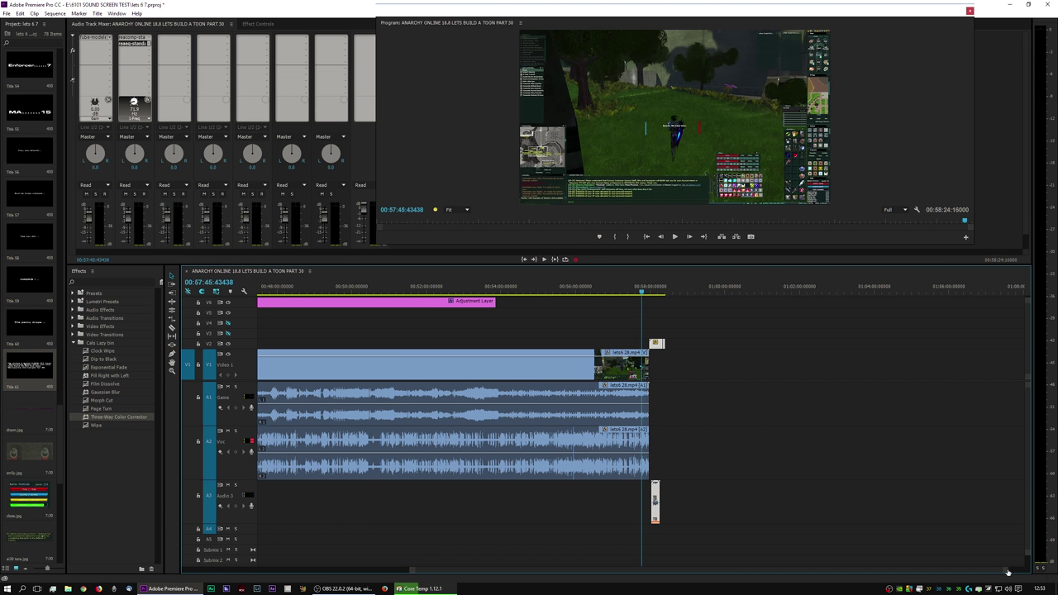
# - Add default transitions at the gameplay's end and slide Final.avi and NEW TITLES left to meet it
pyautogui.press('=')
pyautogui.press('=')
pyautogui.press('=')
pyautogui.press('=')
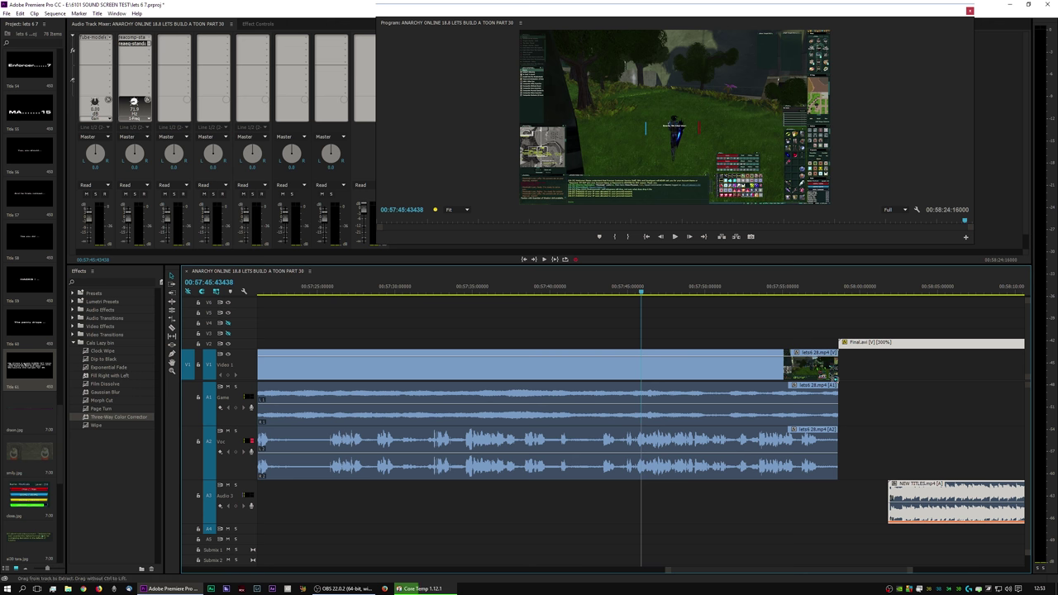
pyautogui.click(841, 374)
pyautogui.hotkey('shift', 'd')
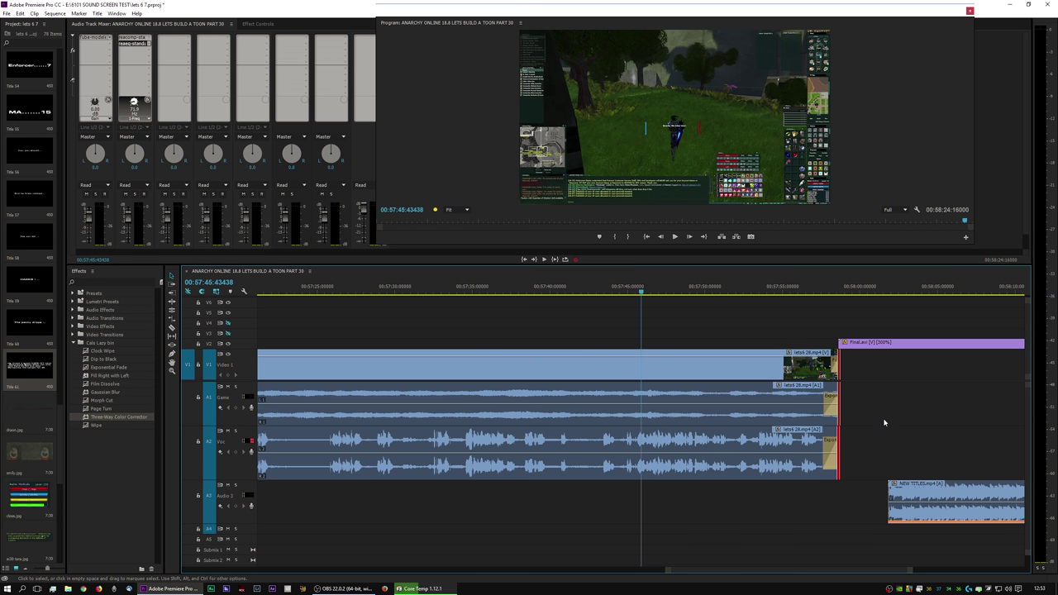
pyautogui.moveTo(901, 347); pyautogui.dragTo(794, 339)
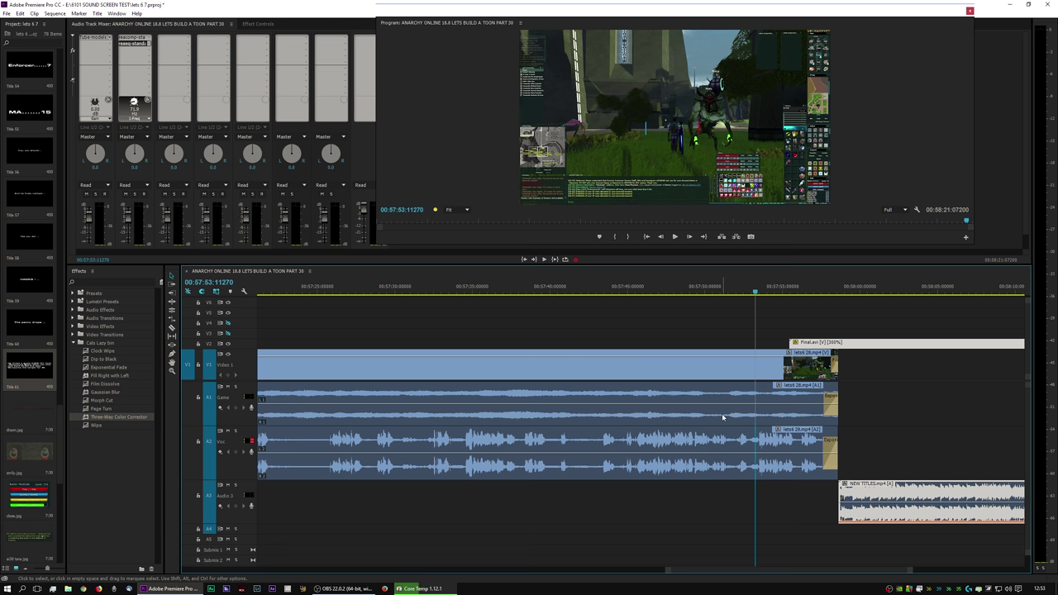
# - Play the ending twice from 00:57:53 to check the transition, then zoom in
pyautogui.press('space')
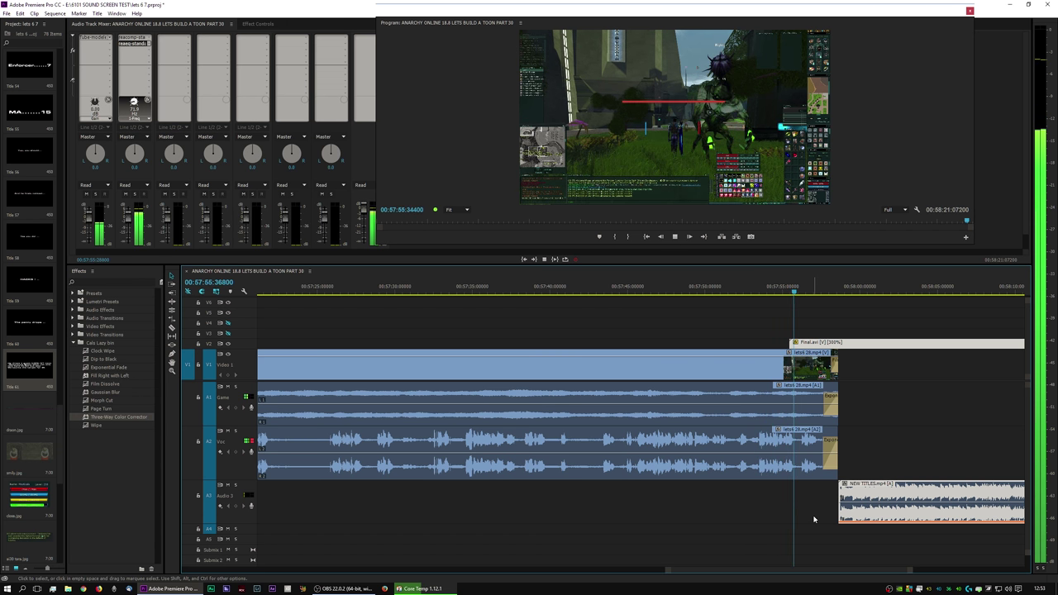
pyautogui.press('space')
pyautogui.click(763, 291)
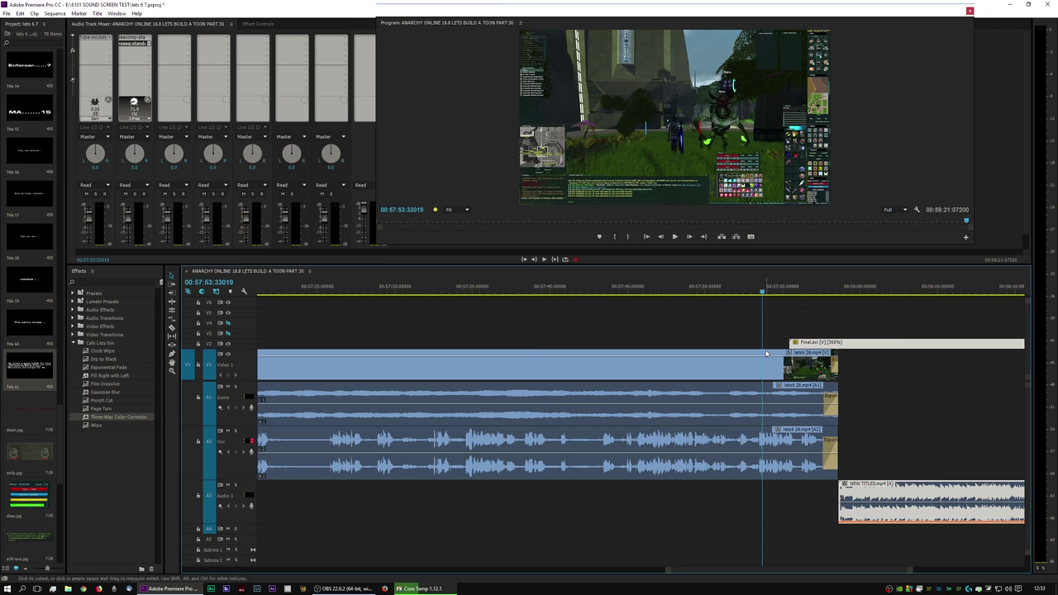
pyautogui.press('space')
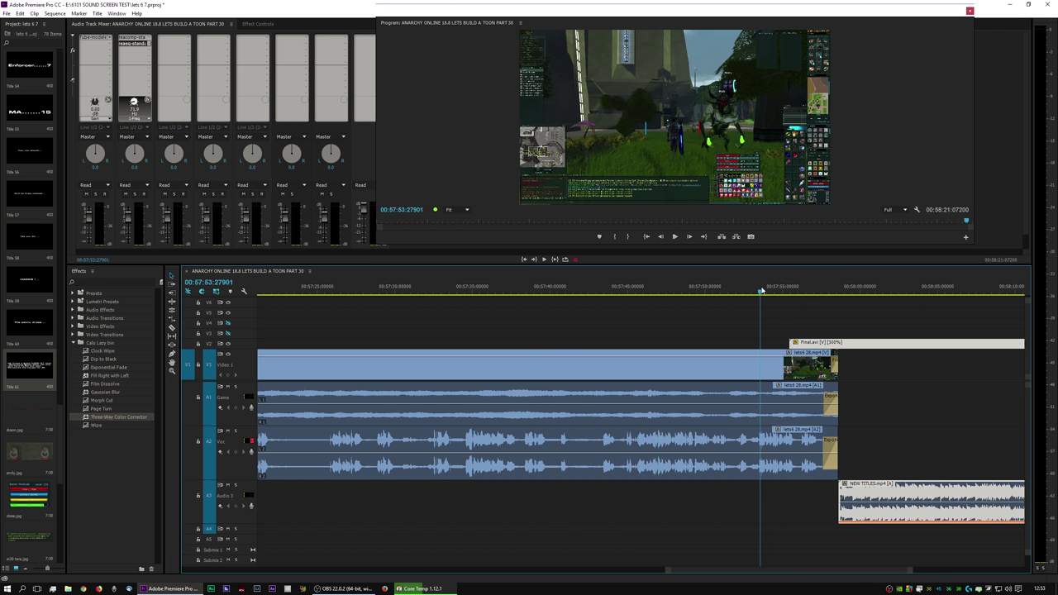
pyautogui.press('space')
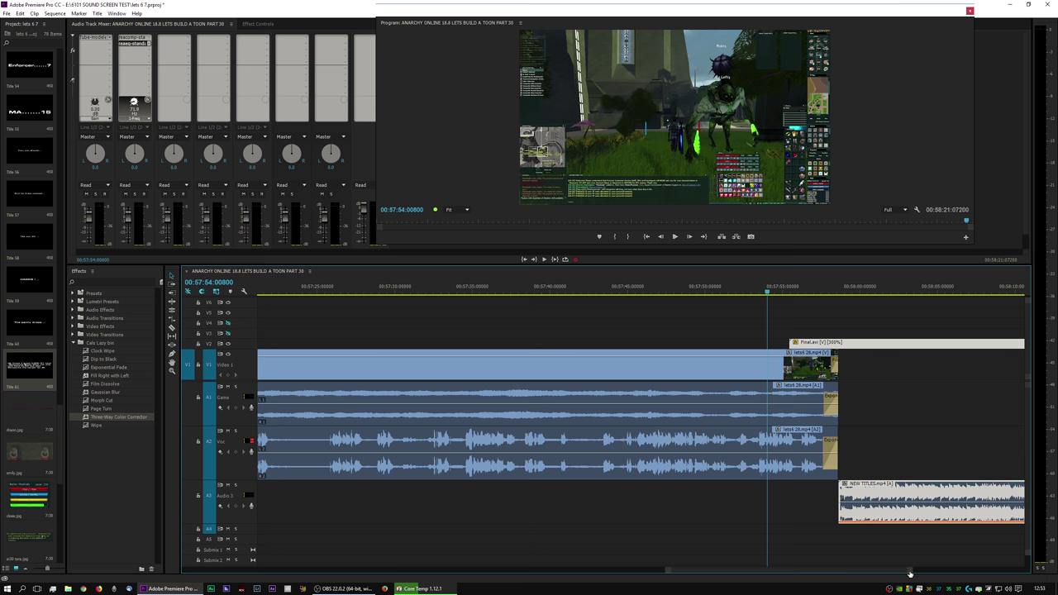
pyautogui.press('=')
pyautogui.press('=')
pyautogui.press('=')
pyautogui.press('=')
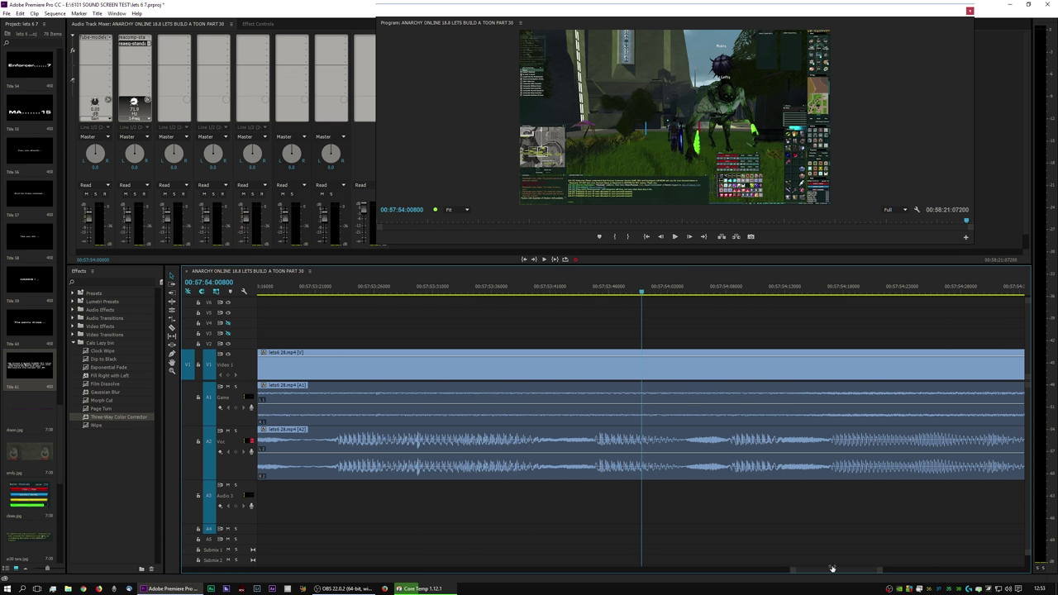
# - Add a volume keyframe on the Voc clip at the spike and drag it to -17.53 dB
pyautogui.press('-')
pyautogui.press('-')
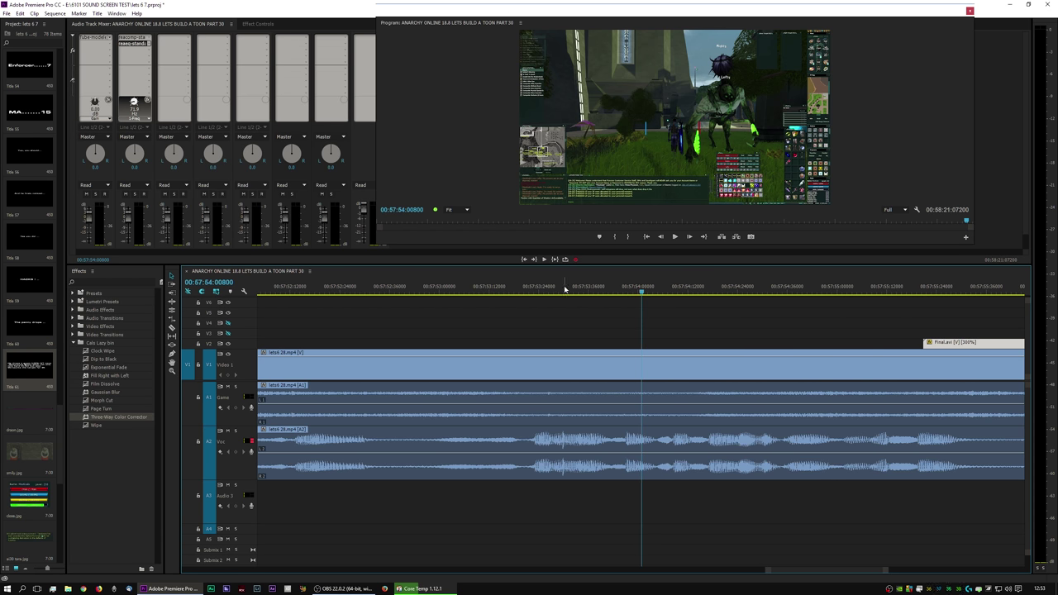
pyautogui.click(563, 289)
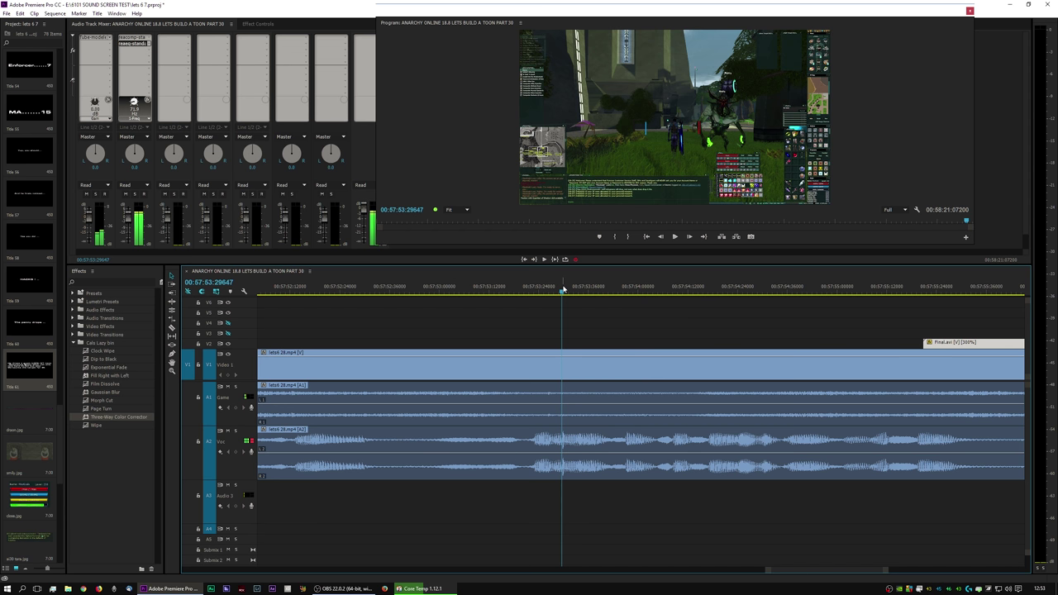
pyautogui.moveTo(886, 573); pyautogui.dragTo(842, 562)
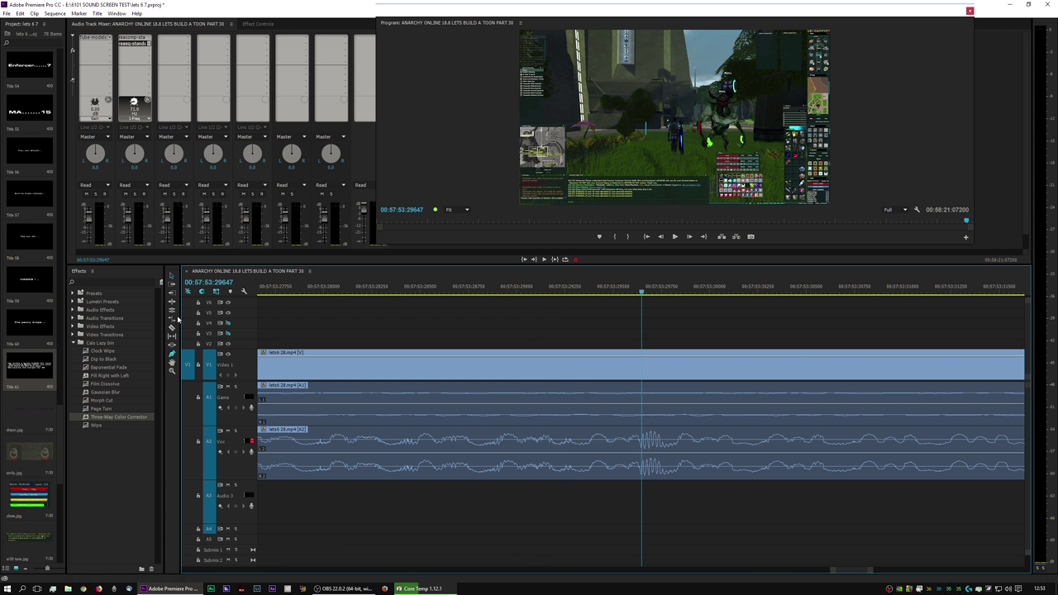
pyautogui.click(635, 457)
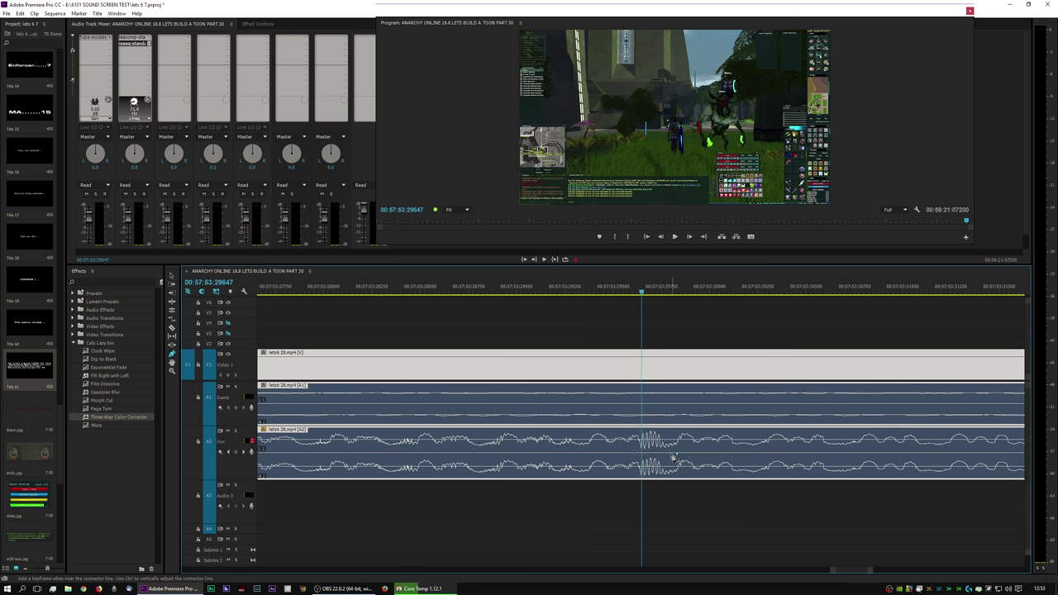
pyautogui.moveTo(676, 478); pyautogui.dragTo(641, 480)
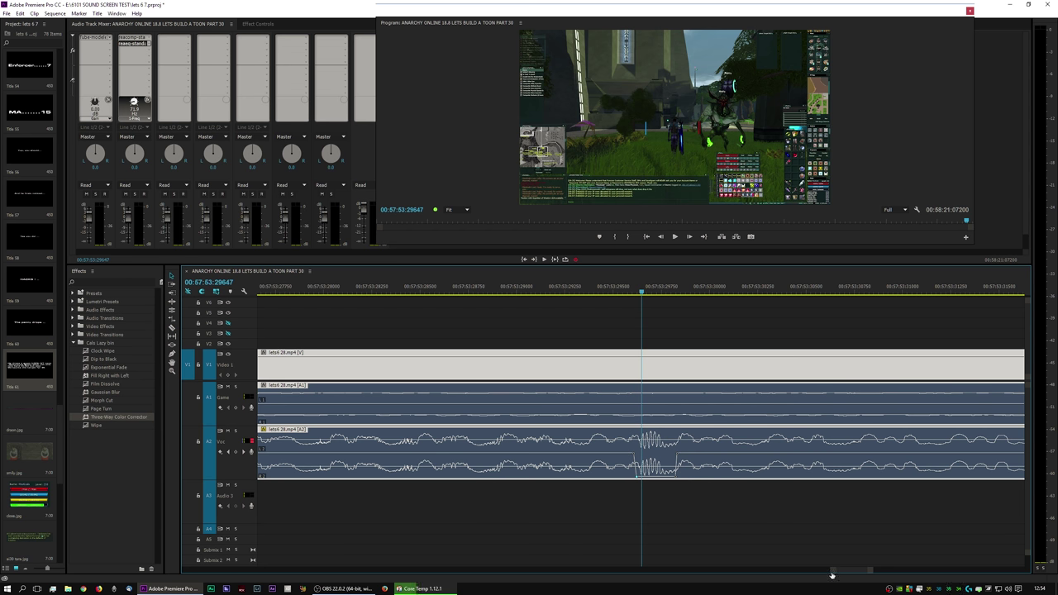
pyautogui.moveTo(832, 573); pyautogui.dragTo(791, 571)
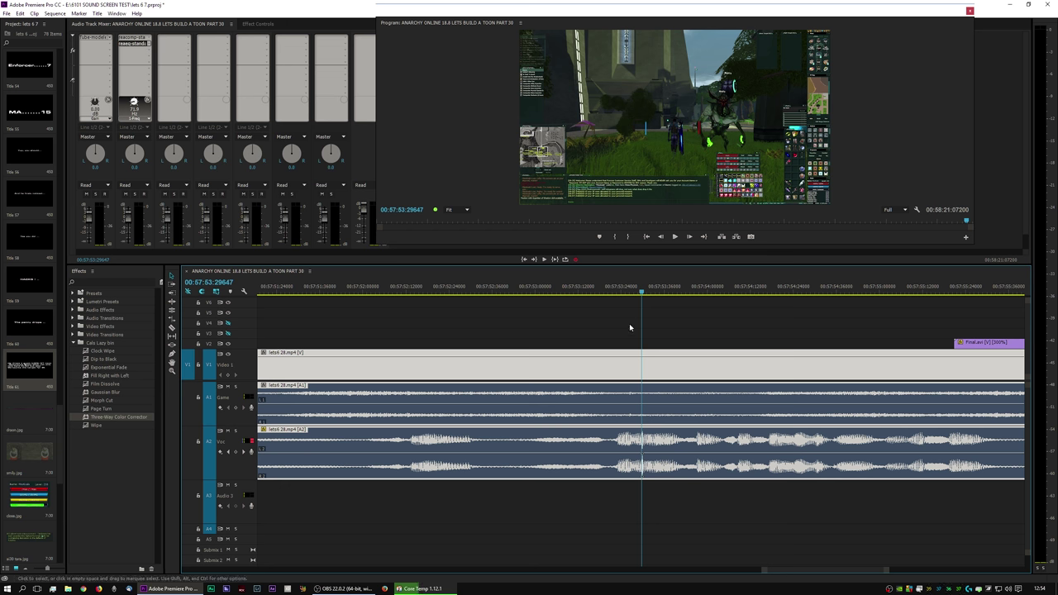
# - Play back to hear the lowered spike, then select the Final.avi clip
pyautogui.press('space')
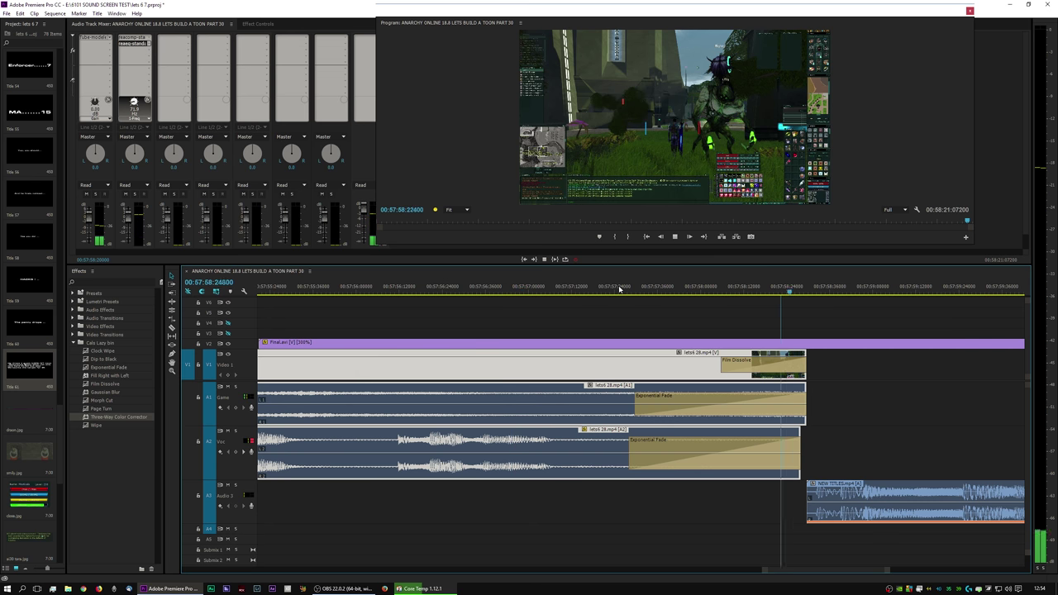
pyautogui.press('space')
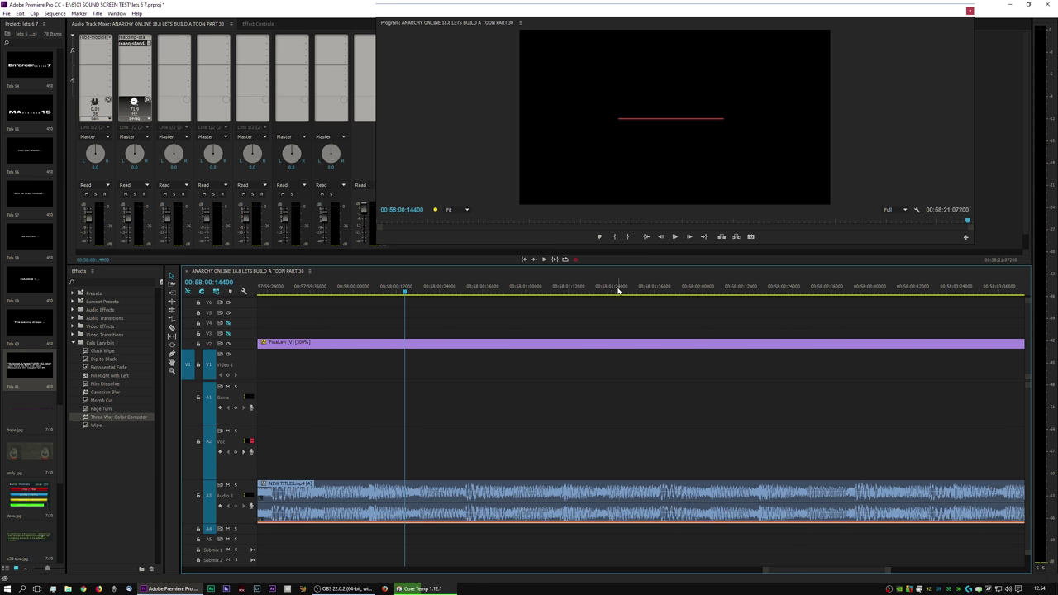
pyautogui.moveTo(768, 572); pyautogui.dragTo(657, 568)
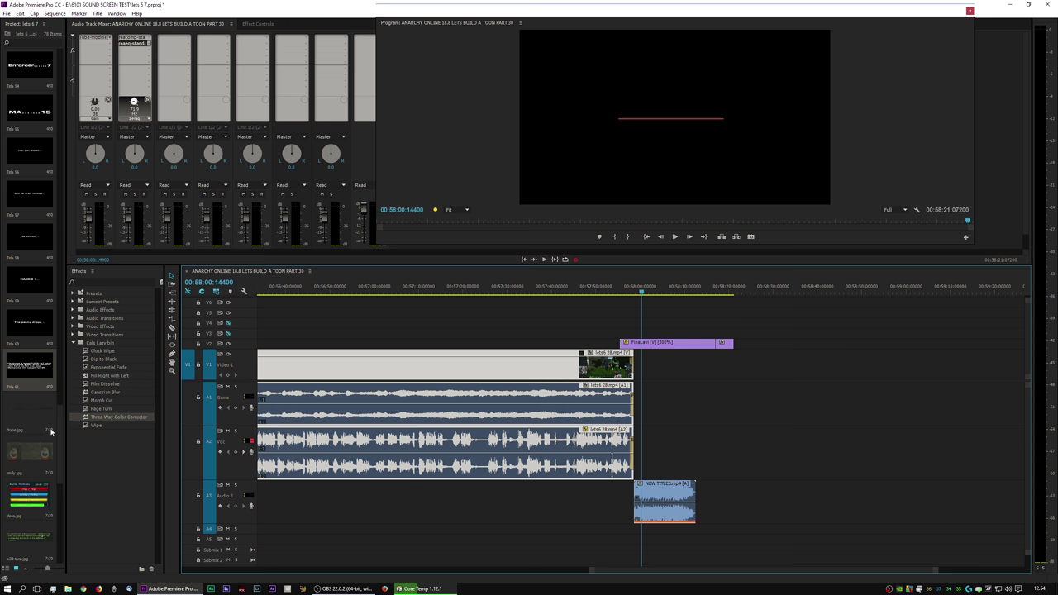
pyautogui.click(673, 344)
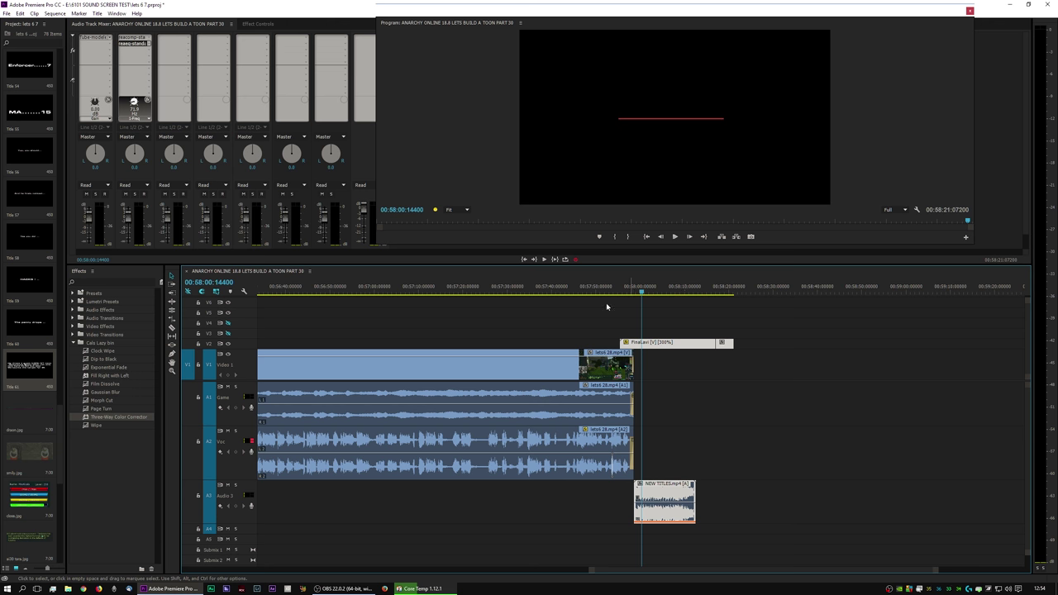
# - Select the sequence at the top of the Project panel and bring up the File menu
pyautogui.click(7, 14)
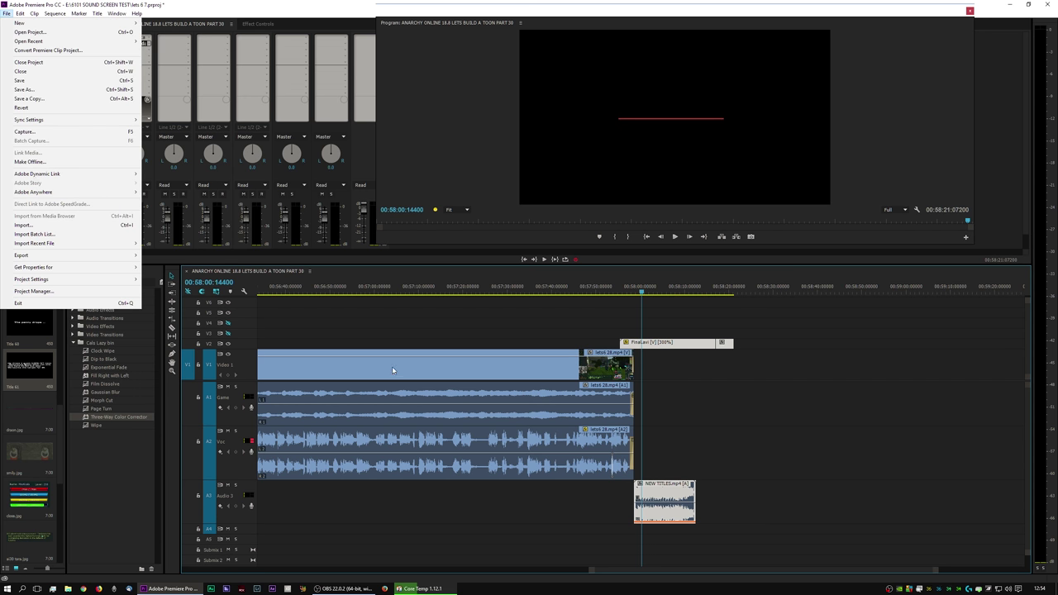
pyautogui.click(392, 277)
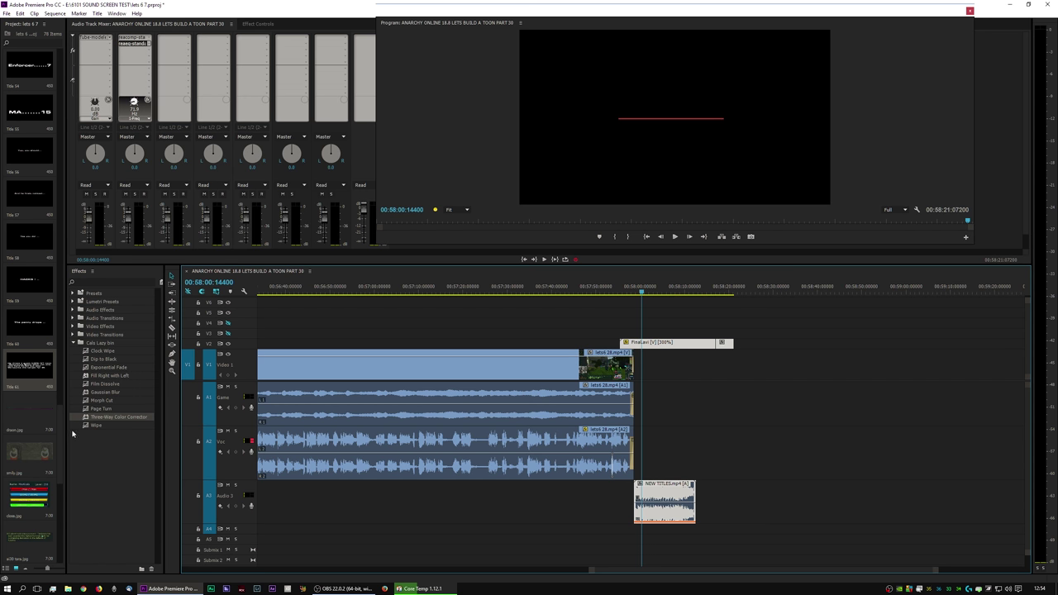
pyautogui.scroll(15, 37, 77)
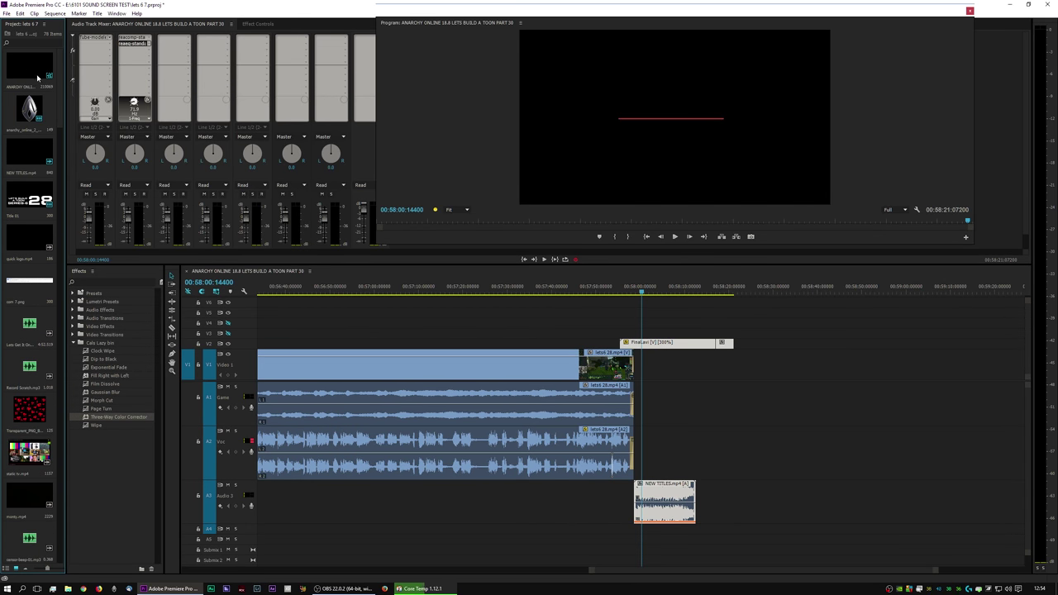
pyautogui.click(37, 77)
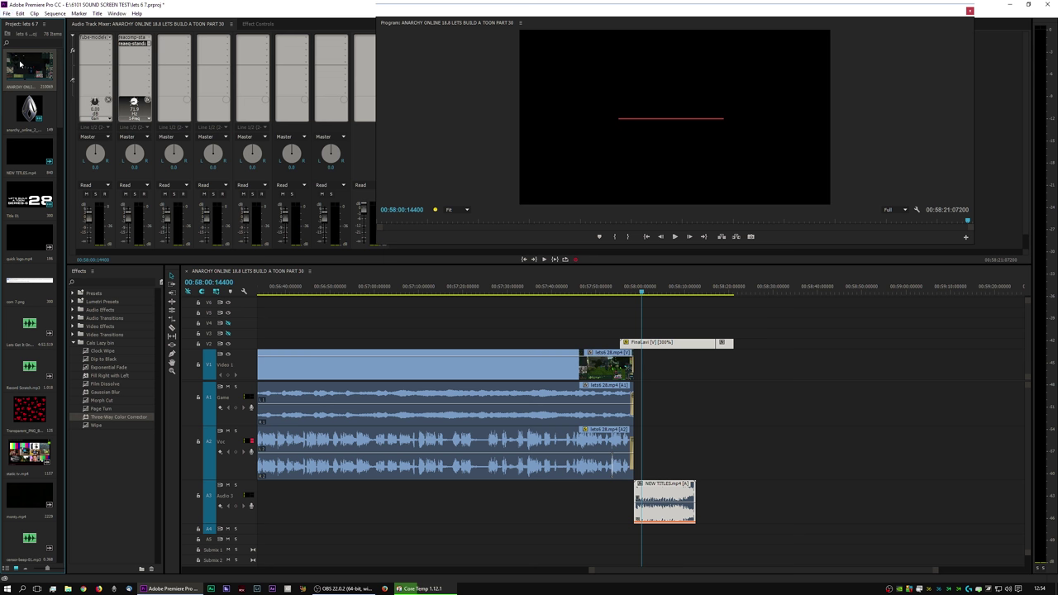
pyautogui.click(5, 14)
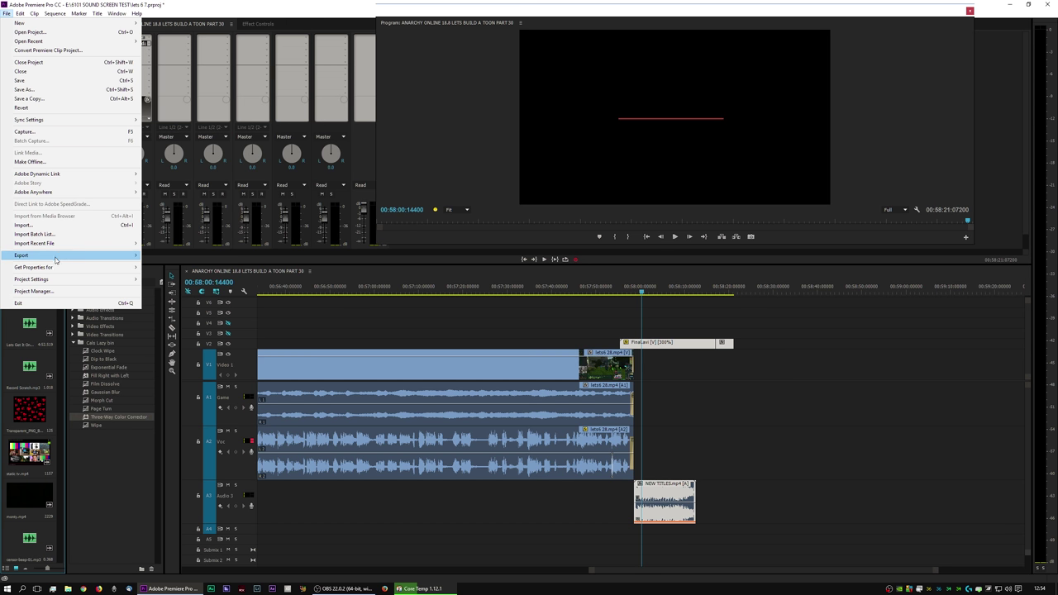
# - Open File > Export > Media and keep H.264 as the export format
pyautogui.click(197, 256)
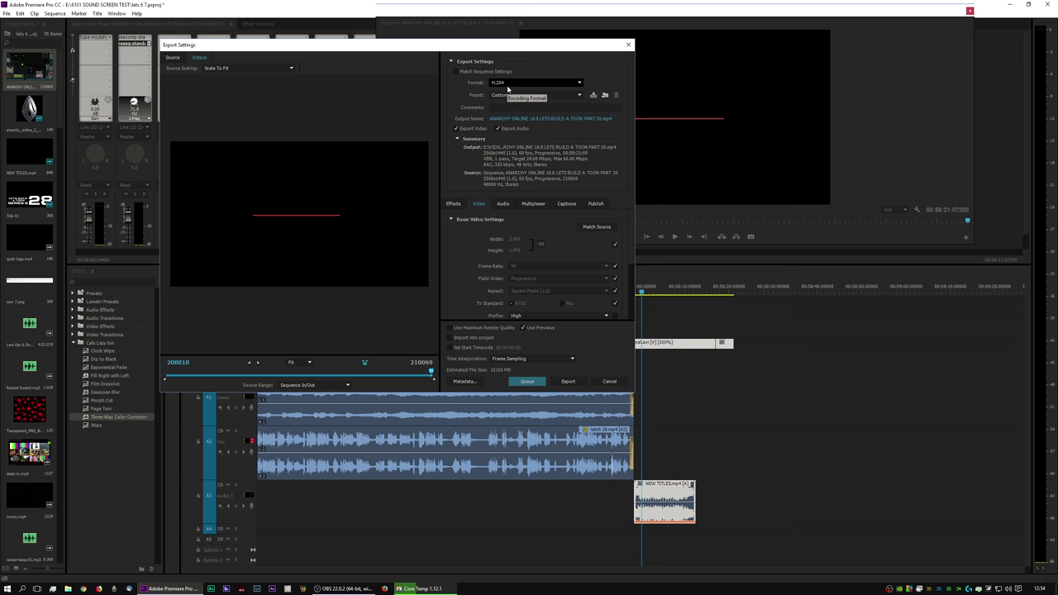
pyautogui.click(580, 84)
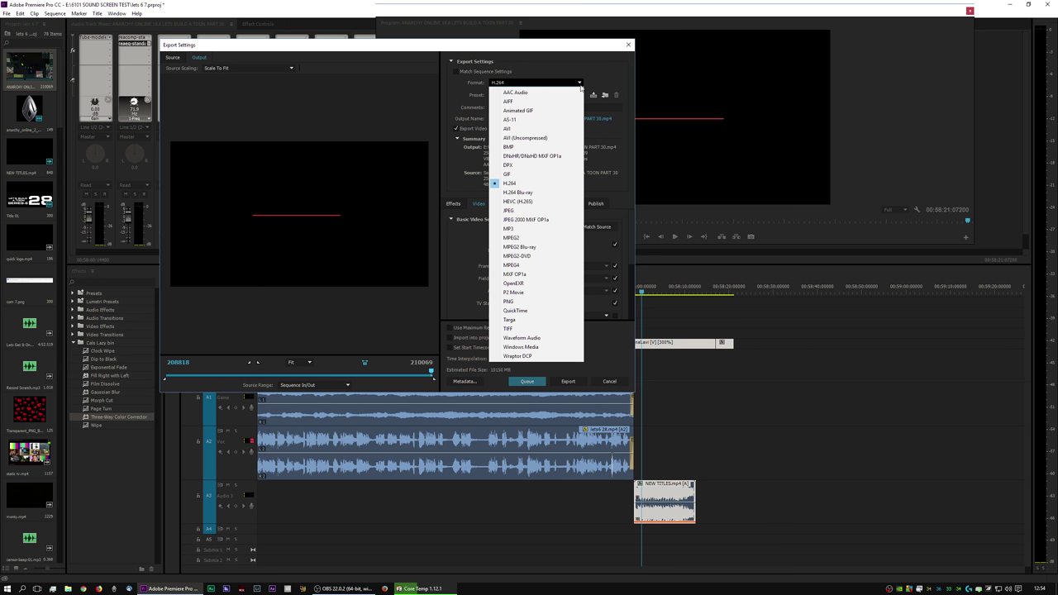
pyautogui.click(580, 84)
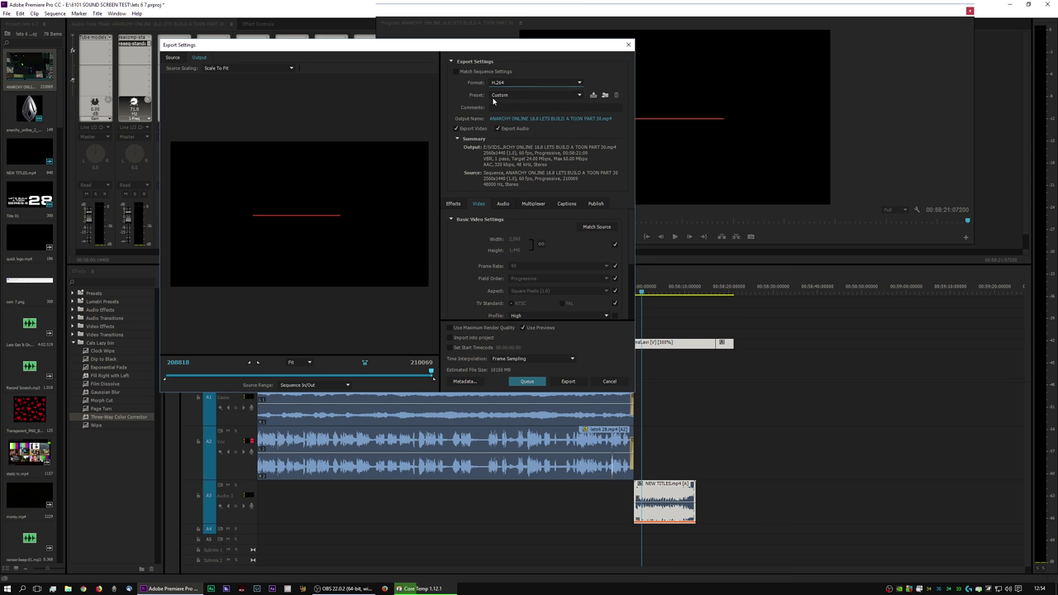
pyautogui.click(517, 86)
pyautogui.click(517, 86)
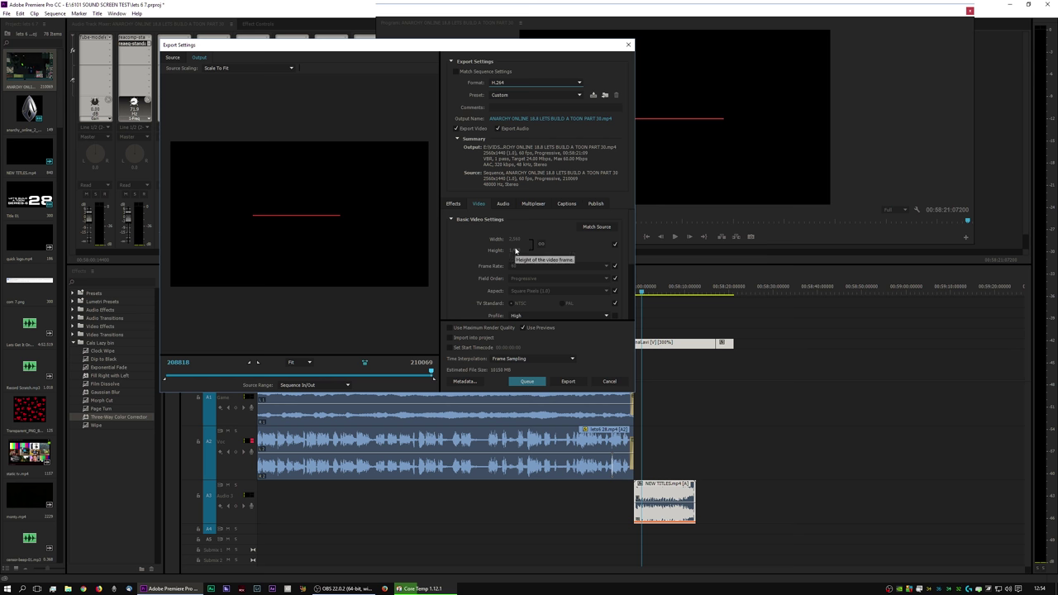
# - Untick Lumetri Look / LUT in the export Effects and preview a mid-sequence frame
pyautogui.click(454, 204)
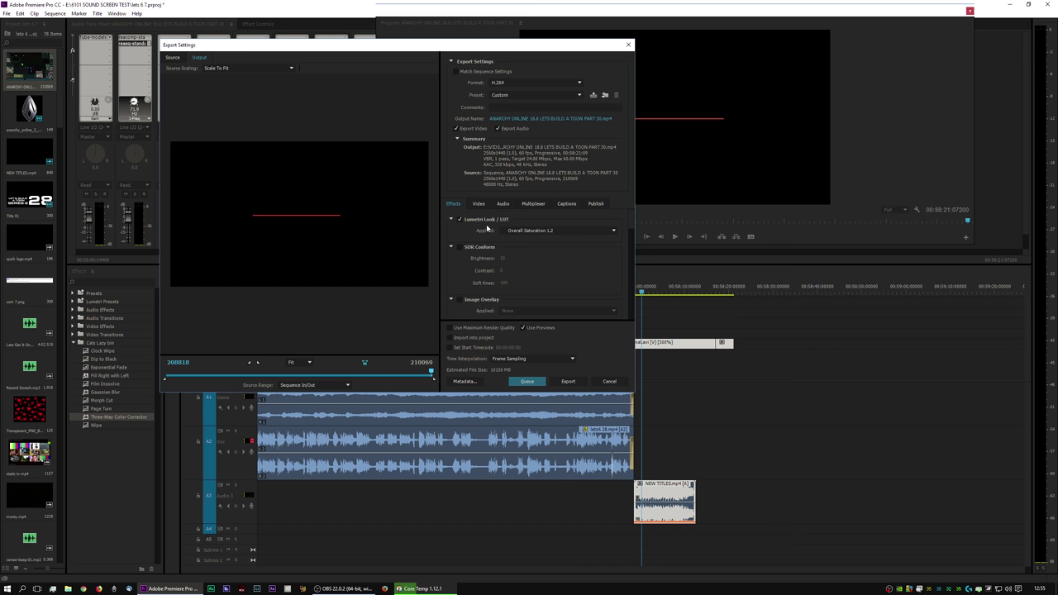
pyautogui.click(460, 220)
pyautogui.click(284, 376)
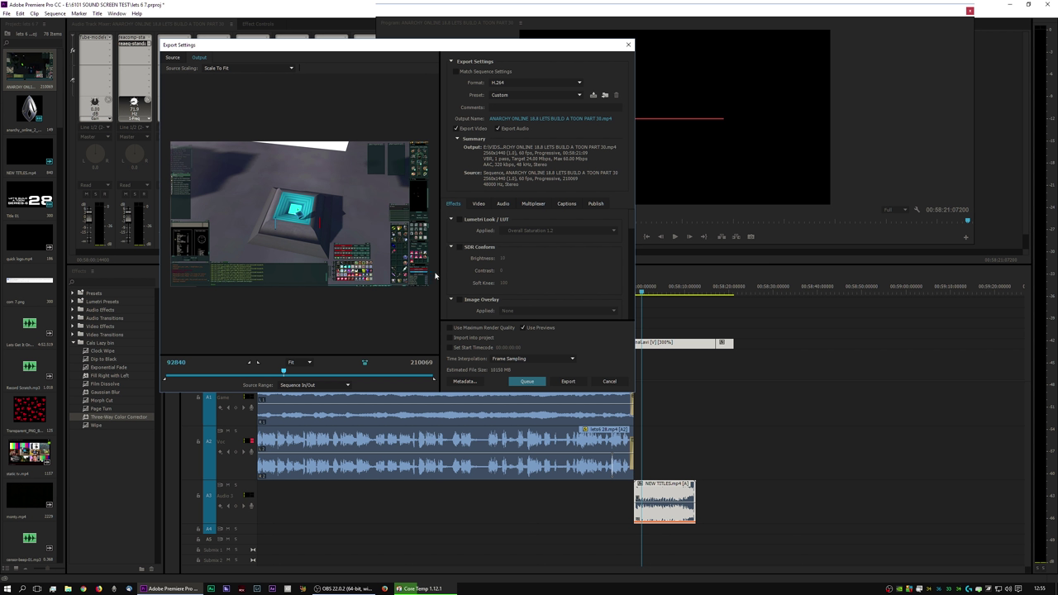
# - Toggle the Overall Saturation 1.2 Lumetri look on and off to compare the export preview
pyautogui.click(459, 220)
pyautogui.click(459, 219)
pyautogui.click(460, 220)
pyautogui.click(460, 220)
pyautogui.click(459, 220)
pyautogui.click(460, 220)
# - Recompare the look on an earlier frame, leave it off, and return to Video settings
pyautogui.click(212, 372)
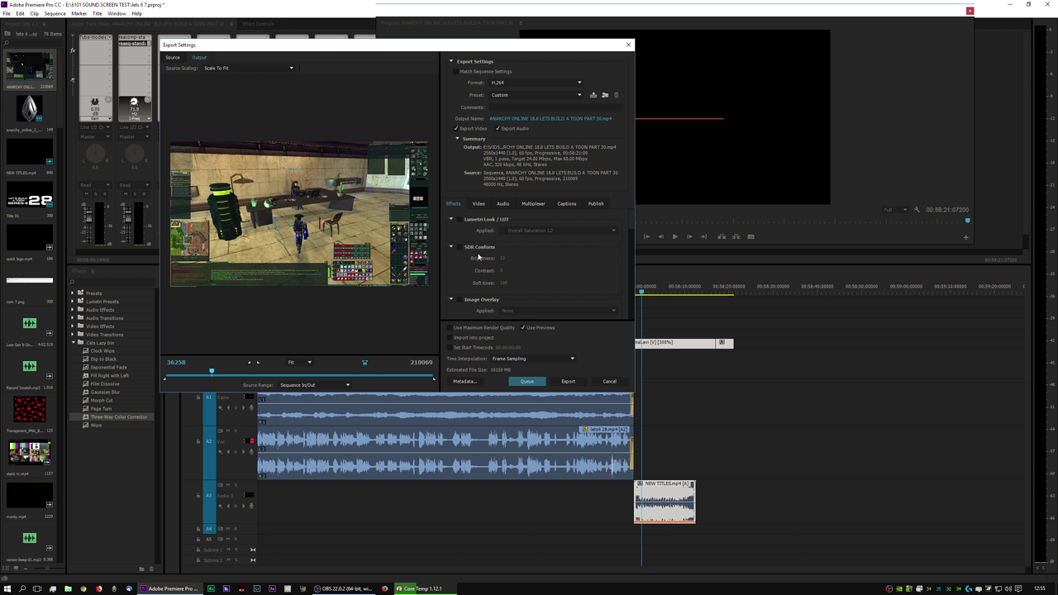
pyautogui.click(459, 220)
pyautogui.click(458, 220)
pyautogui.click(459, 220)
pyautogui.click(459, 220)
pyautogui.click(478, 205)
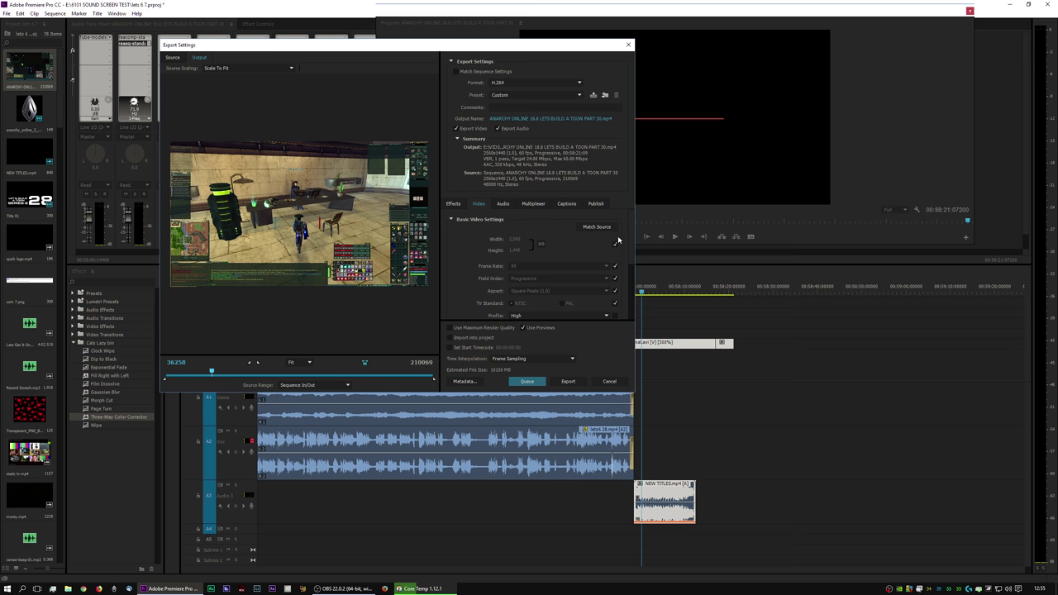
# - Bring into view the VBR, 1 pass bitrate with 24 Mbps target and 60 Mbps maximum, then launch Chrome
pyautogui.scroll(-3, 630, 265)
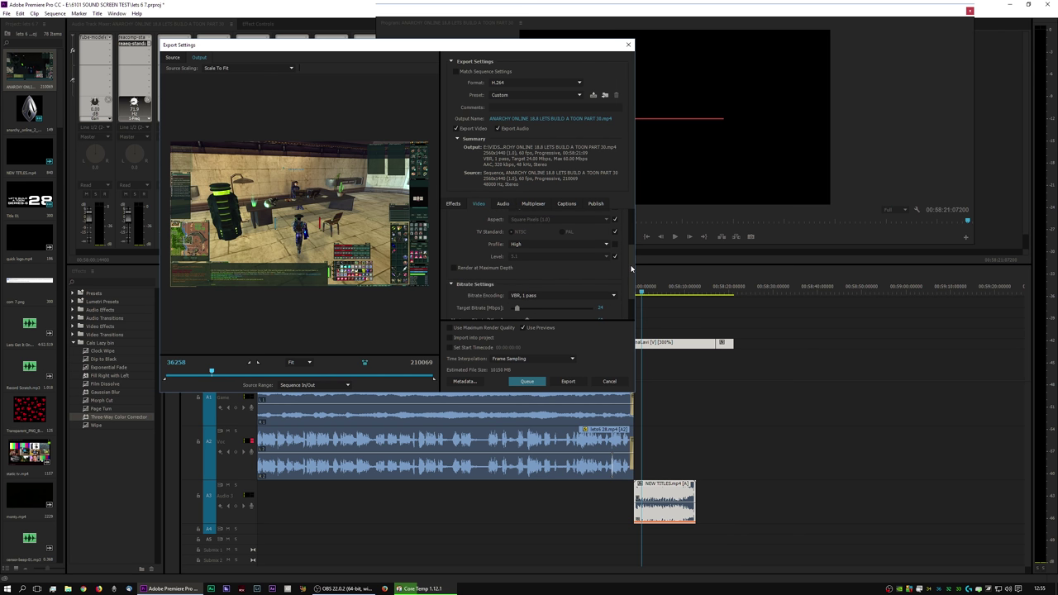
pyautogui.scroll(-2, 631, 269)
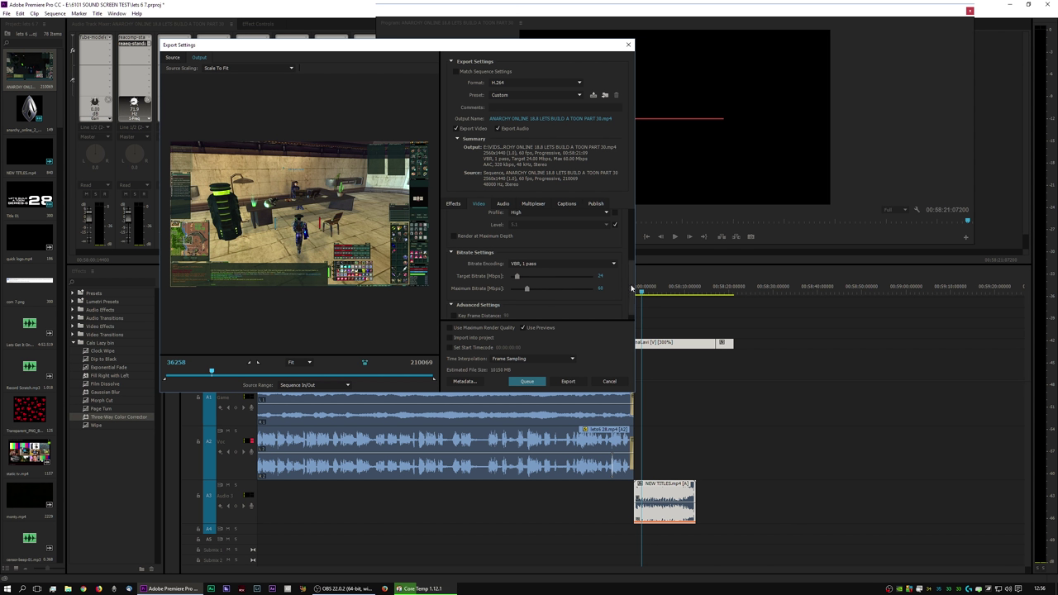
pyautogui.scroll(-1, 629, 310)
pyautogui.click(98, 588)
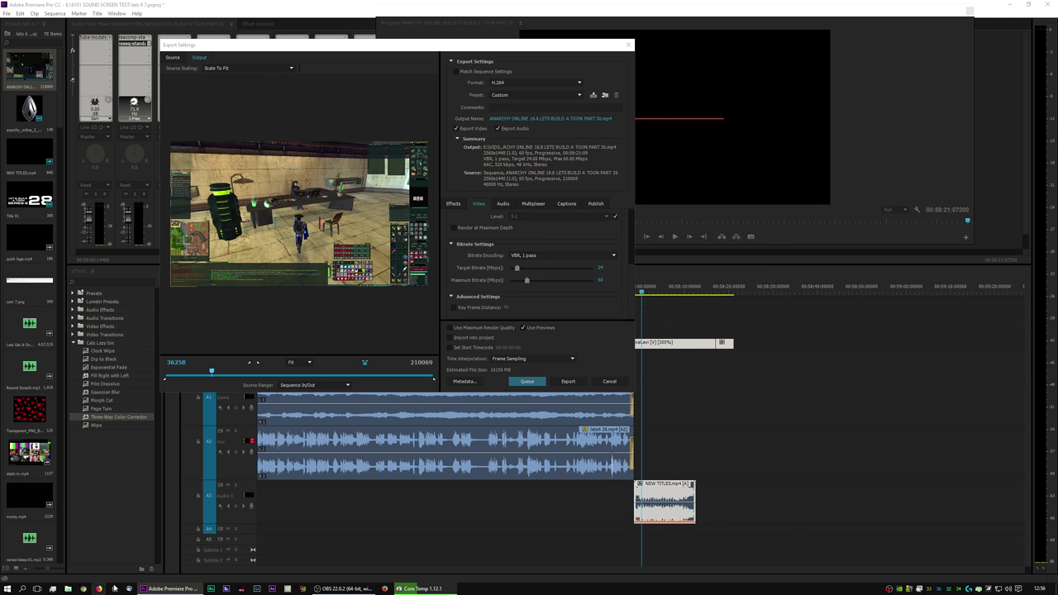
# - Open the 'Advanced encoding settings - YouTube Help' bookmark and dismiss its notifications
pyautogui.click(1025, 35)
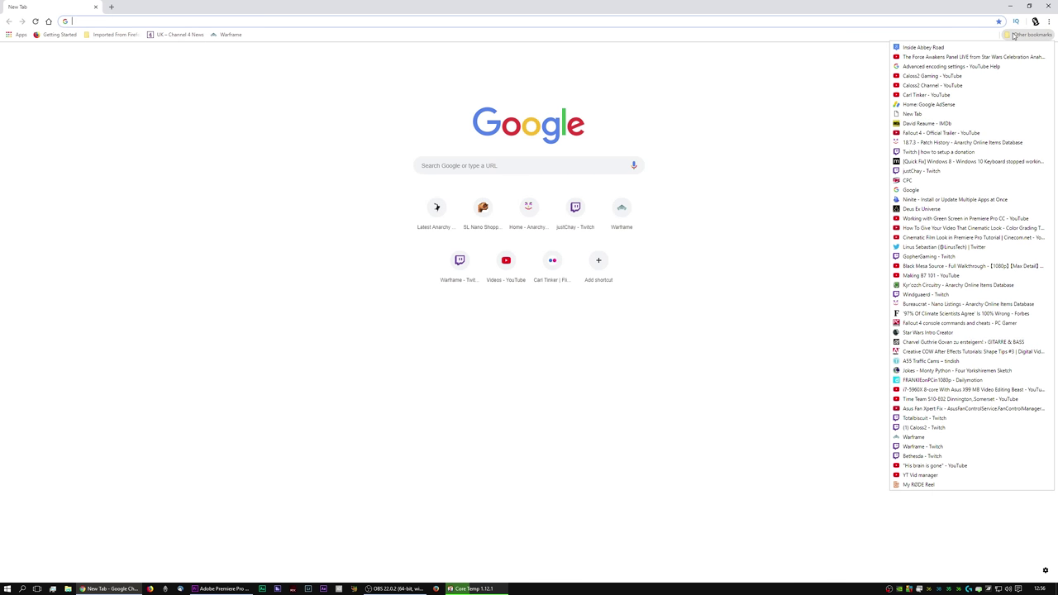
pyautogui.click(951, 66)
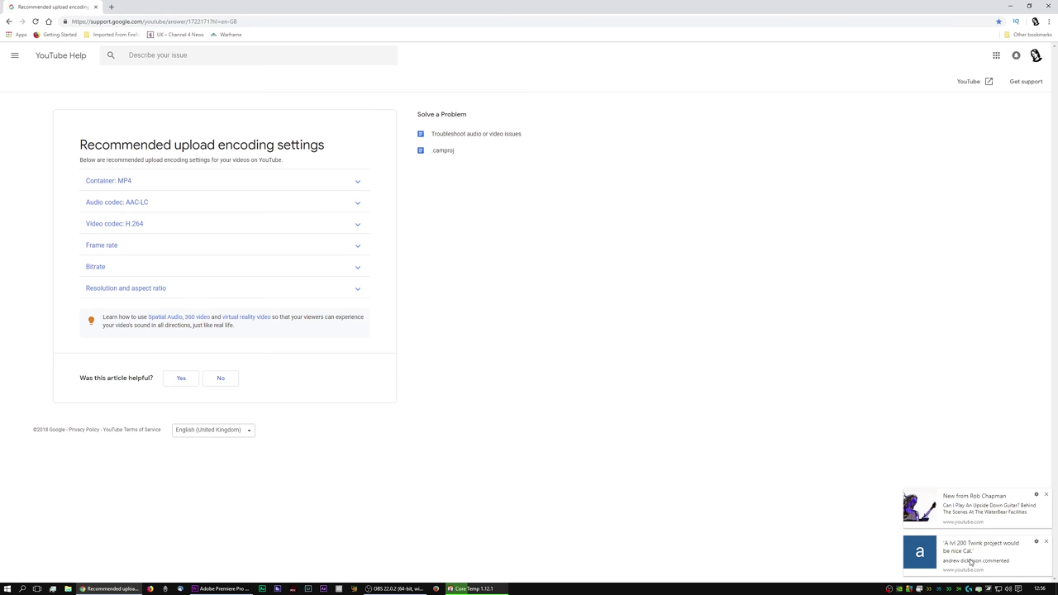
pyautogui.click(1047, 542)
pyautogui.click(1047, 542)
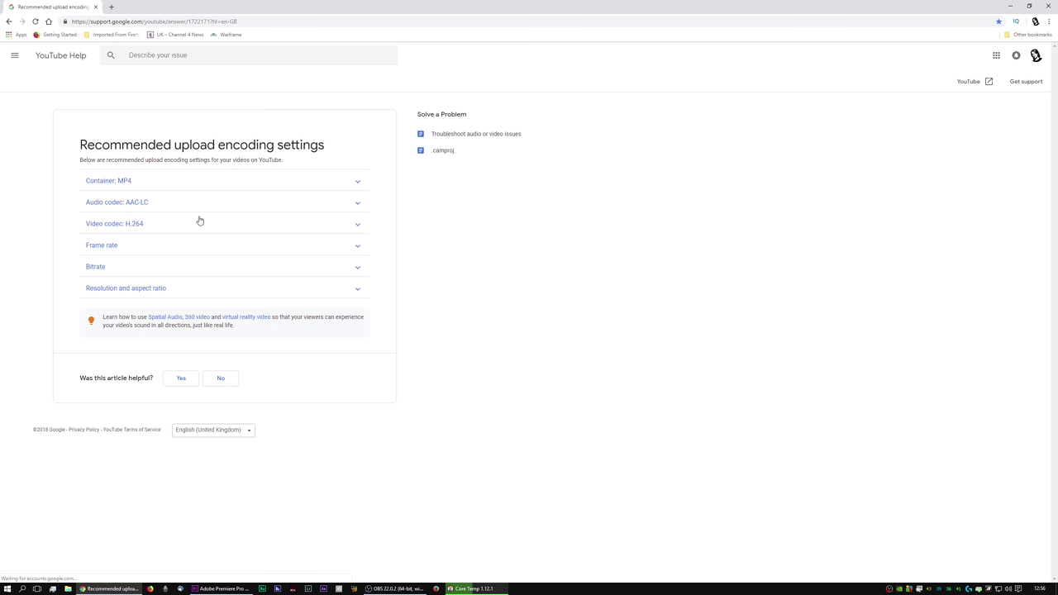
# - Expand the Bitrate, Frame rate, H.264 codec, AAC-LC audio and MP4 container recommendations
pyautogui.click(96, 268)
pyautogui.scroll(-1, 361, 346)
pyautogui.scroll(-2, 361, 346)
pyautogui.scroll(2, 335, 288)
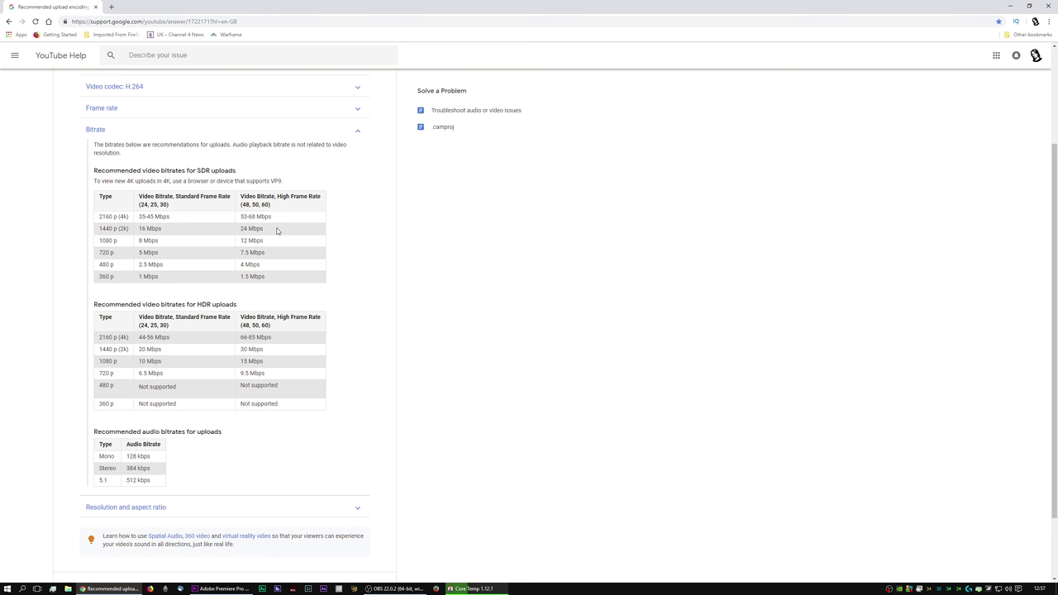
pyautogui.scroll(-1, 328, 364)
pyautogui.scroll(3, 359, 373)
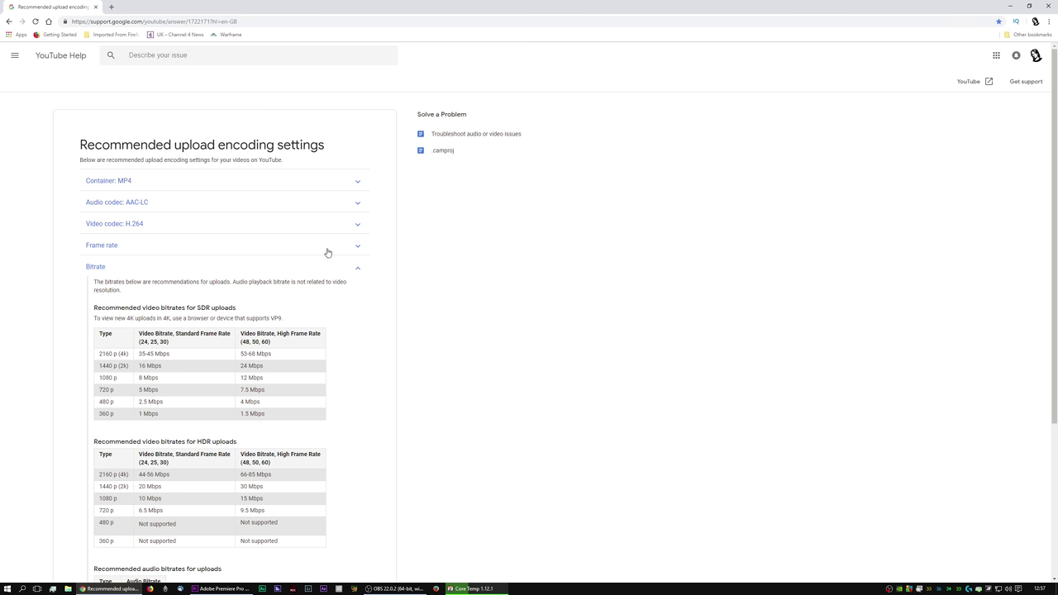
pyautogui.click(357, 247)
pyautogui.click(356, 226)
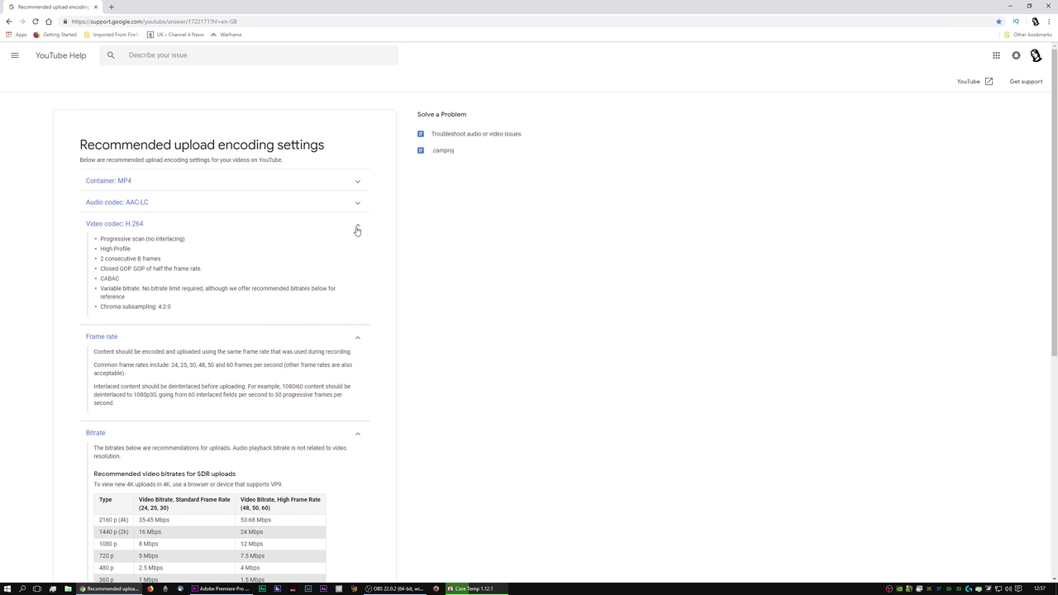
pyautogui.click(356, 204)
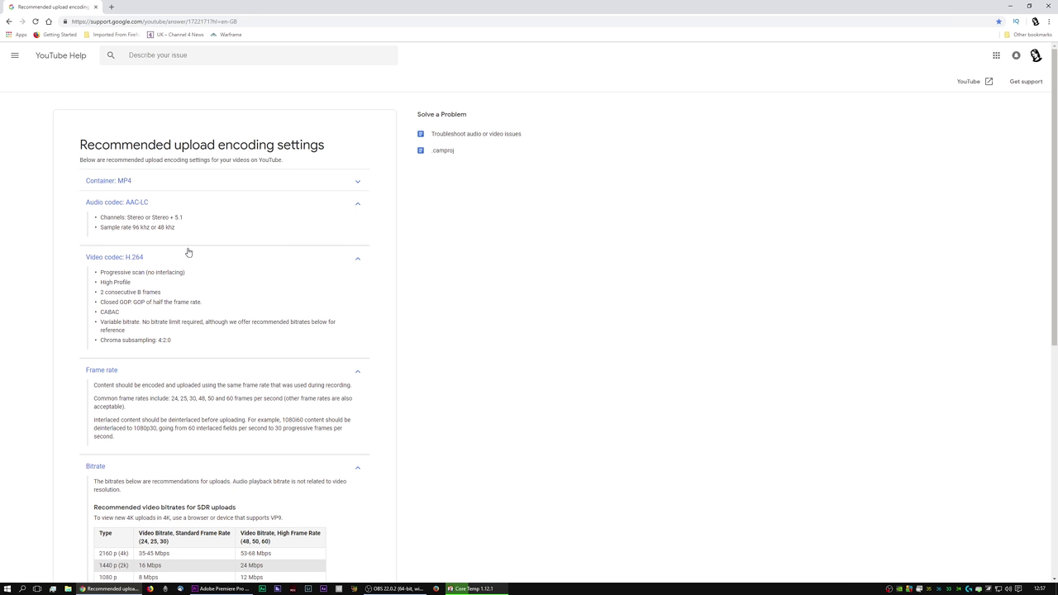
pyautogui.click(358, 181)
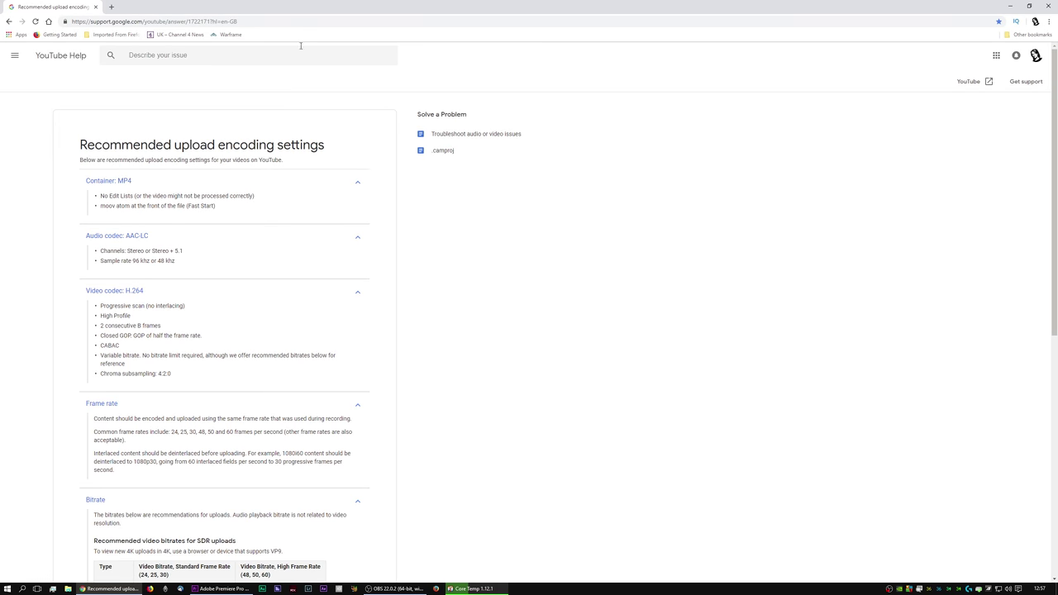
# - Close Chrome, cancel Export Settings, and minimise Premiere Pro to the desktop
pyautogui.click(1048, 5)
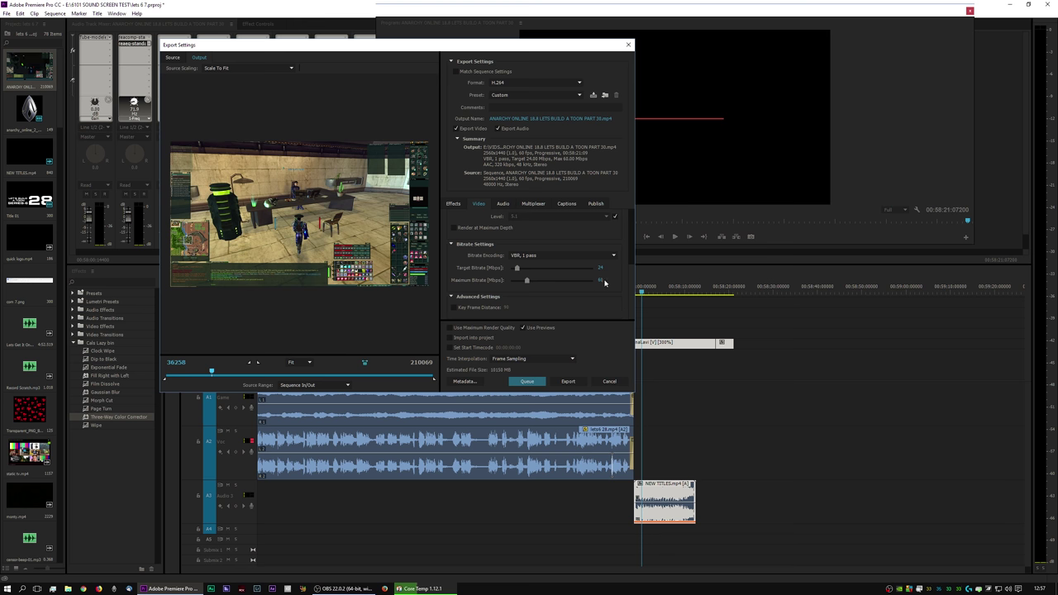
pyautogui.click(609, 381)
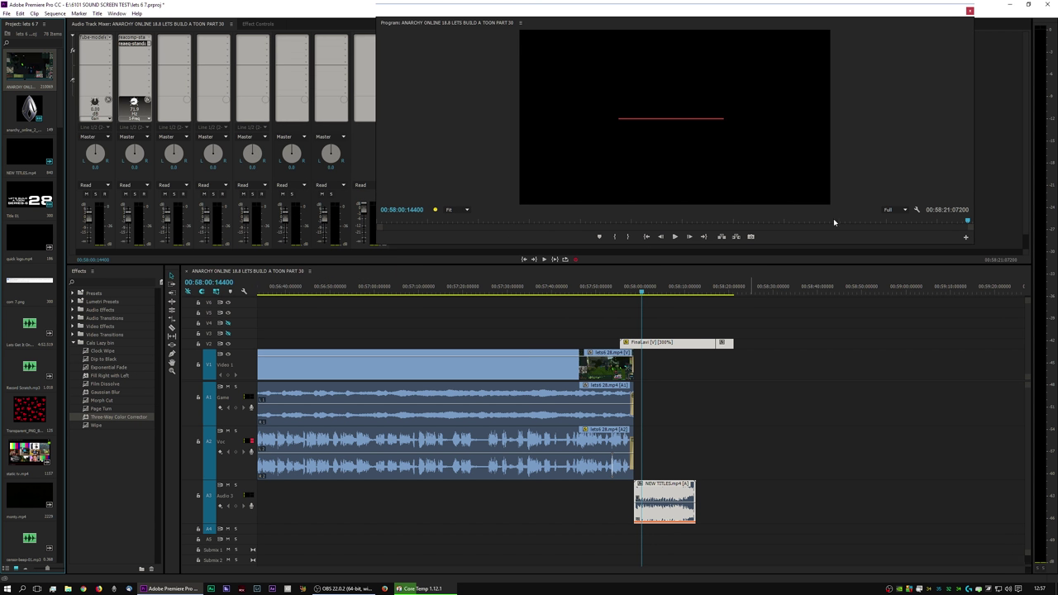
pyautogui.click(1010, 5)
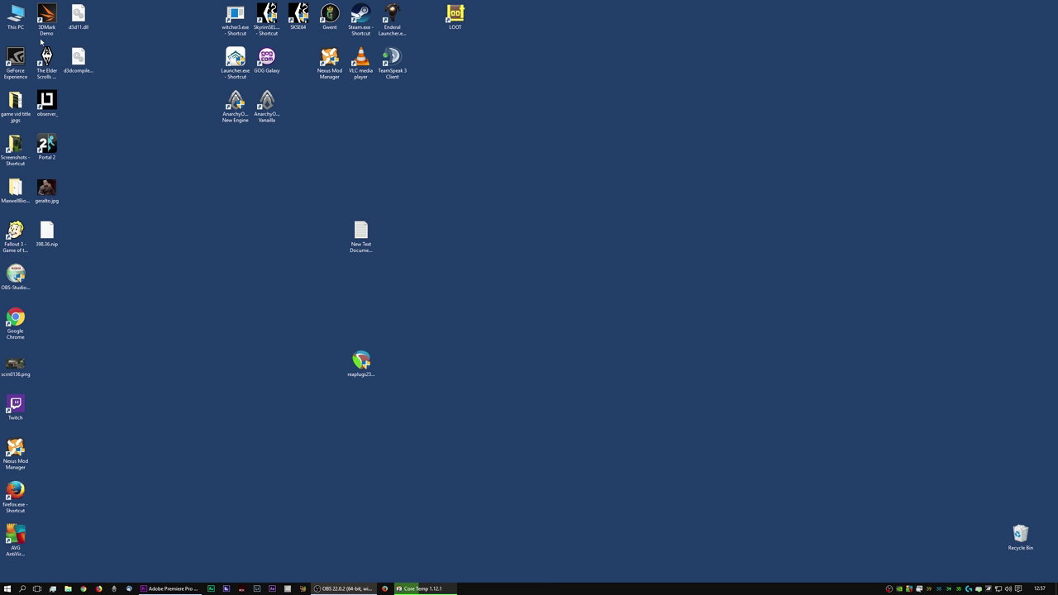
# - Open the Properties of skyrim 1_1.mp4 in E:\VIDS, showing its 8.34 GB size
pyautogui.doubleClick(15, 17)
pyautogui.click(490, 223)
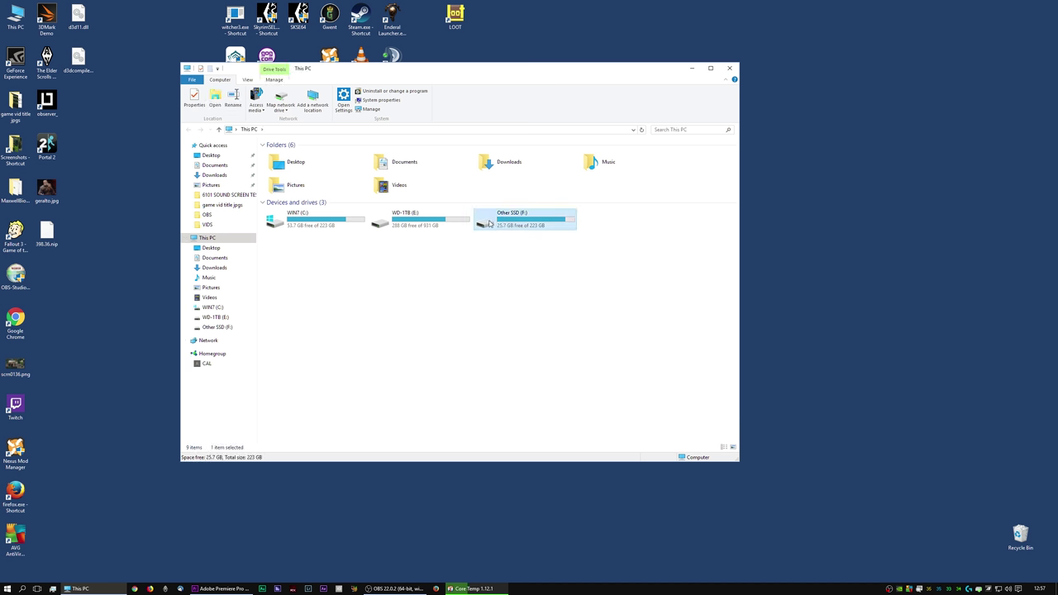
pyautogui.doubleClick(413, 219)
pyautogui.scroll(-10, 337, 377)
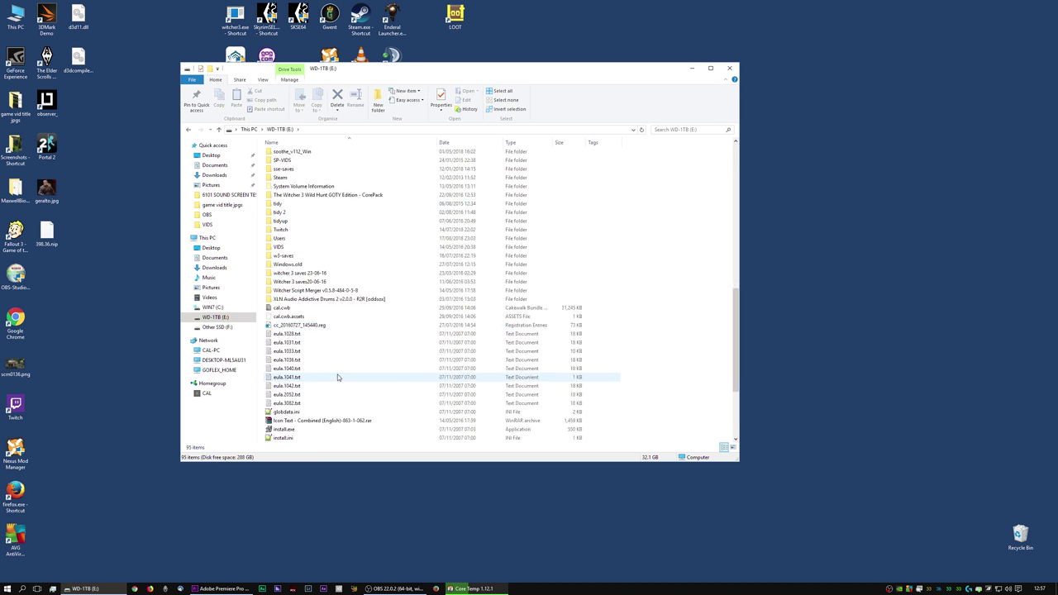
pyautogui.doubleClick(314, 246)
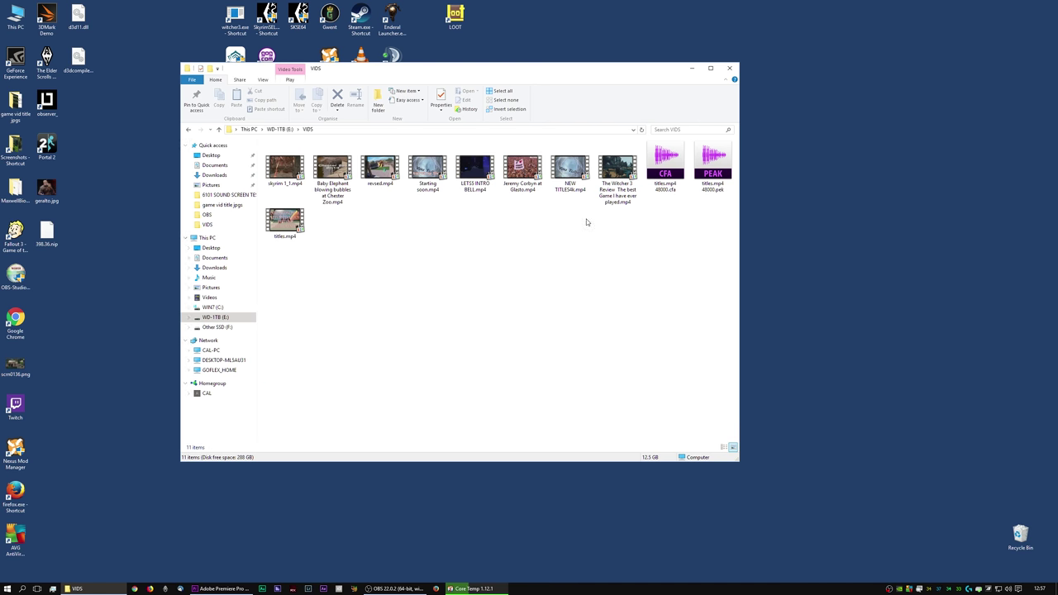
pyautogui.click(286, 169)
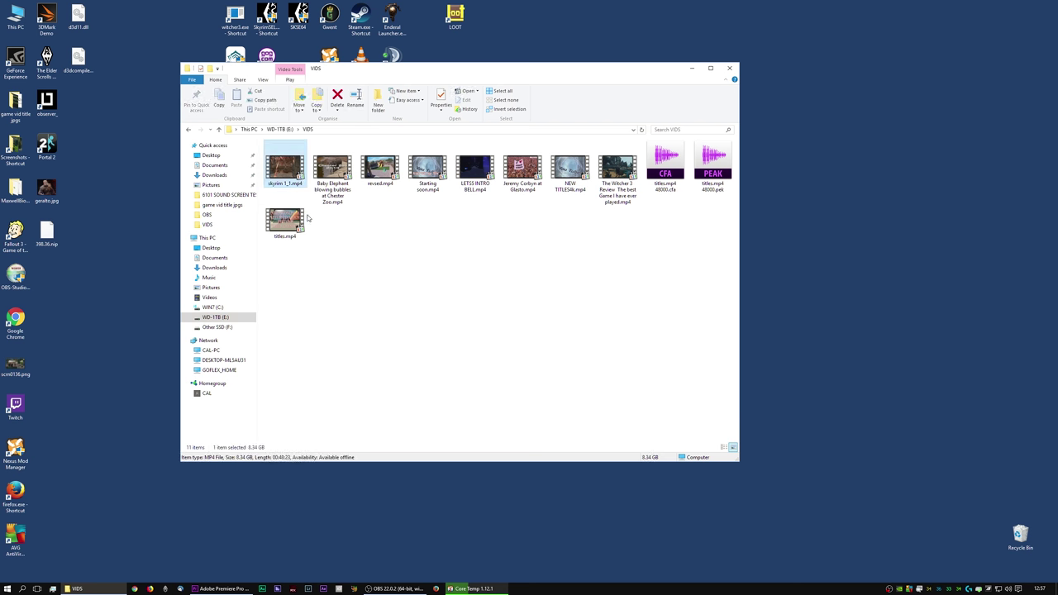
pyautogui.rightClick(290, 180)
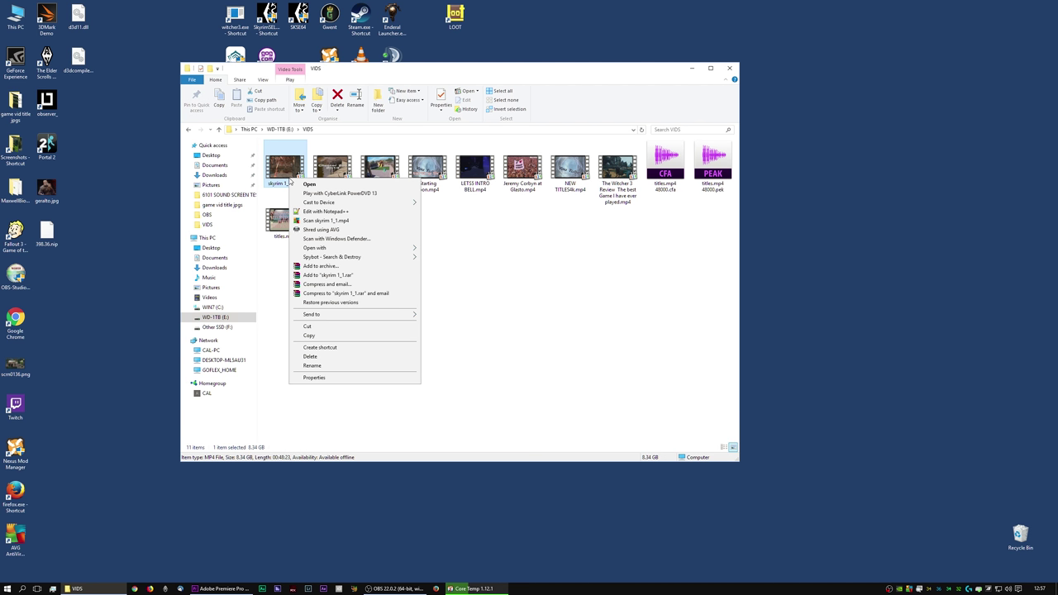
pyautogui.click(329, 380)
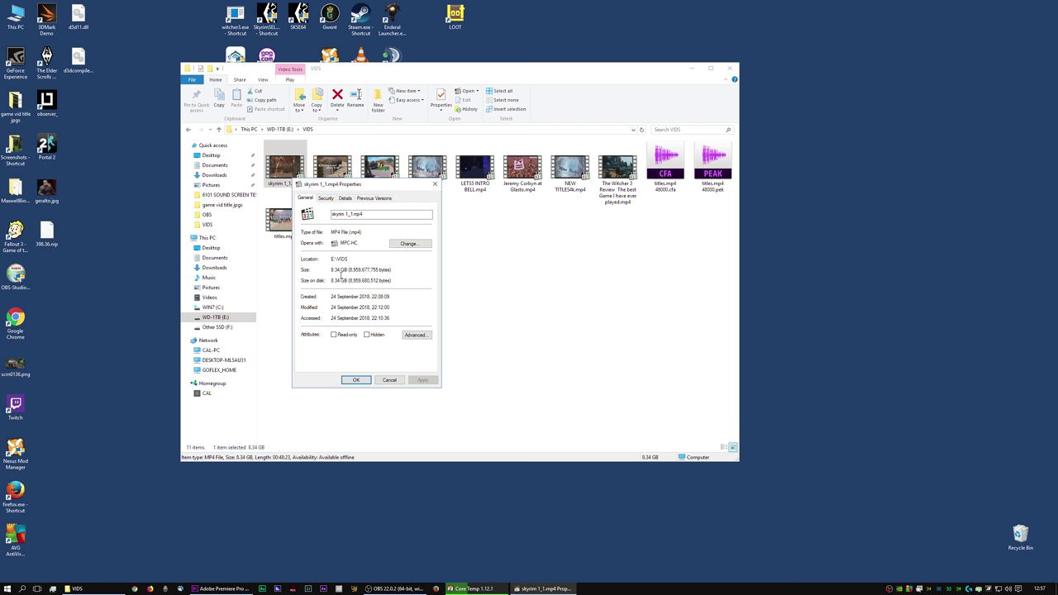
# - Look through the OBS folder on Other SSD (F:), checking skyF 17.mp4, then close the window
pyautogui.click(249, 129)
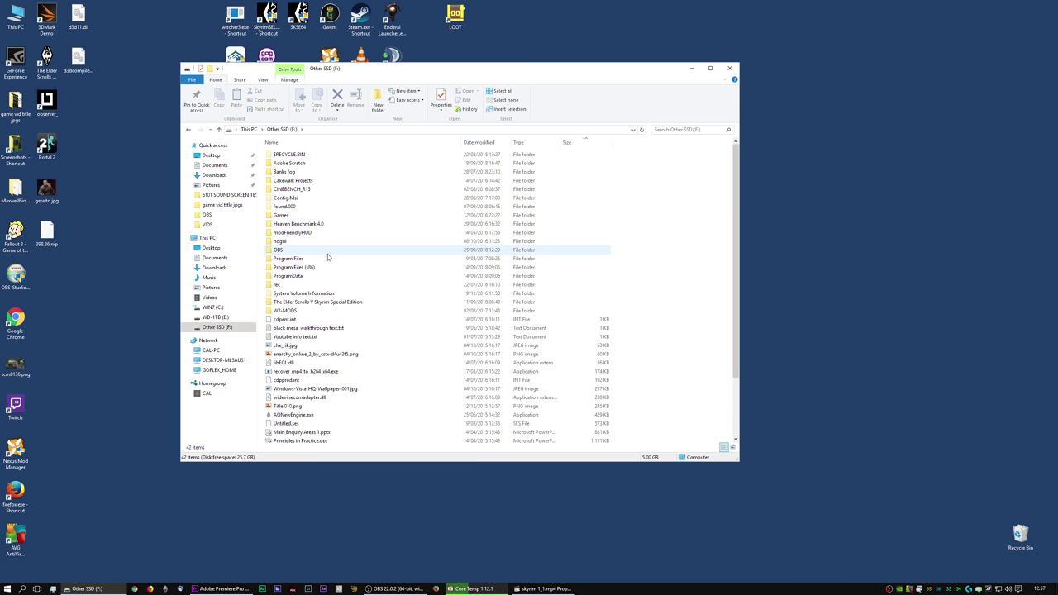
pyautogui.doubleClick(335, 250)
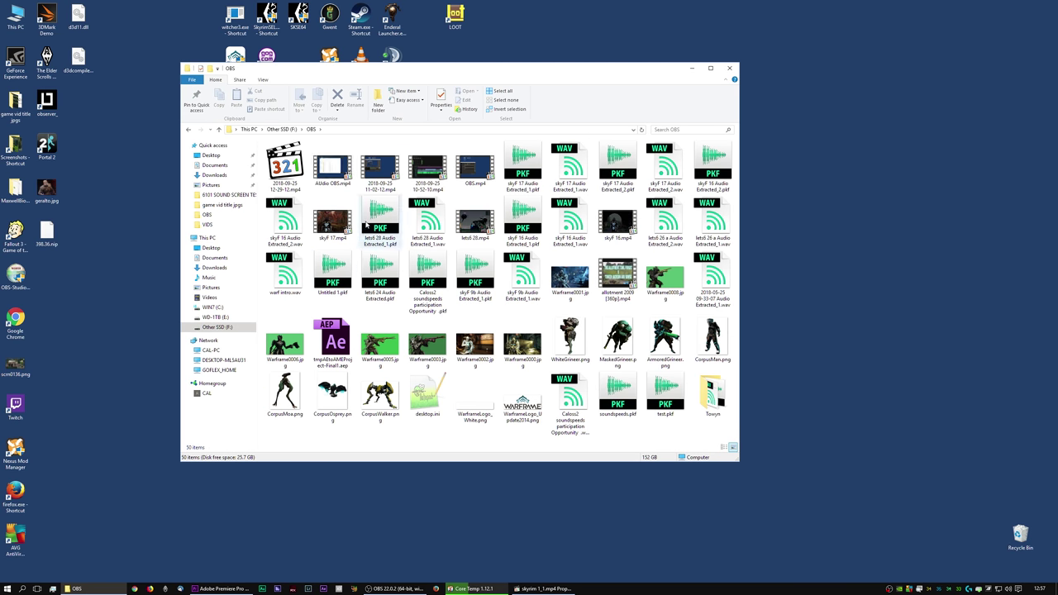
pyautogui.rightClick(331, 222)
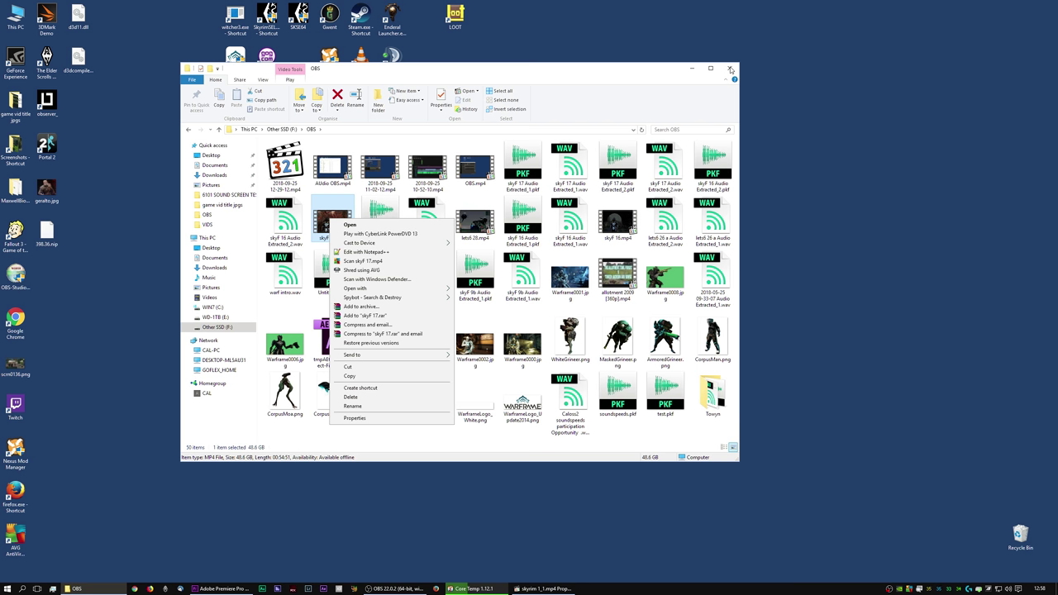
pyautogui.click(731, 69)
pyautogui.click(731, 69)
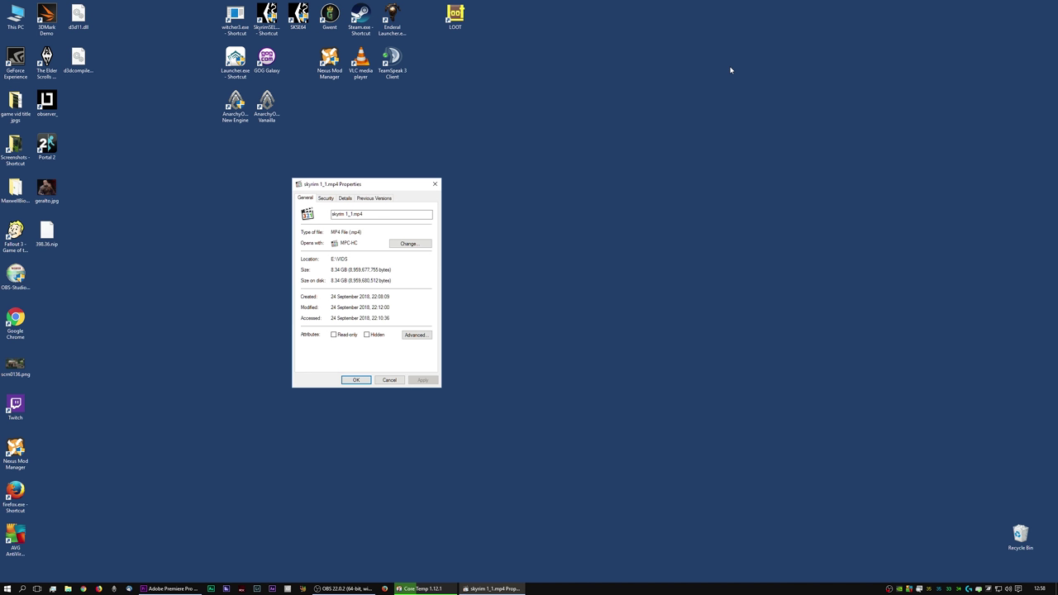
# - Cancel the skyrim 1_1.mp4 Properties, move the reaplugs icon to the left column, and restore Premiere Pro
pyautogui.click(397, 381)
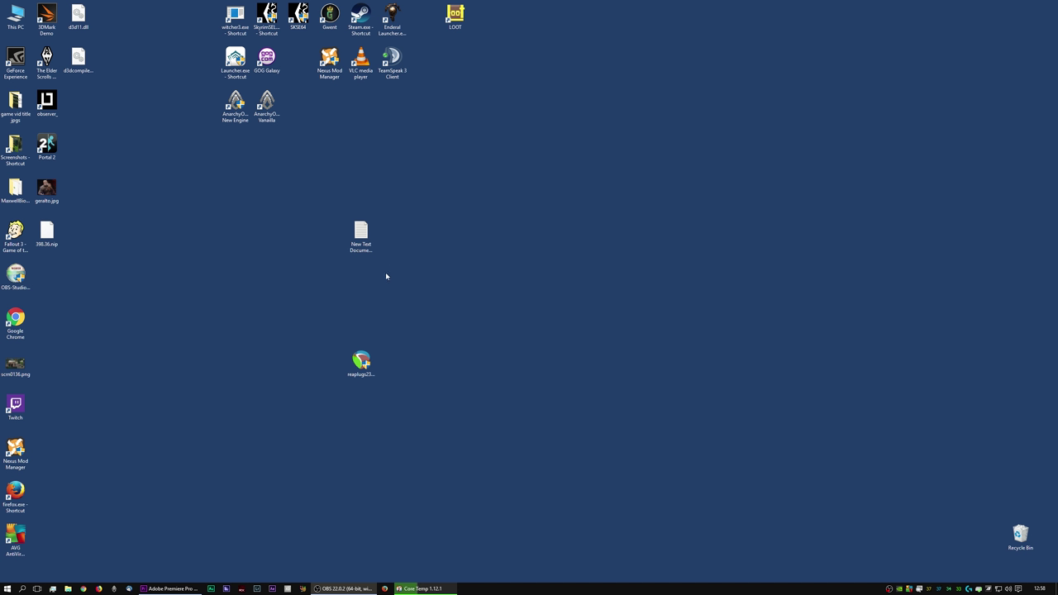
pyautogui.moveTo(361, 361); pyautogui.dragTo(78, 279)
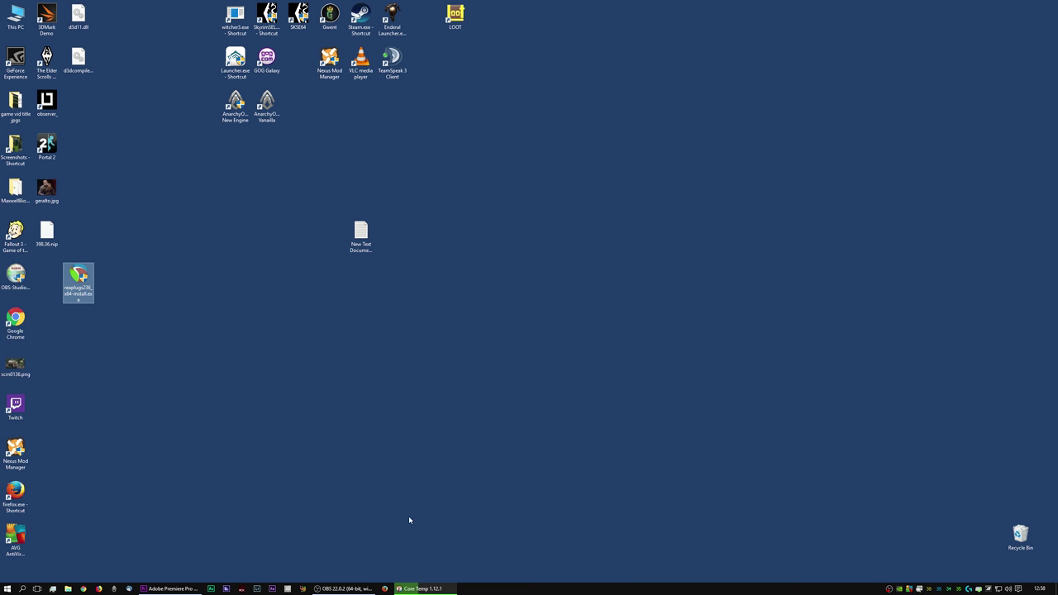
pyautogui.click(171, 589)
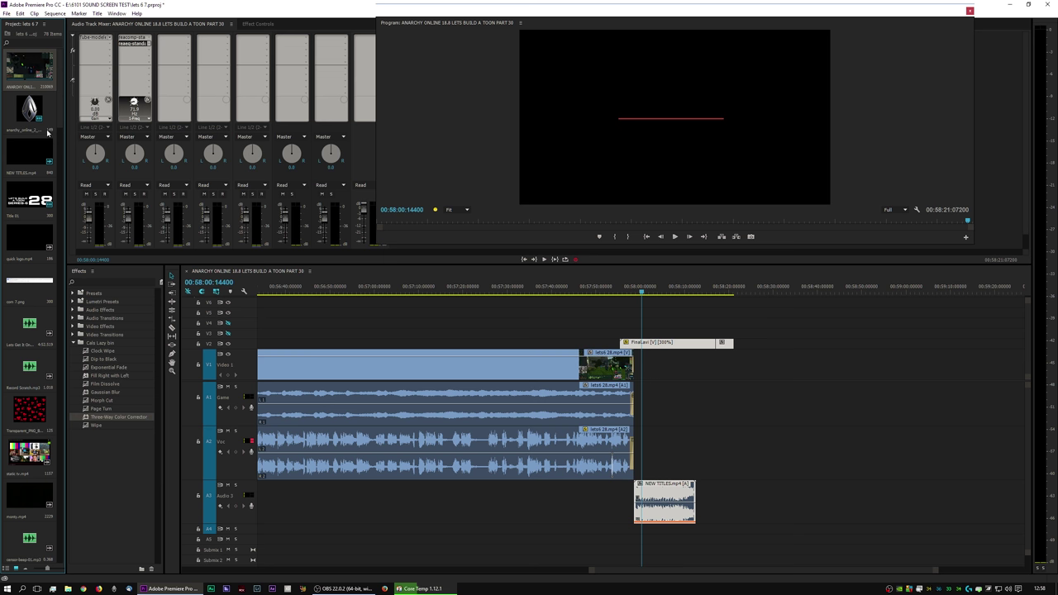
# - Place the 'Tall ..... 5' title on track V2 near one minute and preview it
pyautogui.click(524, 259)
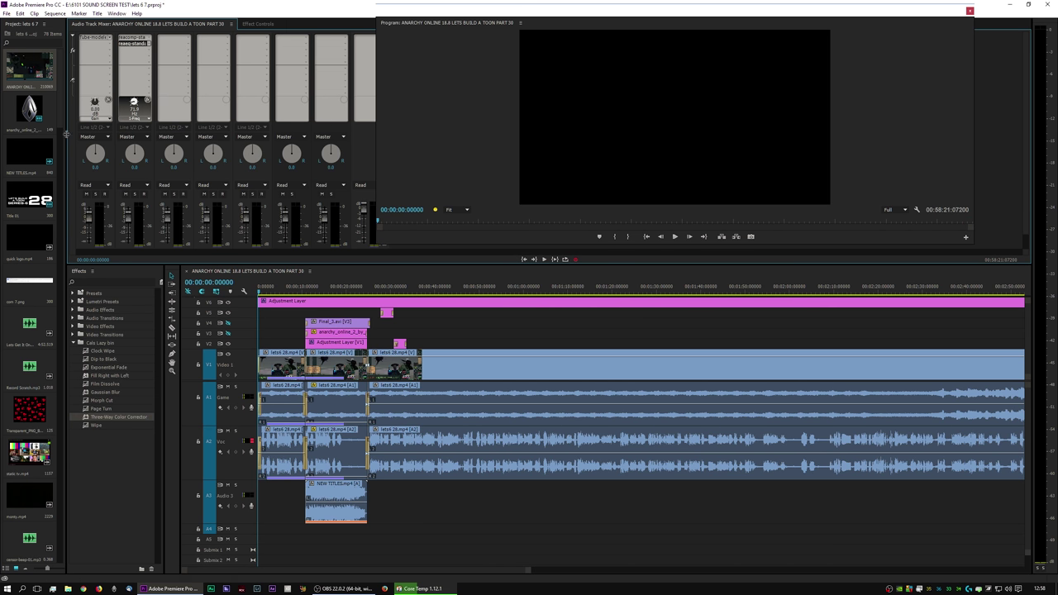
pyautogui.scroll(-2, 62, 139)
pyautogui.scroll(-9, 62, 139)
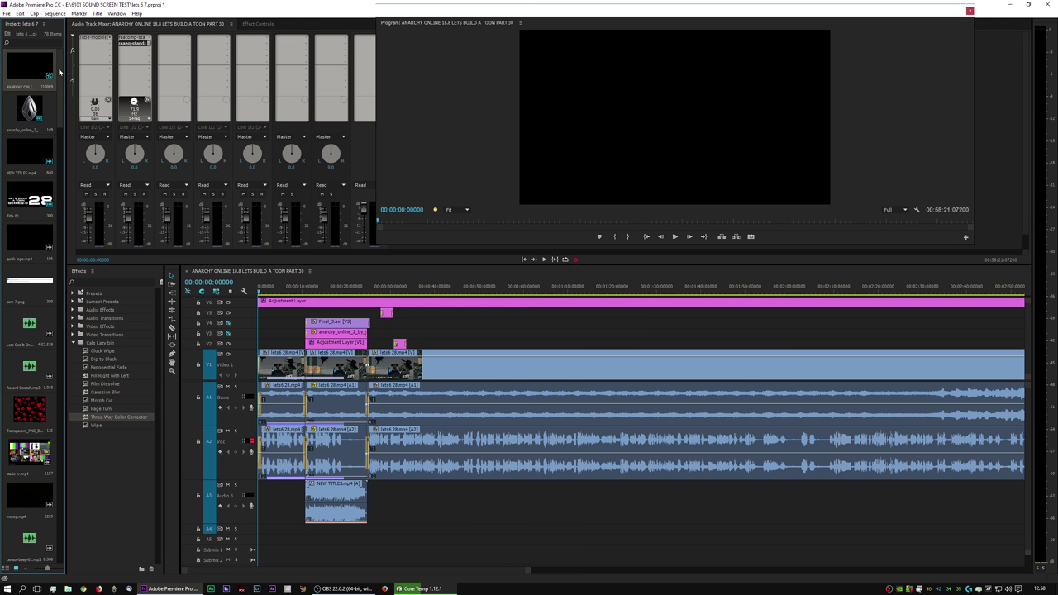
pyautogui.scroll(-10, 59, 183)
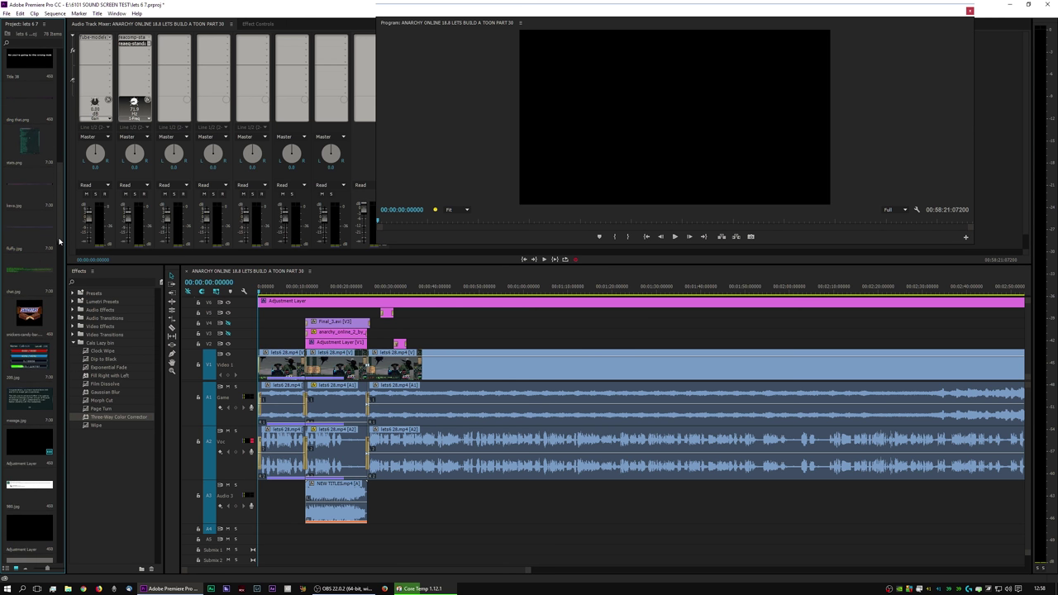
pyautogui.scroll(-10, 58, 296)
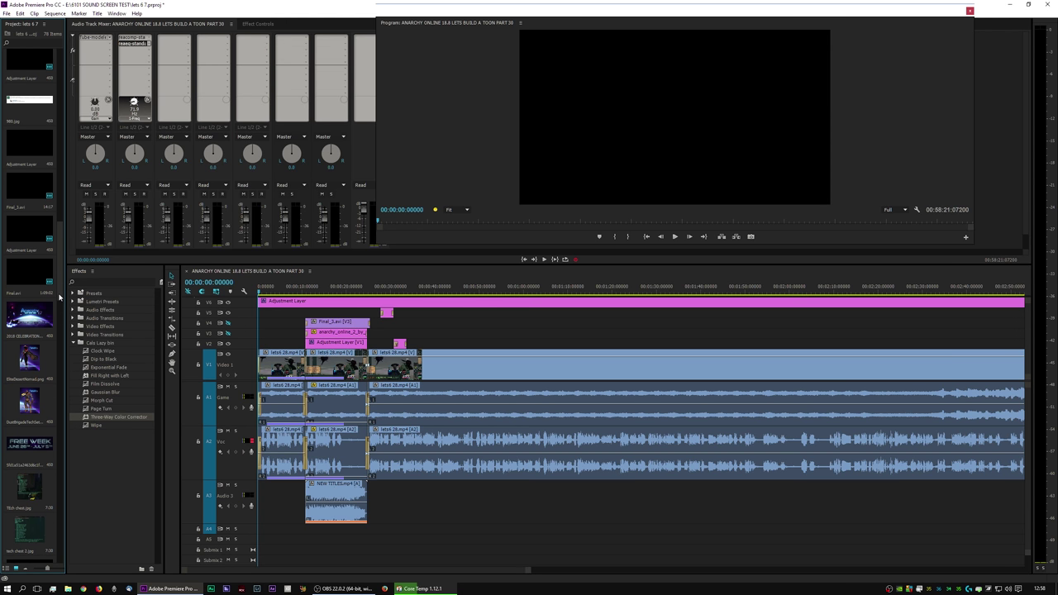
pyautogui.scroll(-1, 63, 358)
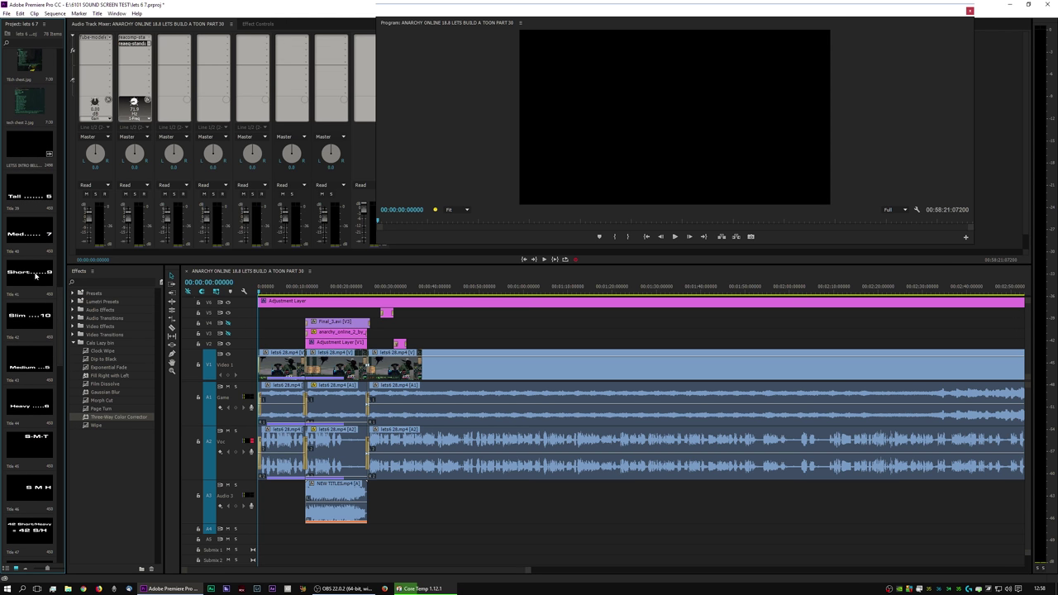
pyautogui.moveTo(25, 197); pyautogui.dragTo(508, 344)
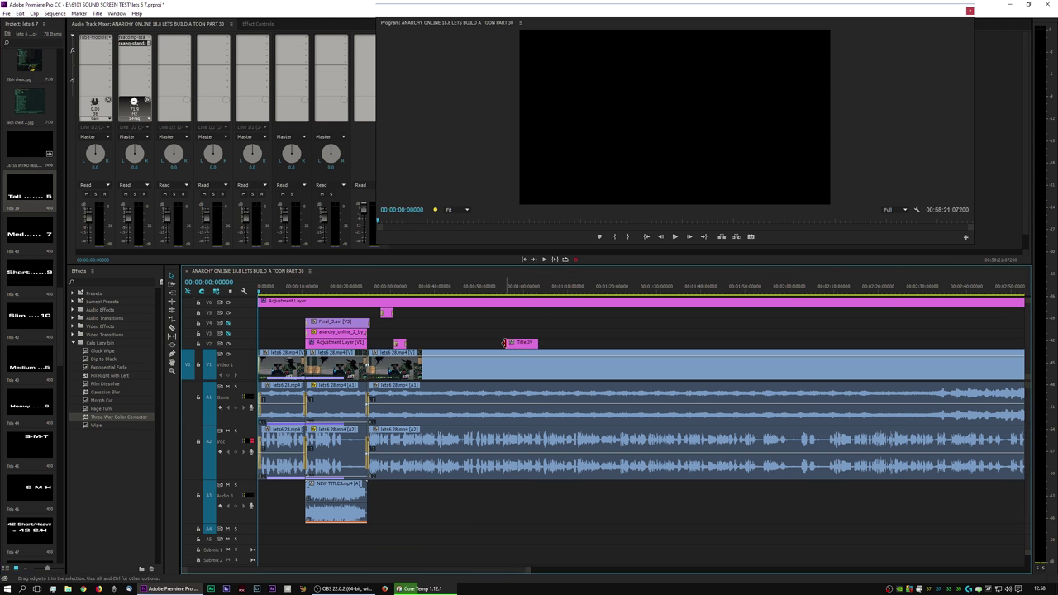
pyautogui.moveTo(506, 290); pyautogui.dragTo(514, 291)
pyautogui.press('space')
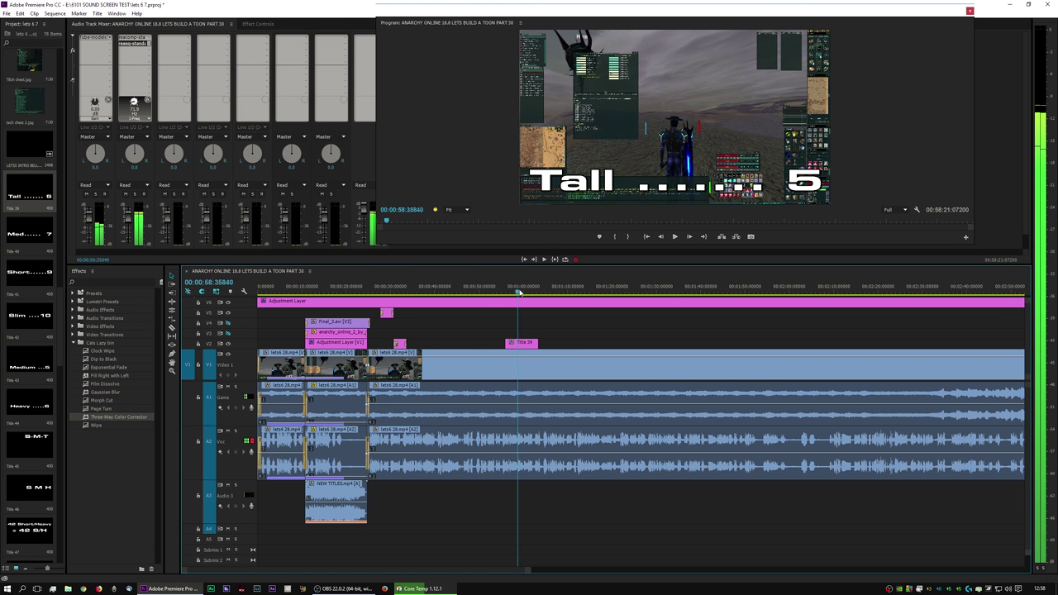
pyautogui.press('space')
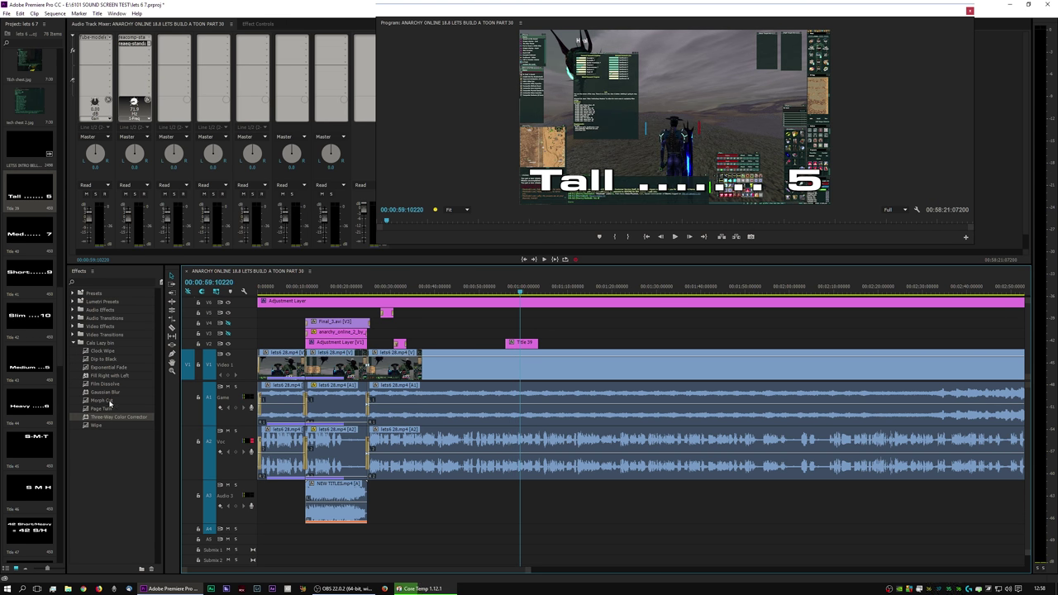
# - Apply a Wipe to Title 39, lengthen the clip, preview it, and open it in the title editor
pyautogui.moveTo(102, 431); pyautogui.dragTo(1016, 331)
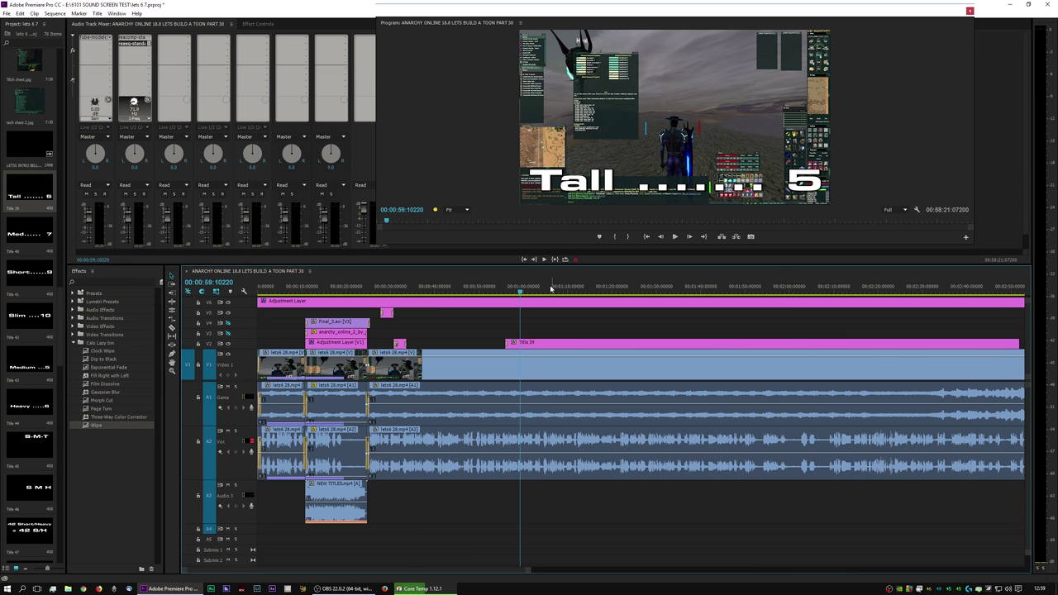
pyautogui.click(504, 287)
pyautogui.press('space')
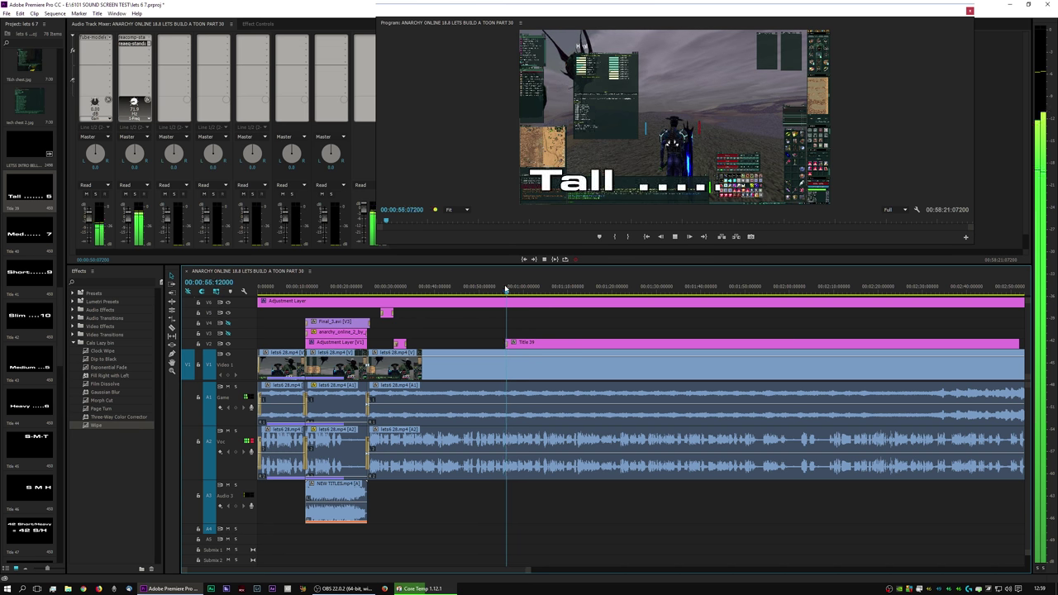
pyautogui.press('space')
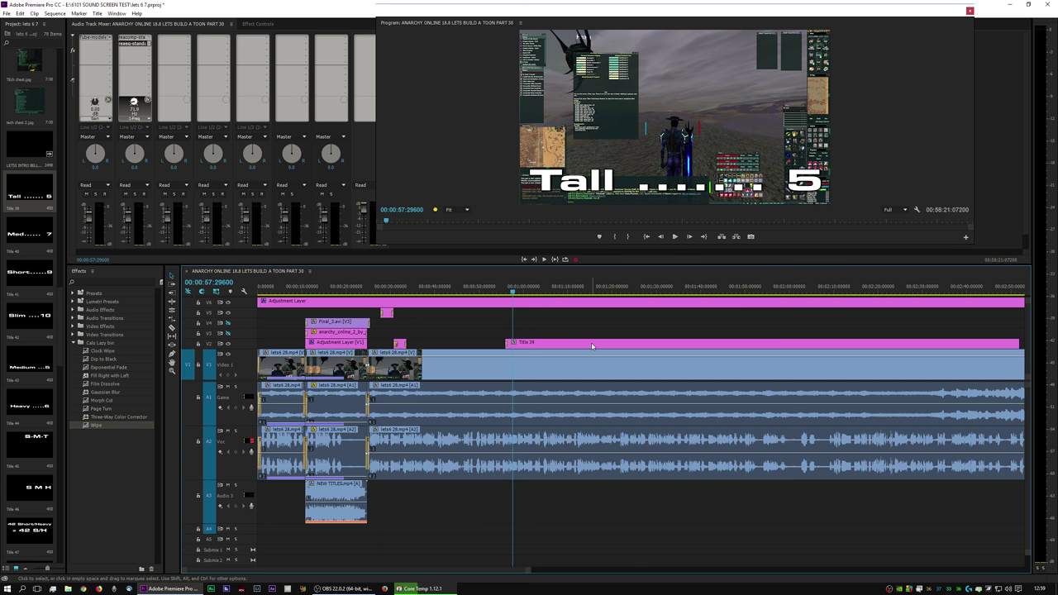
pyautogui.doubleClick(591, 346)
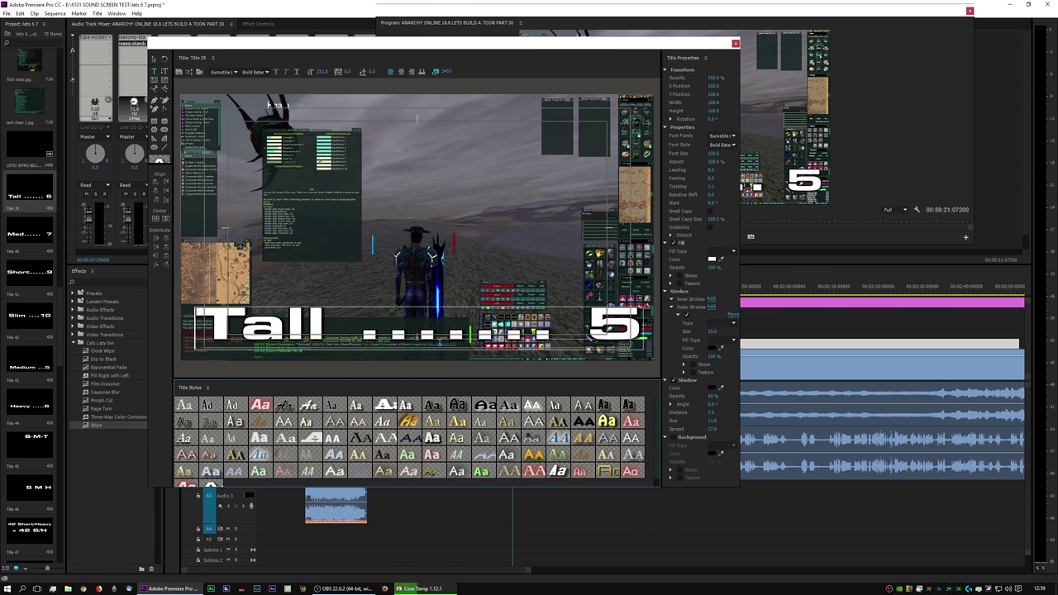
# - Nudge the 'Tall ..... 5' text, close the title editor, and quit Premiere without saving
pyautogui.click(154, 60)
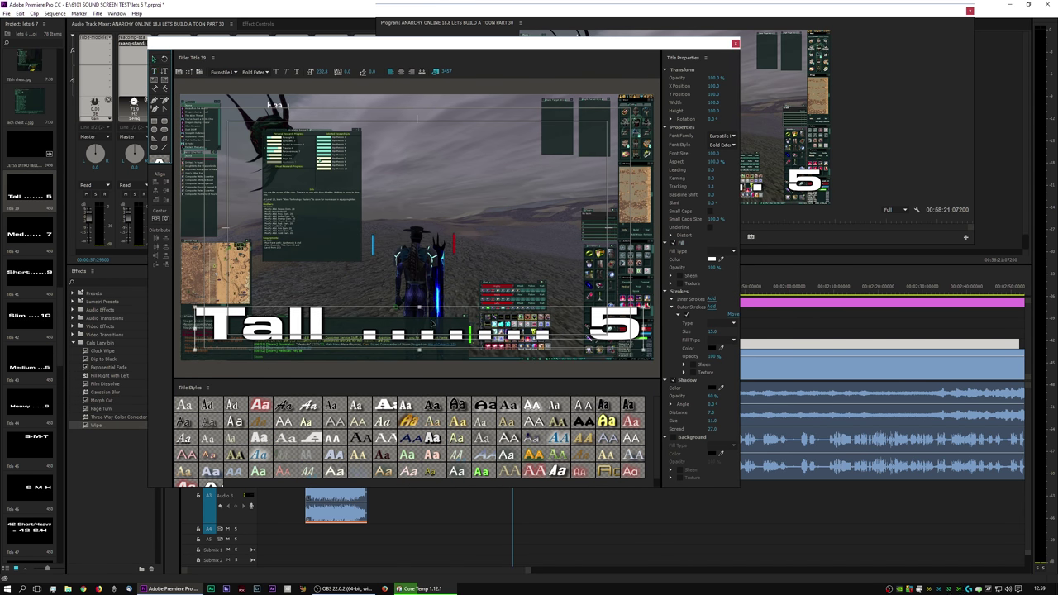
pyautogui.moveTo(433, 324)
pyautogui.mouseDown()
pyautogui.moveTo(431, 129)
pyautogui.moveTo(418, 245)
pyautogui.moveTo(433, 198)
pyautogui.moveTo(421, 244)
pyautogui.moveTo(432, 325)
pyautogui.mouseUp()
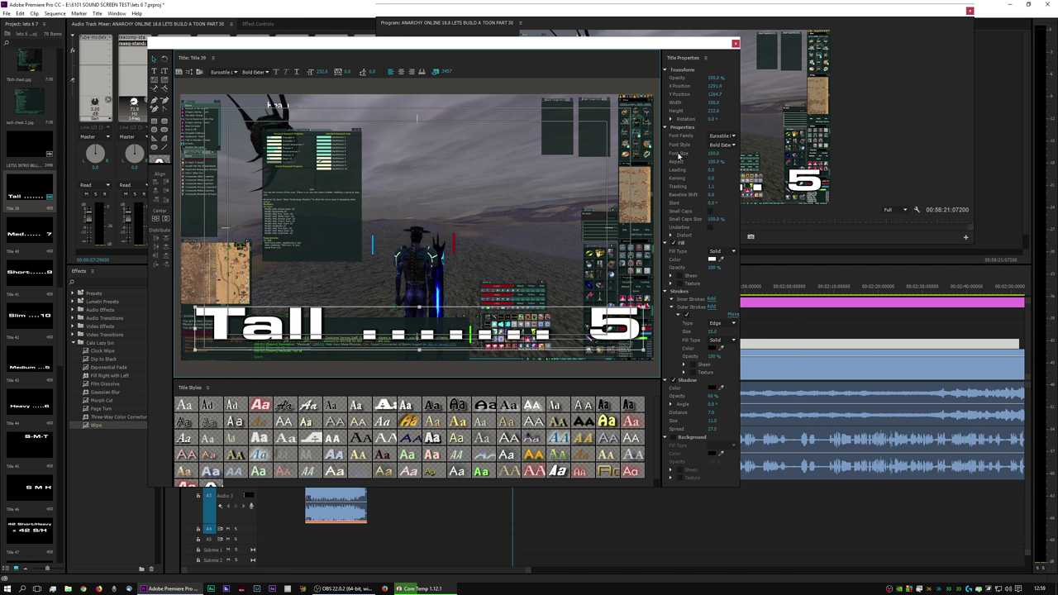
pyautogui.click(736, 43)
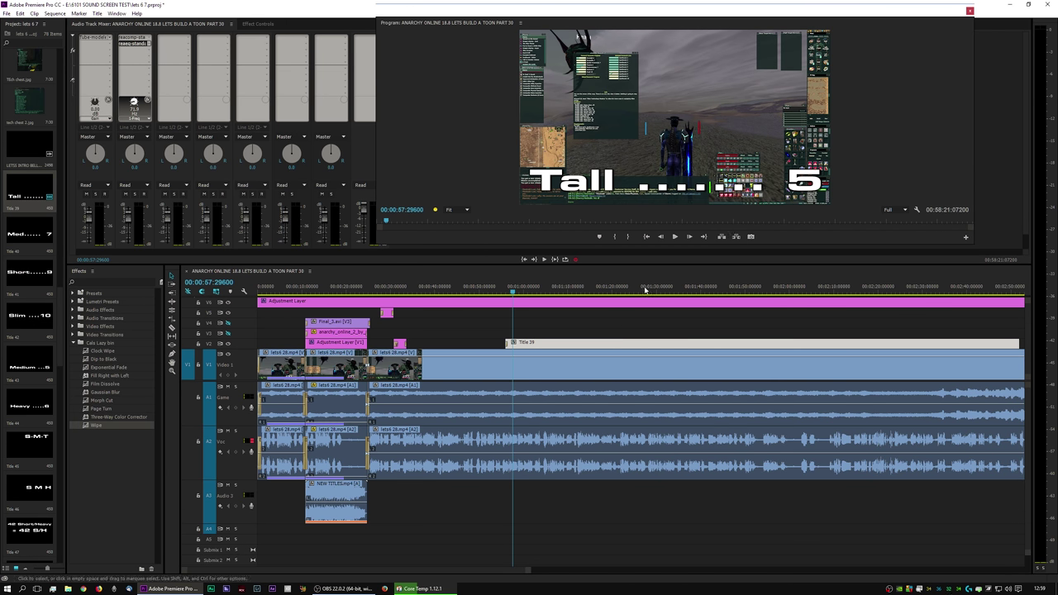
pyautogui.hotkey('ctrl', 'q')
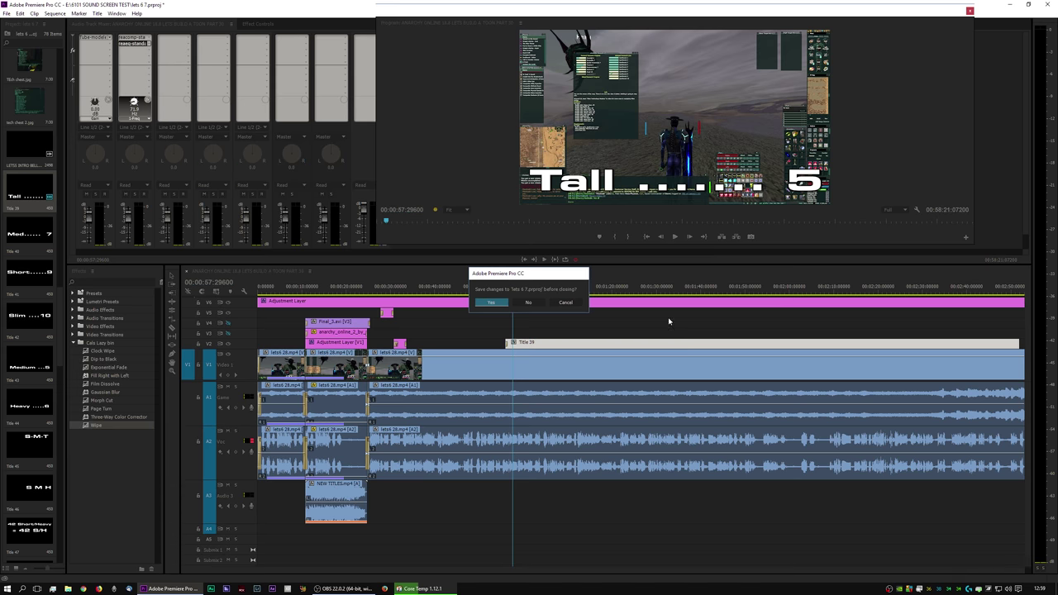
pyautogui.click(533, 303)
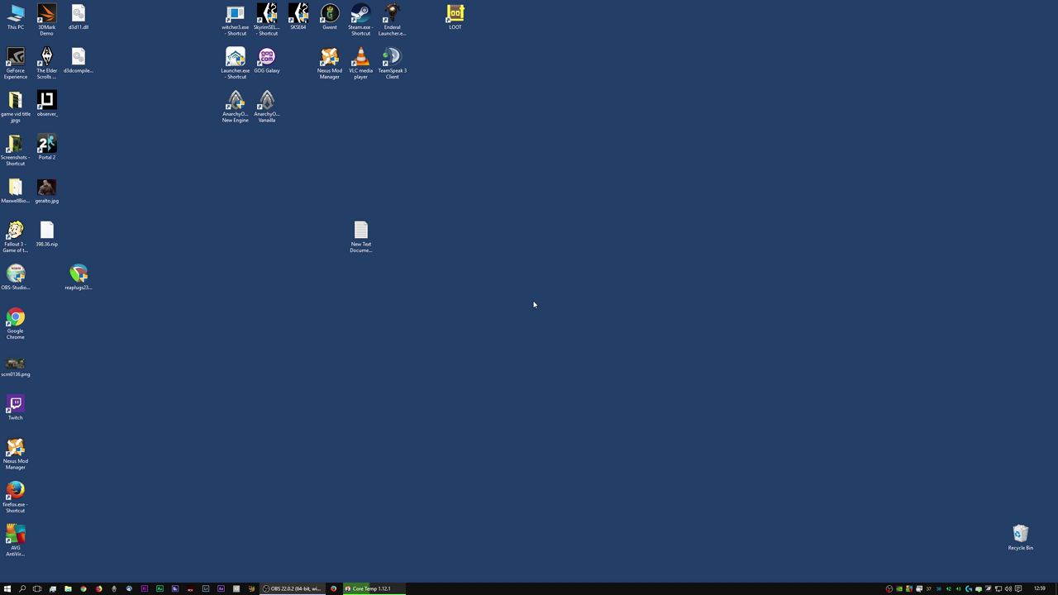